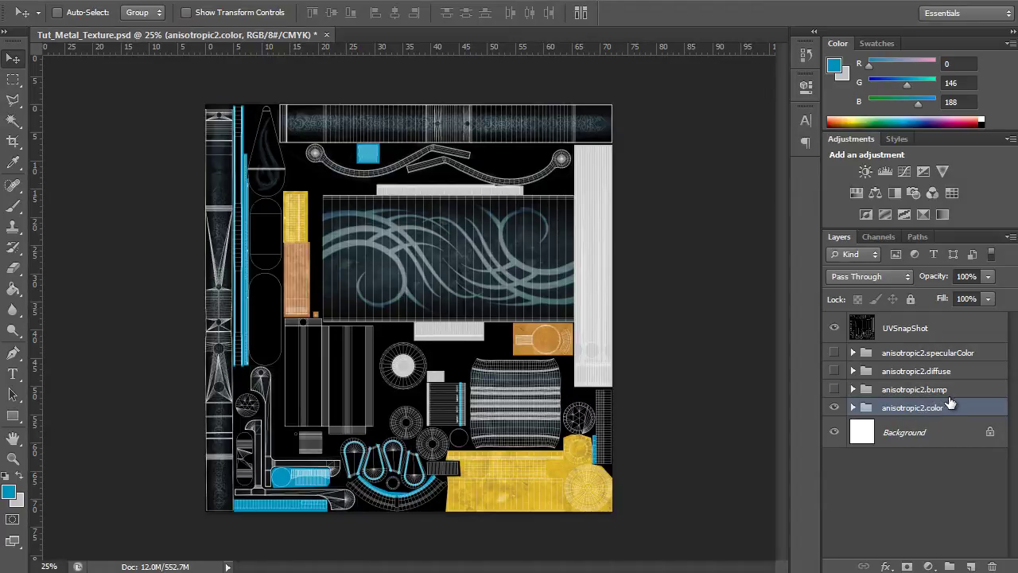
Select the anisotropic2.bump layer group and make it visible.
click(950, 390)
click(949, 371)
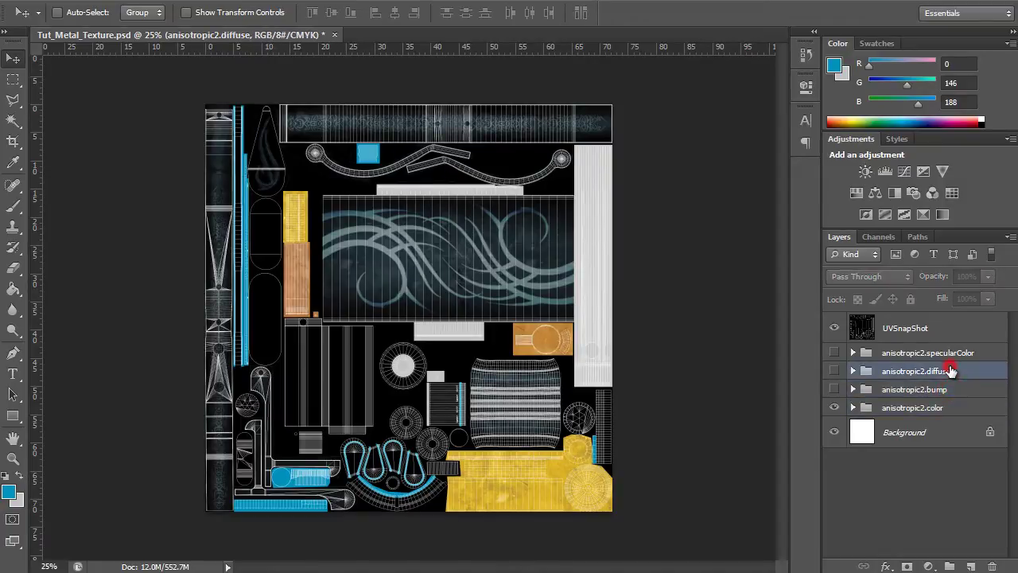
click(984, 354)
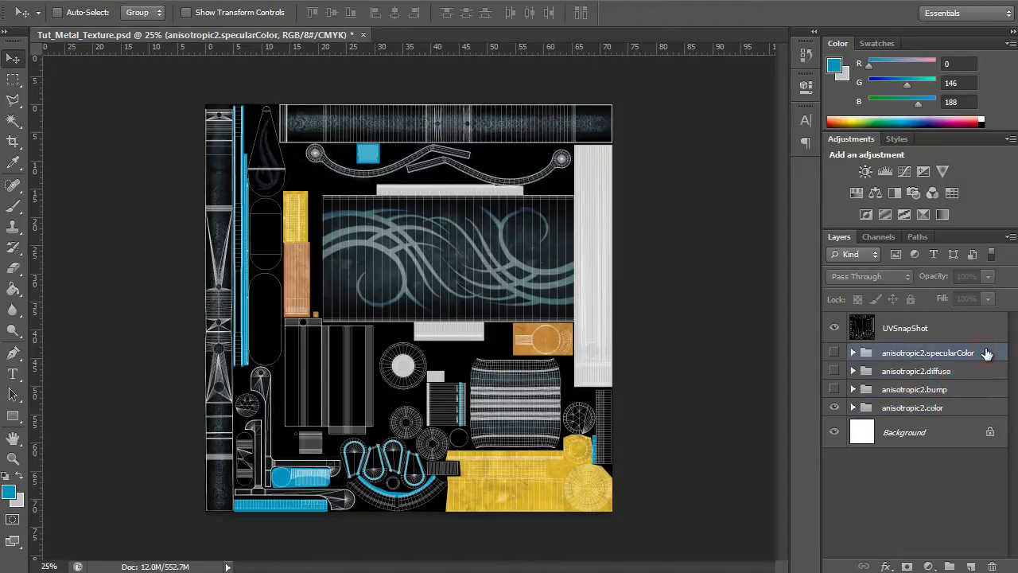
click(954, 389)
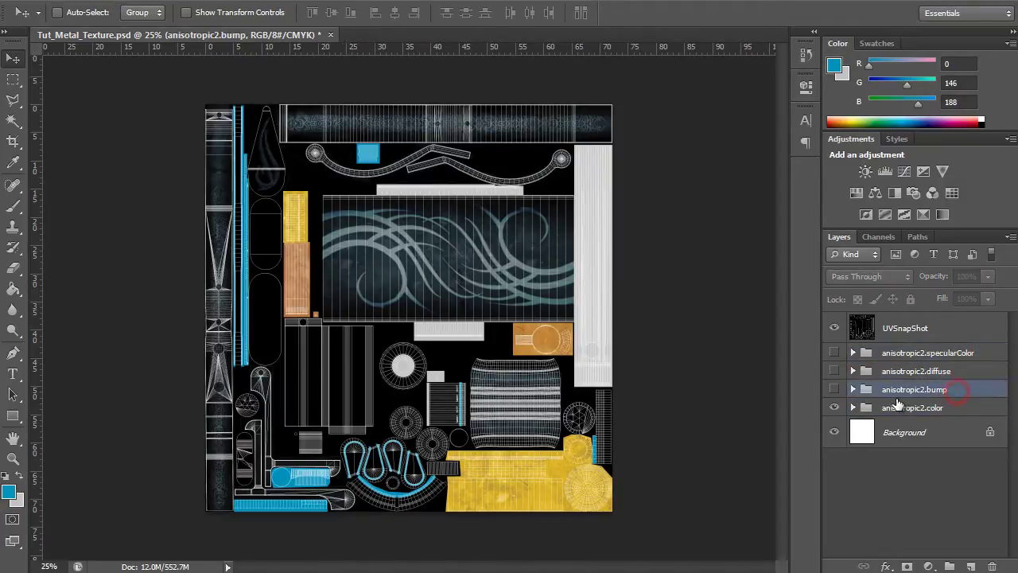
click(833, 390)
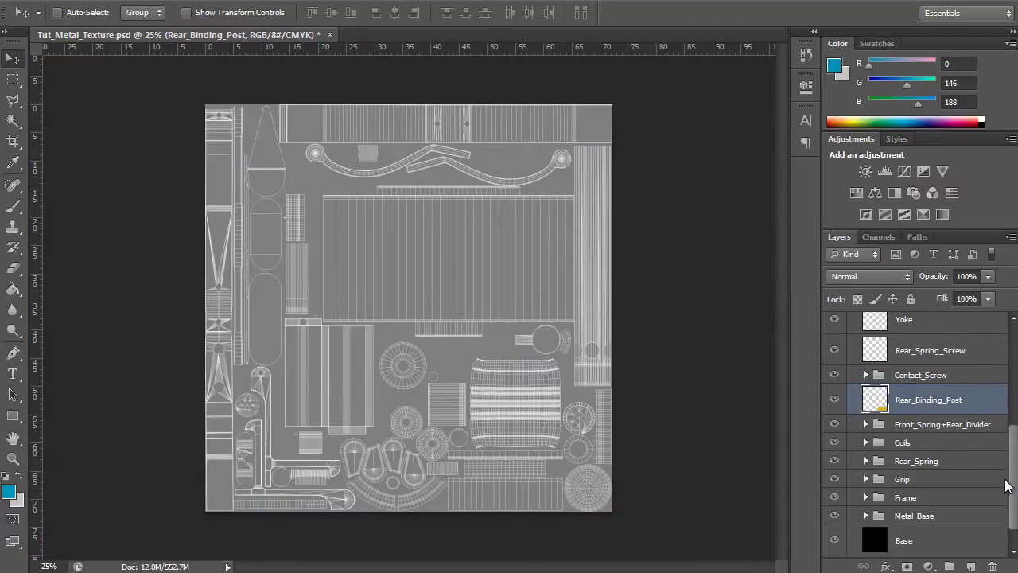
Duplicate the Tribals_Black layer from the Coils group and move the copy into the anisotropic2.bump group.
click(865, 444)
scroll(915, 438, down, 5)
click(955, 477)
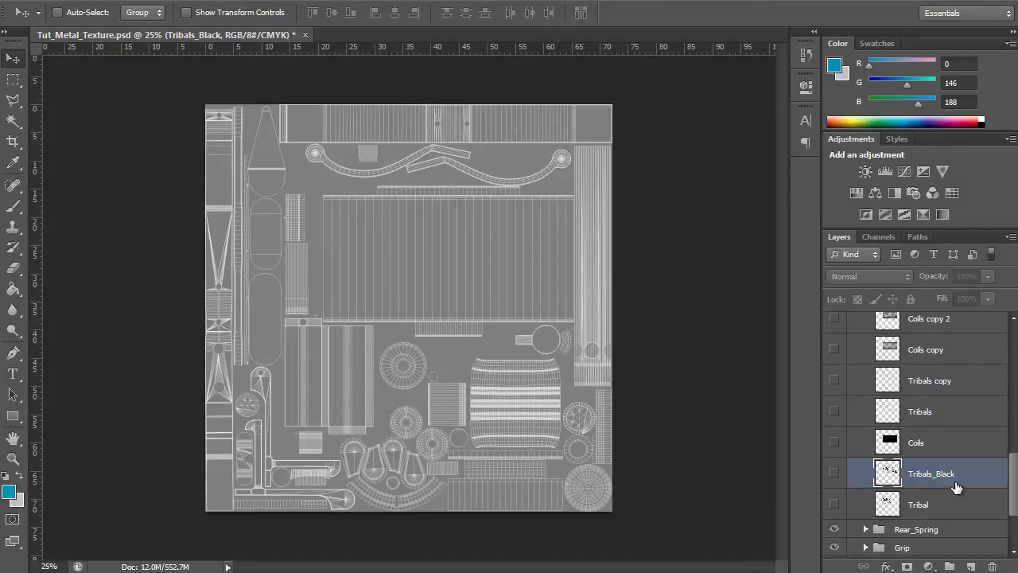
drag(1013, 456, 1014, 427)
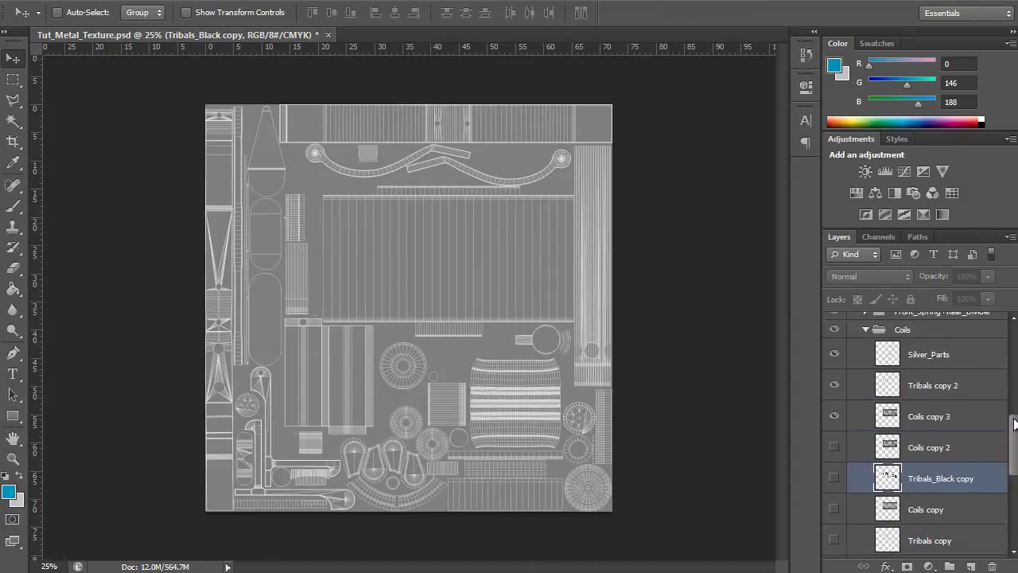
drag(965, 474, 964, 343)
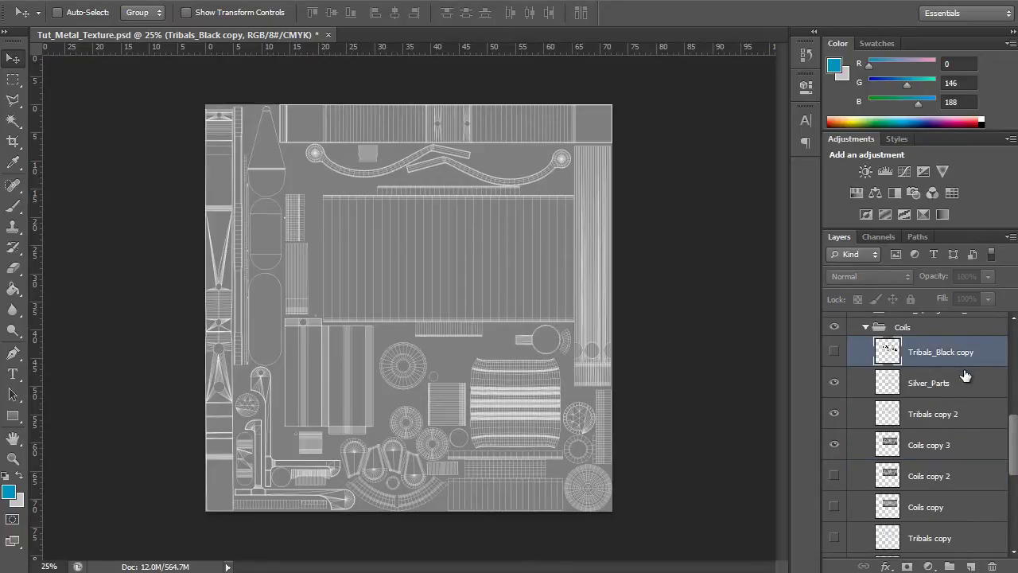
scroll(963, 375, up, 2)
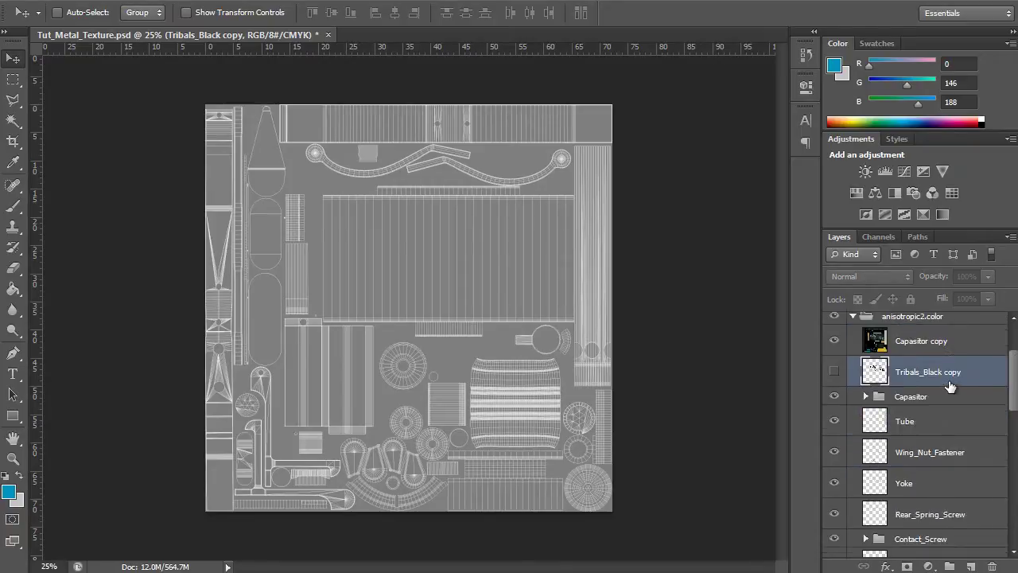
scroll(951, 386, up, 3)
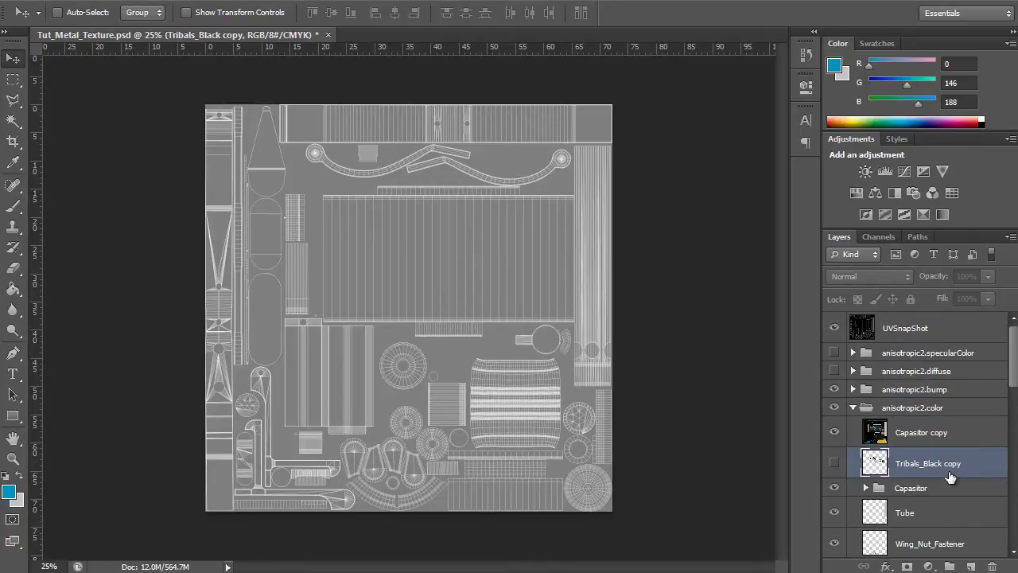
drag(941, 470, 915, 391)
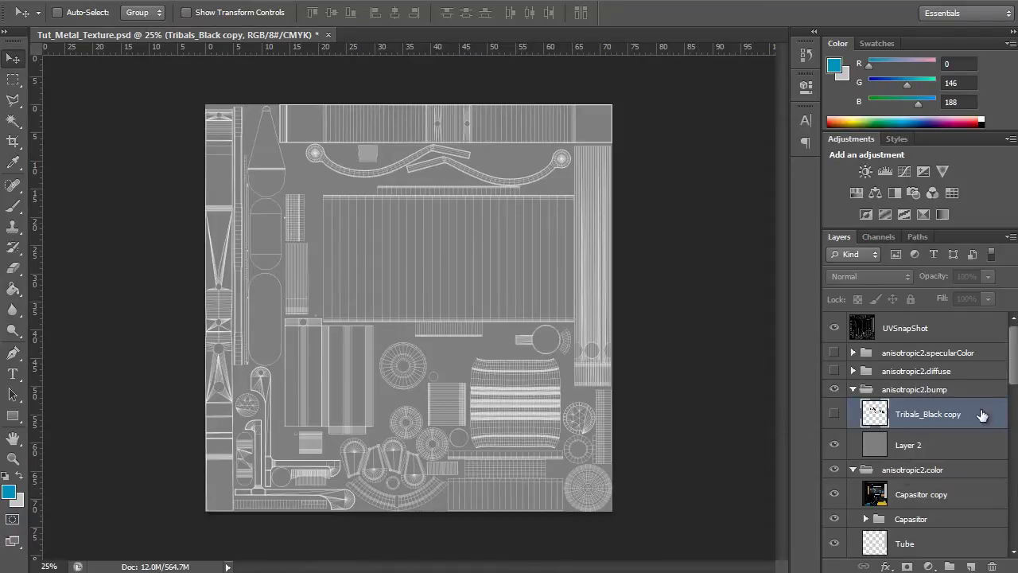
Rename the bump group's gray layer Base and its tribal layer Coil_Tribals.
double_click(906, 446)
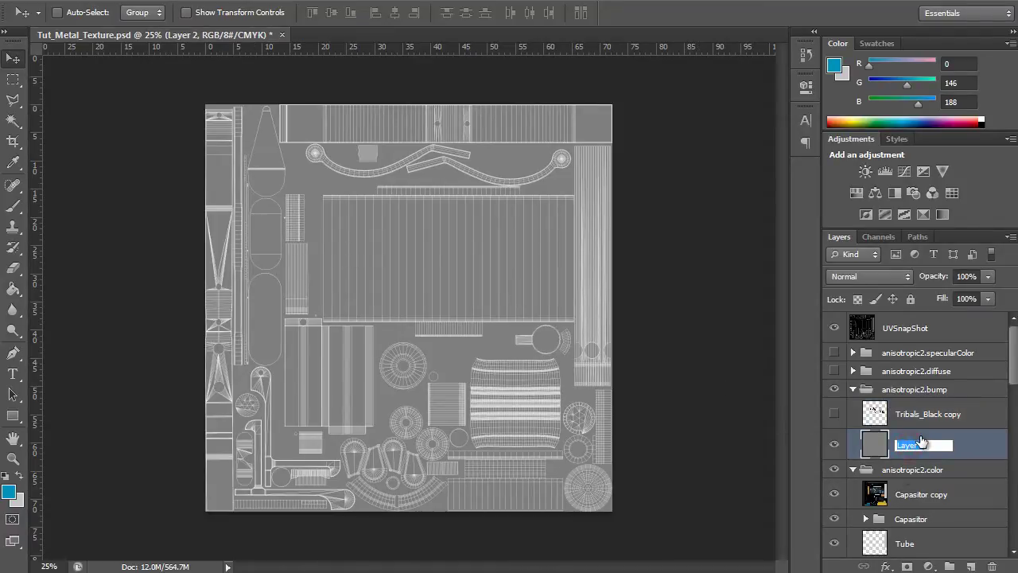
text(Base)
key(shift+Tab)
text(Tribals)
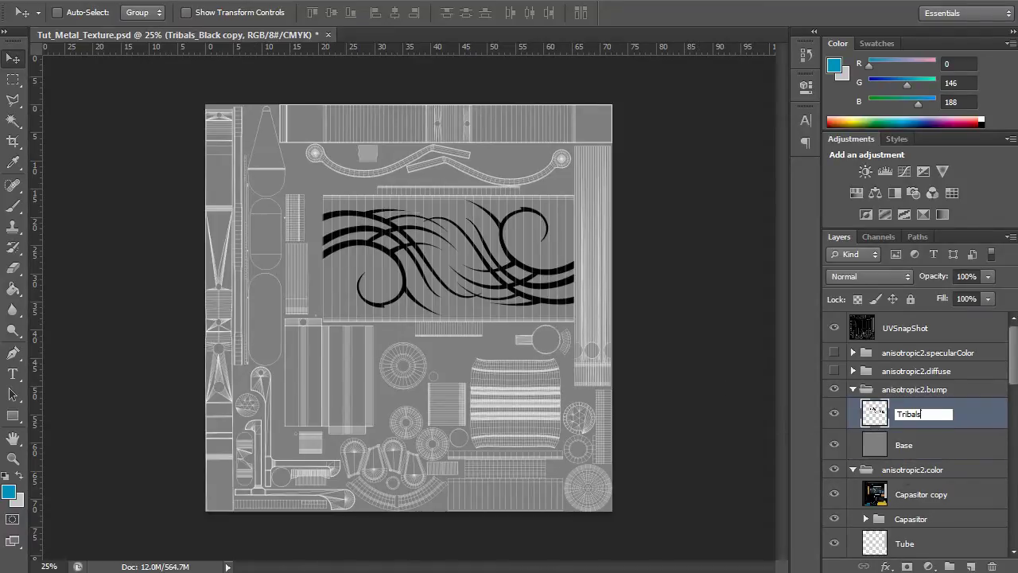
click(913, 415)
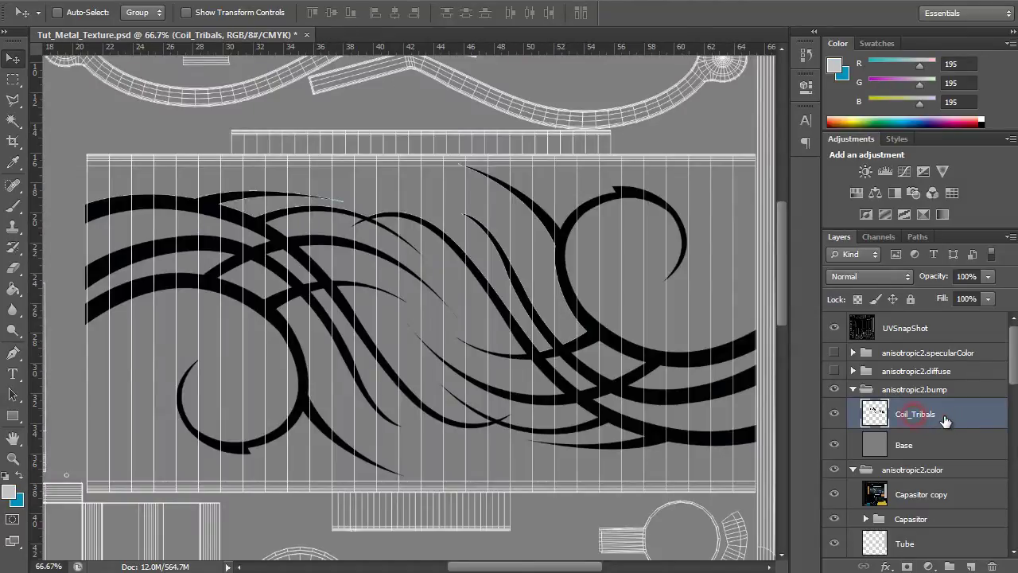
Add a Color Overlay in light gray dddddd to the Coil_Tribals layer and collapse its effects list.
double_click(944, 416)
drag(868, 134, 564, 92)
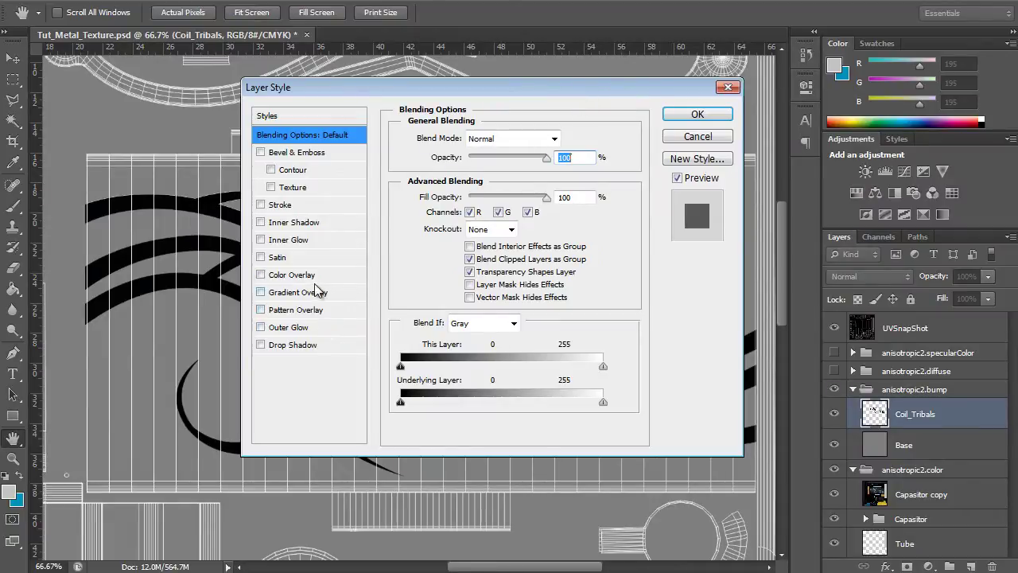
click(291, 275)
click(570, 138)
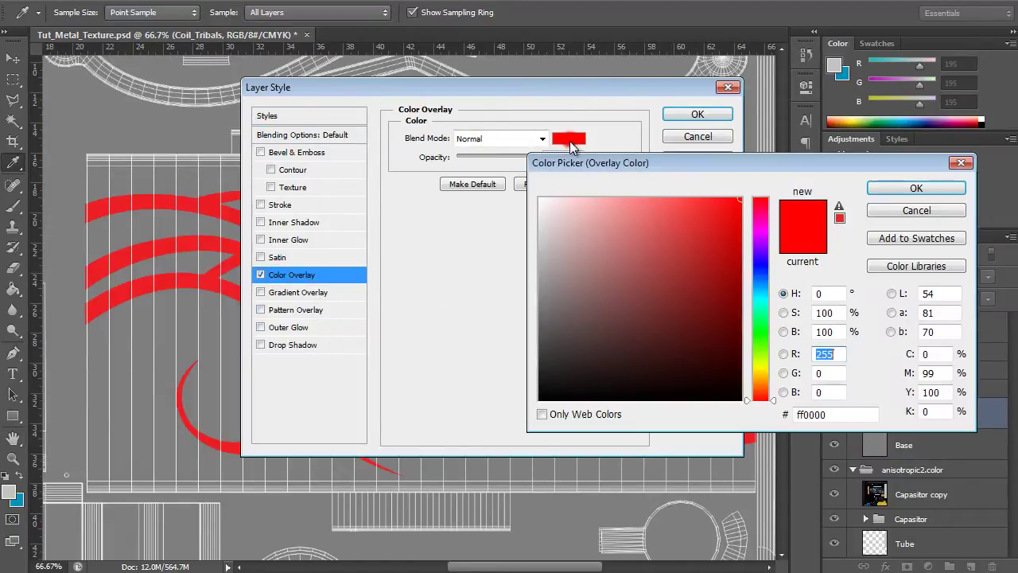
click(538, 238)
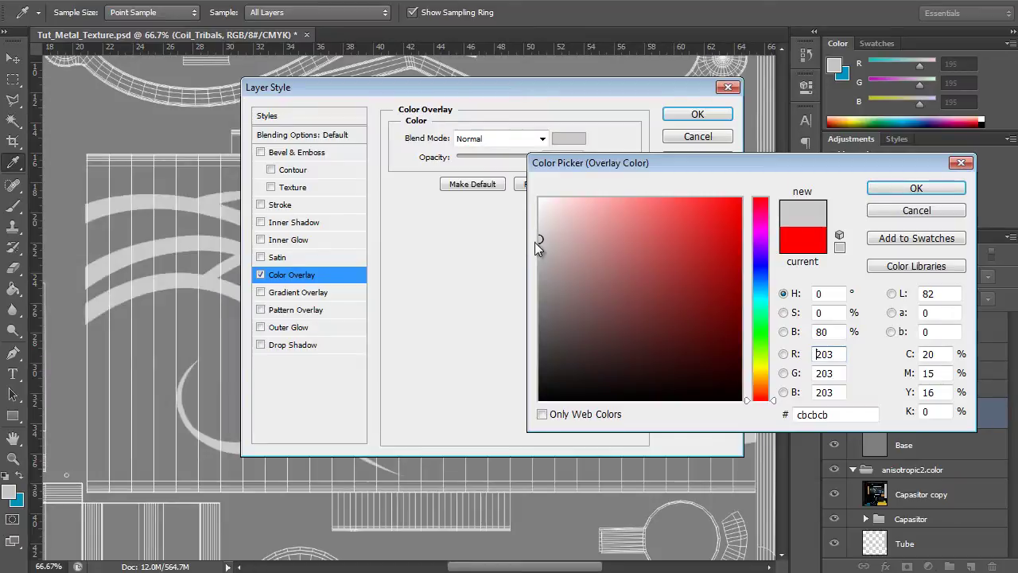
click(543, 240)
drag(536, 241, 529, 222)
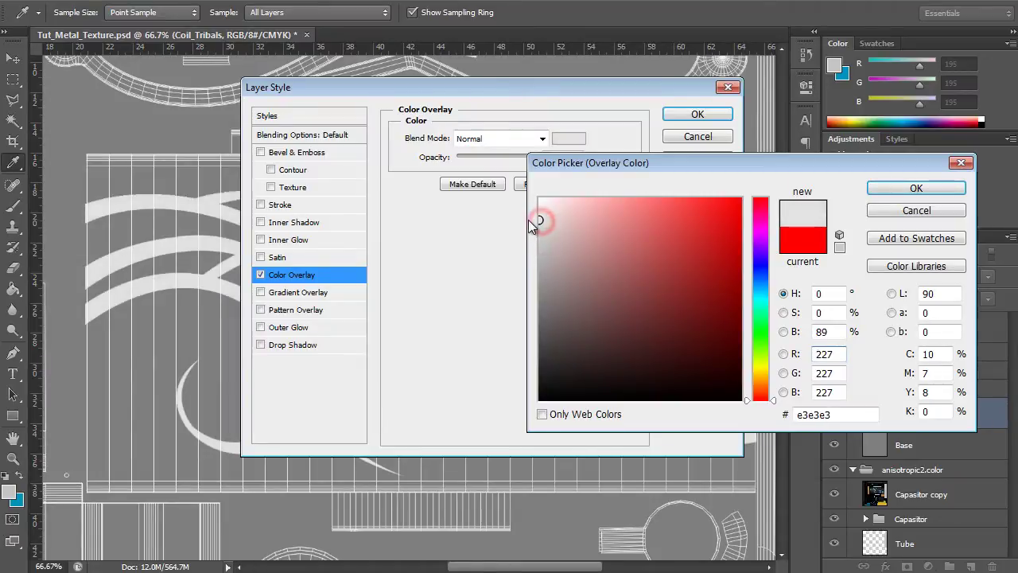
click(540, 227)
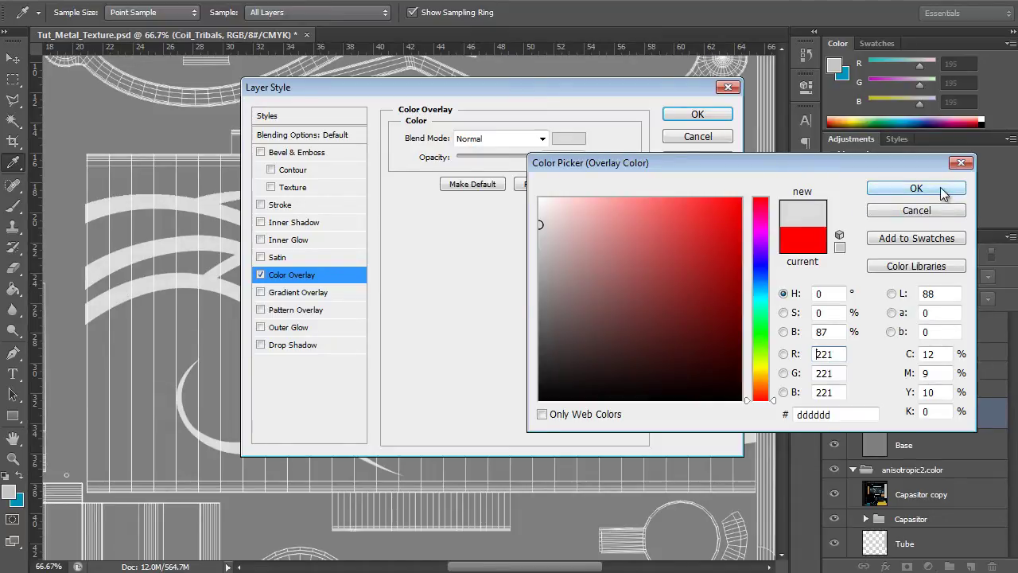
click(916, 188)
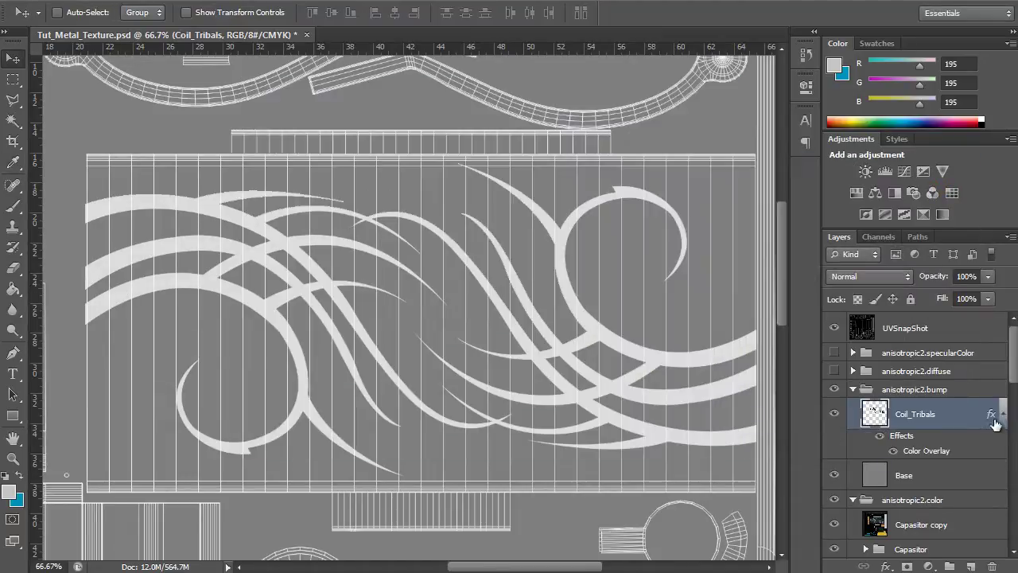
click(1001, 413)
Duplicate the Coil_Tribals layer and apply a Gaussian Blur with a 3-pixel radius to the copy.
click(931, 412)
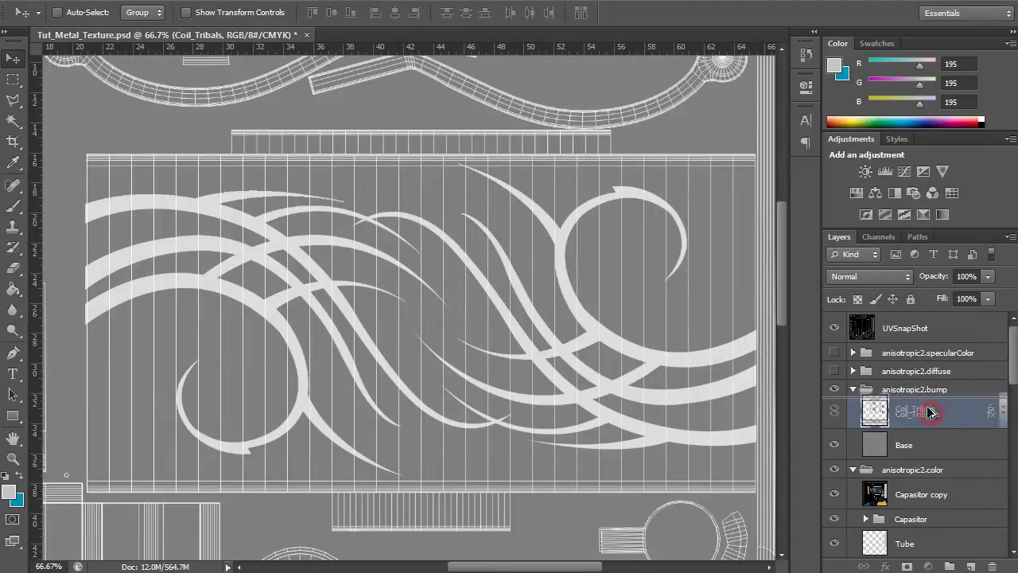
alt+drag(931, 412, 929, 415)
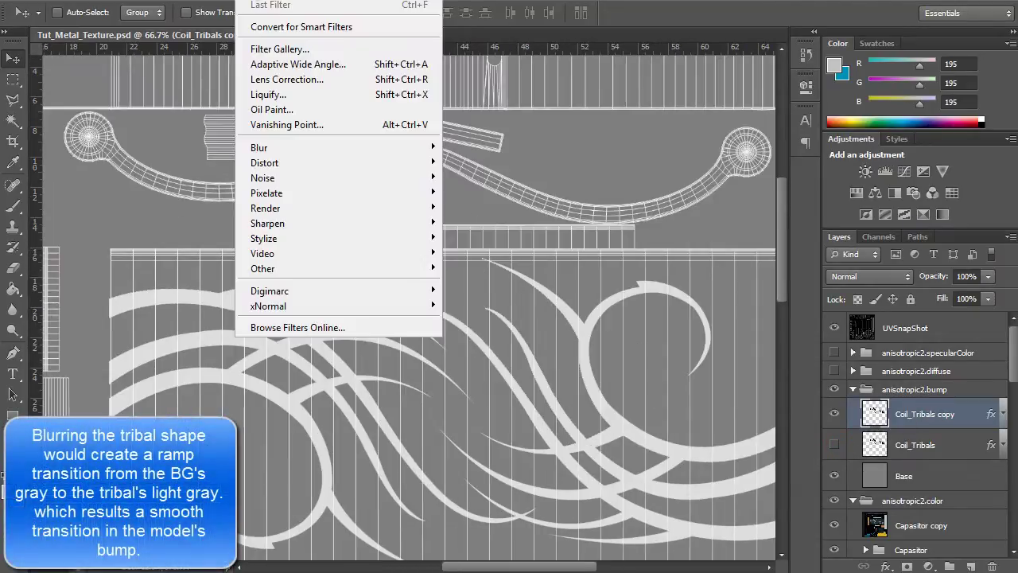
key(Escape)
click(253, 2)
mouse_move(381, 145)
click(500, 260)
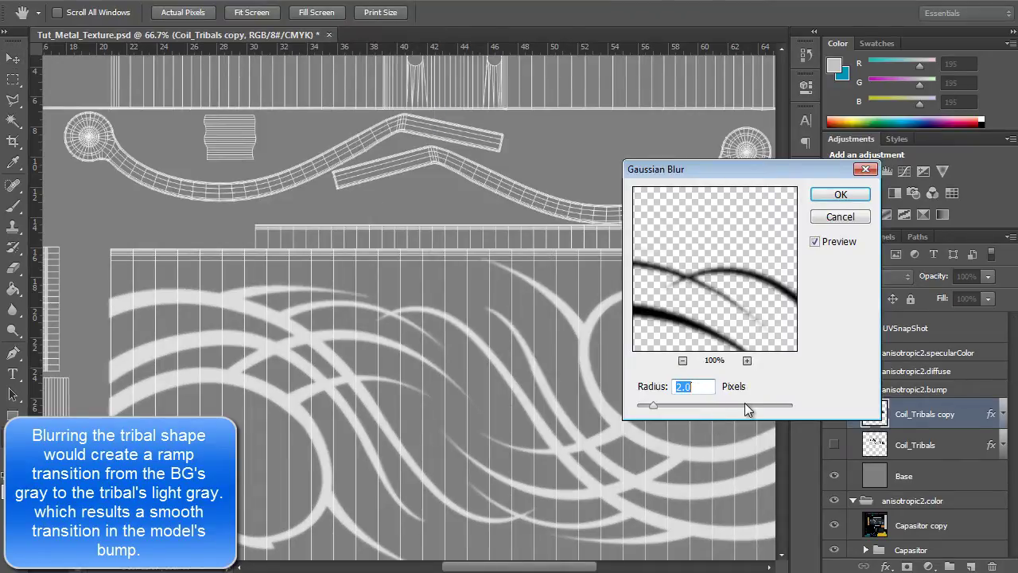
text(3)
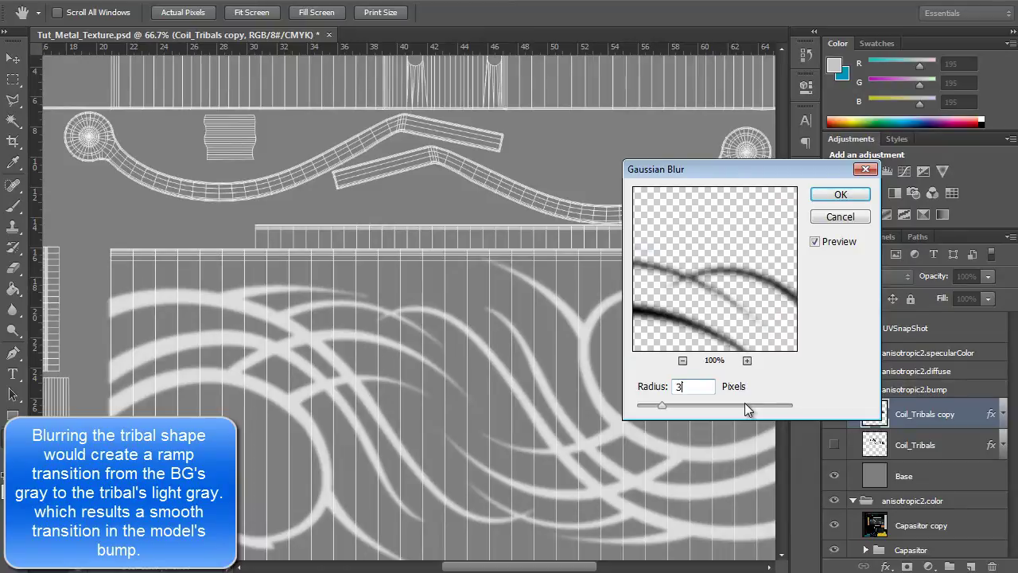
key(Return)
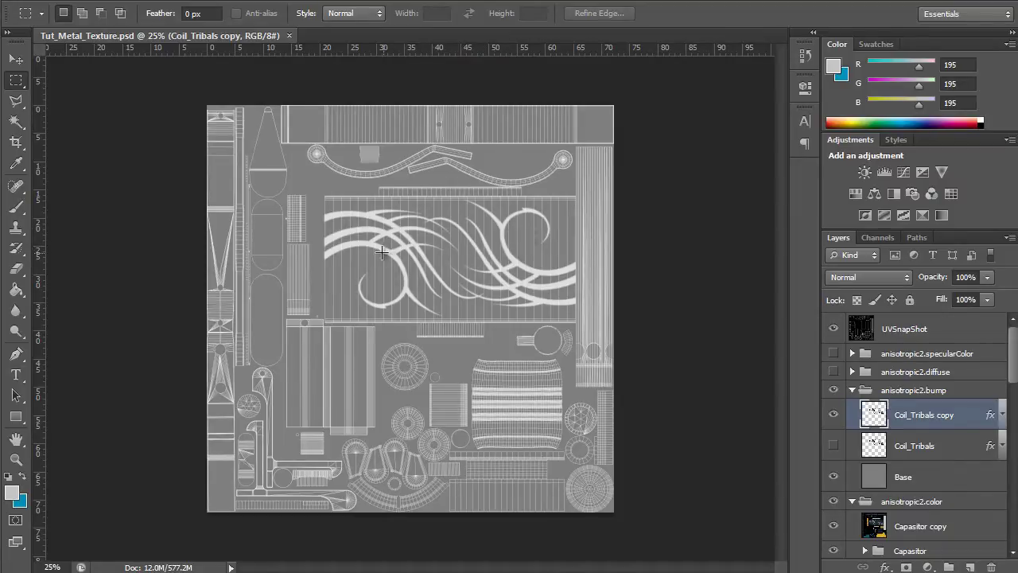
Add a new layer in the bump group and select a wide horizontal rectangle across the top of the gridded UV strip.
ctrl+click(303, 230)
ctrl+click(303, 231)
ctrl+click(304, 234)
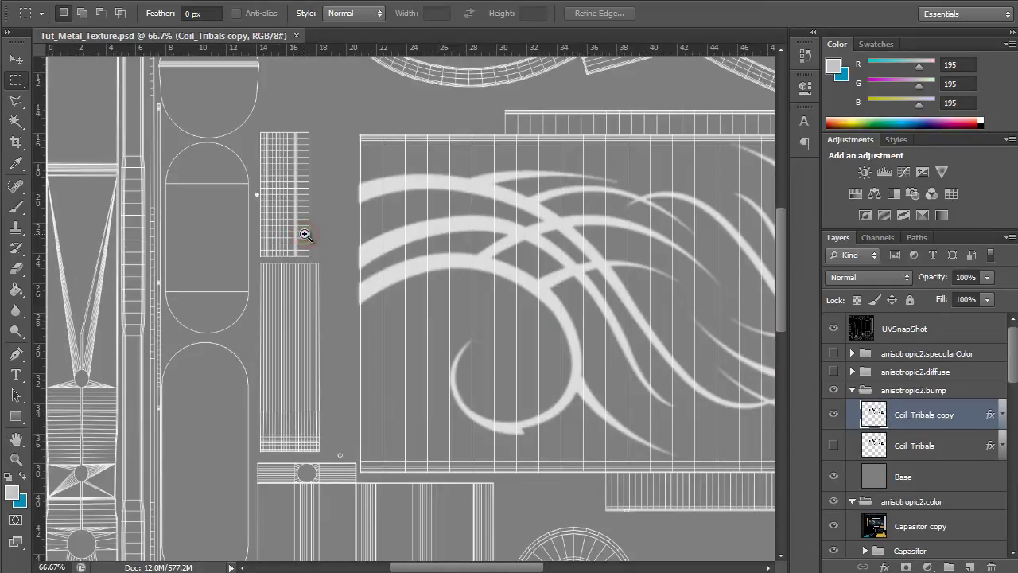
ctrl+click(304, 234)
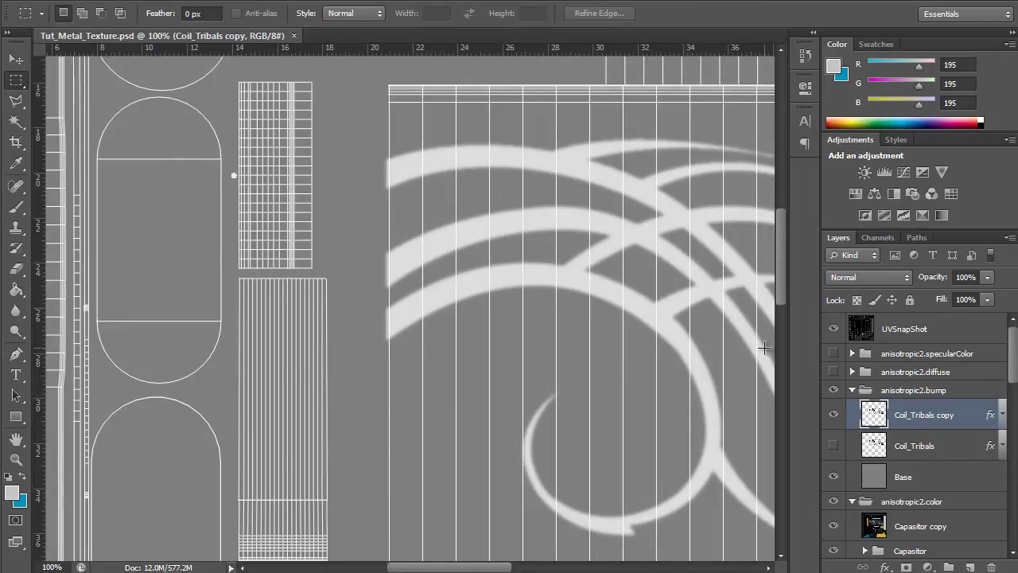
click(970, 567)
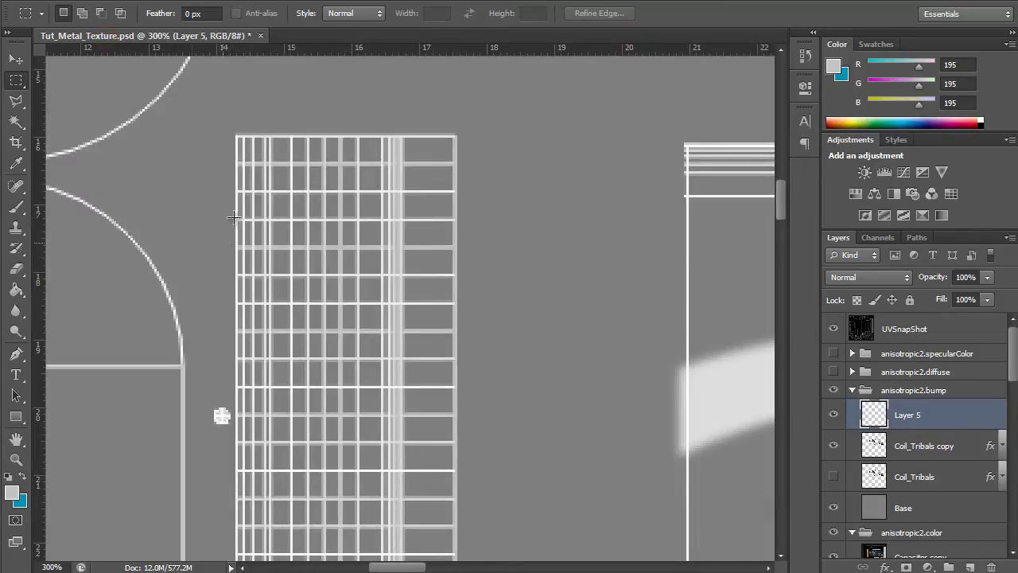
drag(156, 122, 680, 252)
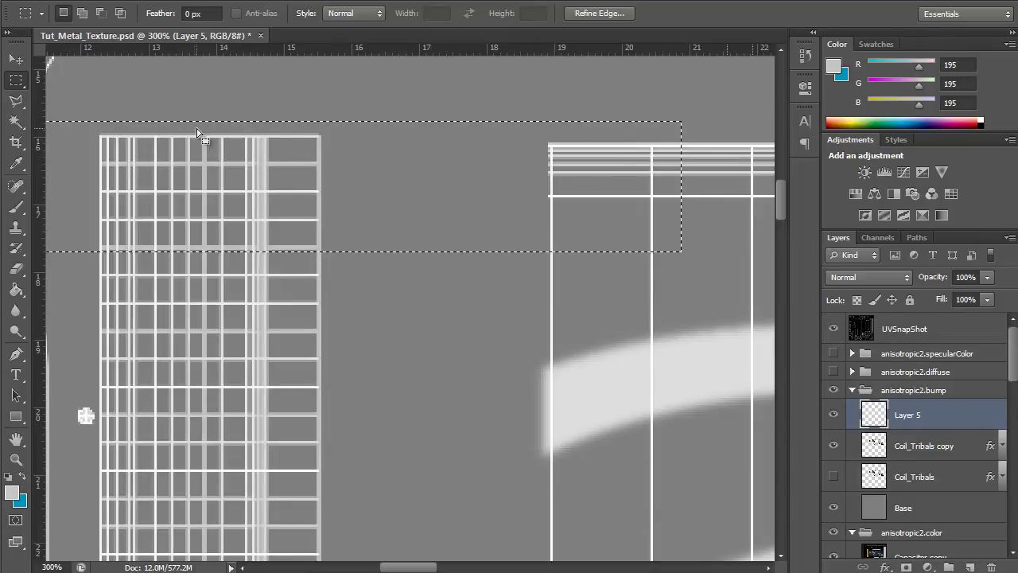
Subtract from the rectangular selection with the Polygonal Lasso so its right end tapers to a point.
click(16, 101)
ctrl+scroll(450, 119, right, 3)
click(443, 115)
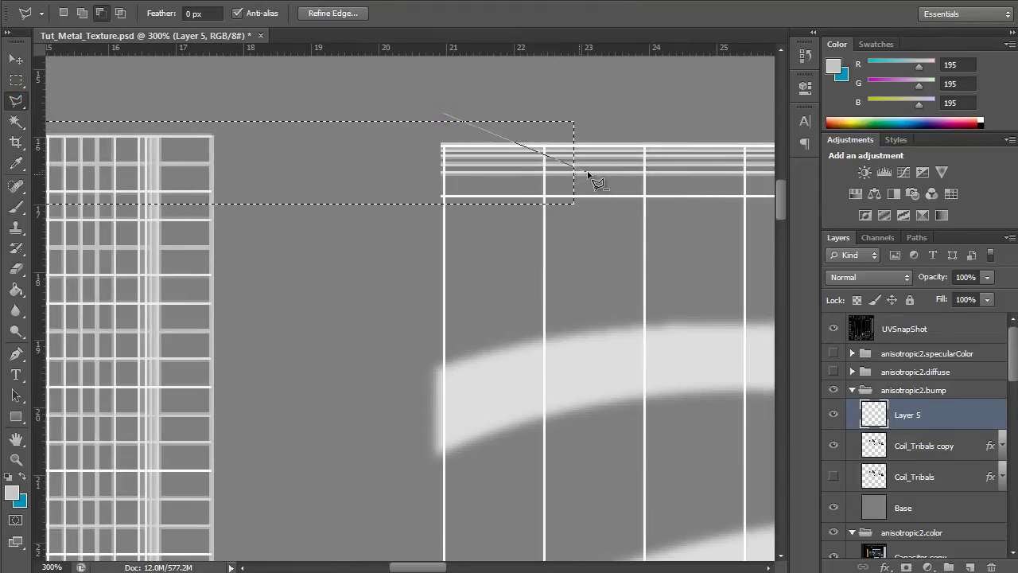
click(586, 170)
click(427, 215)
click(606, 278)
click(630, 84)
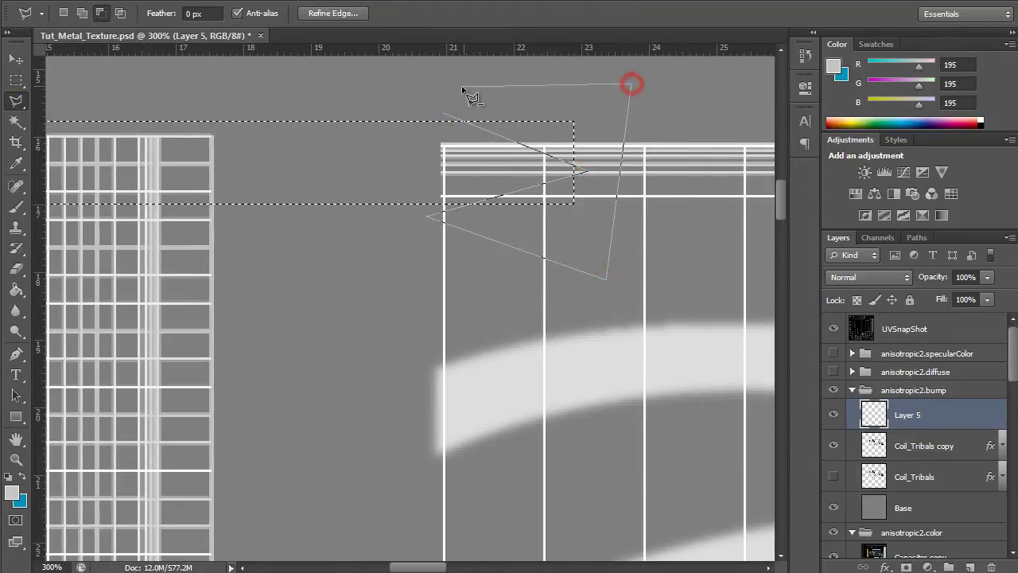
click(459, 87)
key(Return)
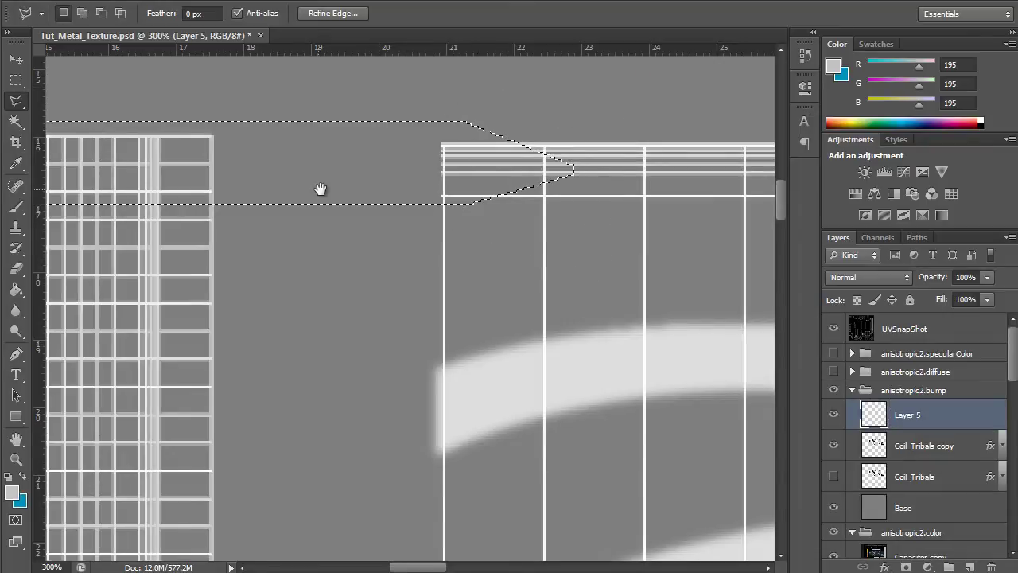
Trim the left end of the selection to a matching point beside the gridded UV strip.
drag(321, 191, 676, 179)
mouse_move(478, 168)
mouse_down()
mouse_move(319, 192)
mouse_move(281, 210)
mouse_up()
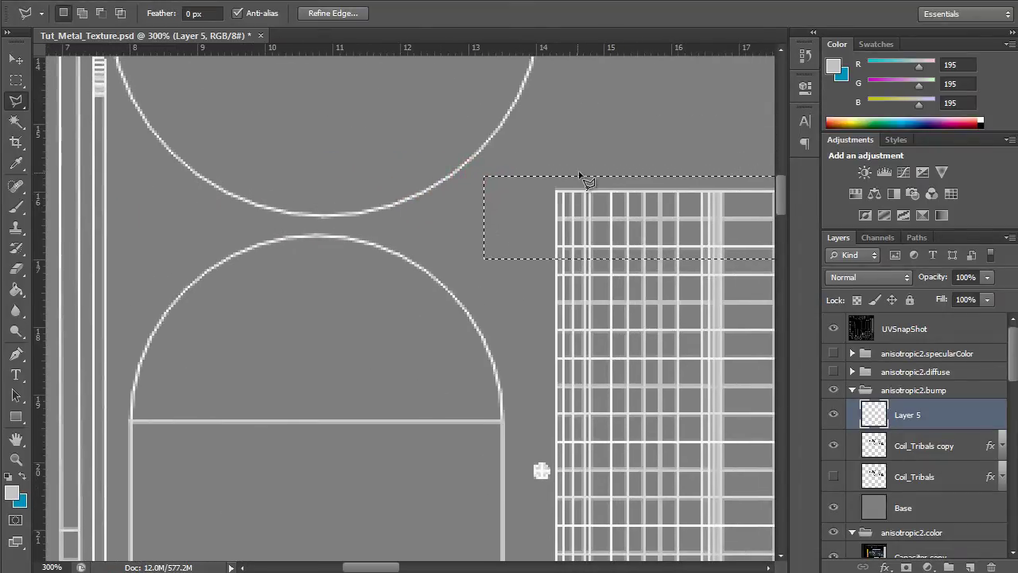
key(ctrl+d)
alt+click(639, 254)
alt+click(607, 263)
drag(716, 226, 634, 238)
ctrl+click(626, 294)
drag(709, 225, 644, 247)
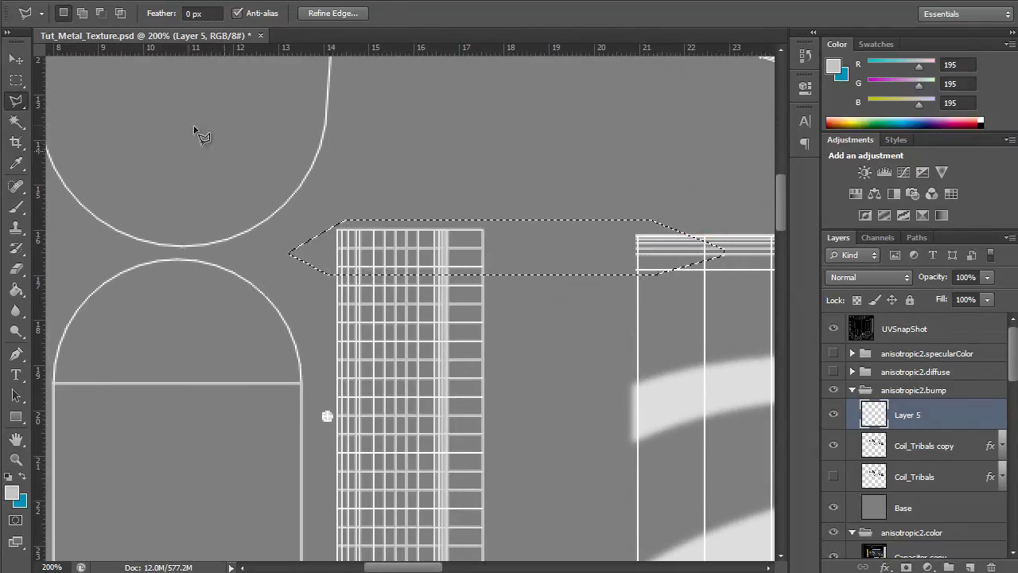
Set the foreground color to black 000000 and fill the pointed selection on the new layer with it.
click(13, 495)
drag(549, 374, 543, 402)
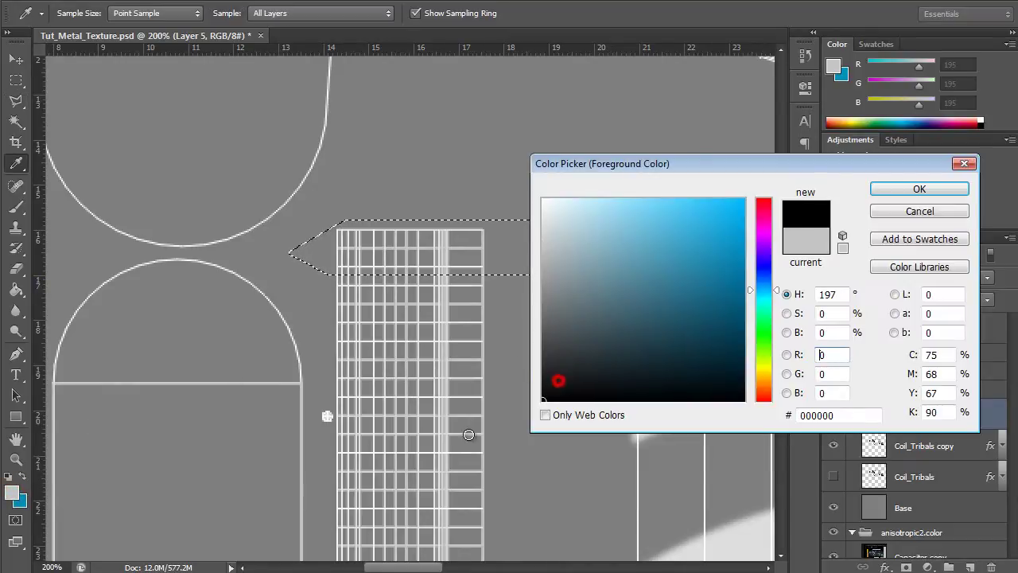
click(913, 191)
key(g)
click(545, 247)
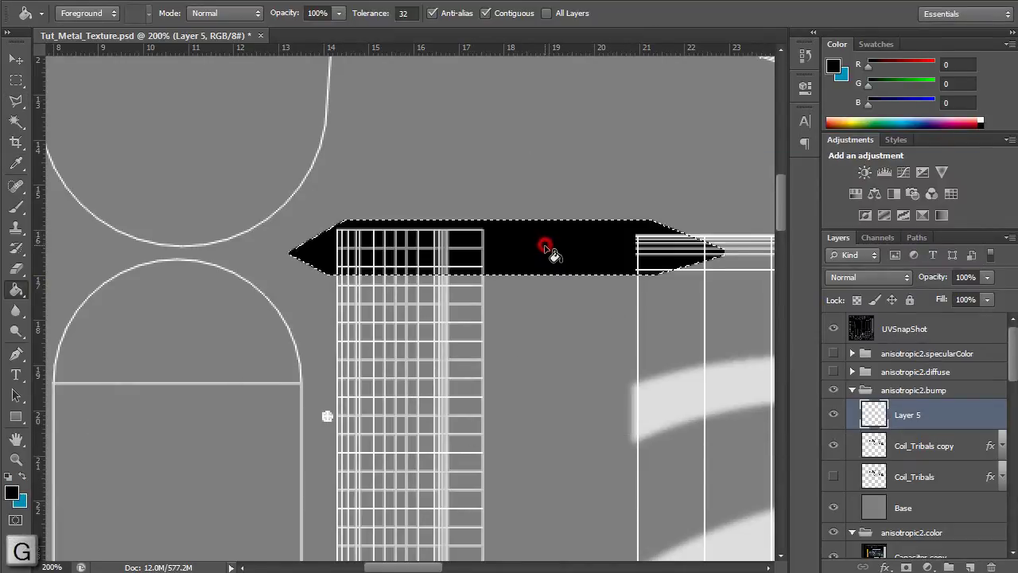
Deselect, scale the black pointed shape to 17.88% width and 17.14% height, and place it inside the top of the gridded UV strip.
key(ctrl+d)
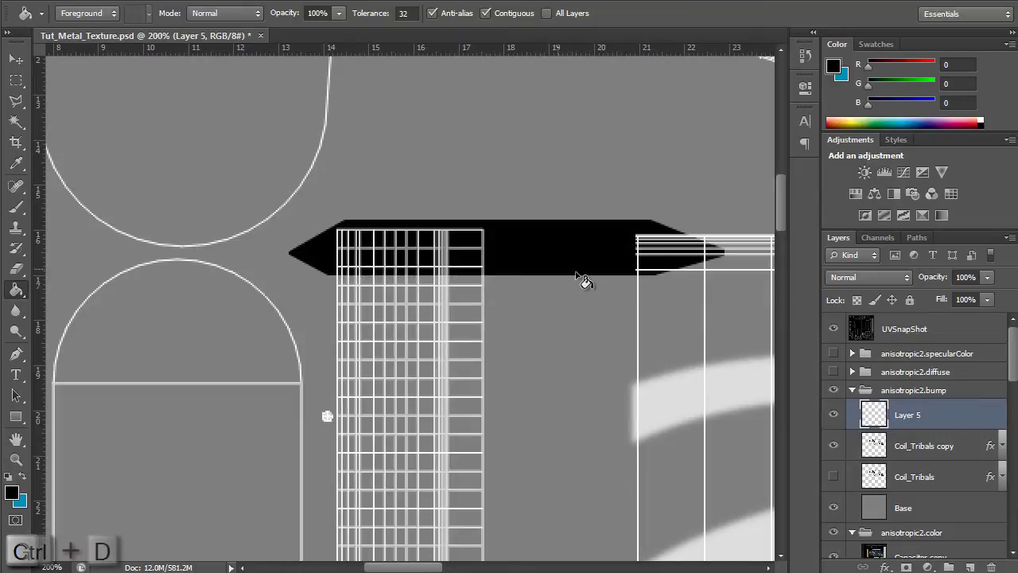
key(v)
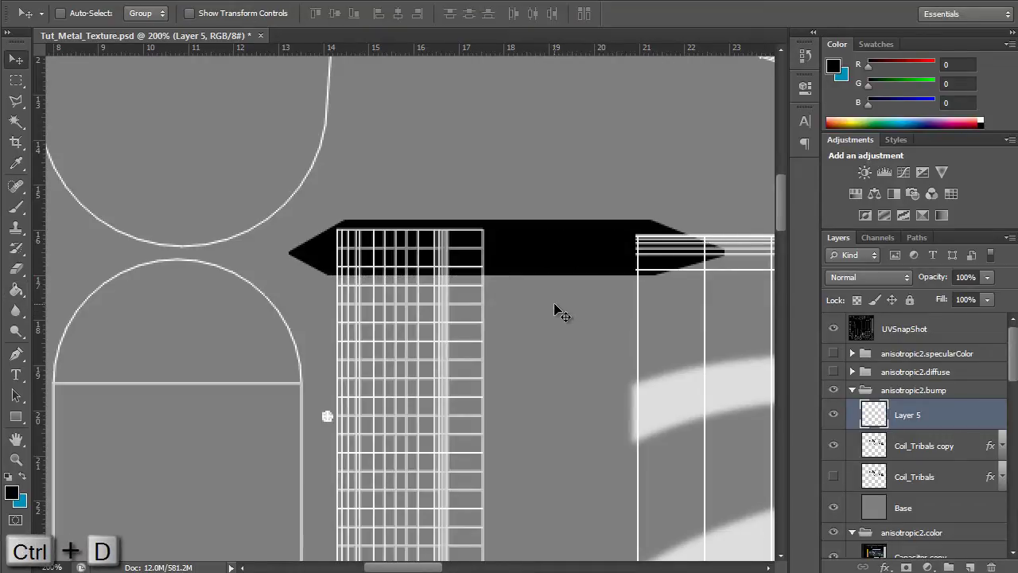
key(ctrl+t)
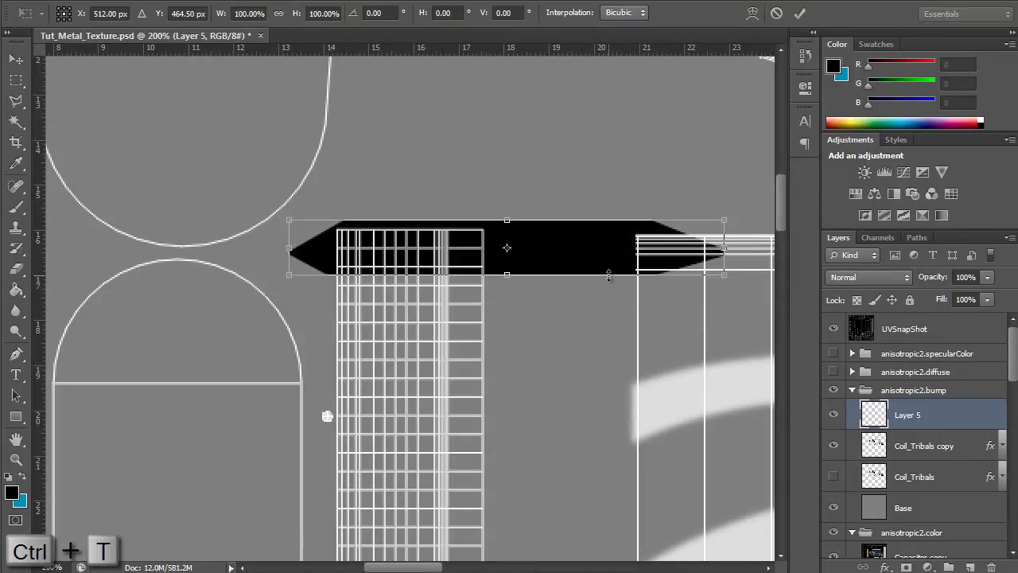
alt+scroll(419, 235, up, 2)
drag(726, 278, 461, 258)
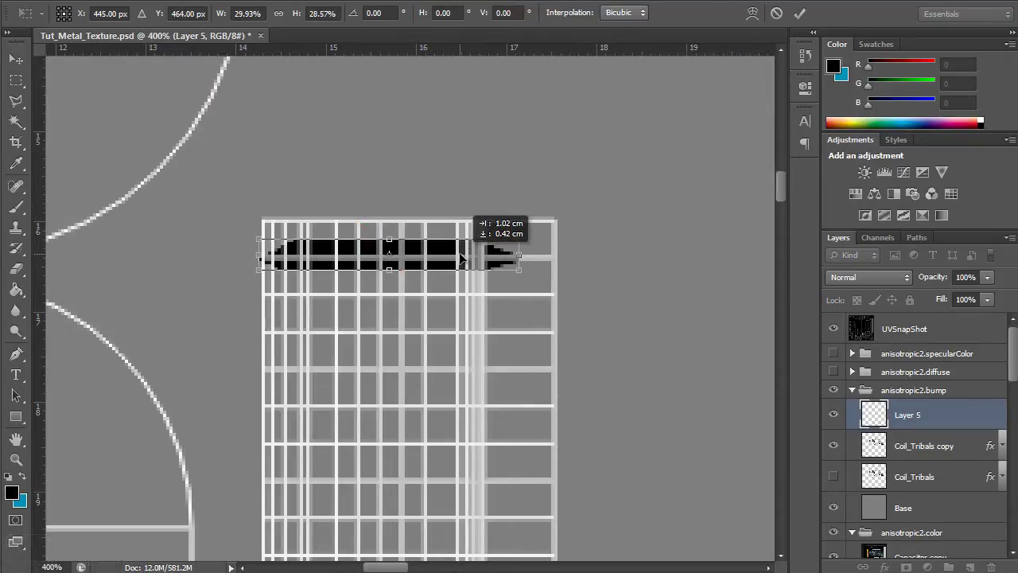
key(Left)
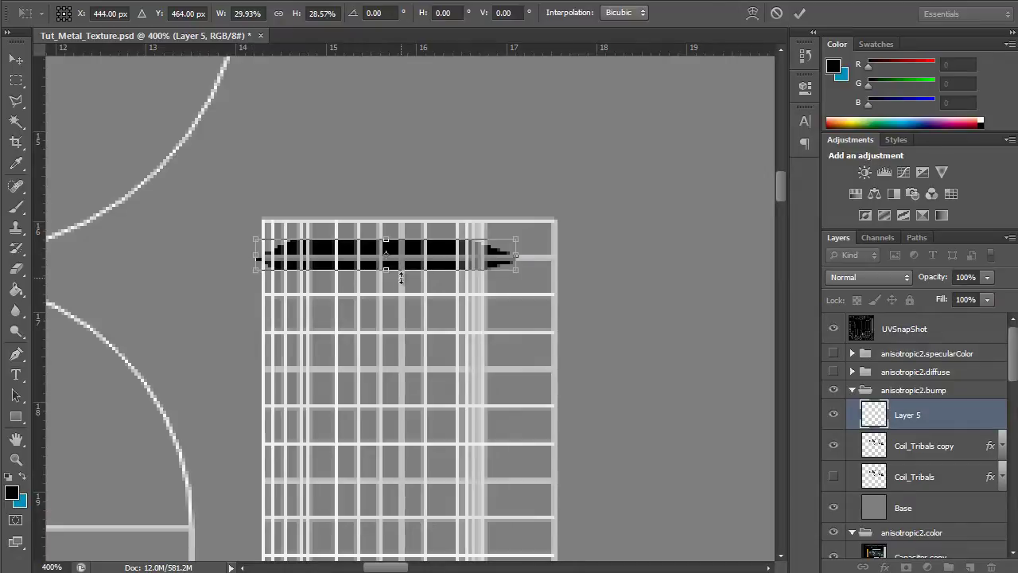
drag(532, 260, 449, 253)
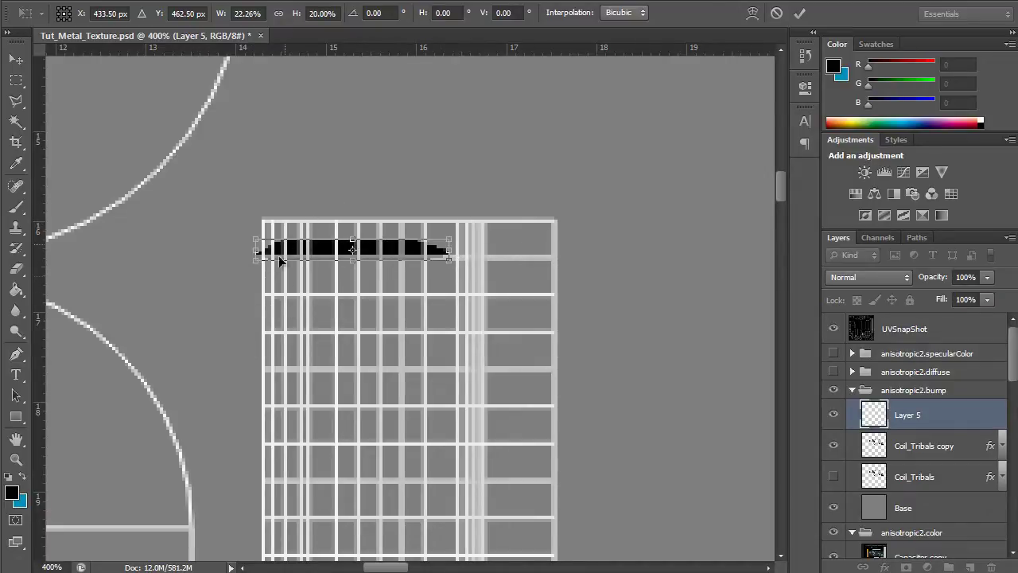
drag(255, 252, 295, 253)
key(Up)
key(Up)
key(Up)
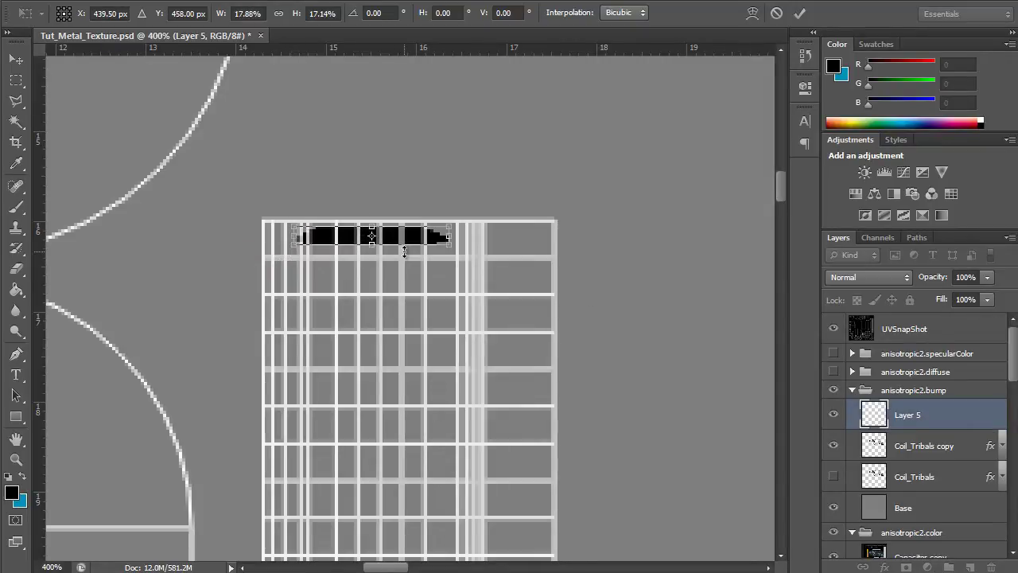
key(Return)
Rename the pointed shape's layer as Nudge_Base.
double_click(910, 414)
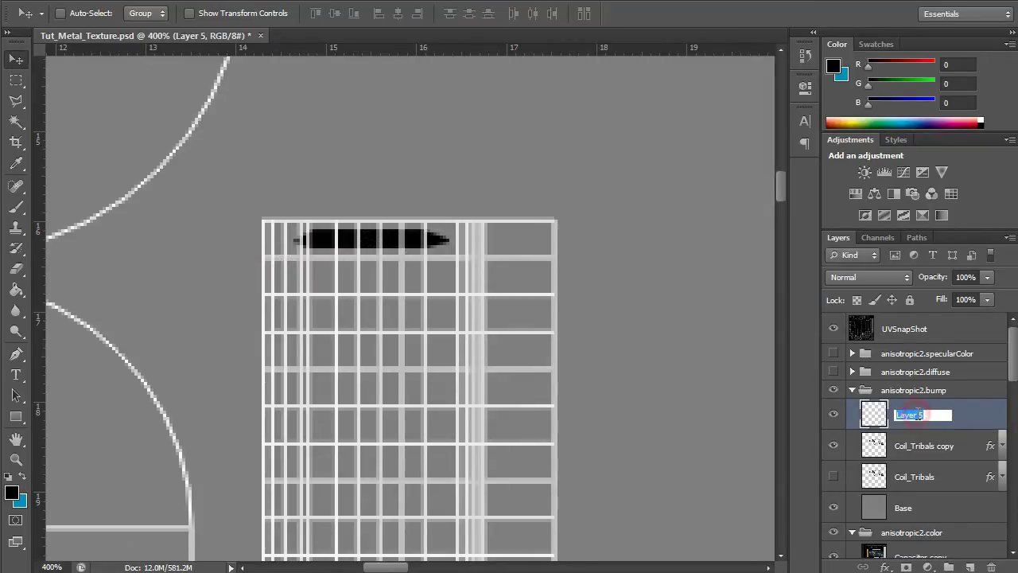
text(Nudge_Base)
key(Return)
Duplicate the Nudge_Base layer, hide the original, and scale the copy to 66.67% height.
key(ctrl+j)
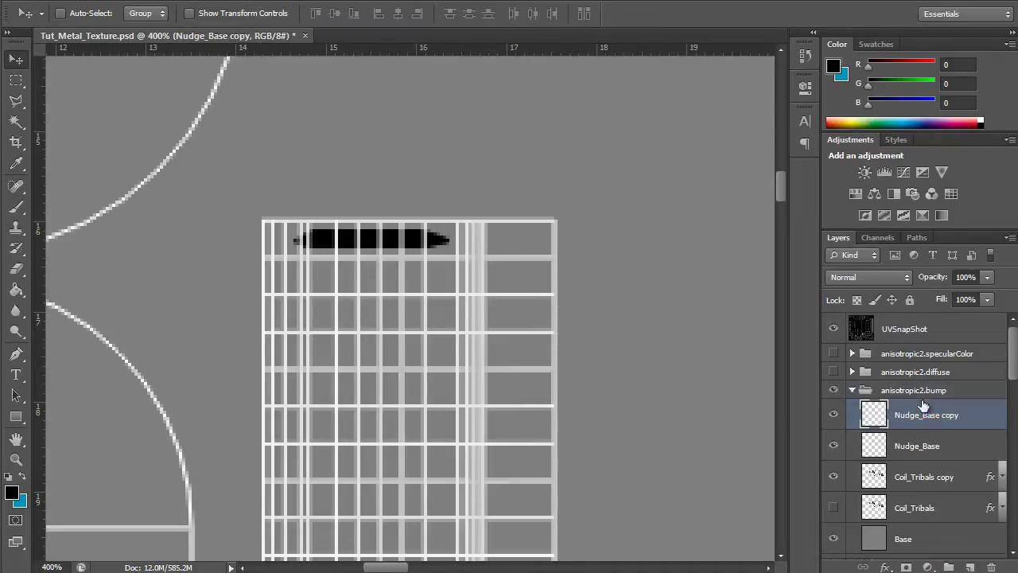
click(831, 448)
key(ctrl+t)
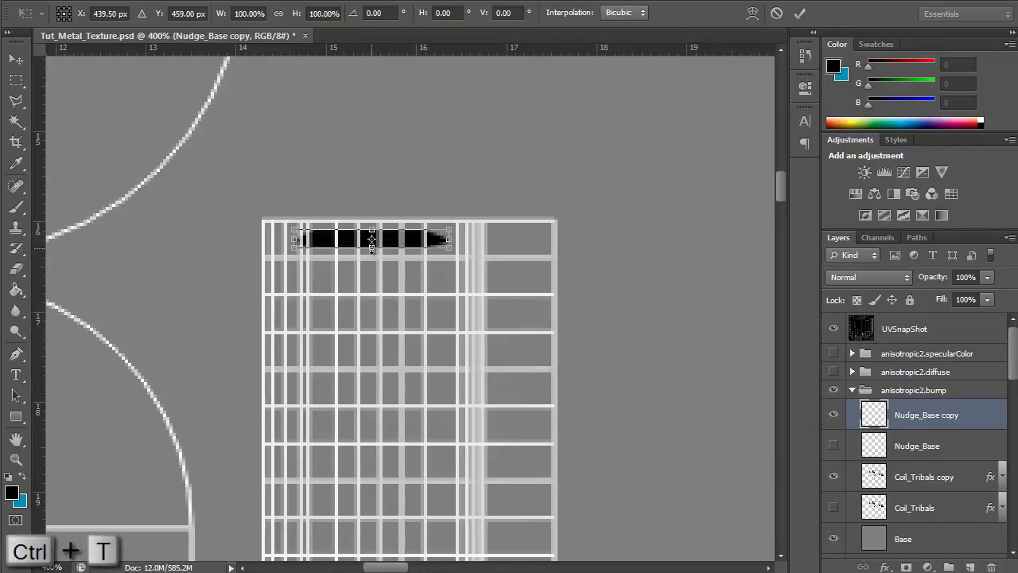
drag(372, 247, 371, 240)
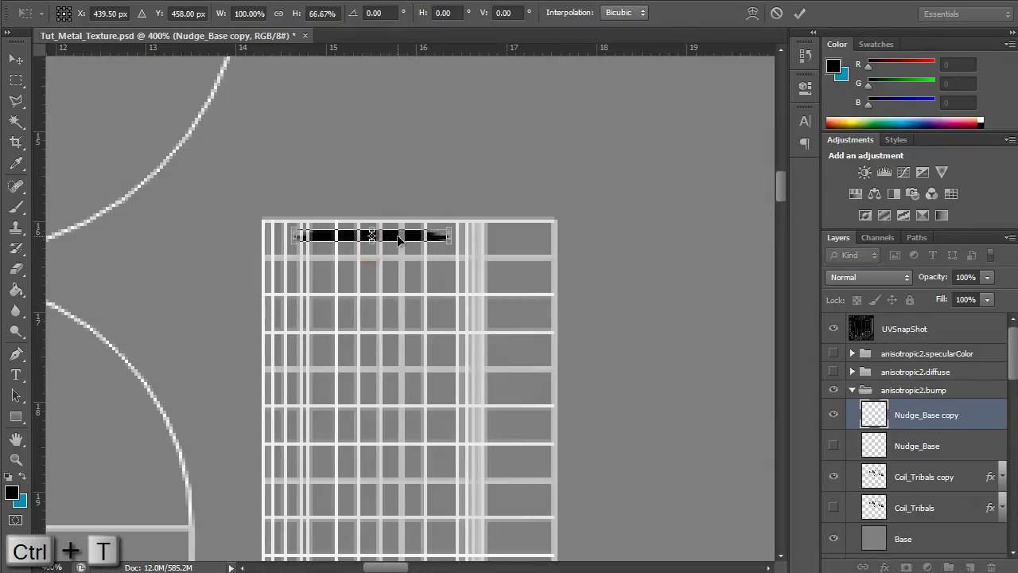
double_click(400, 240)
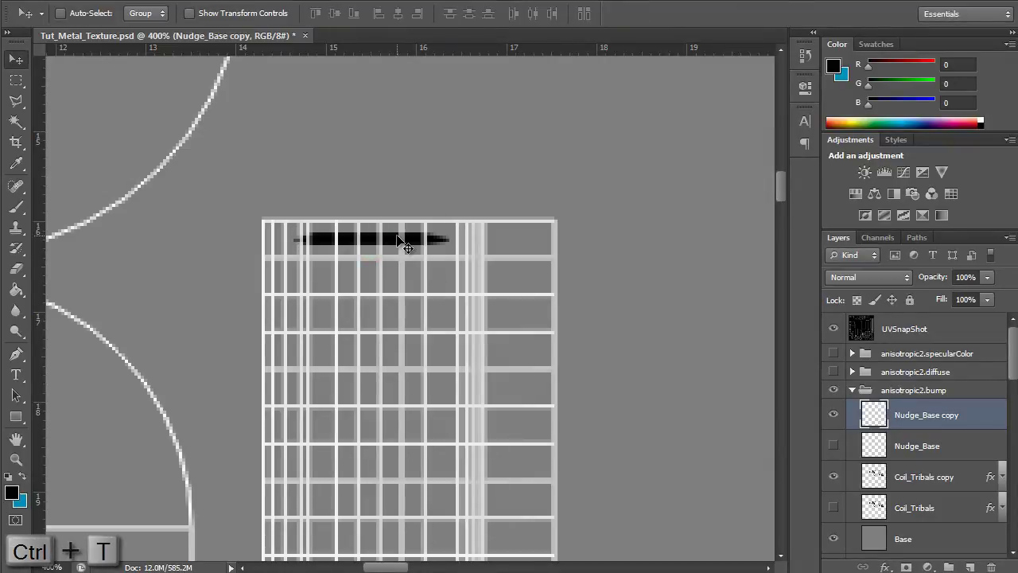
Delete the original Nudge_Base layer and rename the flattened copy as Nudge_Base.
click(944, 458)
key(Delete)
double_click(931, 415)
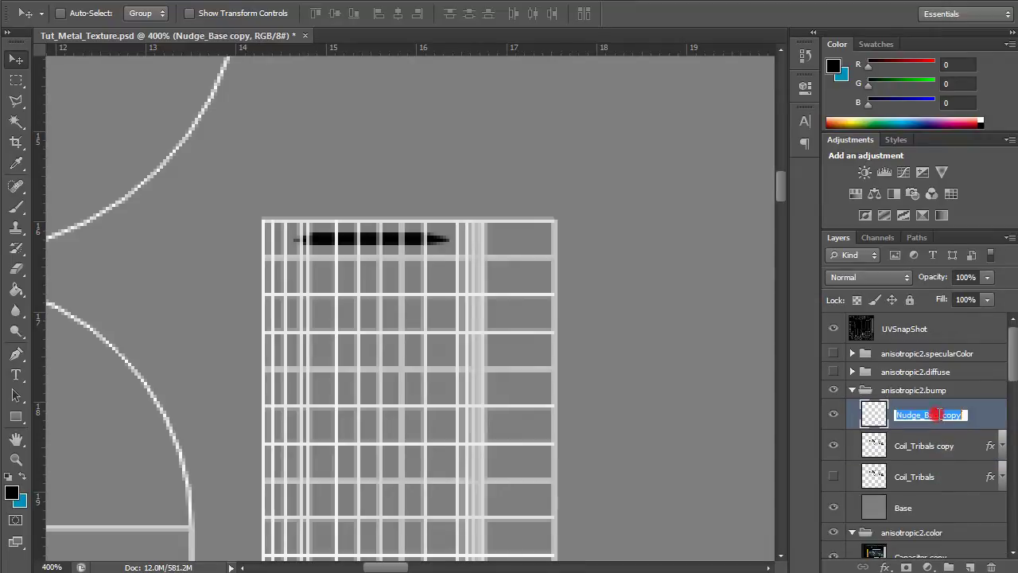
click(942, 414)
key(BackSpace)
key(BackSpace)
key(BackSpace)
key(BackSpace)
key(BackSpace)
key(Return)
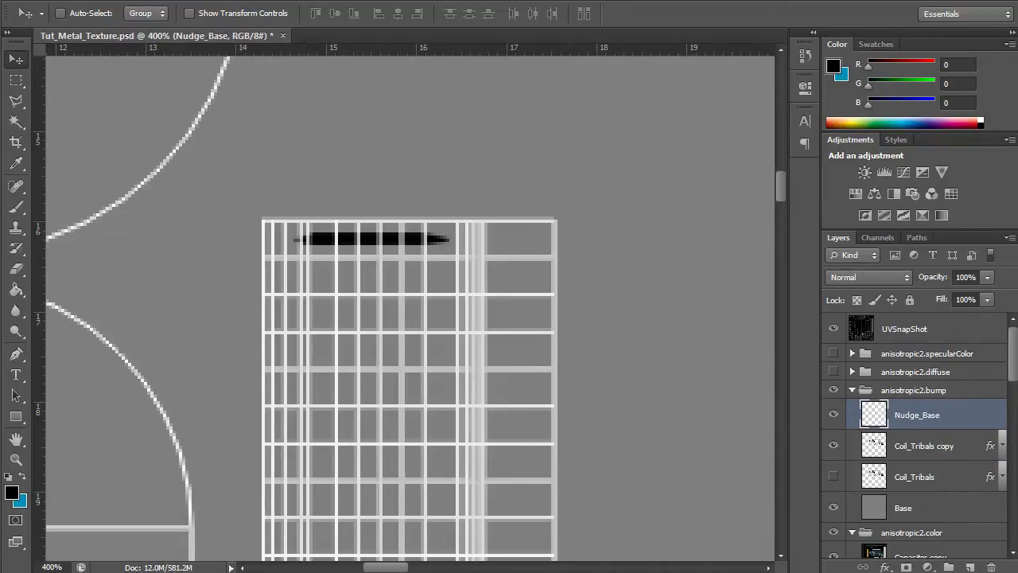
Make two copies of Nudge_Base with the original hidden, and move the second copy straight down below the first.
key(ctrl+j)
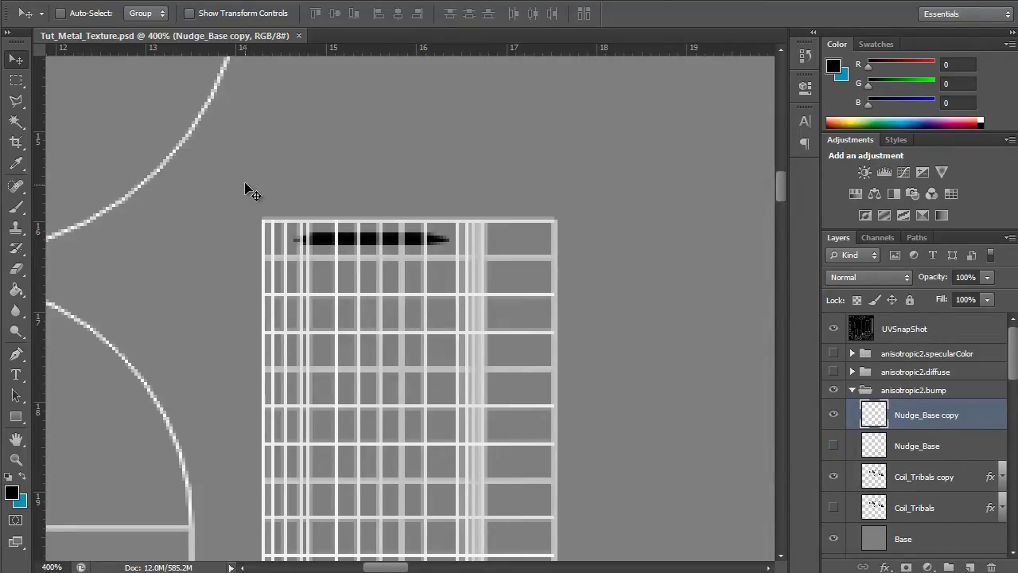
key(ctrl+j)
drag(386, 231, 386, 265)
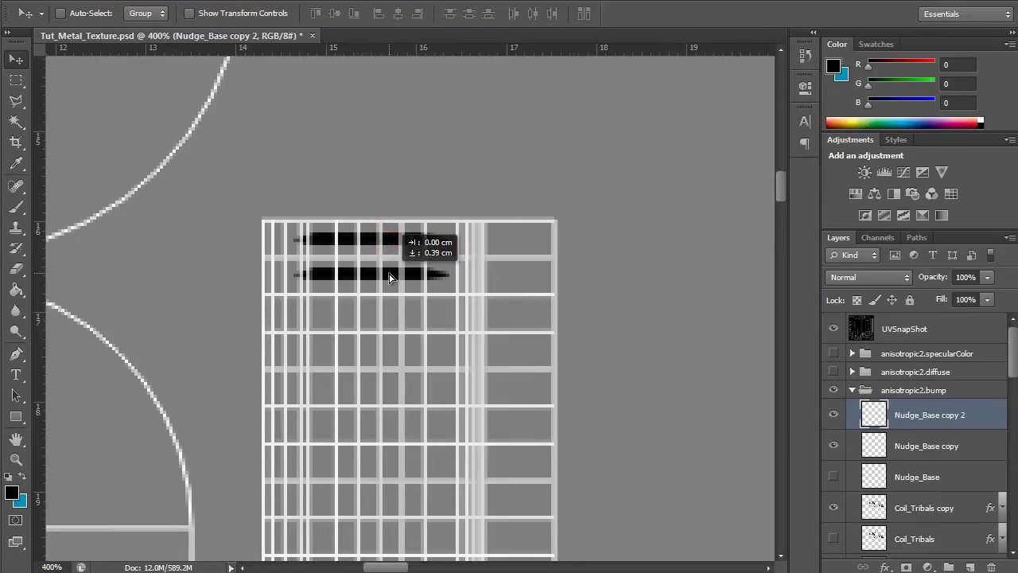
Duplicate the two visible Nudge_Base copies together and move the new pair down about 0.56 cm.
shift+click(931, 453)
alt+drag(902, 416, 904, 403)
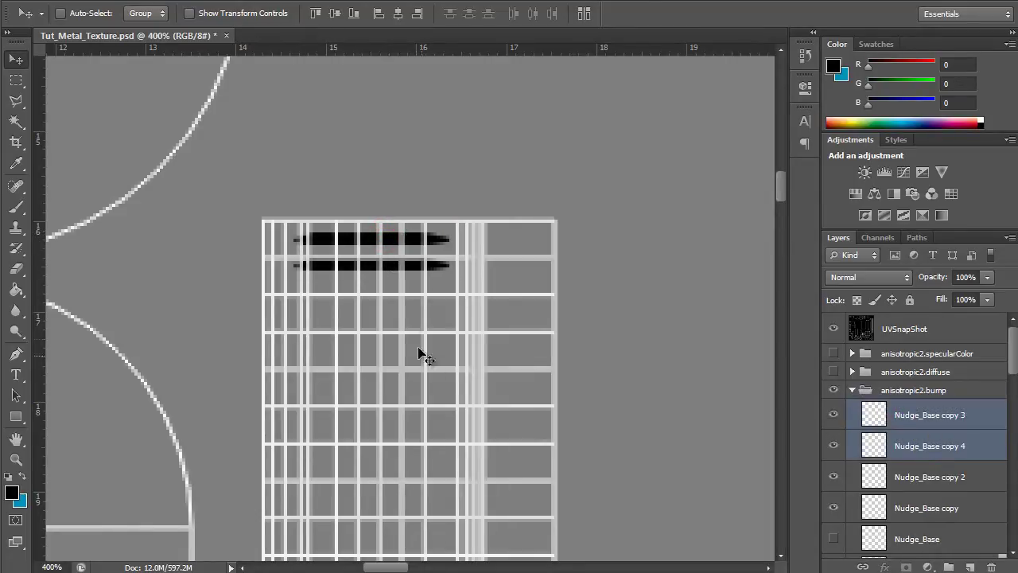
drag(390, 269, 391, 322)
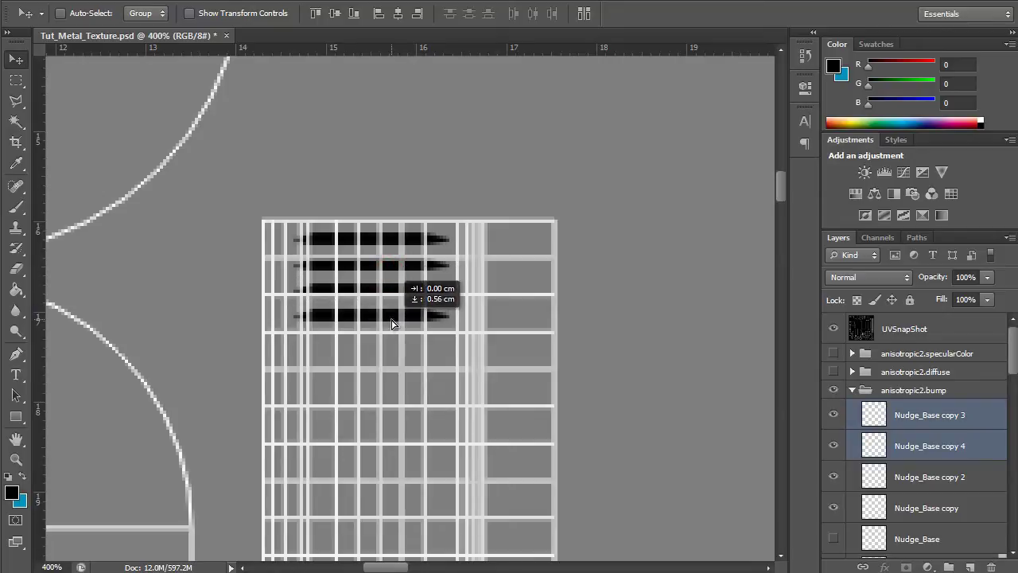
Duplicate all four visible Nudge_Base copies and move the new set straight down below them to continue the row pattern.
click(939, 508)
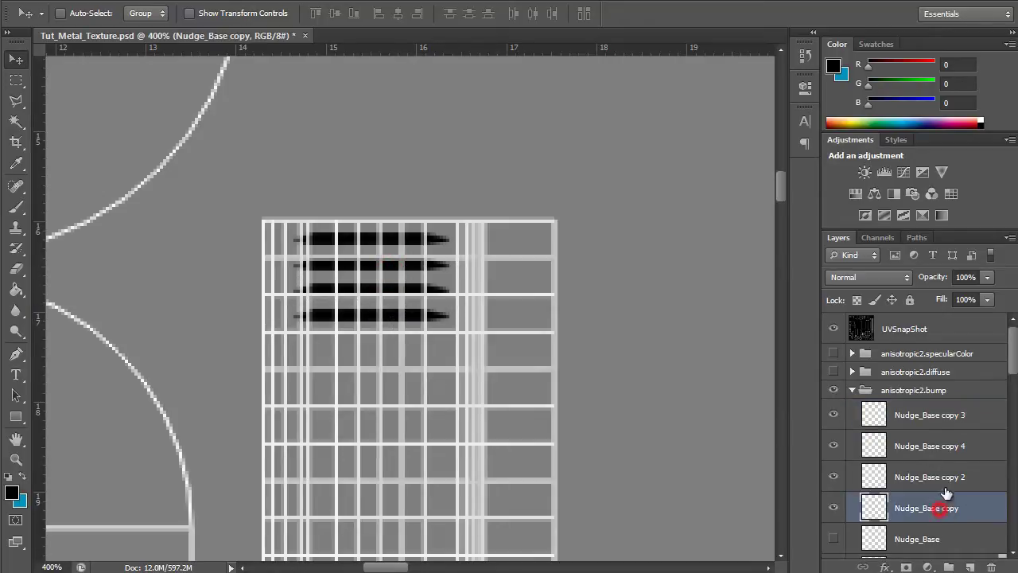
shift+click(911, 418)
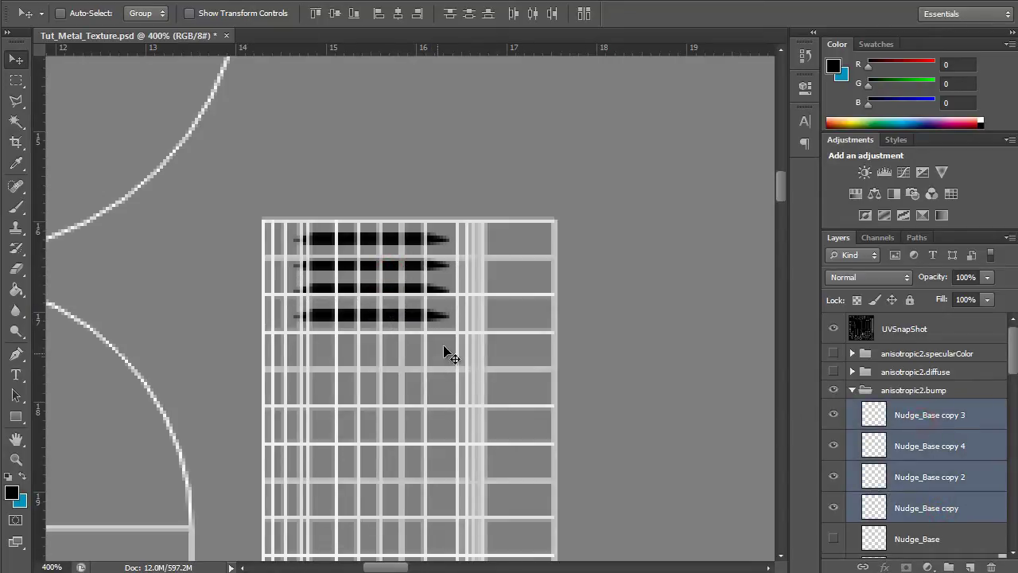
alt+drag(939, 417, 922, 402)
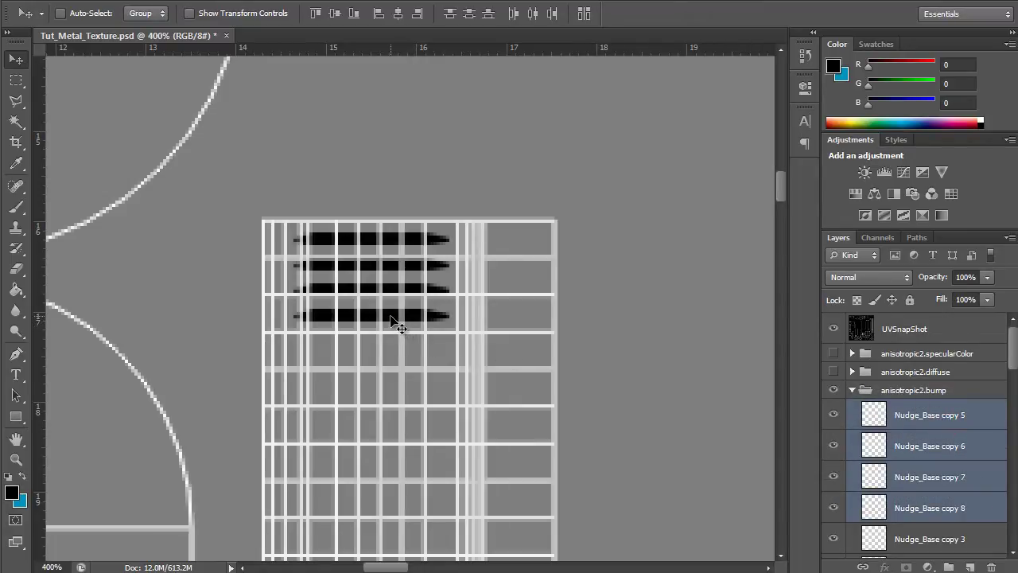
shift+drag(391, 316, 409, 420)
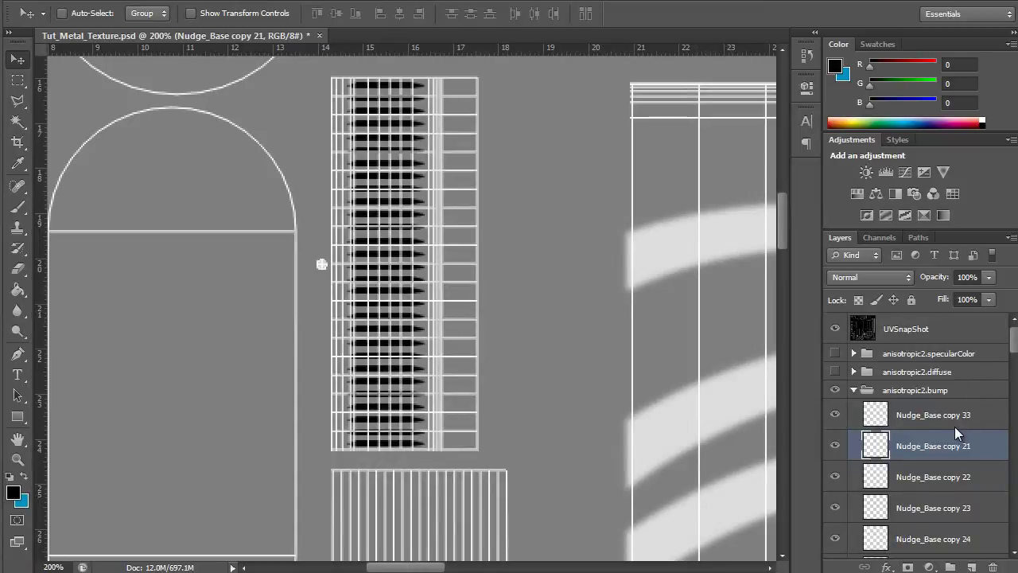
Merge all layers from Nudge_Base copy 33 through Nudge_Base copy into one, leaving the hidden Nudge_Base layer out.
click(955, 424)
scroll(958, 429, down, 10)
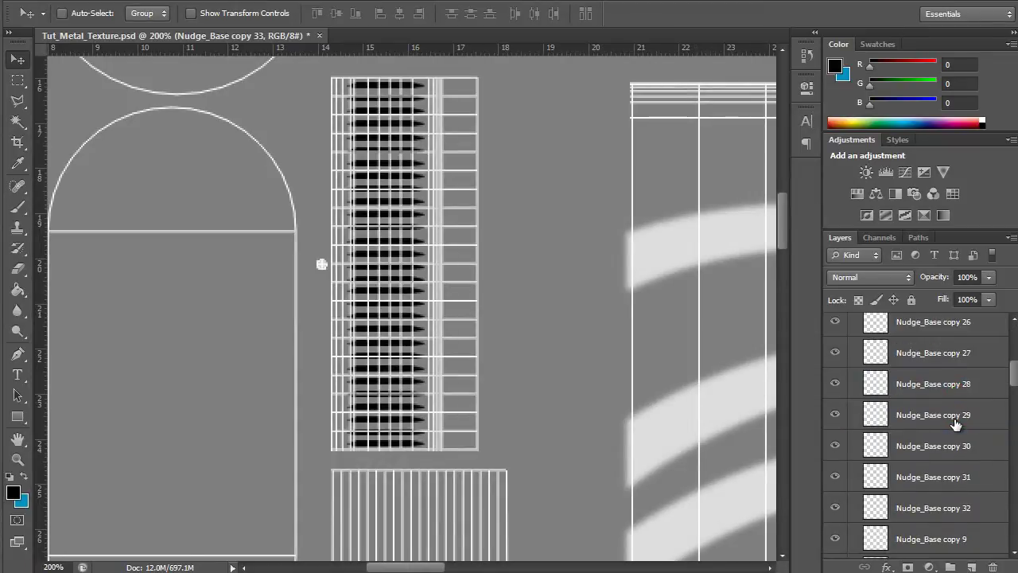
scroll(971, 449, down, 5)
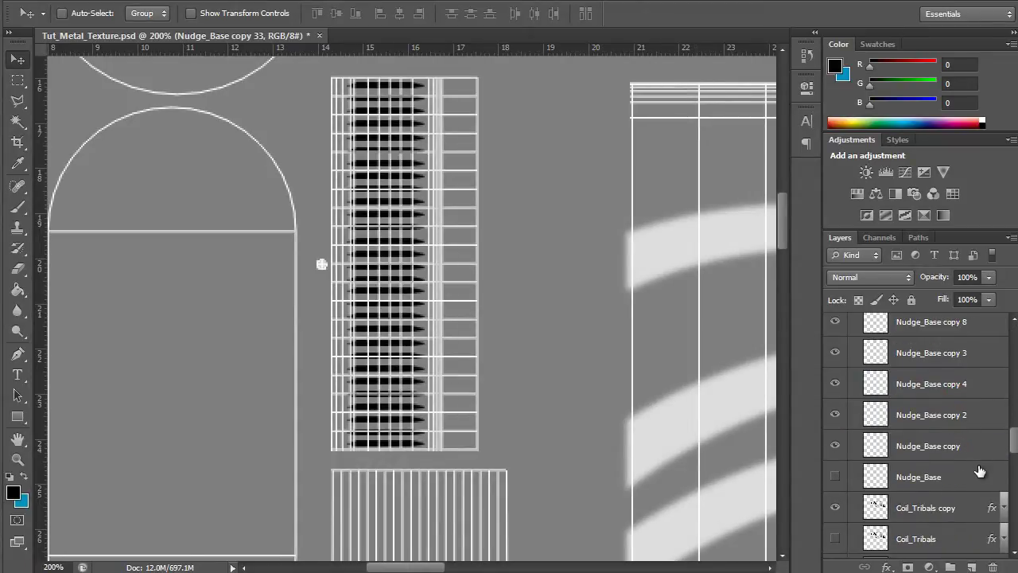
shift+click(952, 447)
key(ctrl+e)
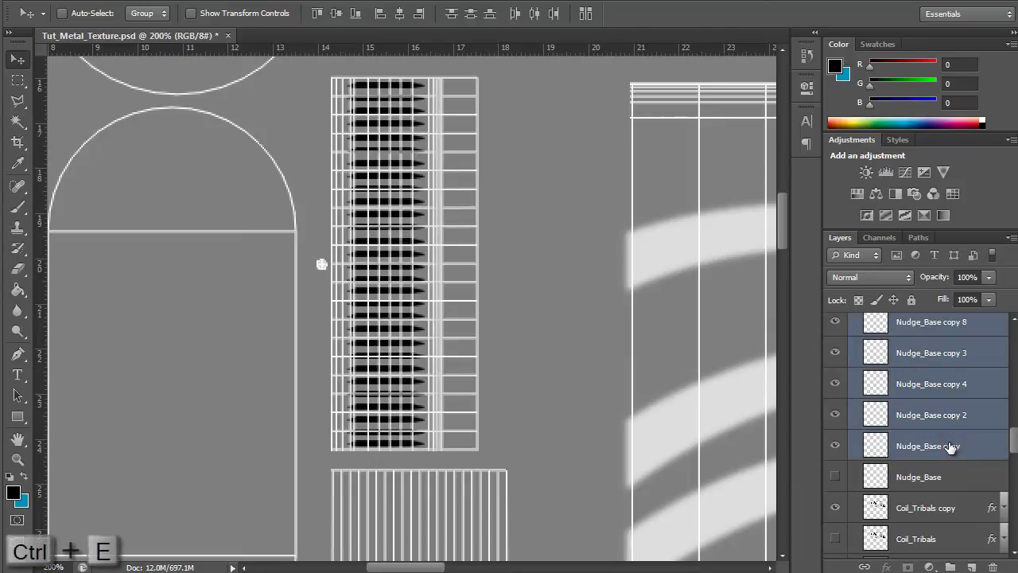
Rename the merged layer as Contact_Screw_Head, duplicate it, and hide the original.
double_click(927, 369)
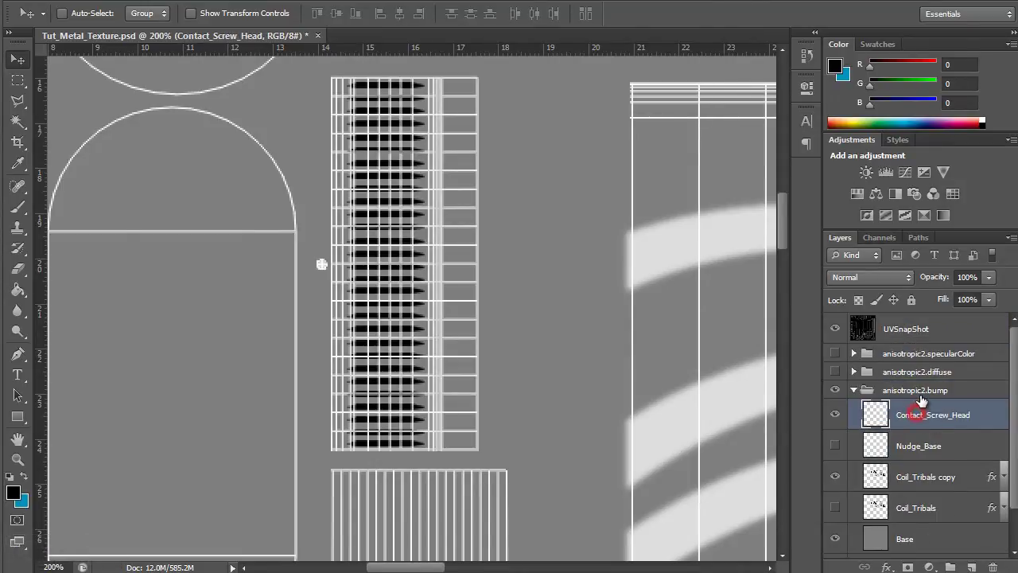
key(ctrl+j)
click(835, 445)
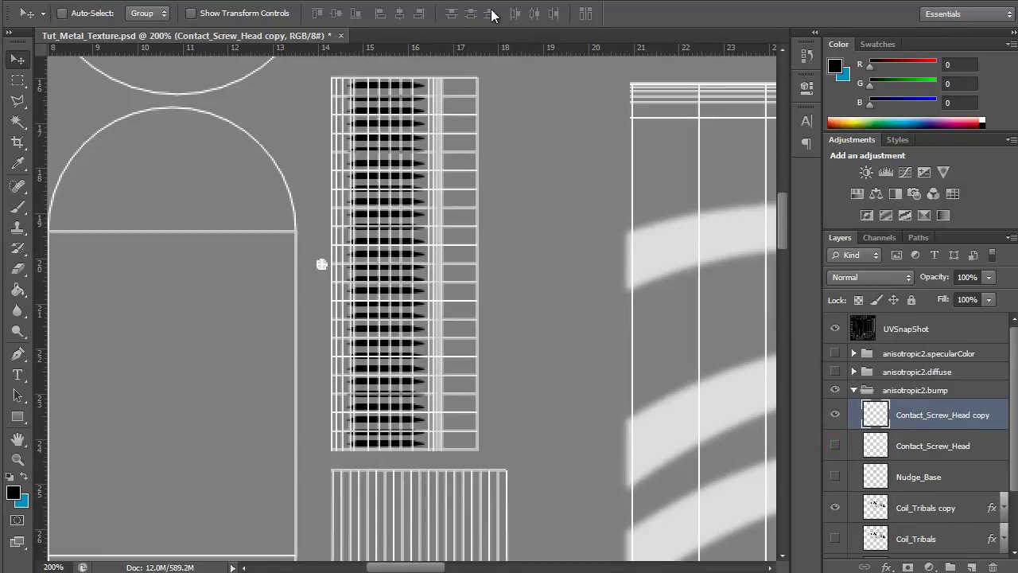
Apply a Gaussian Blur with a 0.5 pixel radius to the Contact_Screw_Head copy layer.
click(257, 1)
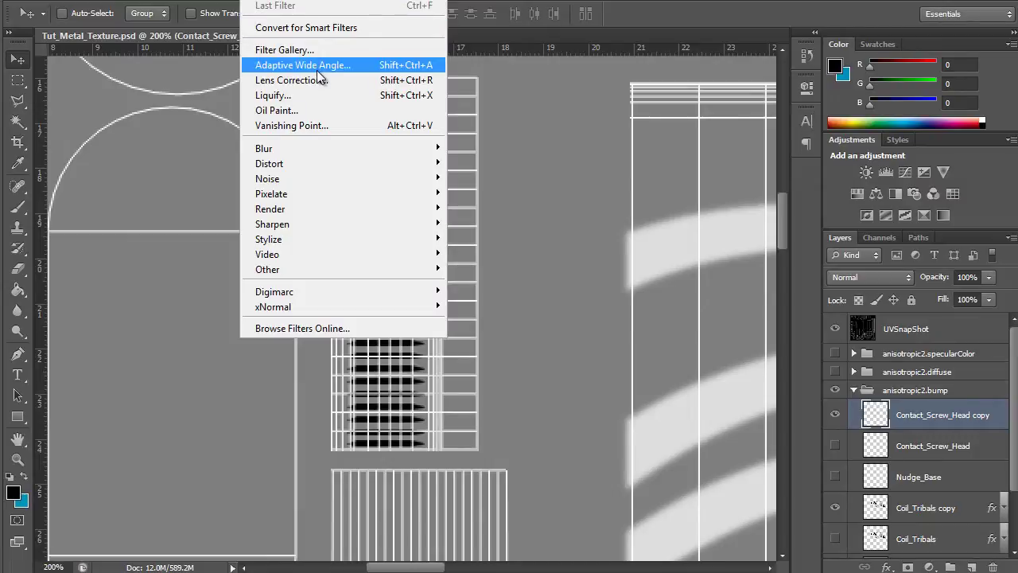
mouse_move(393, 148)
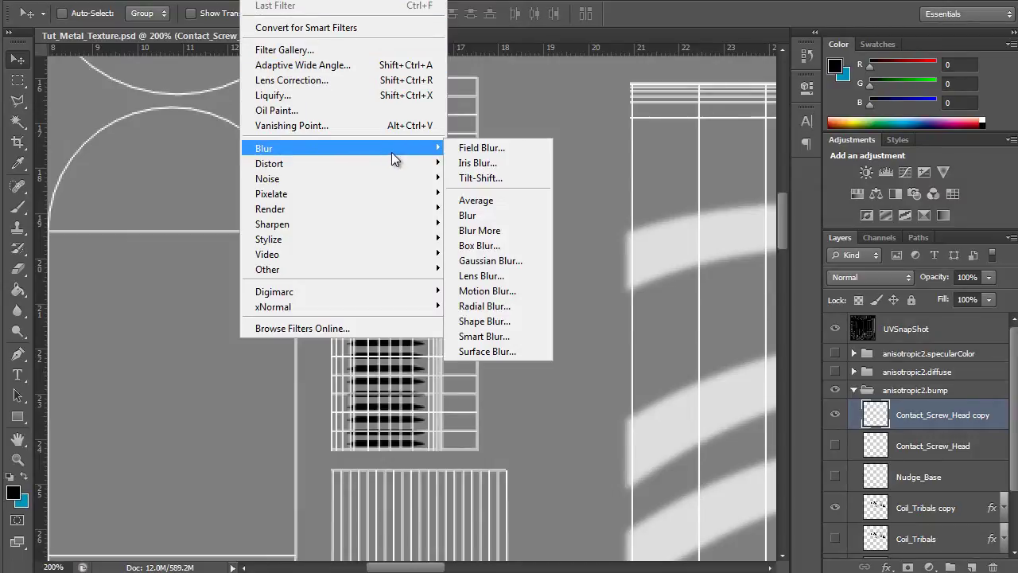
click(513, 261)
text(1)
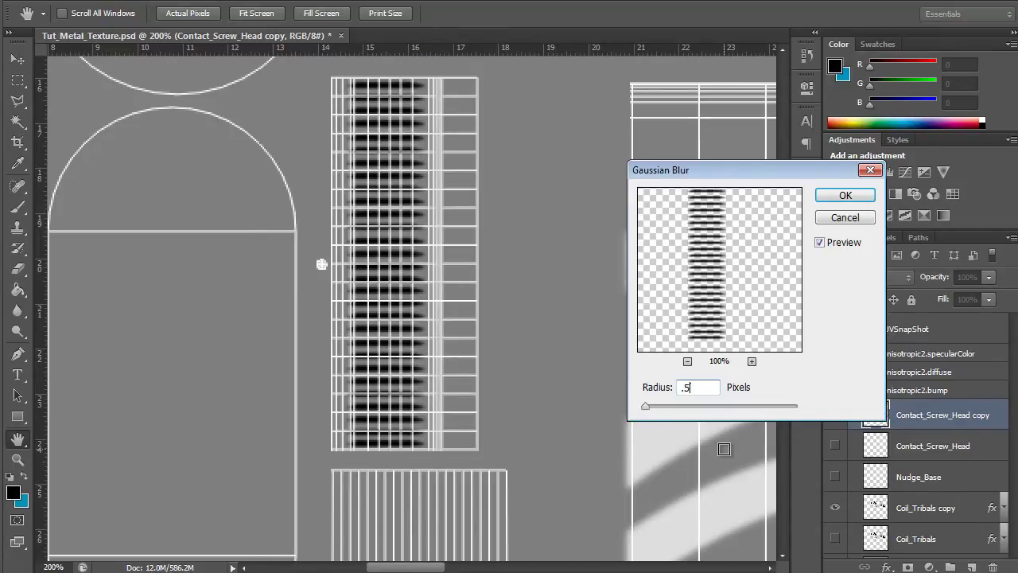
click(852, 195)
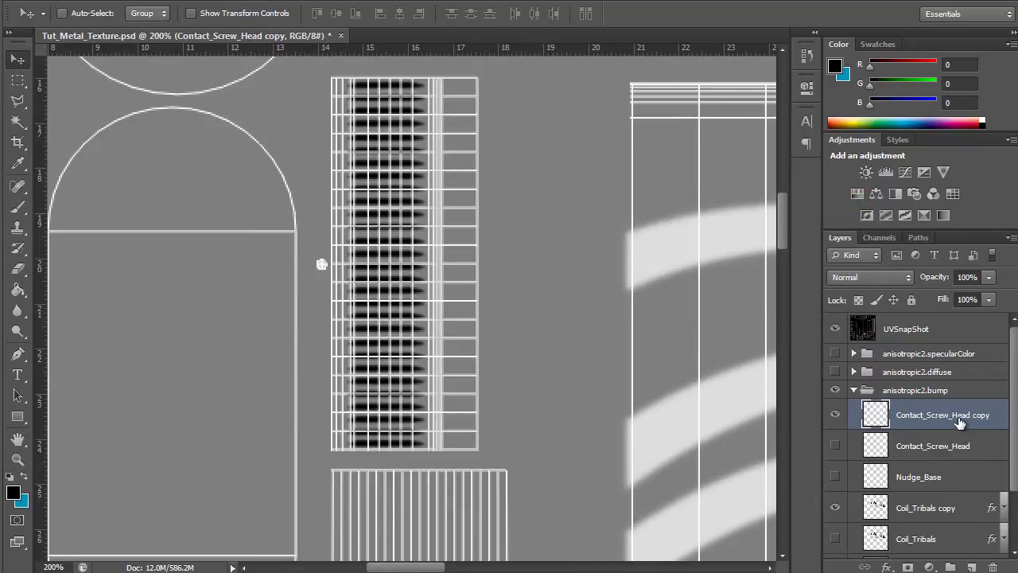
Duplicate the blurred Contact_Screw_Head copy and center the duplicate horizontally on the vertically lined UV strip below, aligned to its top.
drag(584, 450, 582, 90)
drag(565, 255, 587, 257)
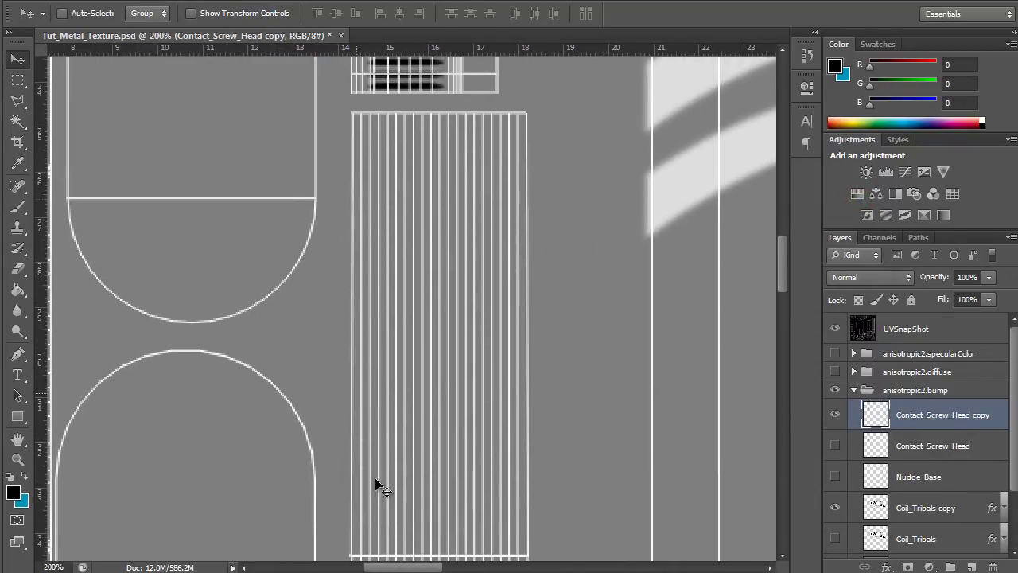
drag(546, 431, 606, 388)
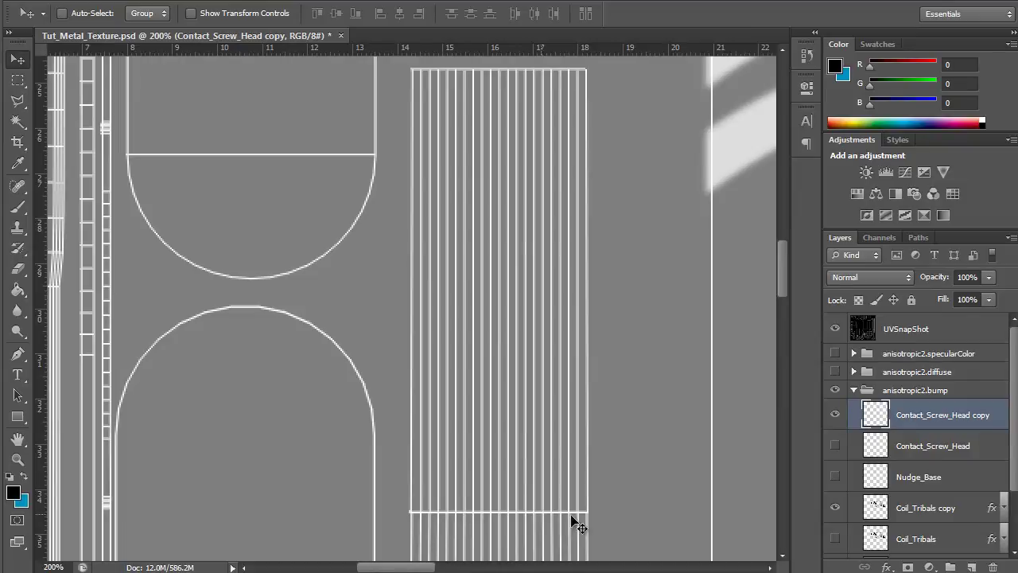
alt+drag(870, 409, 874, 400)
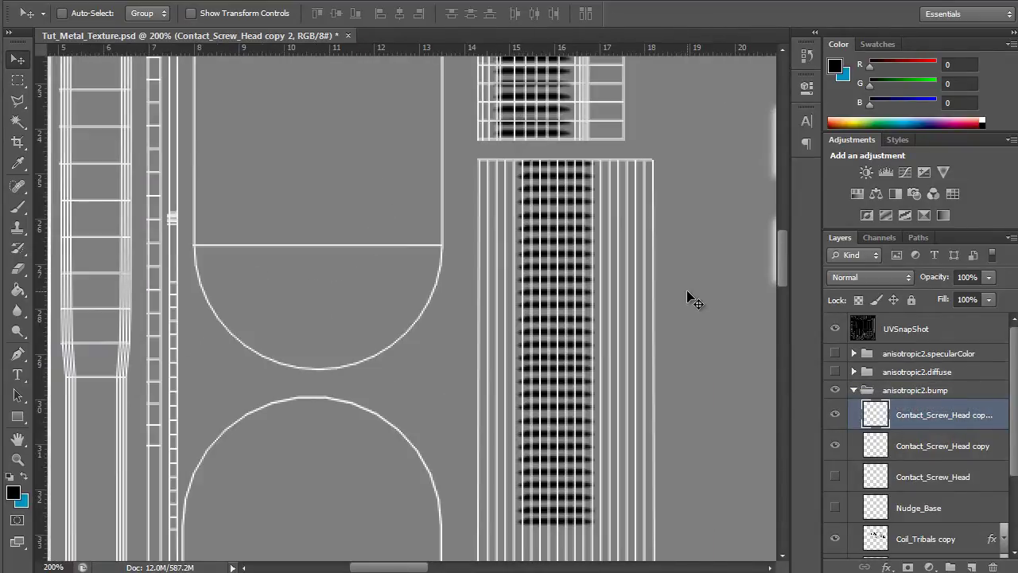
key(Right)
key(Right)
key(Right)
key(Right)
key(Right)
key(Right)
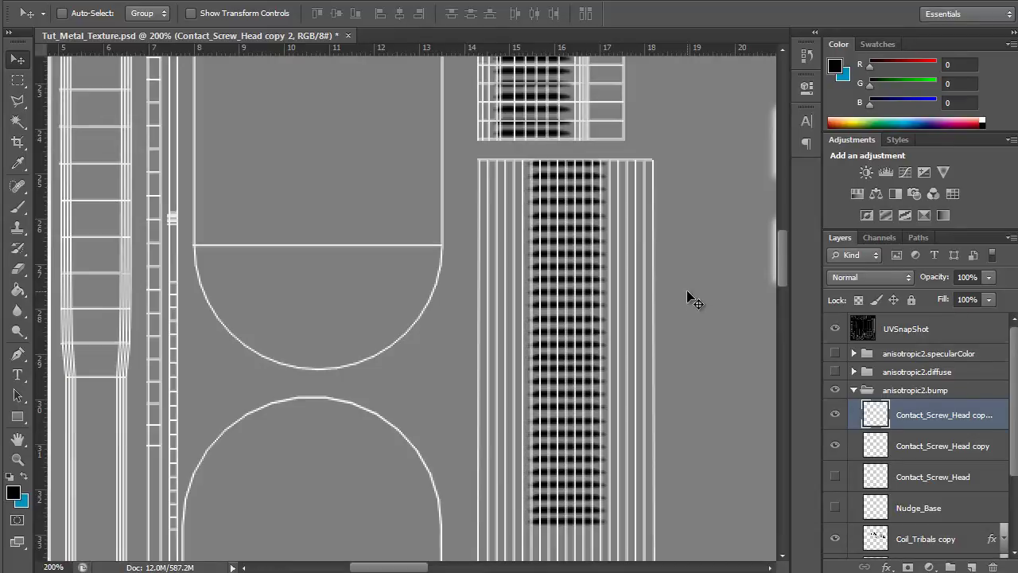
Nudge the notch layer toward the UV strip's centre and widen it symmetrically to about 304% so it overlaps both sides.
key(Right)
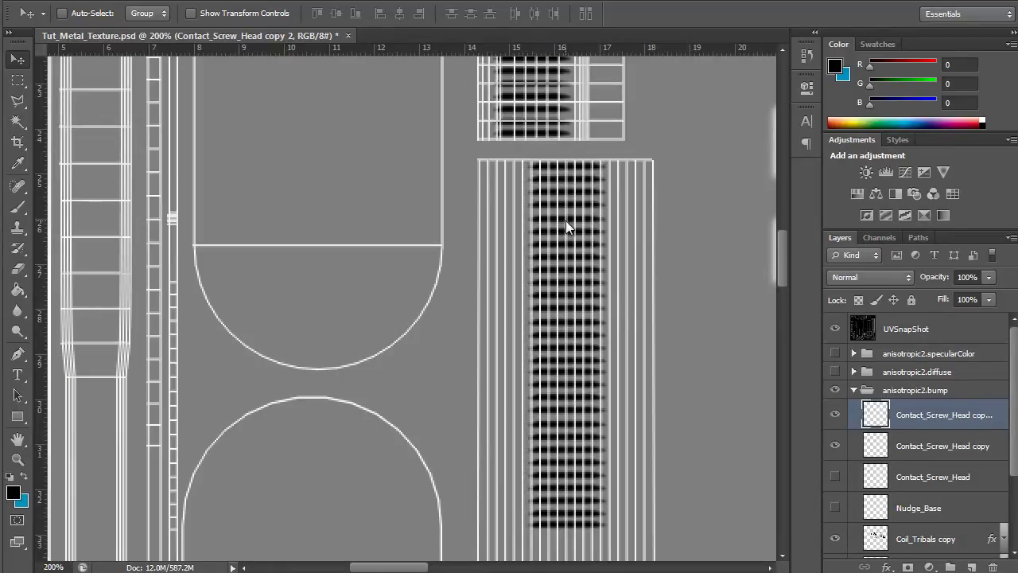
key(Right)
key(ctrl+t)
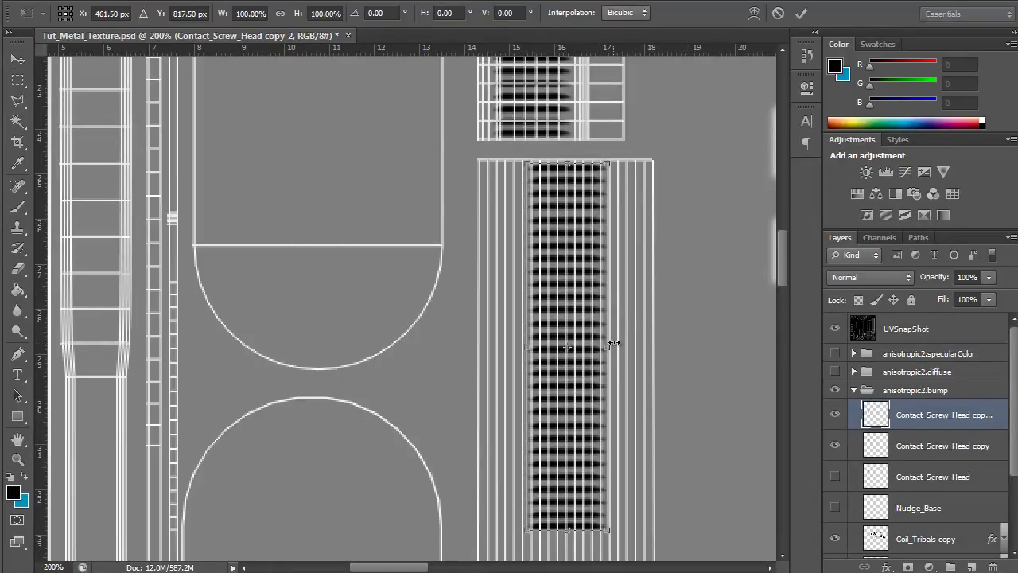
drag(614, 342, 677, 345)
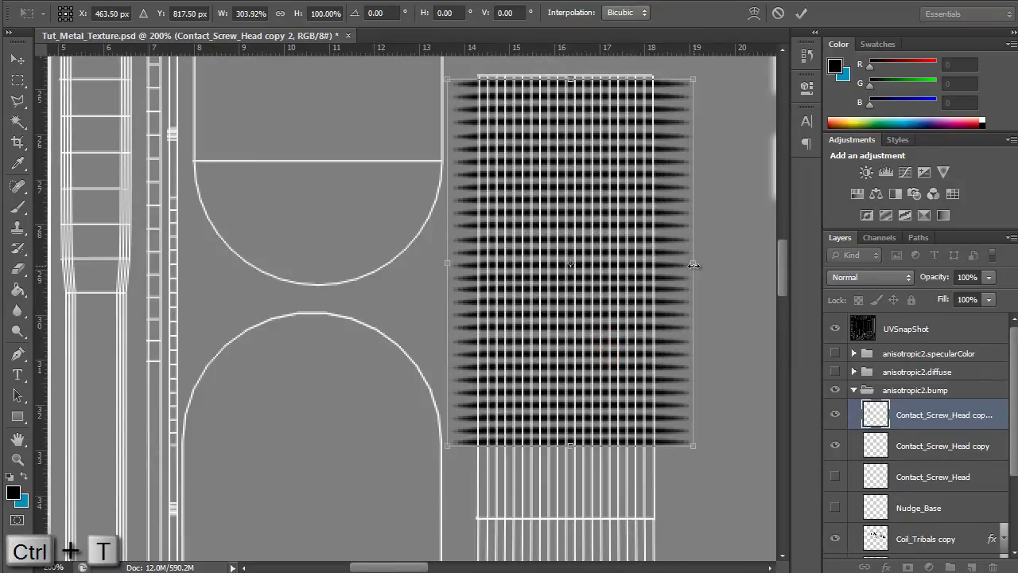
key(Return)
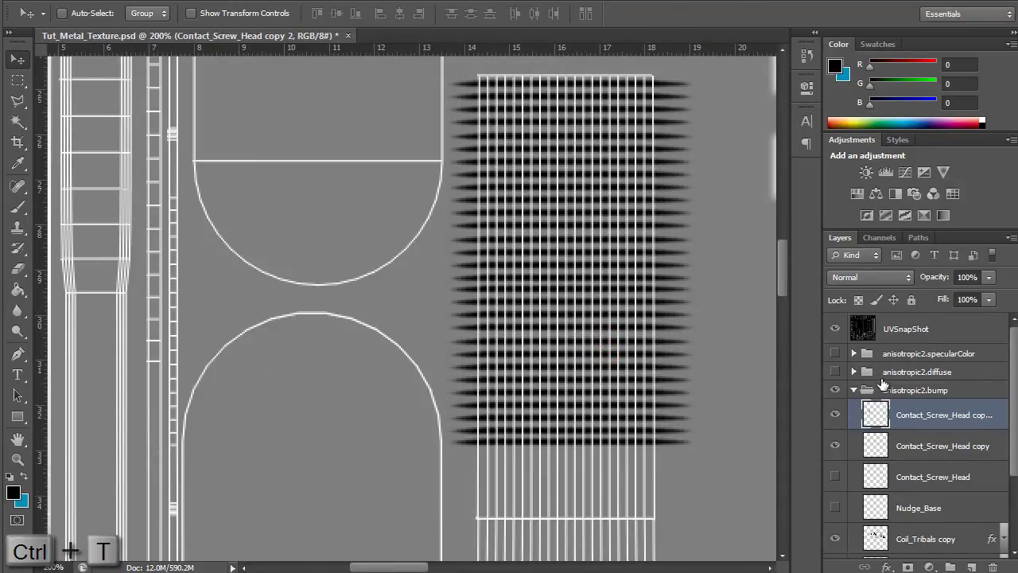
Duplicate the widened notch layer and place the copy directly below to continue the pattern past the strip's lower end.
key(ctrl+j)
shift+drag(571, 308, 571, 549)
shift+drag(571, 549, 539, 297)
Merge the two widened notch layers and rename the result as Contact_Screw_Body.
shift+click(950, 443)
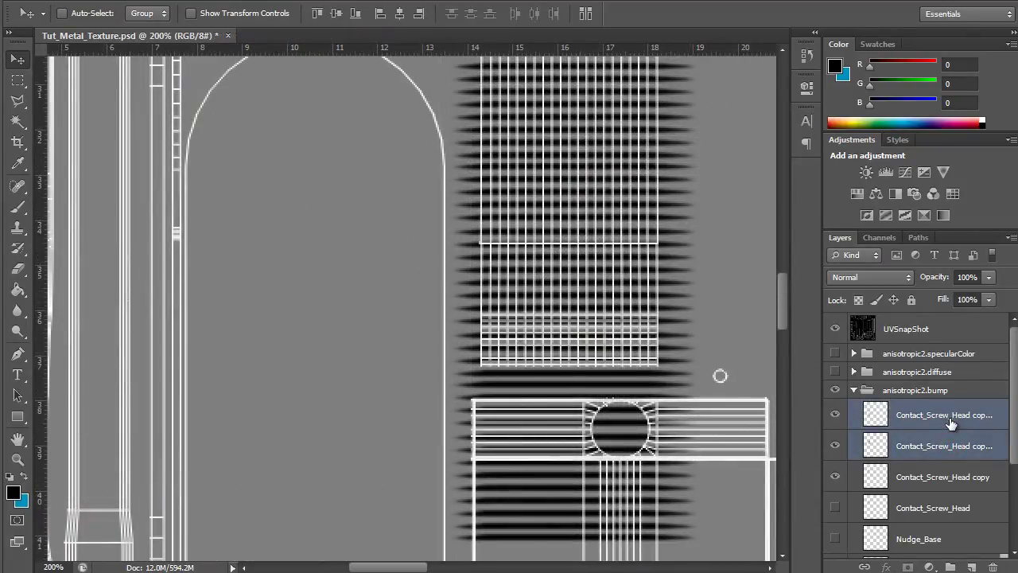
key(ctrl+e)
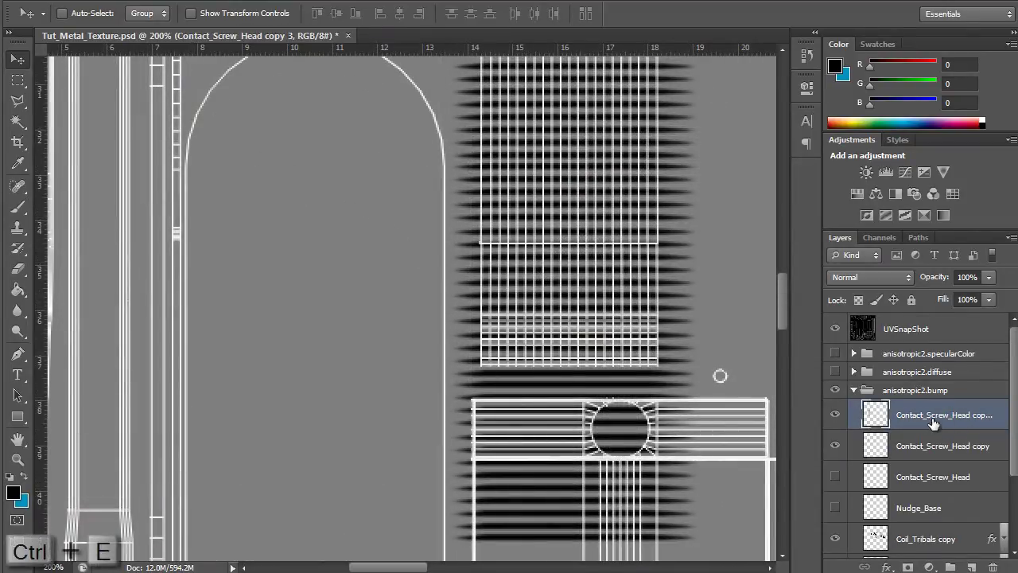
double_click(950, 414)
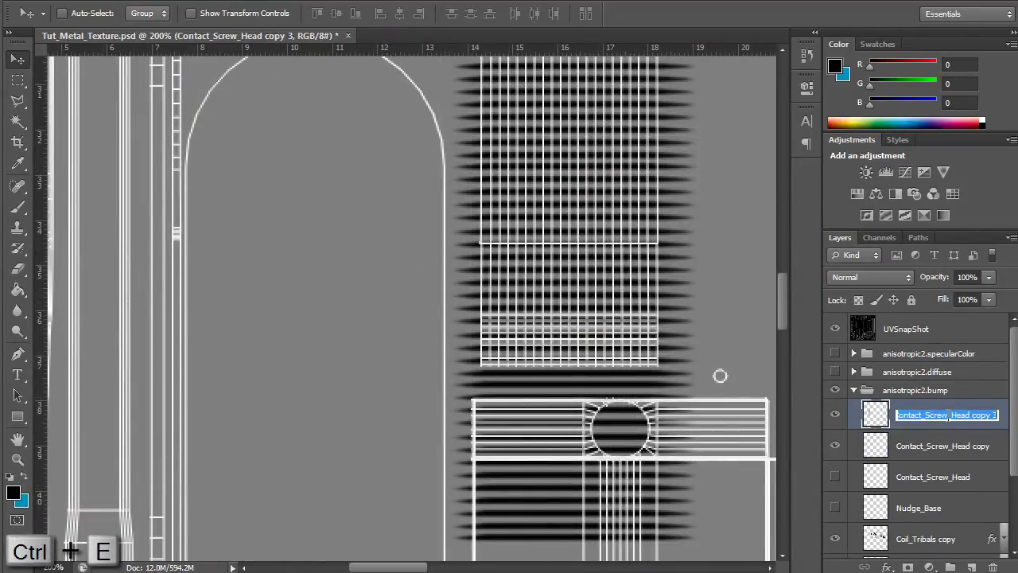
text(Contact_Screw_Body)
key(Return)
Delete the Contact_Screw_Body notches below the strip's horizontal UV line and trim the overhang along both its sides.
key(m)
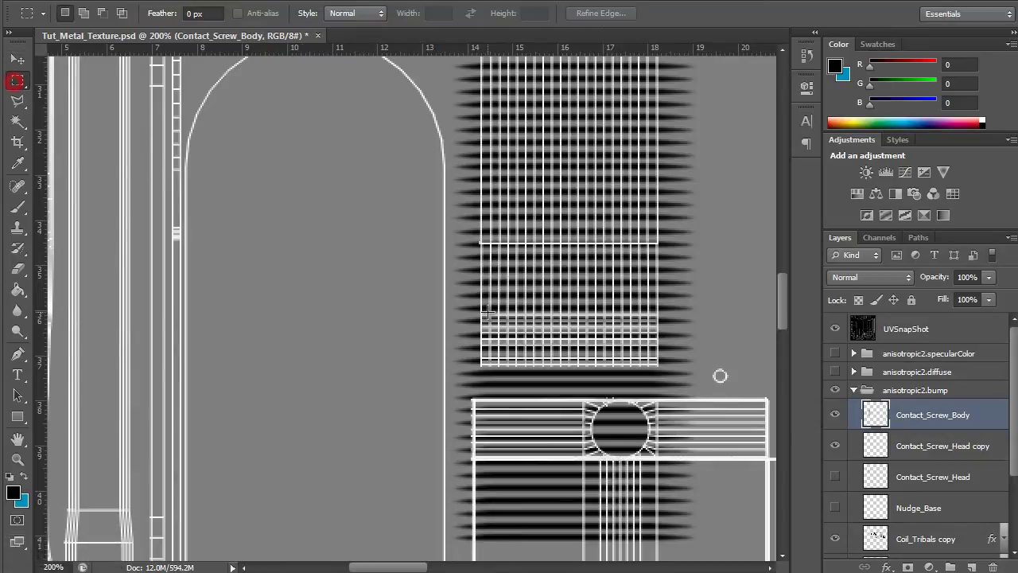
drag(445, 237, 732, 558)
key(Delete)
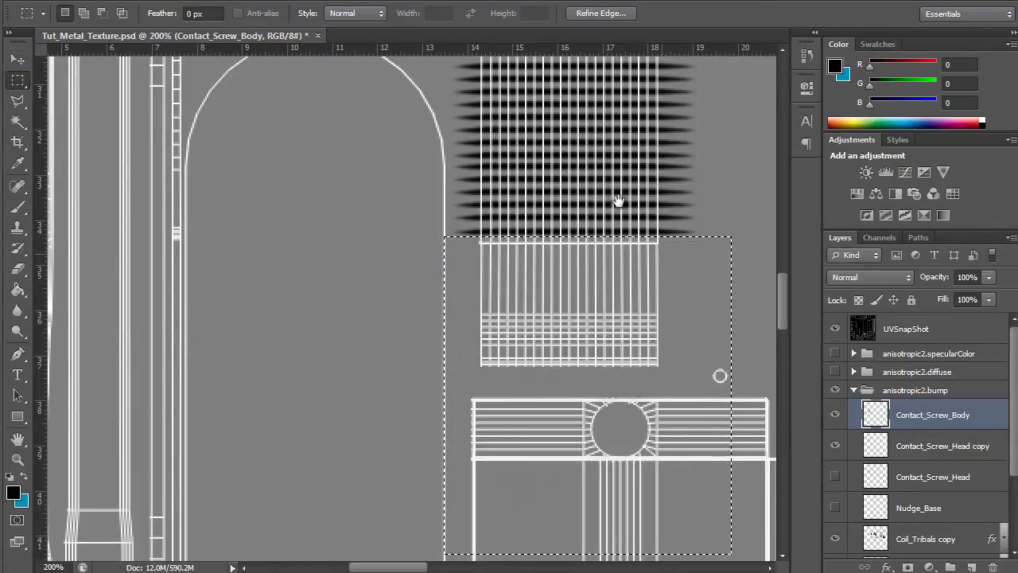
scroll(613, 200, up, 5)
drag(706, 86, 660, 550)
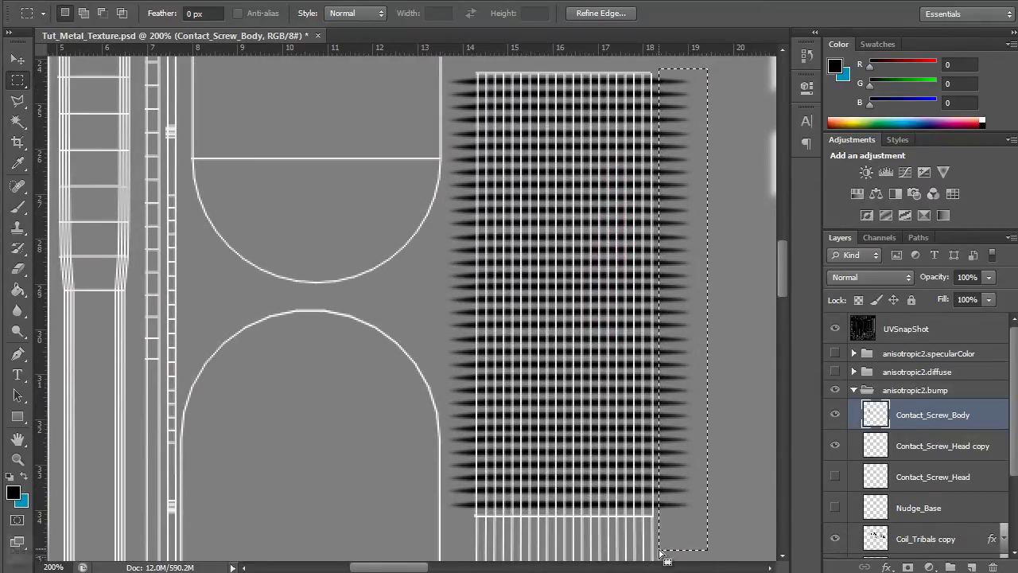
key(Delete)
drag(437, 58, 468, 517)
key(Delete)
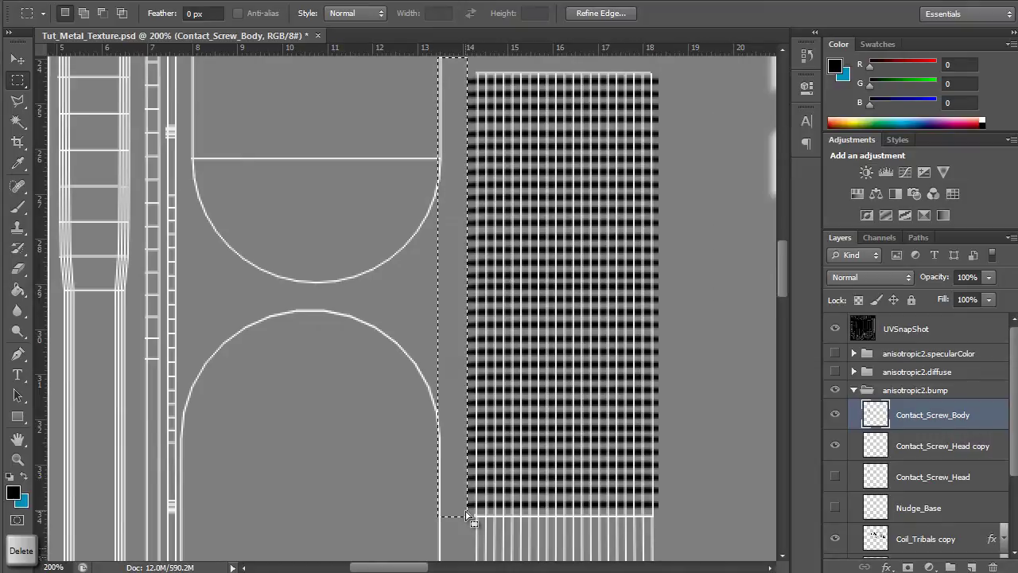
Save the metal texture file and clear the selection.
key(ctrl+s)
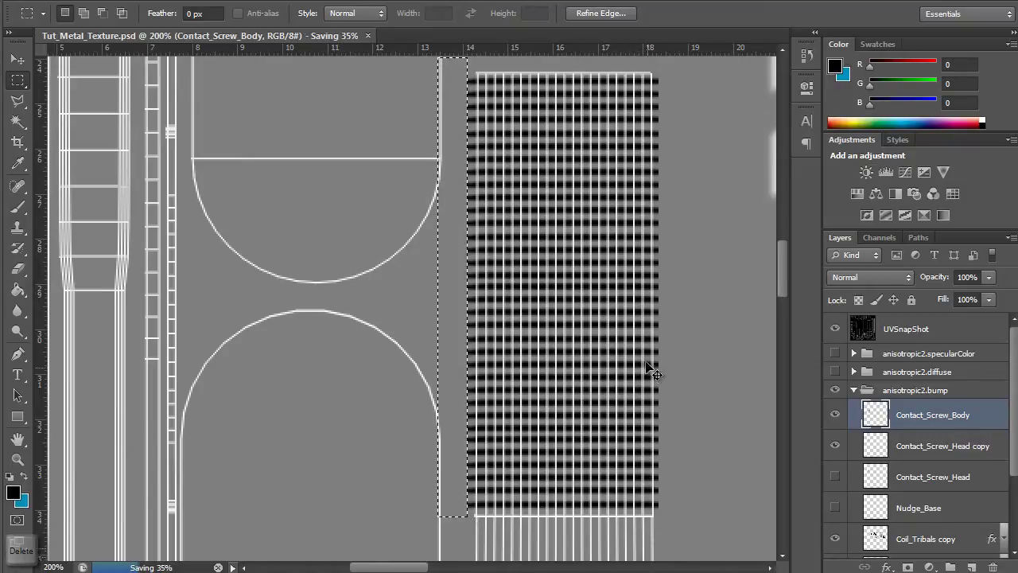
alt+click(643, 359)
alt+click(642, 359)
drag(711, 292, 613, 270)
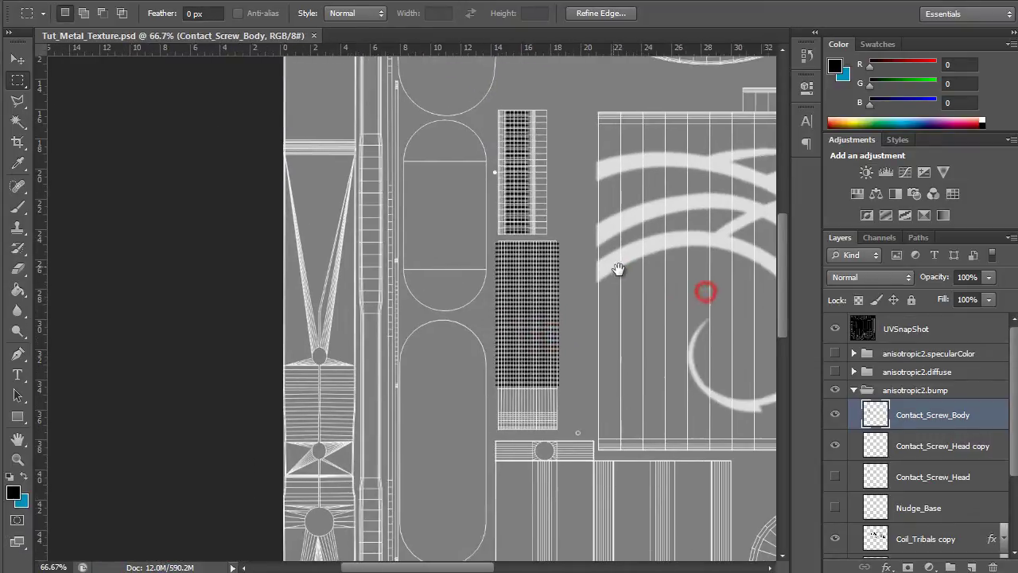
ctrl+click(554, 295)
key(ctrl+d)
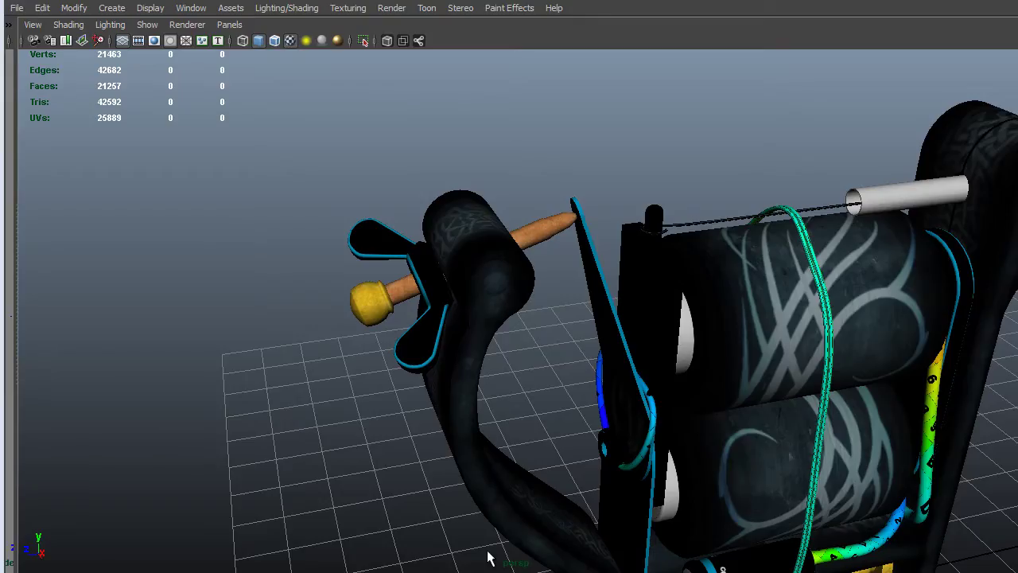
Switch to Maya, enable high quality viewport rendering, and inspect the bump grooves on the contact screw's head and body.
scroll(631, 318, up, 2)
mouse_move(633, 355)
alt+mouse_down()
mouse_move(651, 358)
mouse_move(633, 355)
alt+mouse_up()
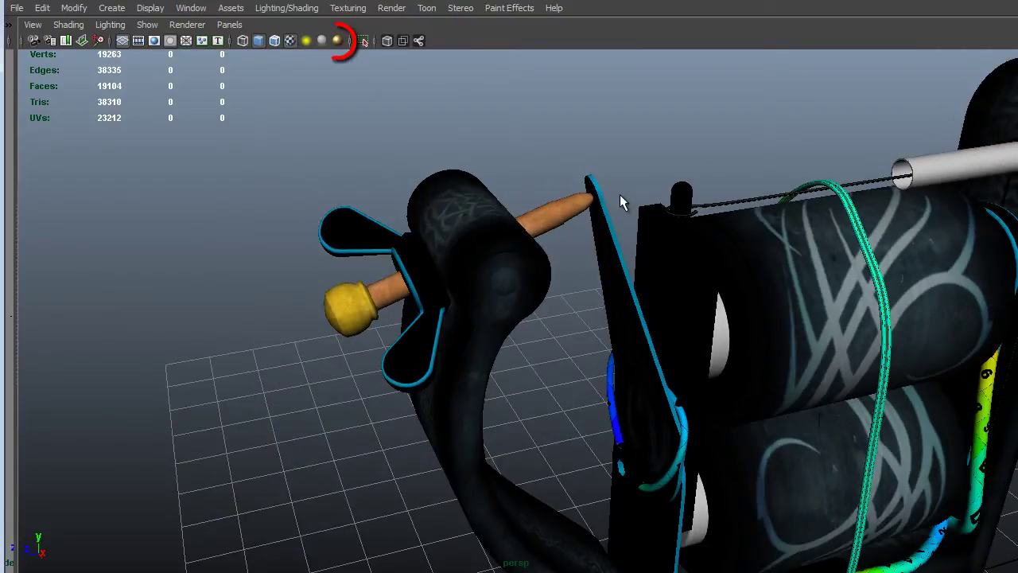
click(337, 41)
alt+drag(586, 337, 531, 300)
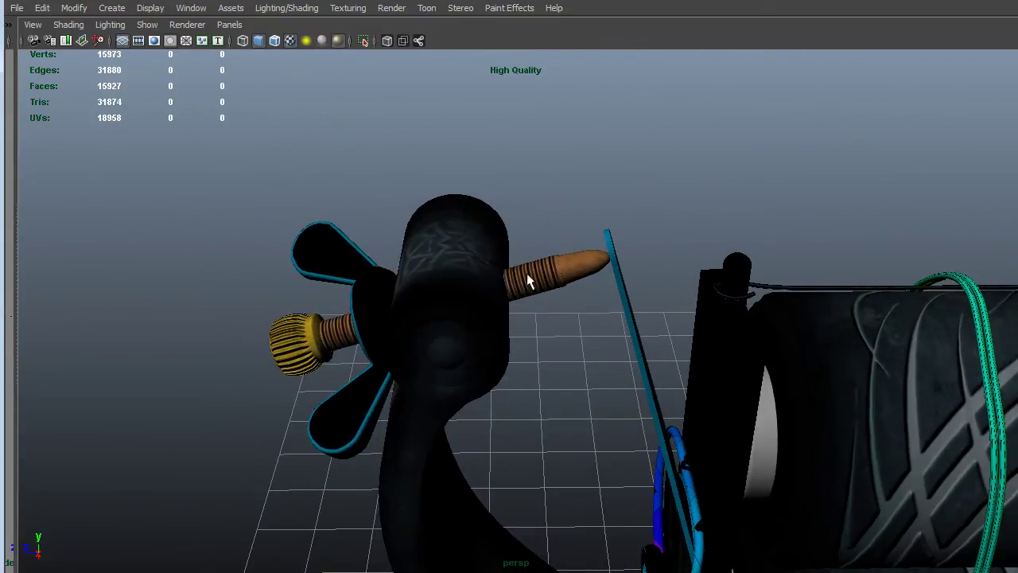
alt+drag(418, 334, 621, 296)
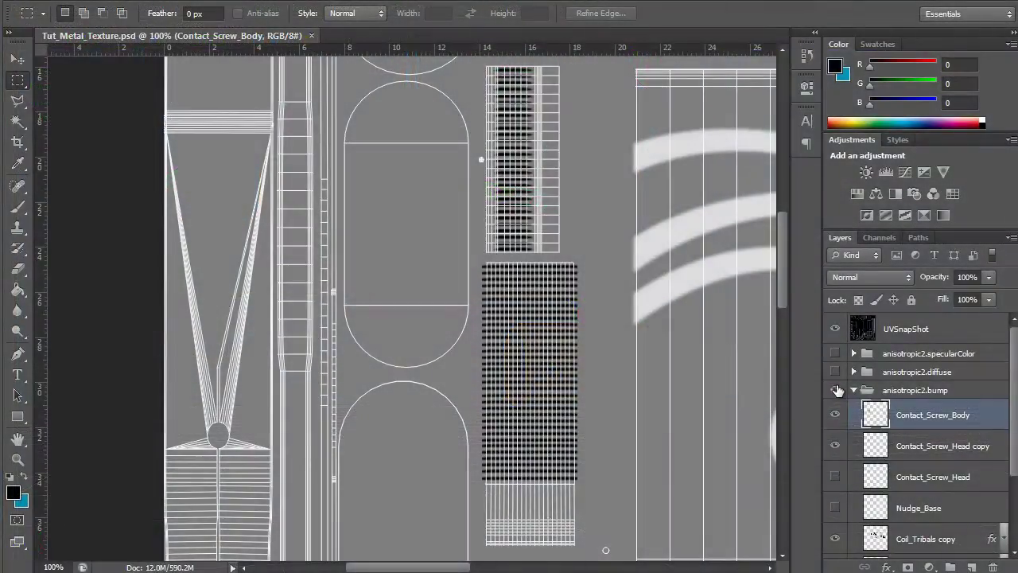
Switch back to Photoshop, duplicate the Contact_Screw_Body layer, and rename the copy as Rear_Binding_Post.
alt+drag(943, 413, 941, 420)
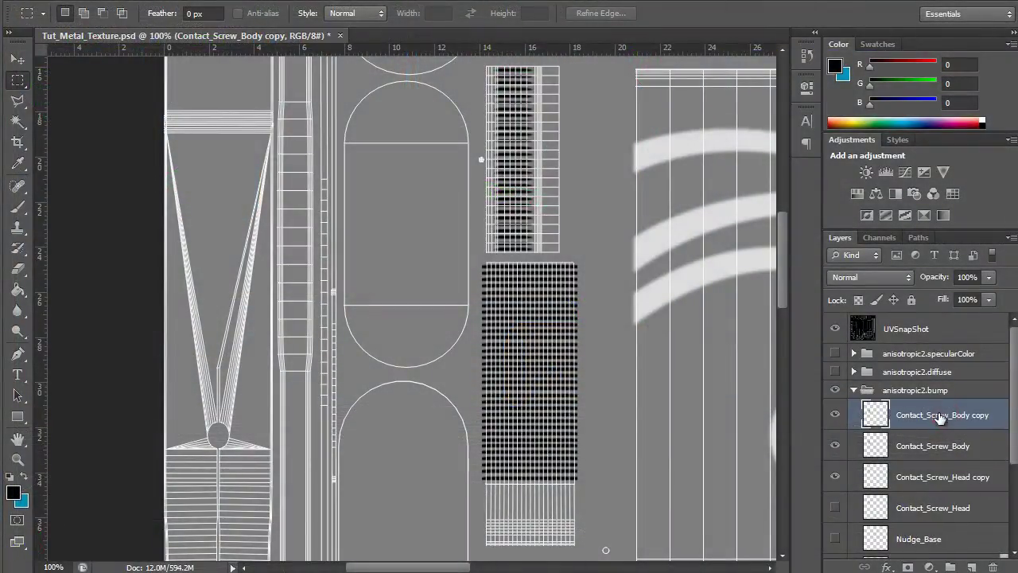
double_click(937, 416)
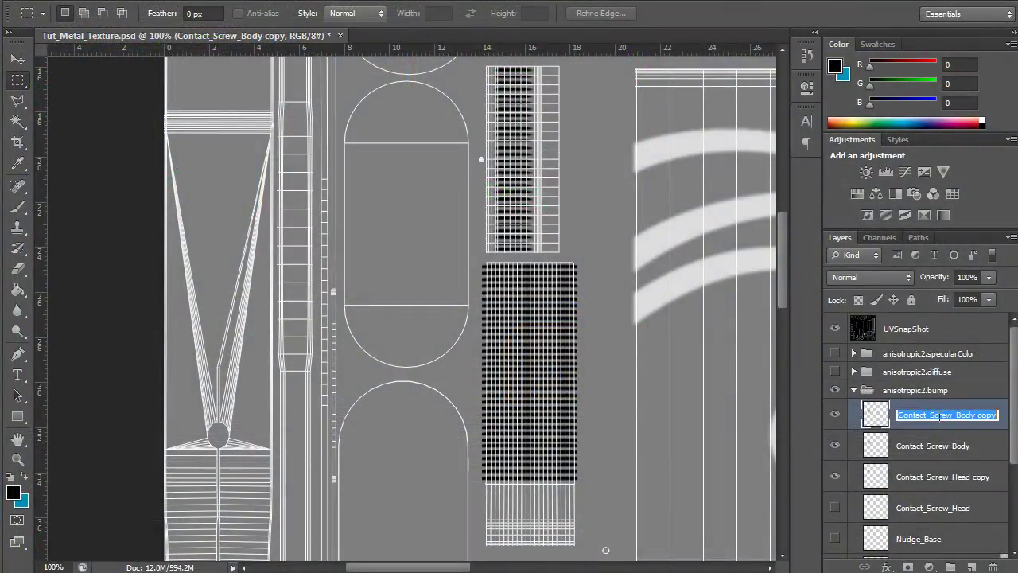
scroll(939, 417, down, 1)
text(Rear_Binding_Post)
key(Return)
Move the Rear_Binding_Post stripes onto the wide rectangular UV shell at the texture's lower edge and rotate them 90 degrees.
key(v)
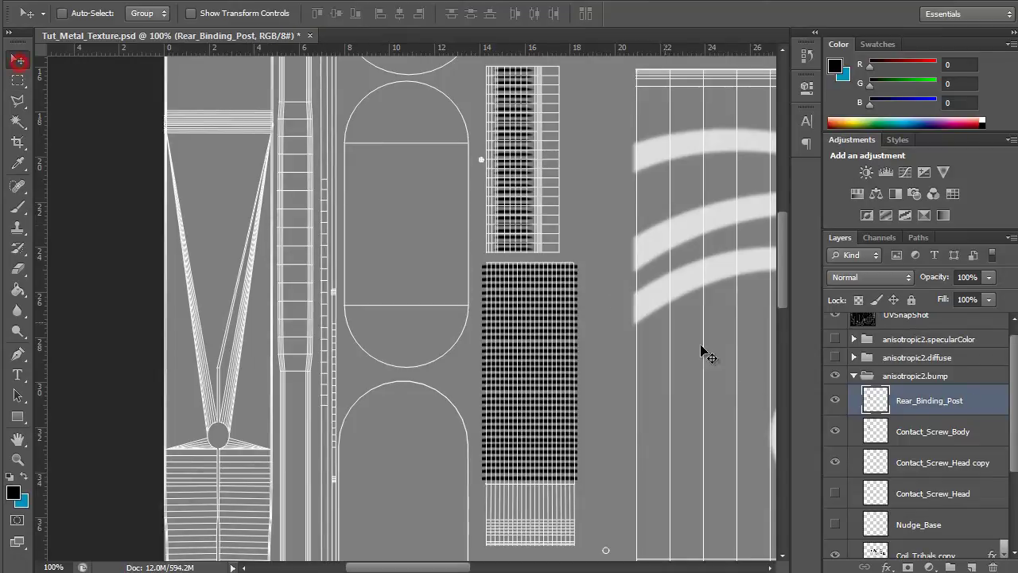
drag(704, 394, 310, 159)
drag(427, 295, 306, 195)
drag(363, 257, 372, 81)
key(ctrl+r)
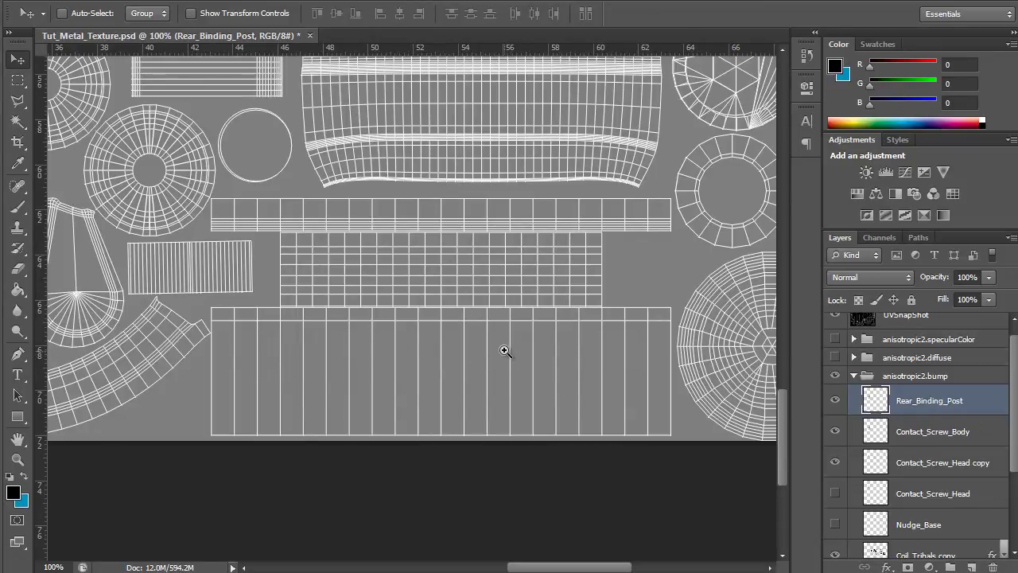
key(ctrl+minus)
key(ctrl+minus)
drag(488, 275, 447, 257)
drag(298, 150, 602, 443)
drag(653, 373, 334, 99)
key(ctrl+t)
drag(495, 259, 465, 375)
Stretch the rotated stripes to 120% along their length to fill the UV shell's main section, aligned to its left edge.
alt+scroll(423, 378, up, 3)
drag(571, 352, 502, 359)
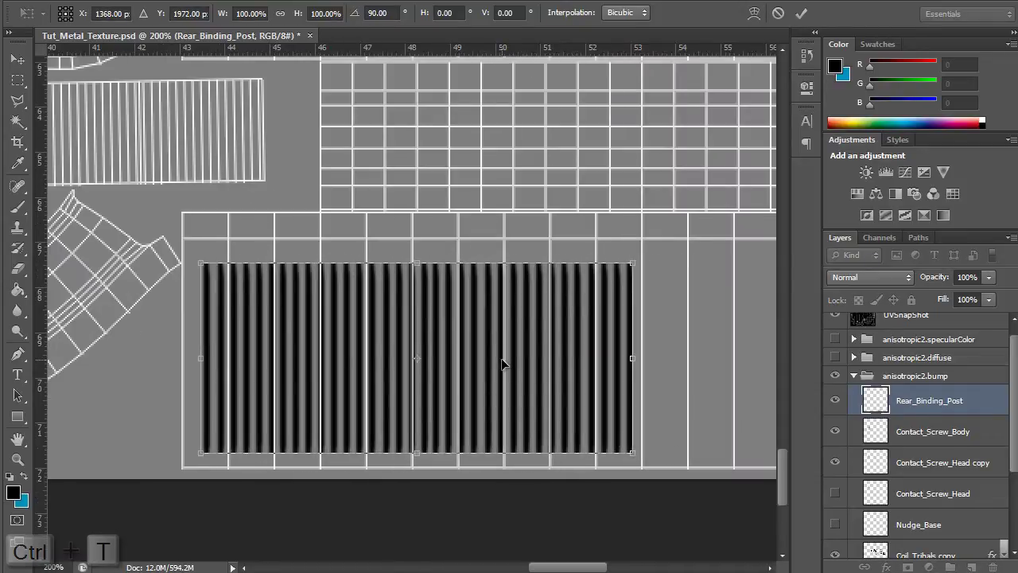
alt+drag(422, 262, 422, 244)
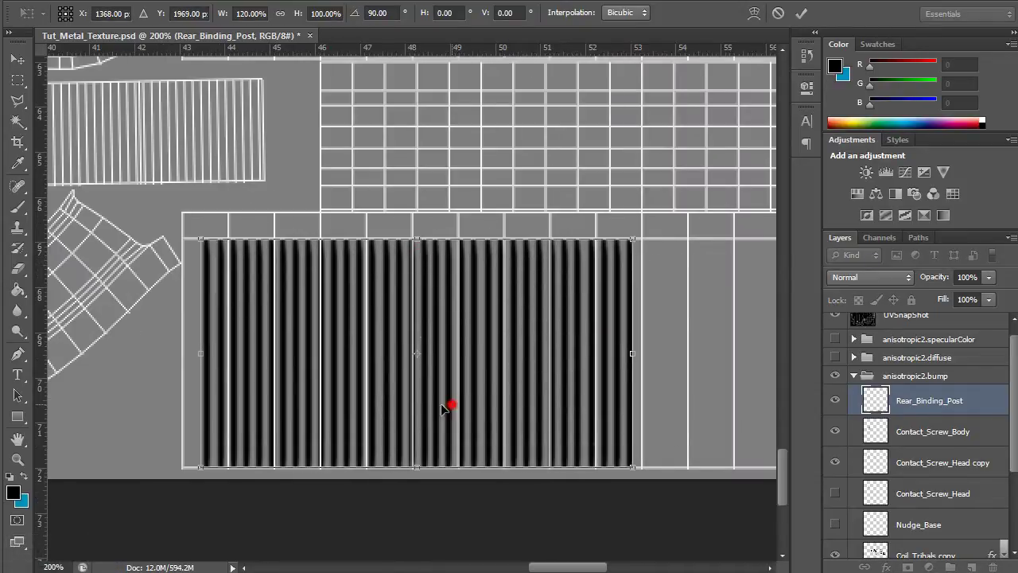
drag(448, 405, 433, 407)
key(Return)
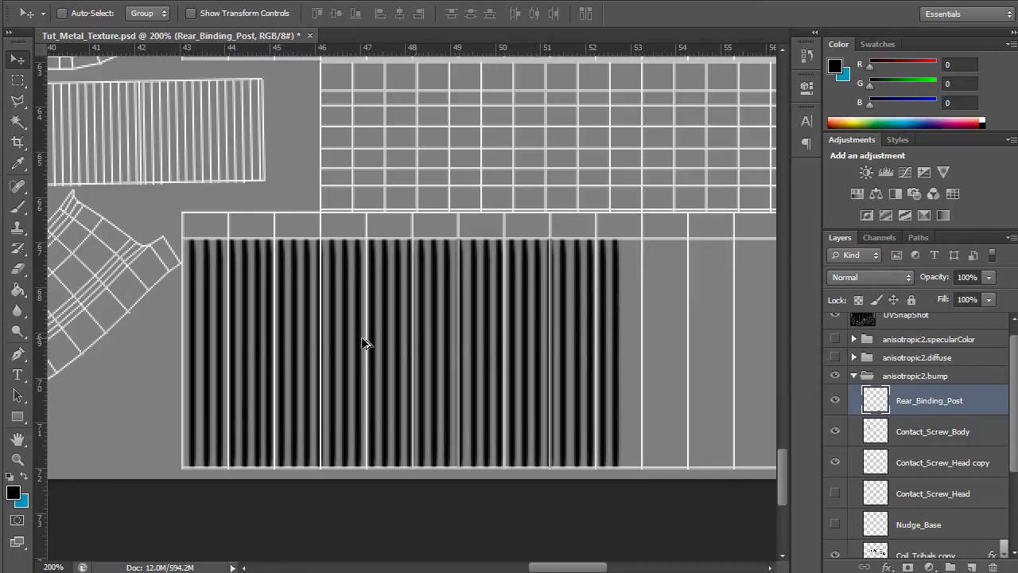
Duplicate the Rear_Binding_Post stripes twice, side by side across the UV shell, and merge all three layers.
alt+shift+drag(232, 333, 661, 334)
drag(679, 297, 671, 457)
drag(295, 284, 727, 283)
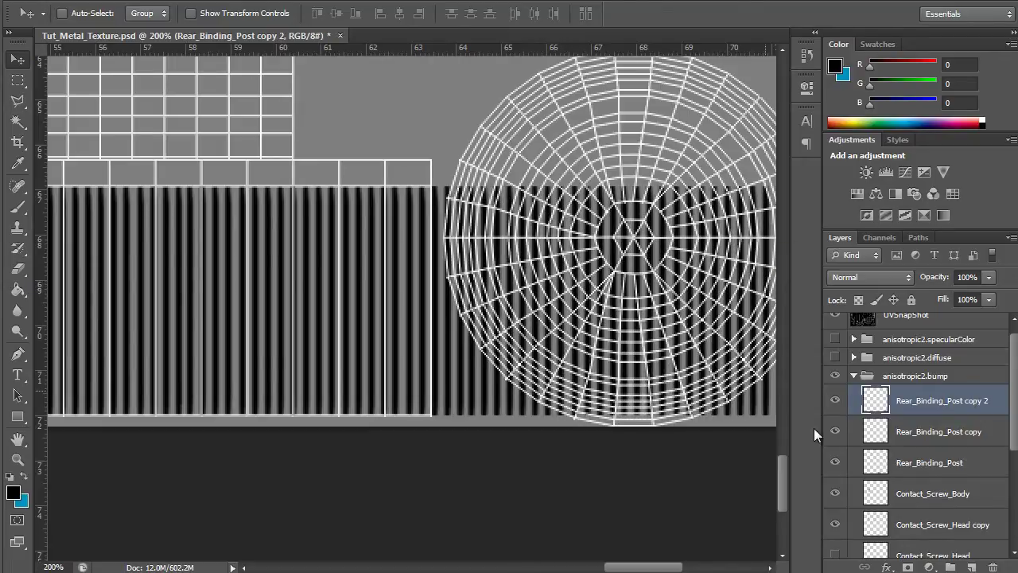
shift+click(921, 462)
key(ctrl+e)
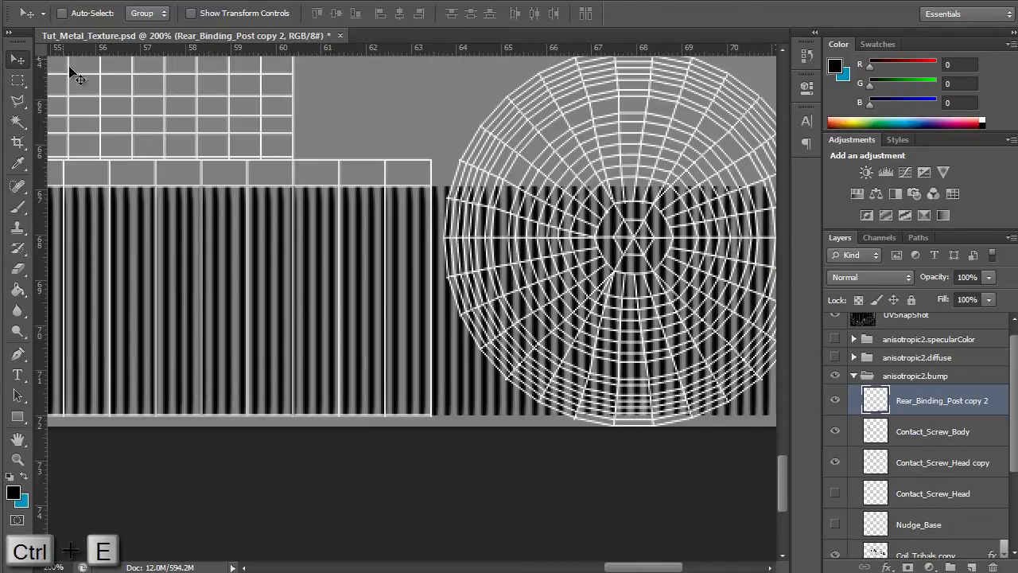
Remove the merged stripes that extend past the right edge of the rectangular UV shell.
click(21, 80)
drag(430, 164, 676, 432)
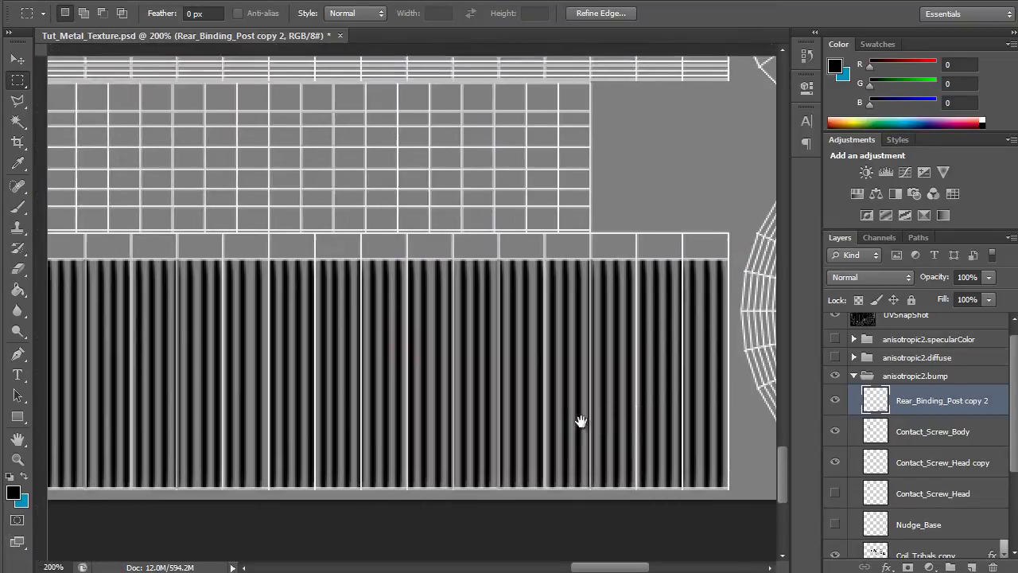
alt+click(580, 422)
drag(559, 421, 582, 423)
ctrl+click(579, 422)
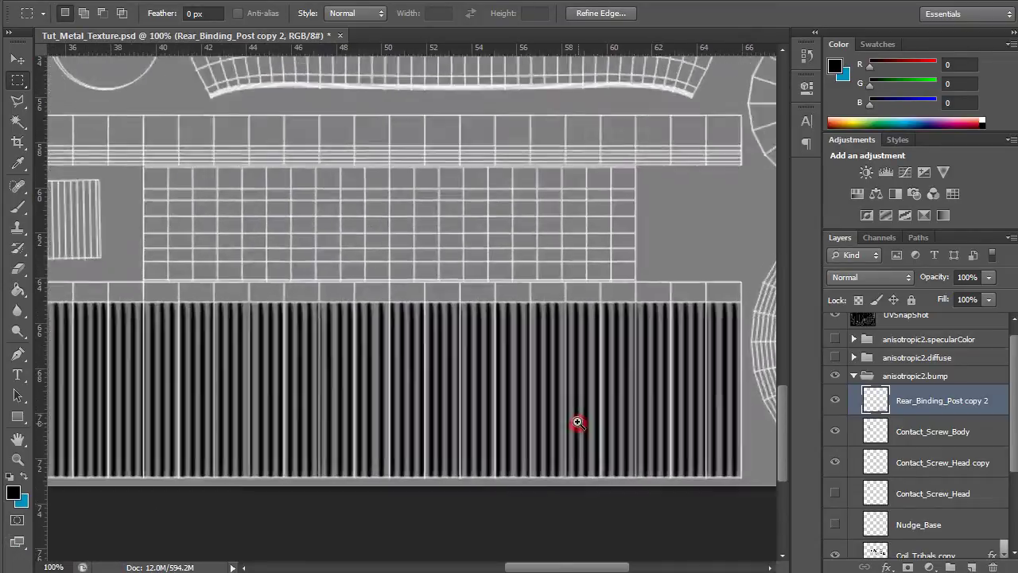
alt+click(509, 434)
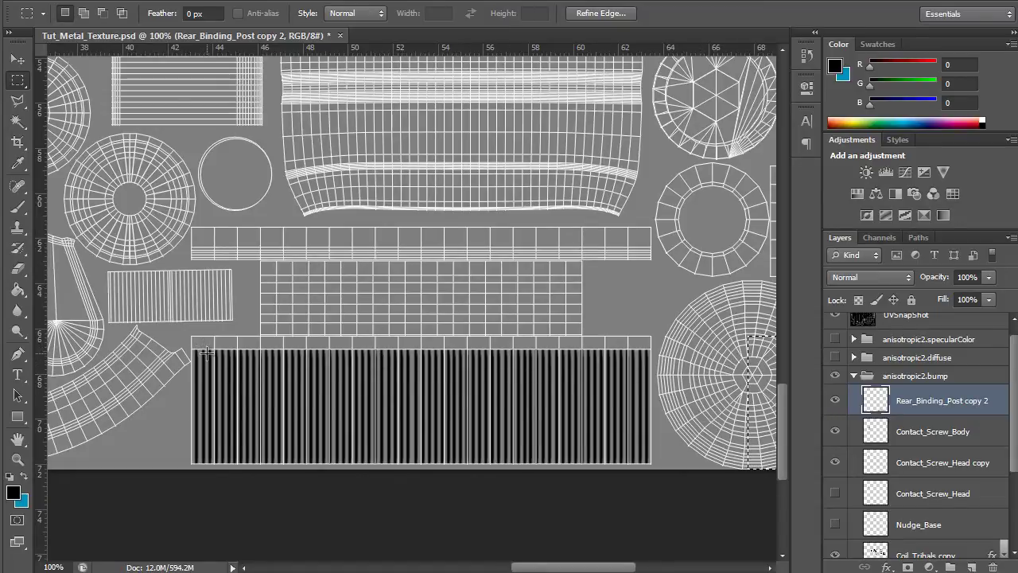
Set the marquee feather to 5 px and delete a band along the stripes' upper edge to fade their ends.
click(198, 14)
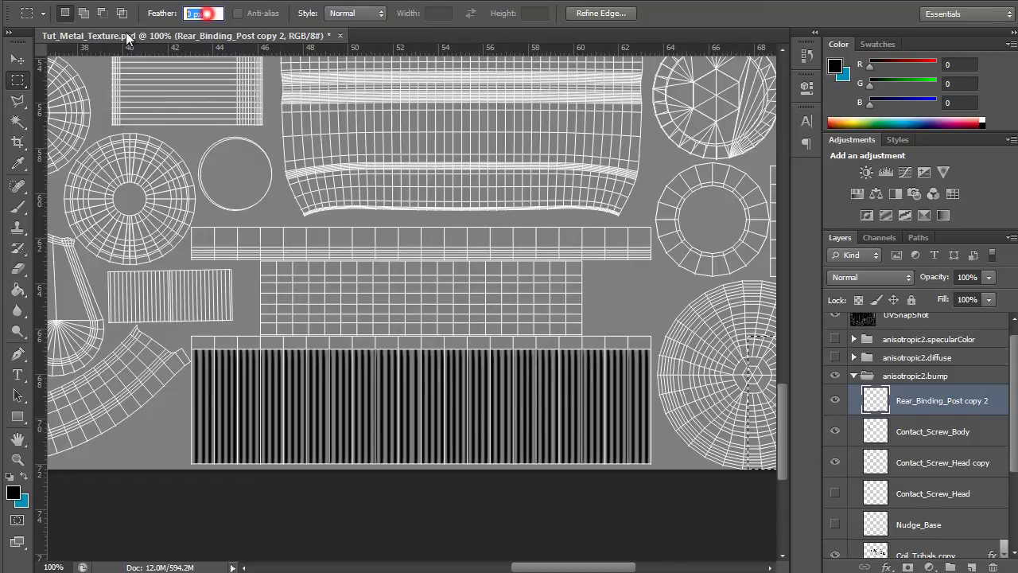
text(5)
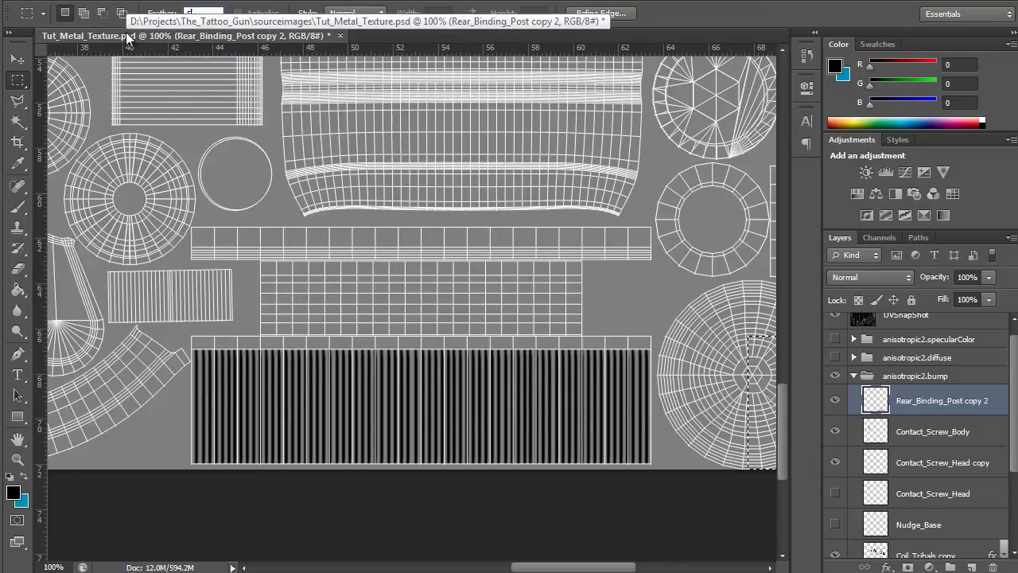
key(Return)
drag(149, 310, 679, 358)
key(Delete)
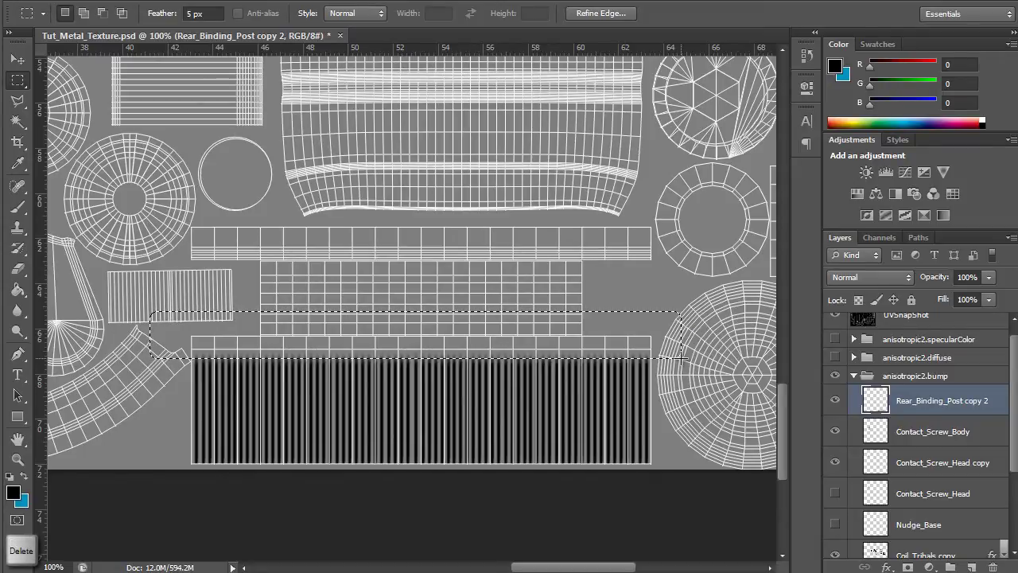
ctrl+click(370, 464)
ctrl+alt+click(532, 345)
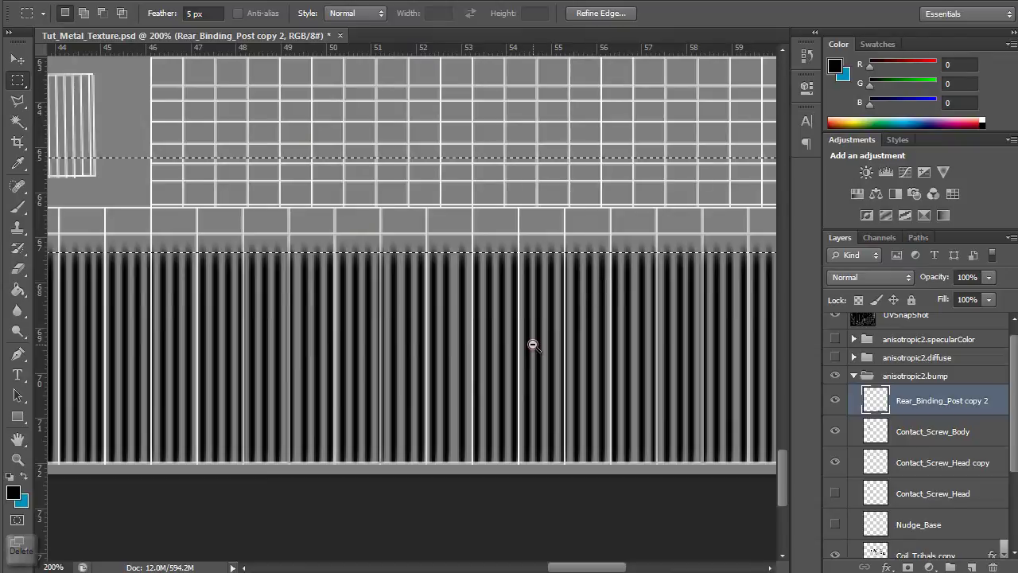
Delete a feathered band along the stripes' lower edge to fade it, clear the selection, and save the texture.
drag(261, 441, 770, 393)
key(Delete)
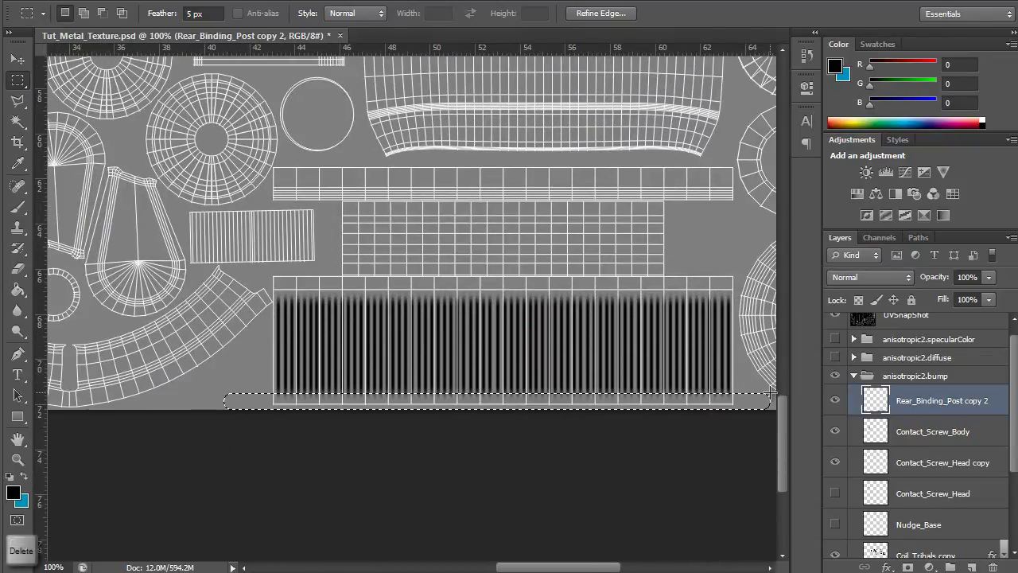
ctrl+click(423, 458)
key(ctrl+s)
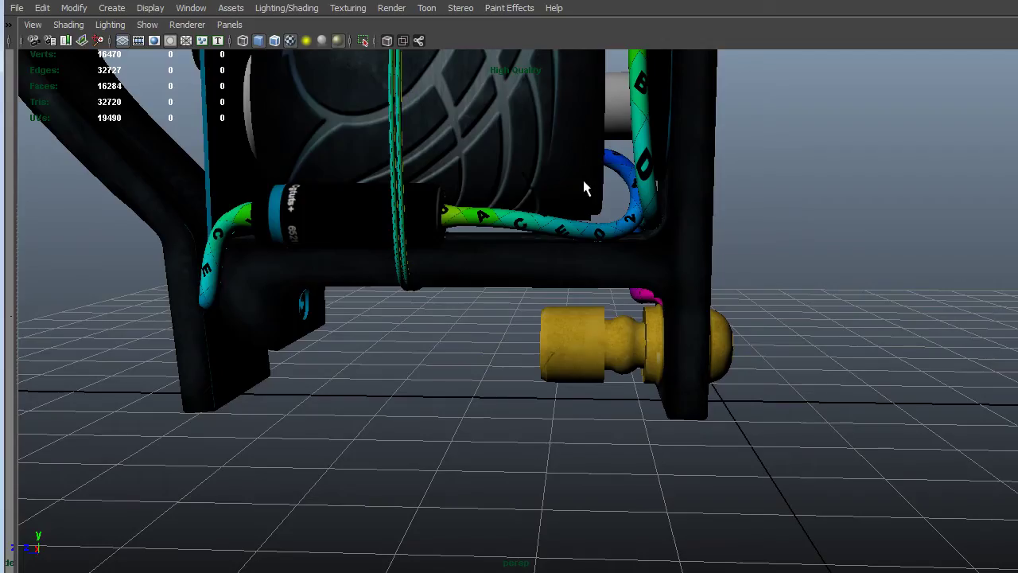
Update the PSD networks in Maya and examine the grooves on the yellow rear binding post from several angles.
key(space)
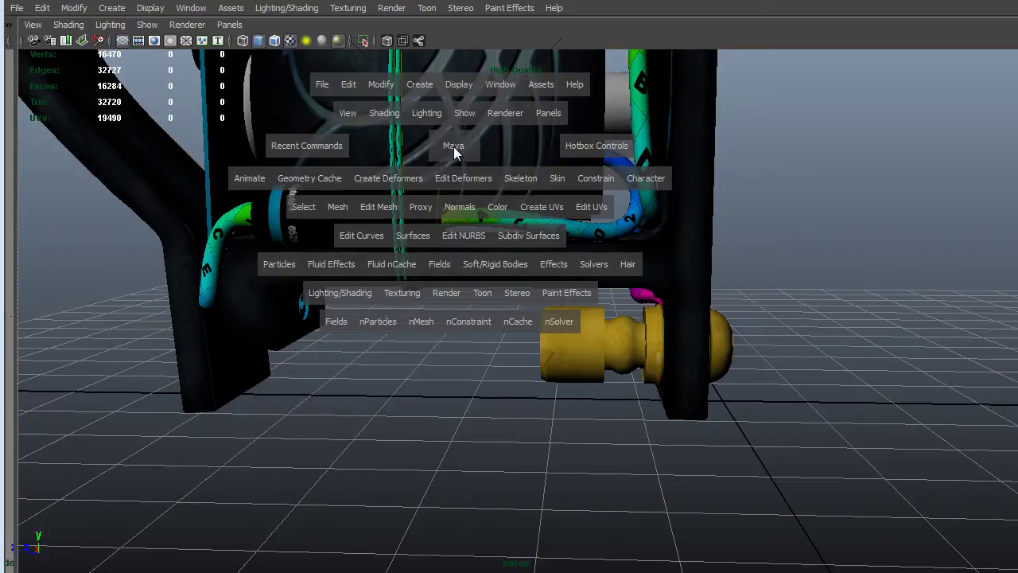
click(401, 292)
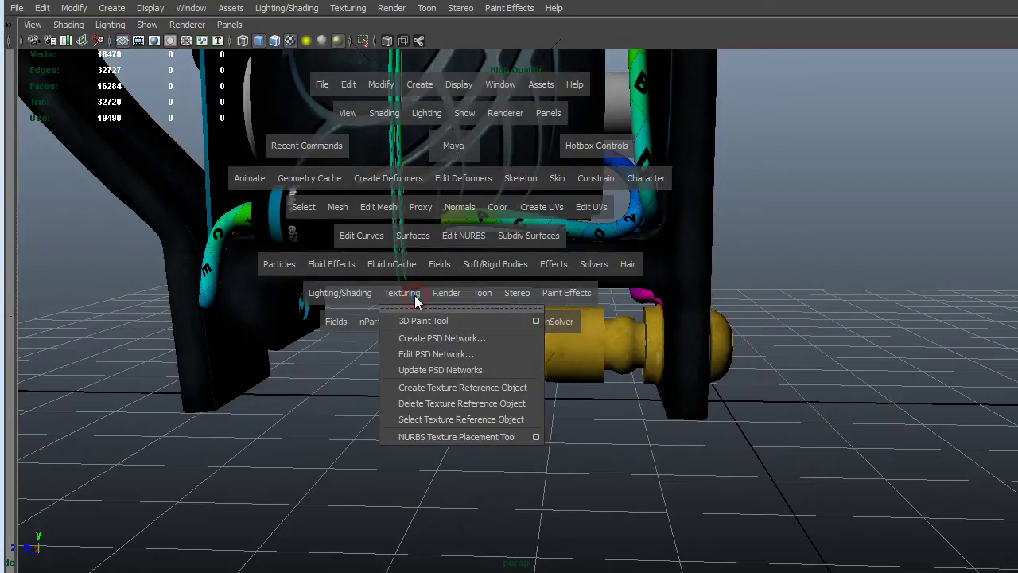
click(476, 368)
alt+right_drag(595, 384, 816, 434)
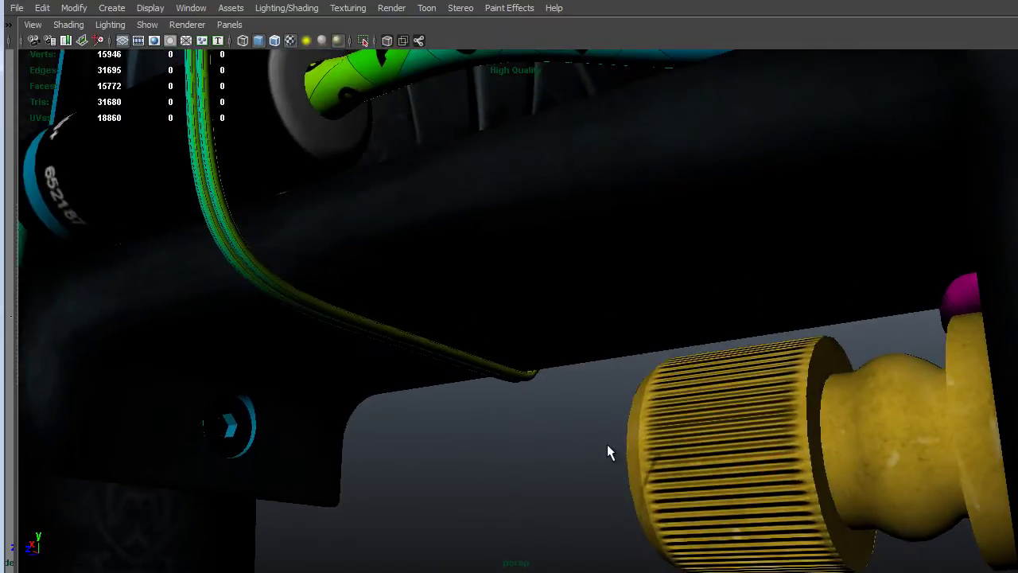
alt+drag(729, 473, 824, 500)
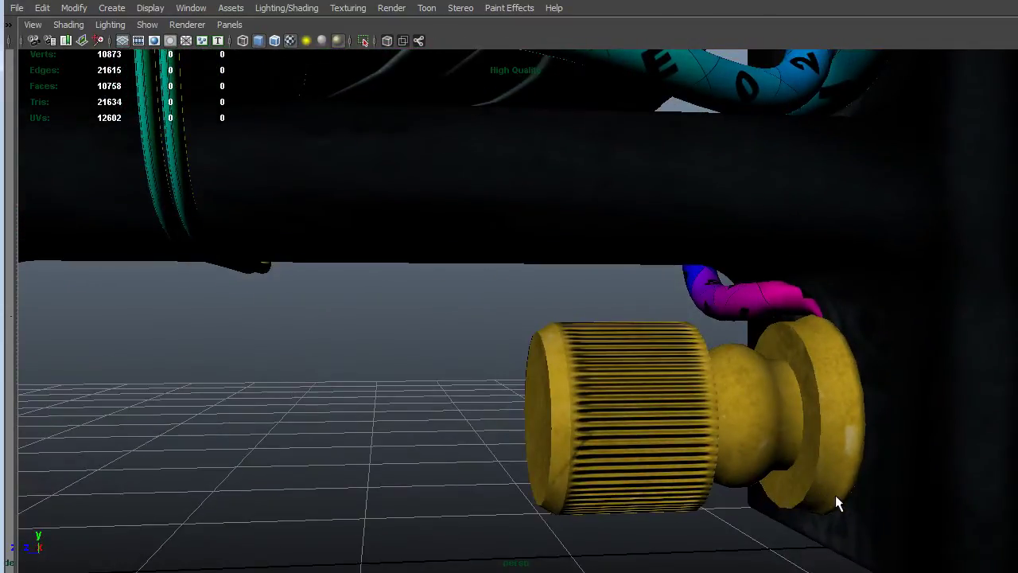
alt+right_drag(835, 495, 182, 238)
alt+middle_drag(622, 258, 673, 389)
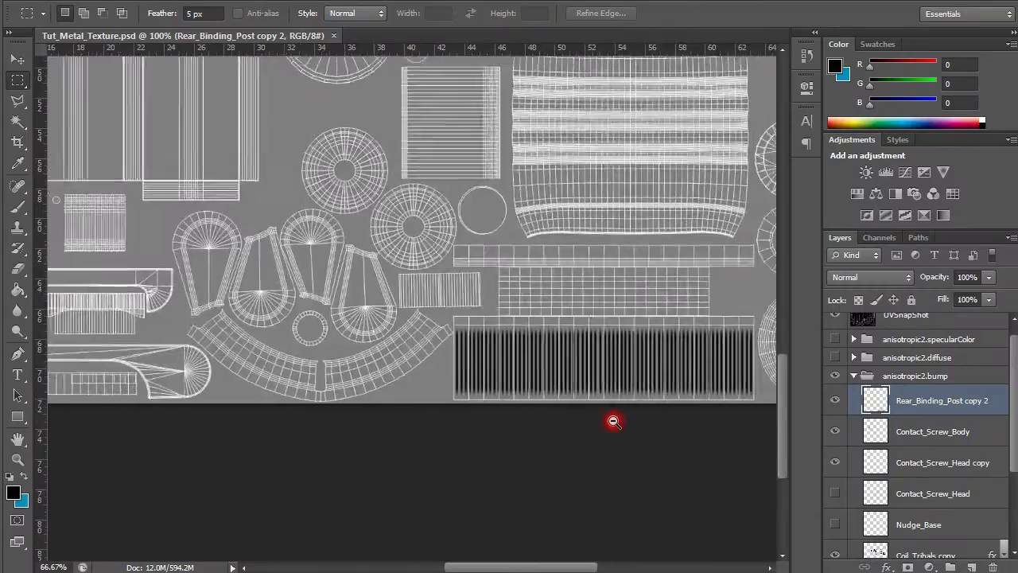
Switch to Photoshop, set the foreground color to RGB 128, 128, 128 and fill Layer 3 in the anisotropic2.diffuse group with it.
key(ctrl+minus)
key(ctrl+minus)
key(ctrl+minus)
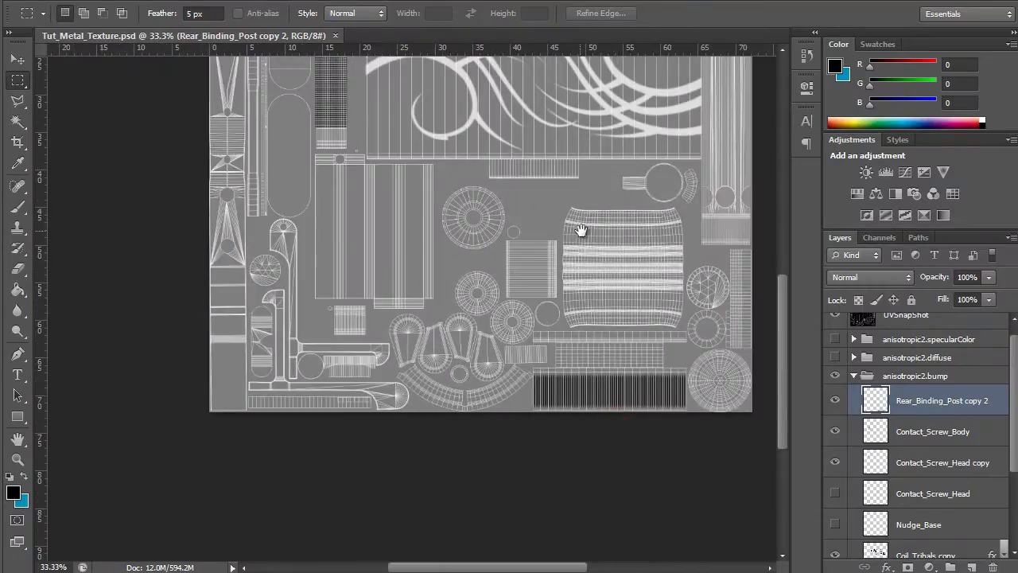
key(ctrl+minus)
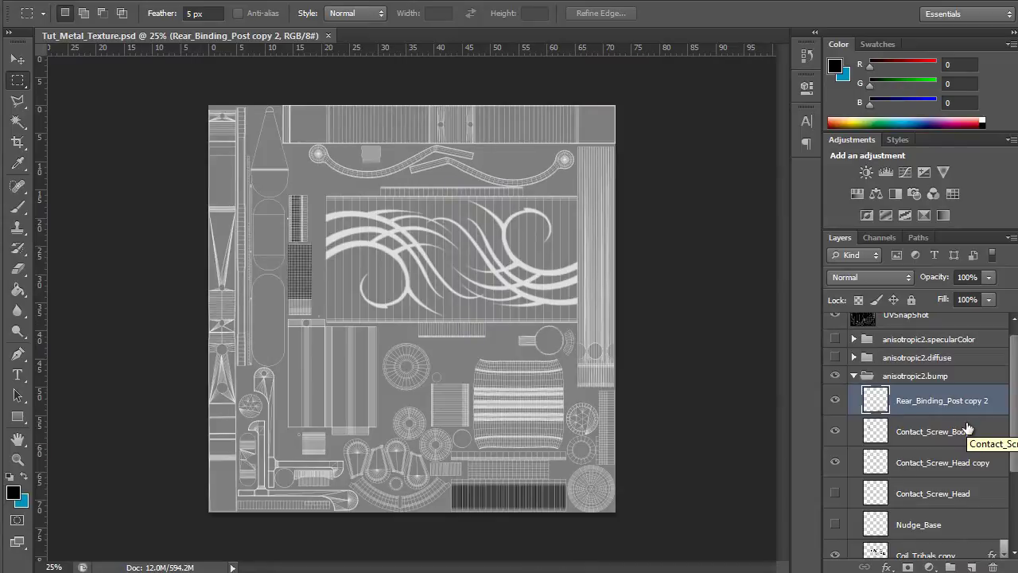
click(853, 376)
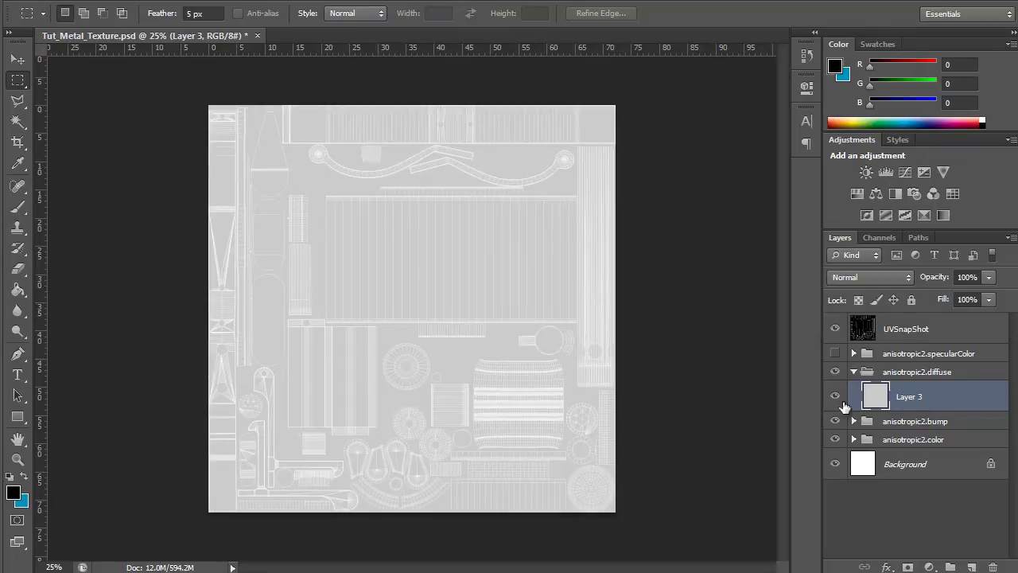
click(13, 493)
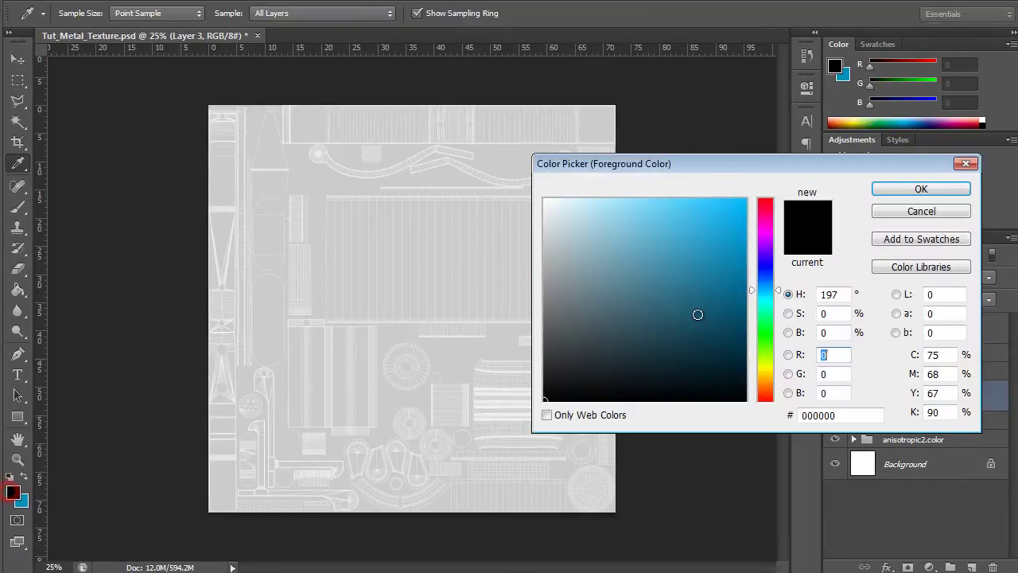
drag(566, 302, 545, 306)
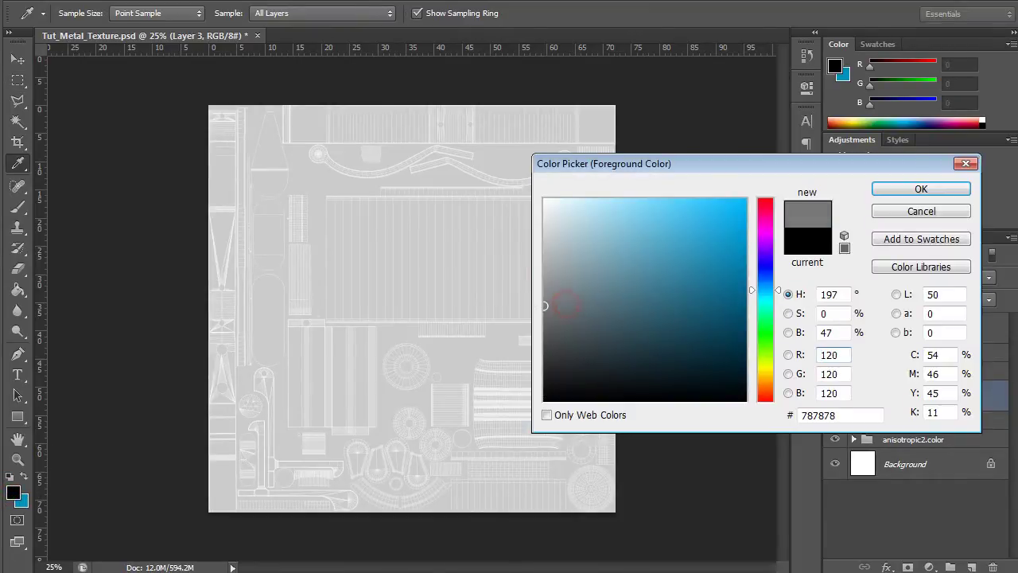
click(845, 357)
text(128)
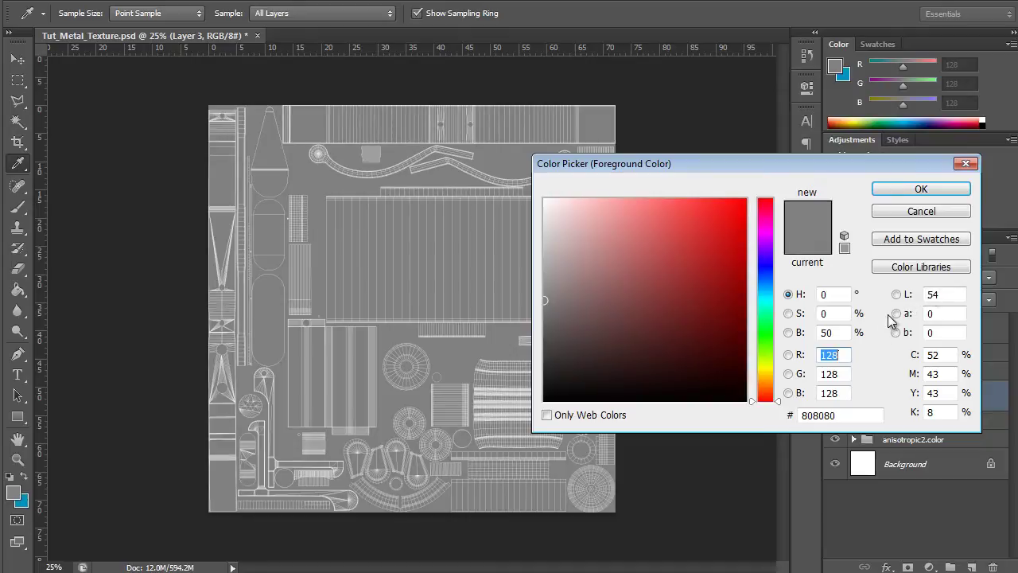
click(920, 188)
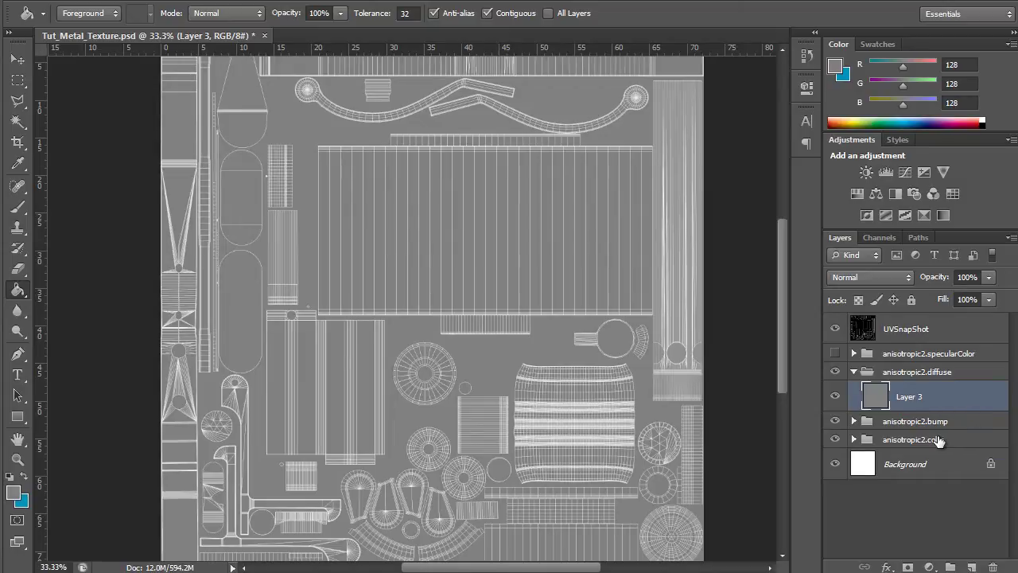
Hide the anisotropic2.diffuse and anisotropic2.bump groups and expand the anisotropic2.color group.
click(835, 373)
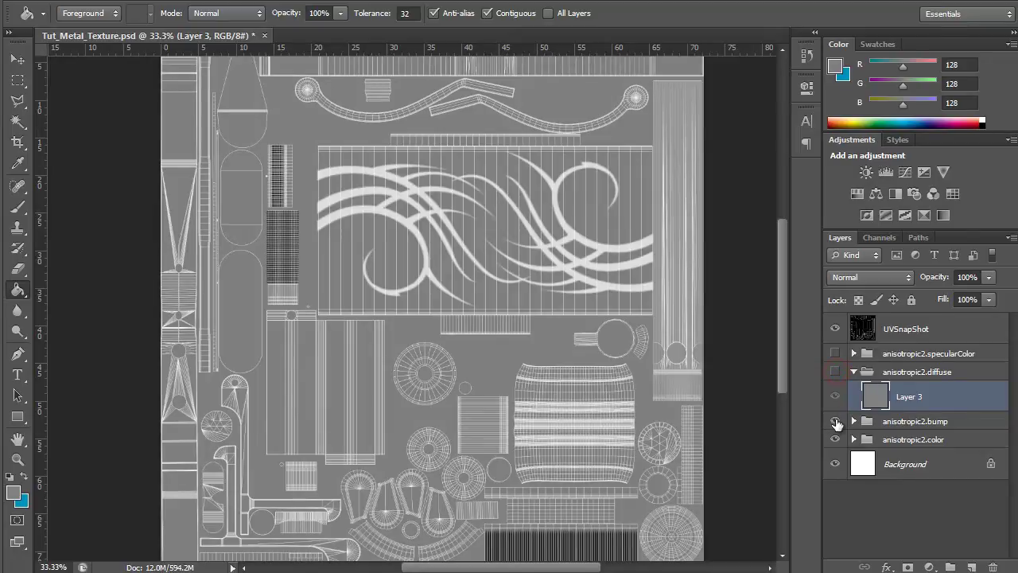
click(835, 421)
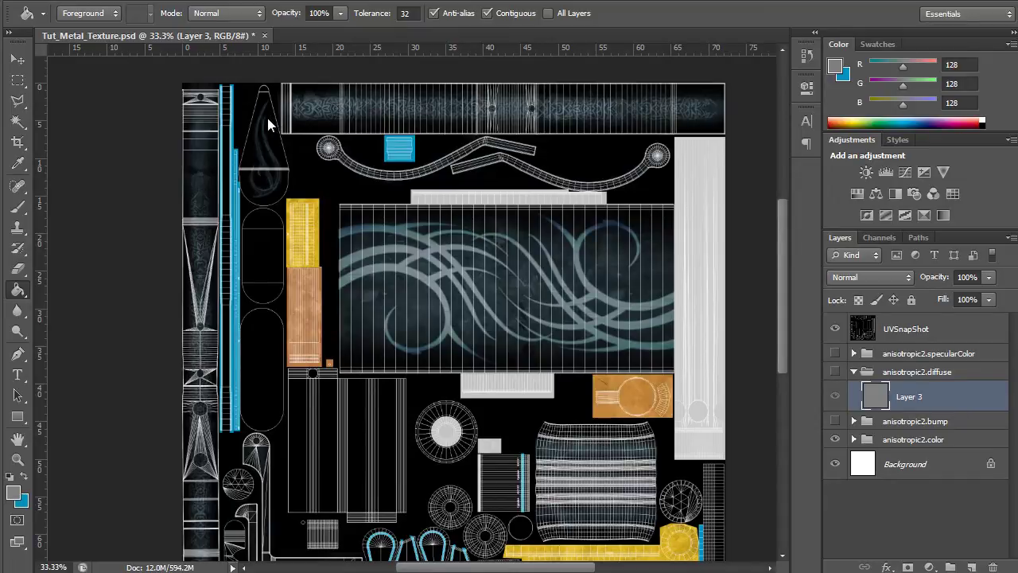
click(853, 439)
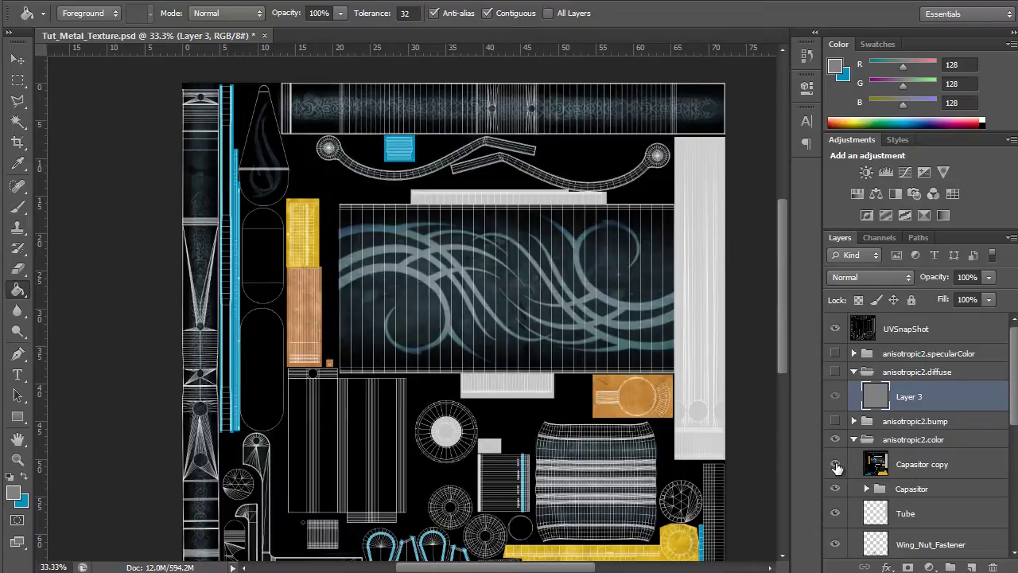
Hide the Capasitor copy layer in the anisotropic2.color group and rename it Finel.
click(836, 466)
double_click(927, 463)
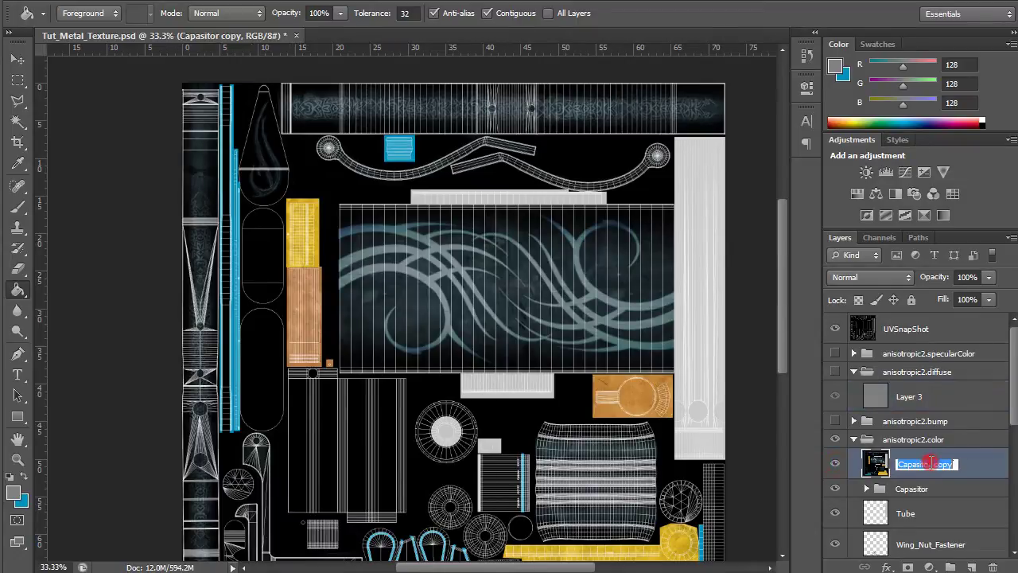
text(Fin)
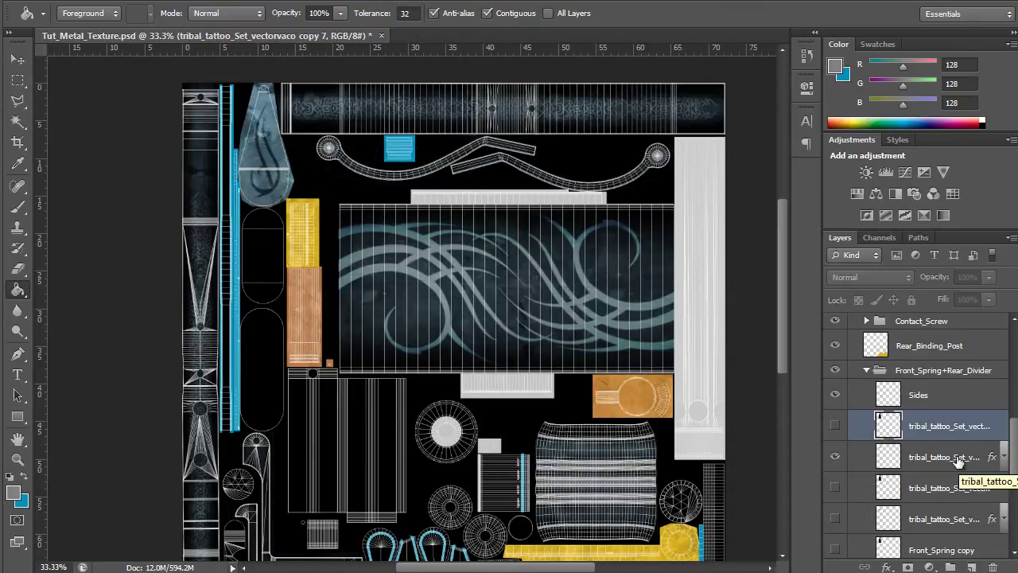
Duplicate the styled tribal tattoo layer from the Front_Spring+Rear_Divider group and move the copy into the anisotropic2.diffuse group.
drag(958, 460, 927, 387)
click(835, 457)
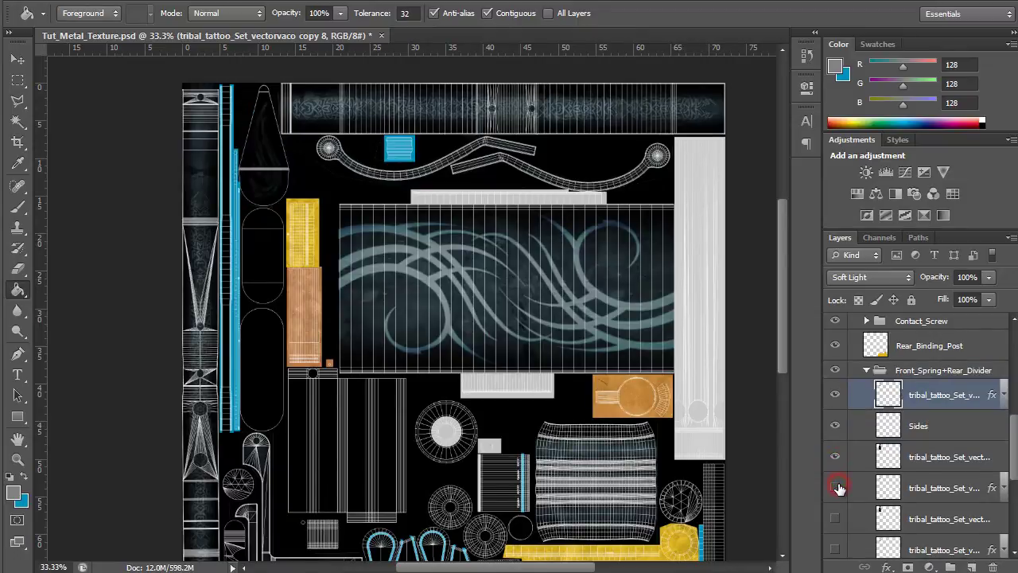
scroll(893, 389, up, 3)
drag(939, 481, 968, 305)
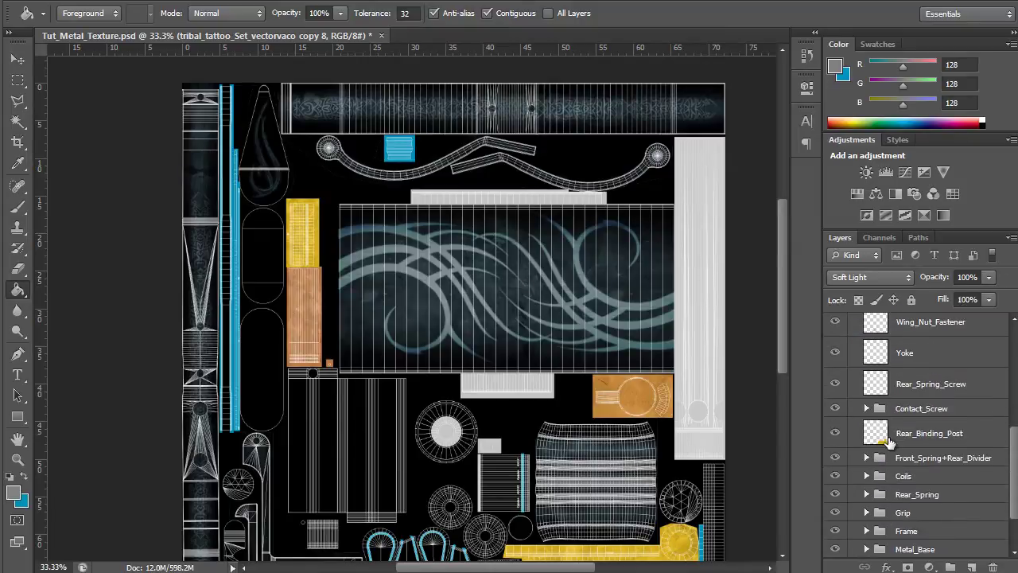
drag(887, 440, 889, 444)
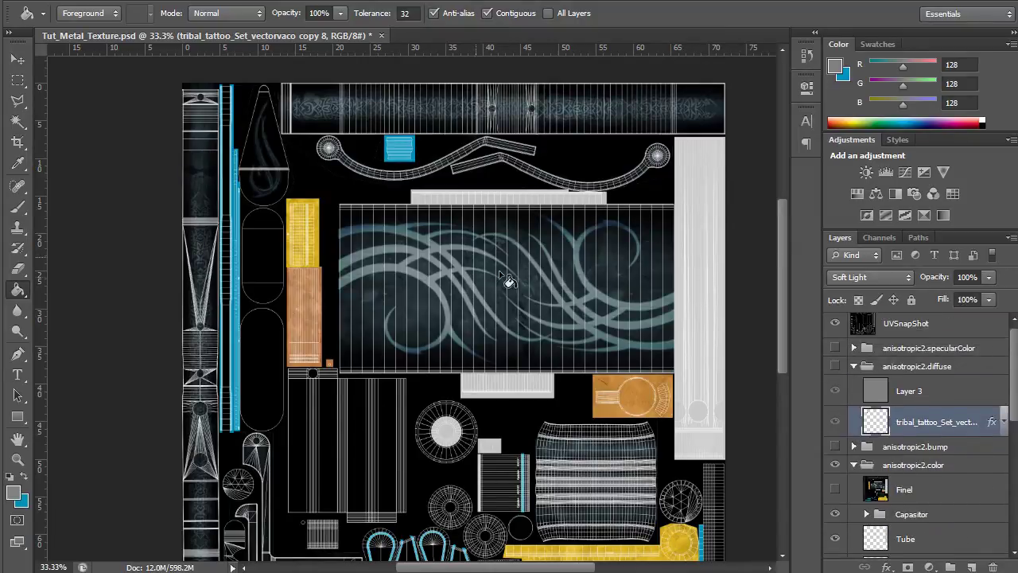
Duplicate the Coil_Tribals copy layer from anisotropic2.bump and Wing_Nut_Fastener from anisotropic2.color into the anisotropic2.diffuse group.
click(853, 446)
scroll(970, 498, down, 2)
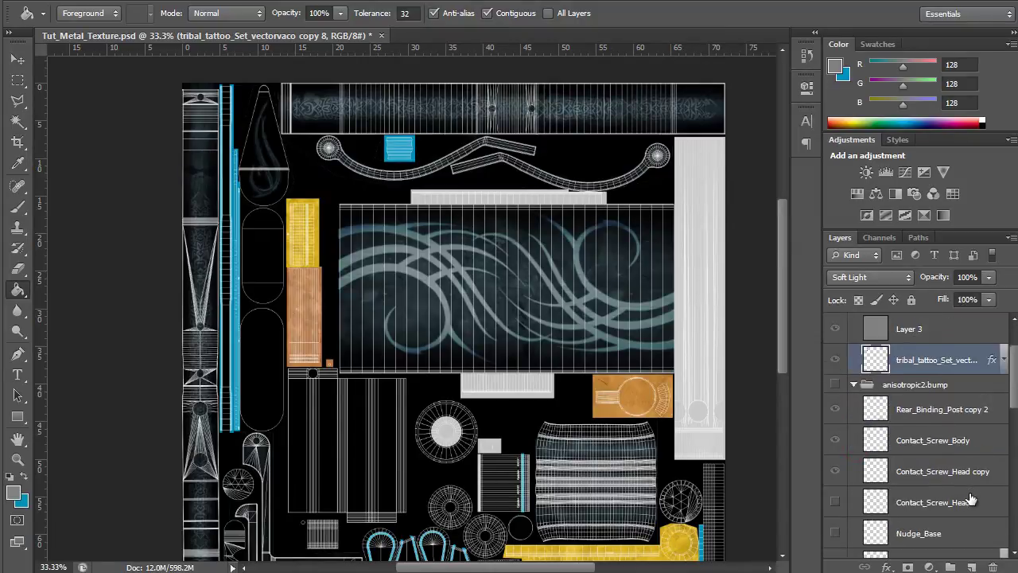
scroll(969, 499, down, 5)
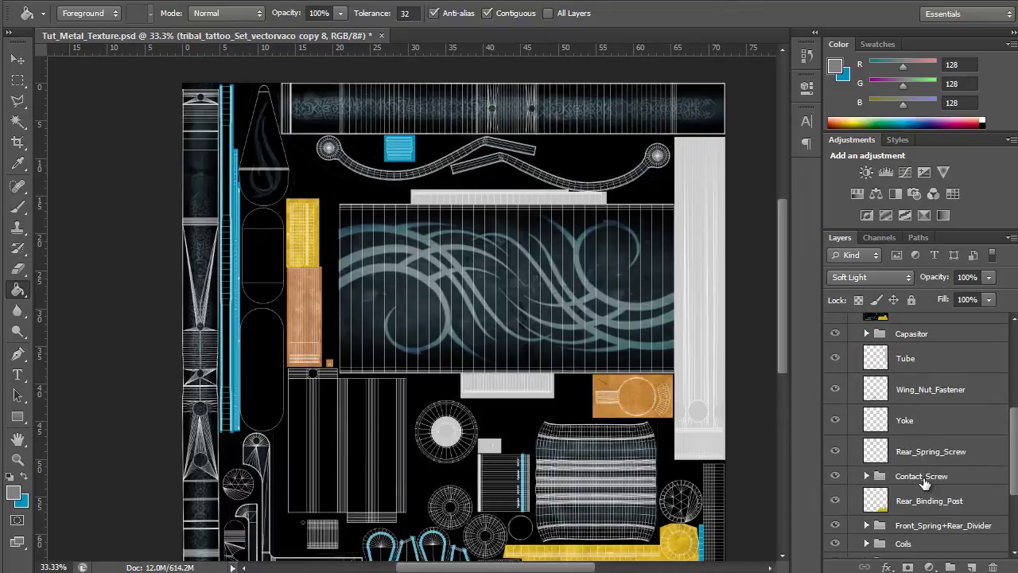
scroll(924, 481, down, 3)
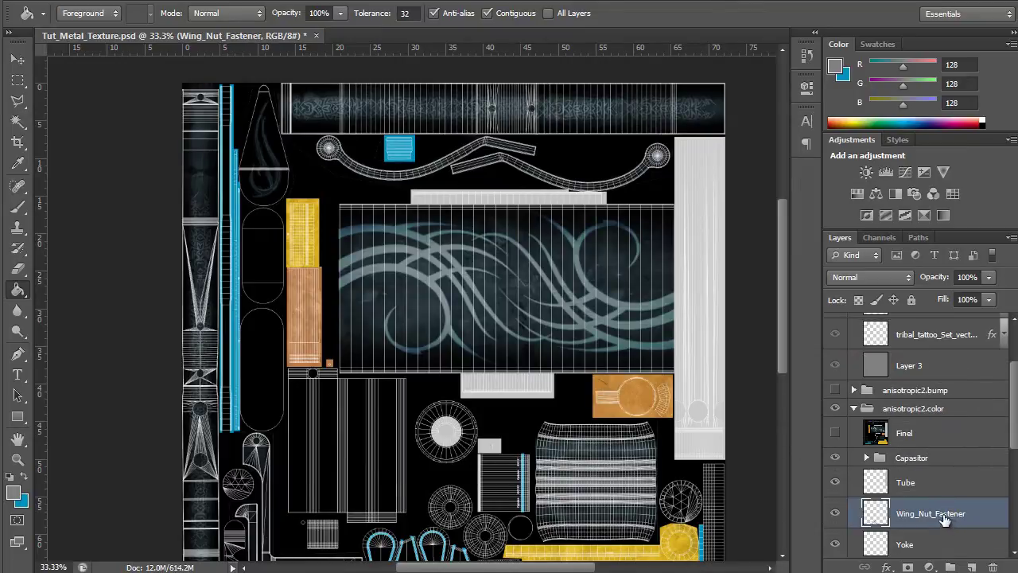
drag(942, 513, 929, 360)
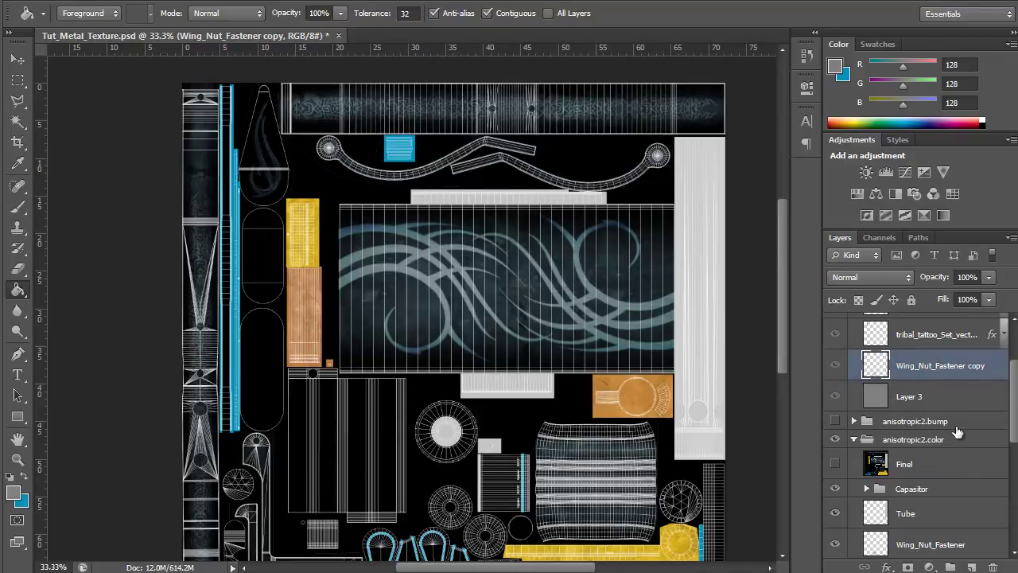
Collapse the anisotropic2.color group and make the anisotropic2.bump and anisotropic2.diffuse groups visible.
click(853, 439)
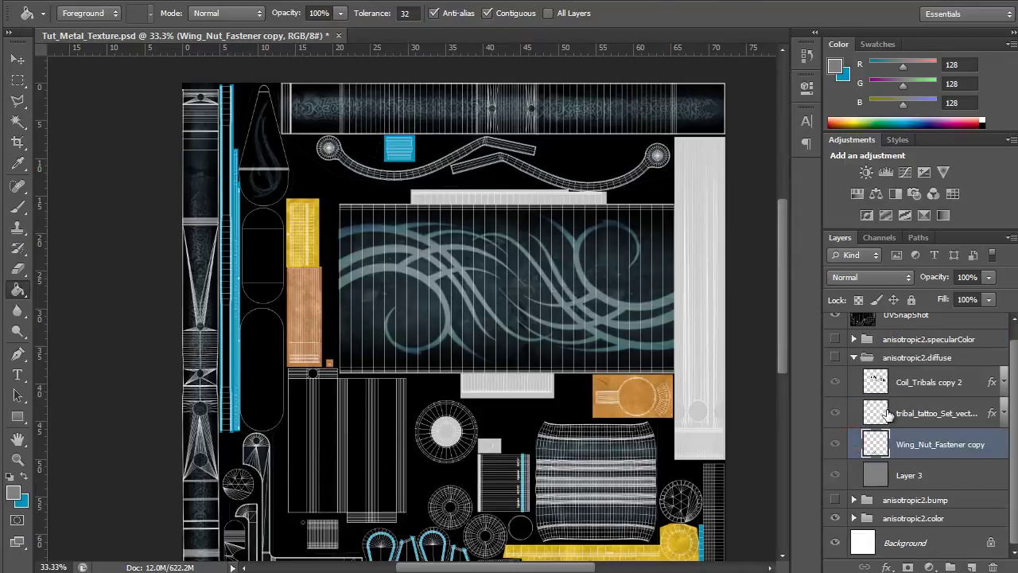
click(834, 498)
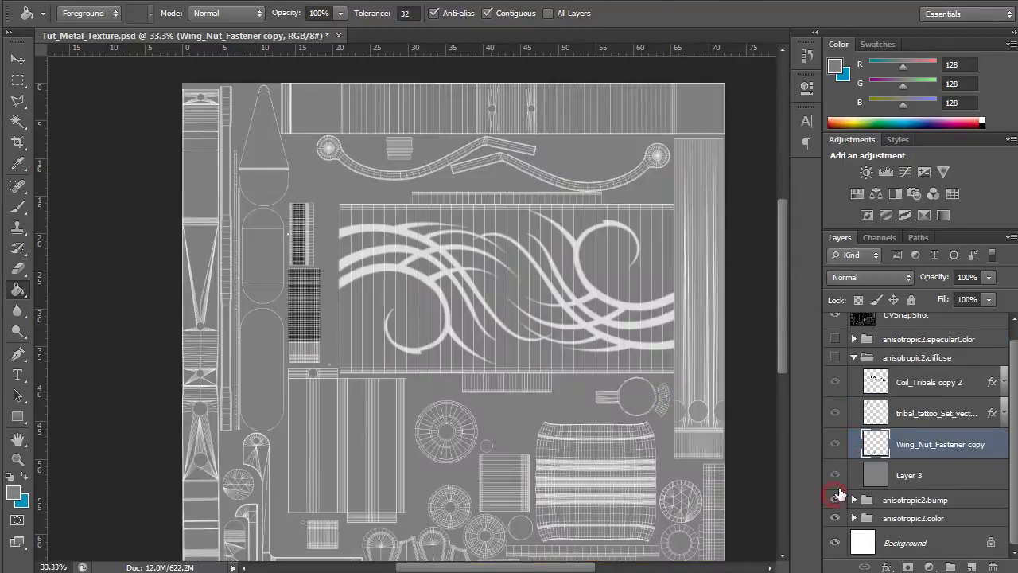
click(836, 358)
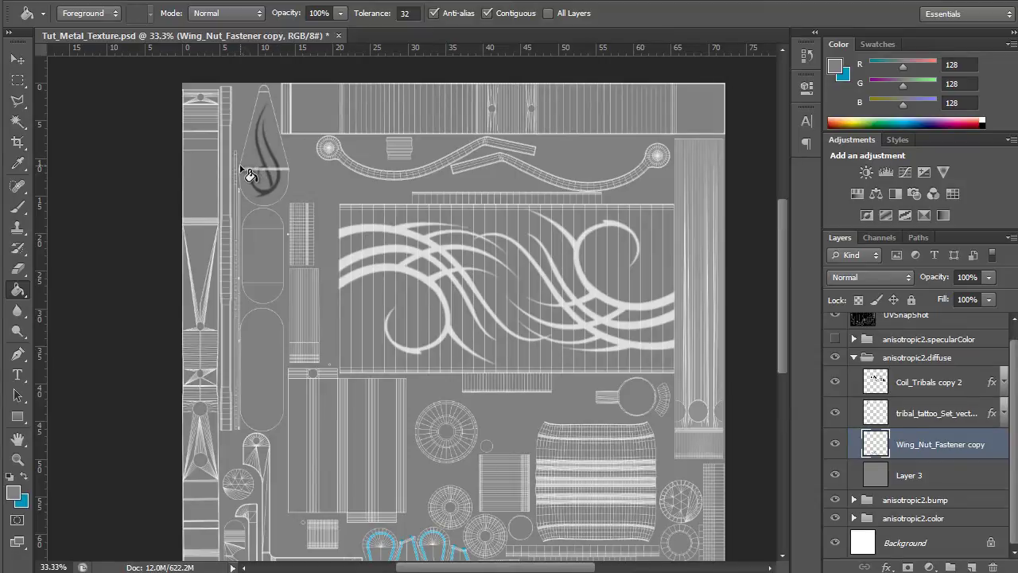
Copy the Color Overlay layer style from Coil_Tribals copy 2 and paste it onto the tribal tattoo layer in anisotropic2.diffuse.
click(901, 382)
right_click(960, 384)
click(1001, 532)
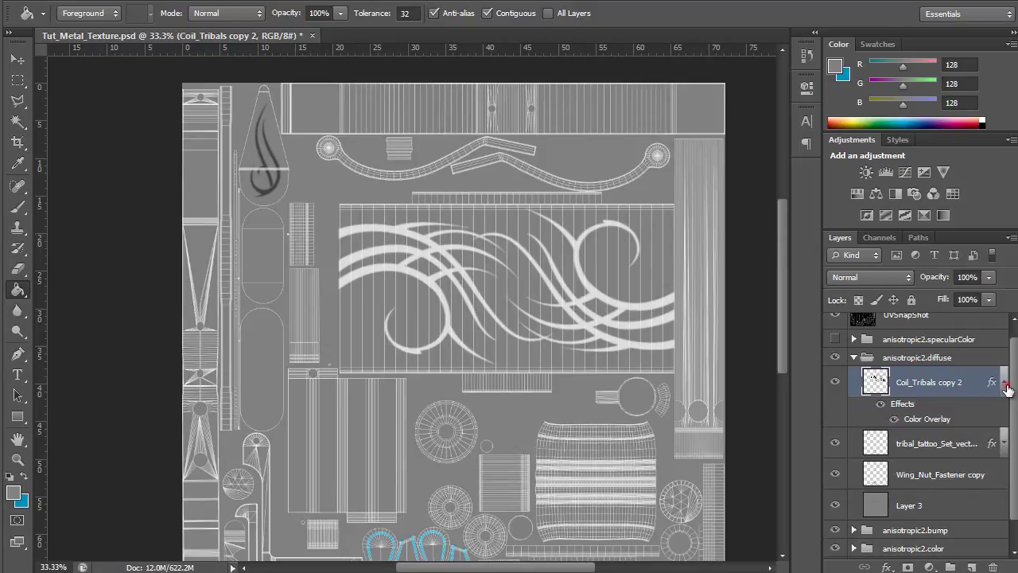
click(1003, 381)
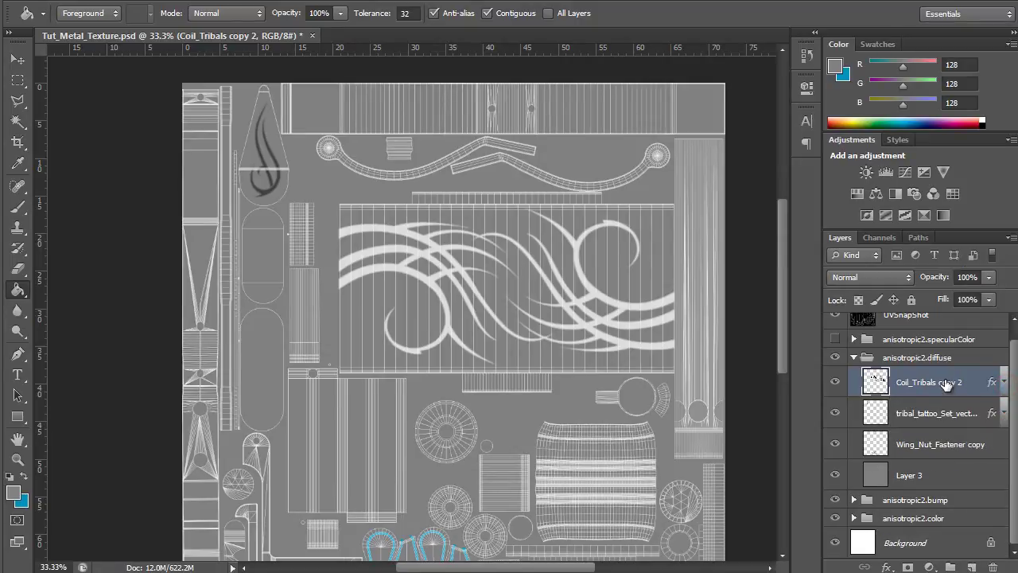
right_click(889, 388)
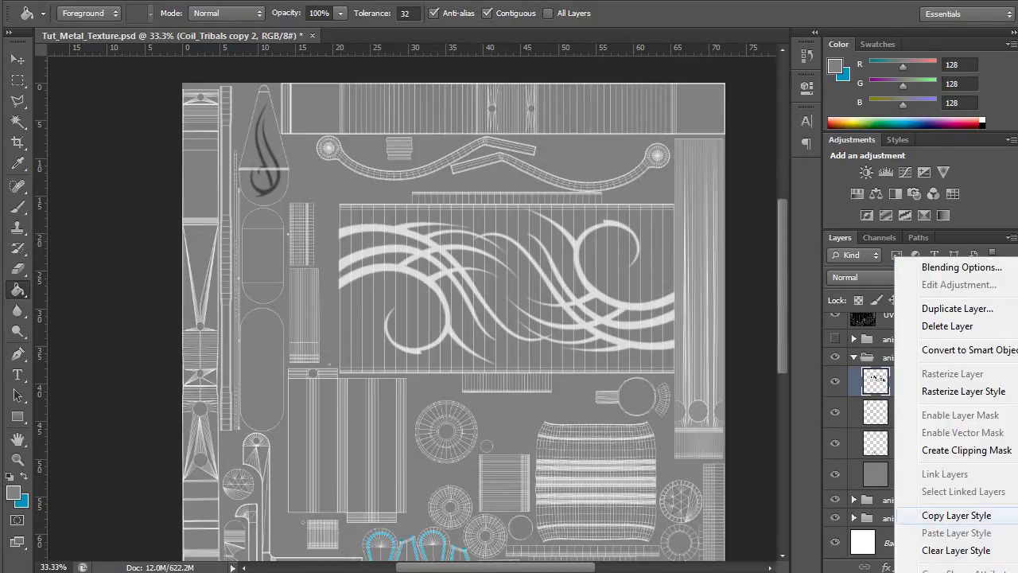
click(998, 515)
click(933, 427)
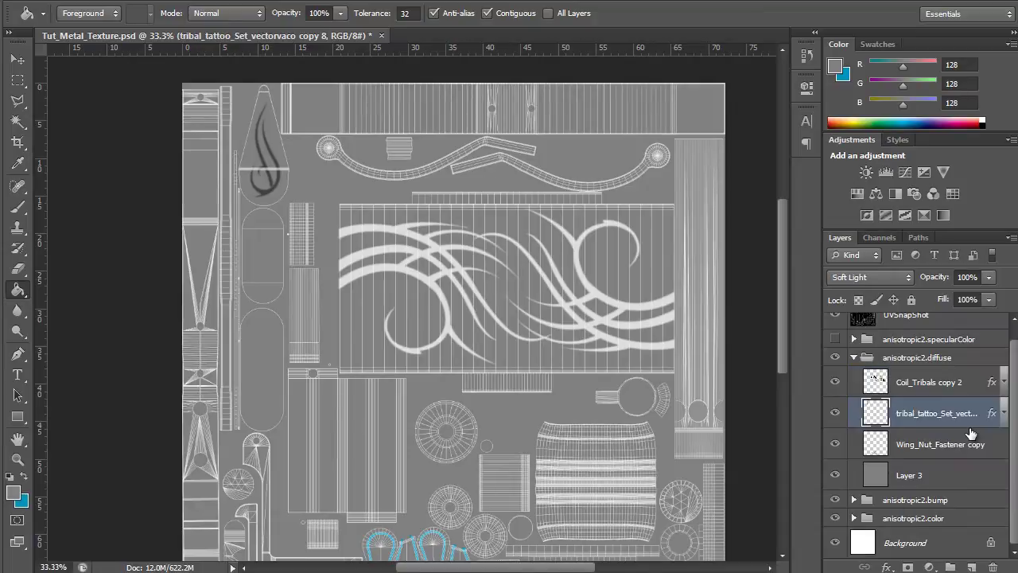
right_click(920, 415)
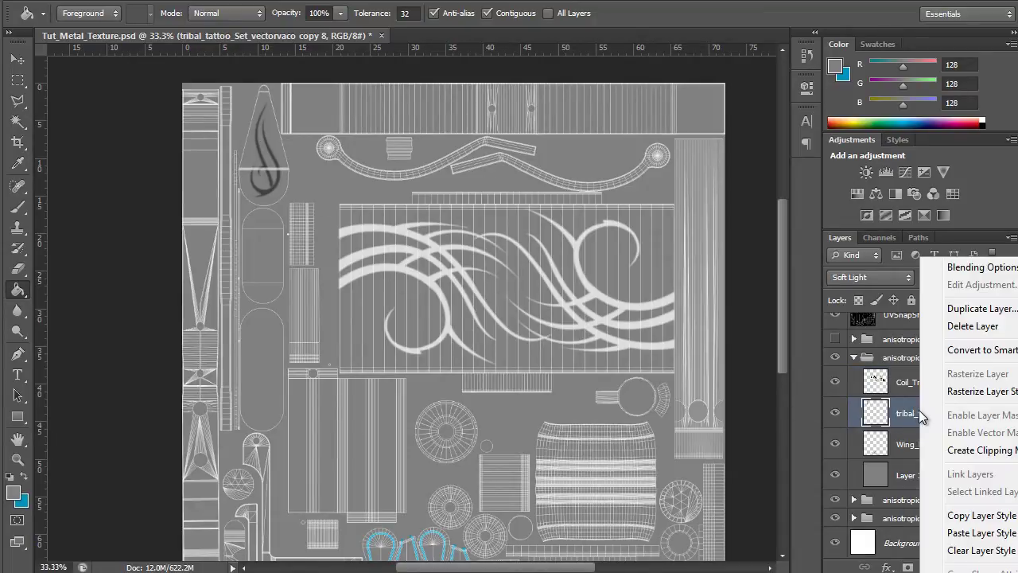
click(1011, 532)
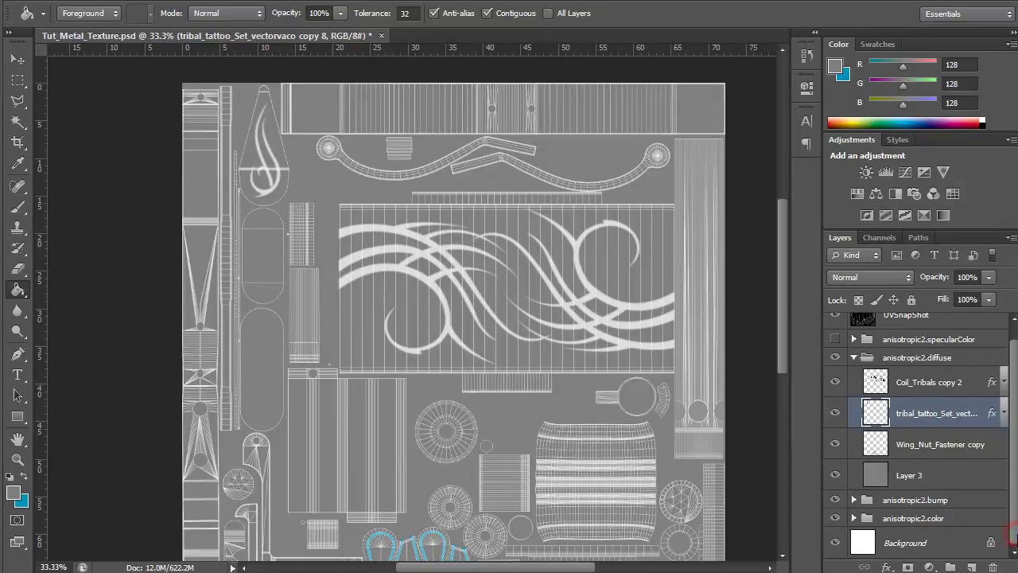
Paste the copied Color Overlay style onto Wing_Nut_Fastener copy and collapse the anisotropic2.diffuse group.
click(937, 450)
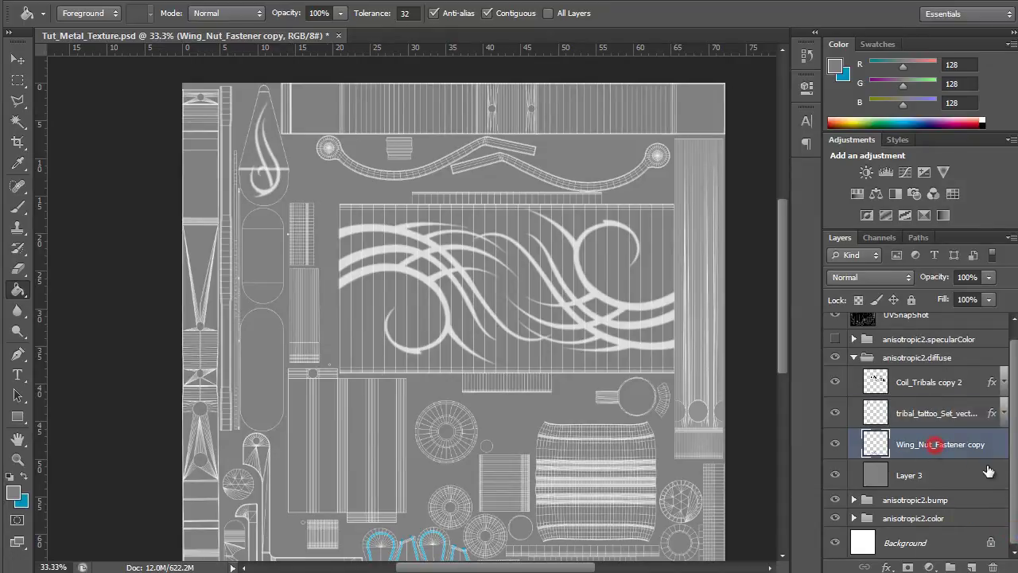
right_click(941, 451)
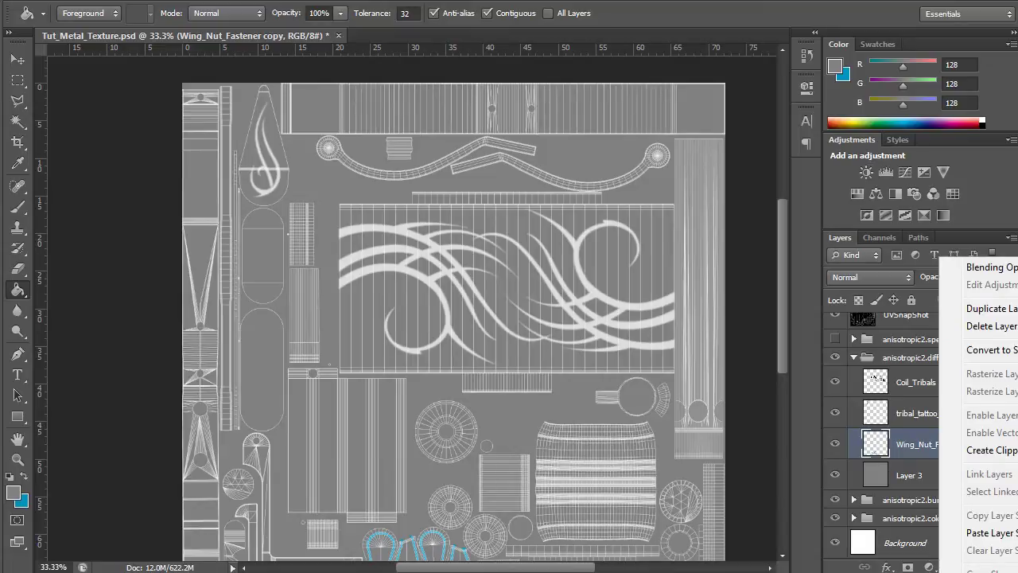
click(994, 532)
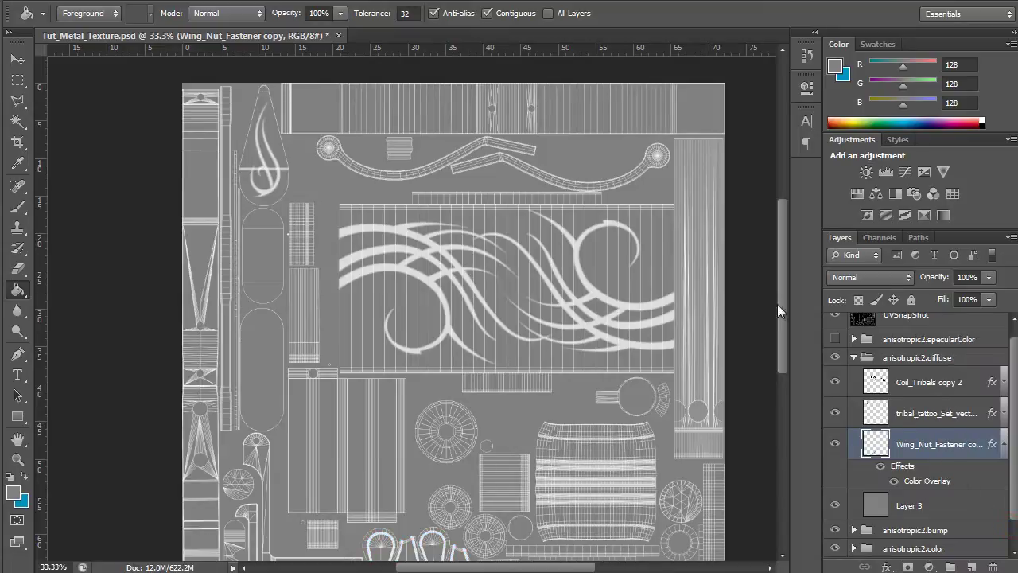
click(855, 357)
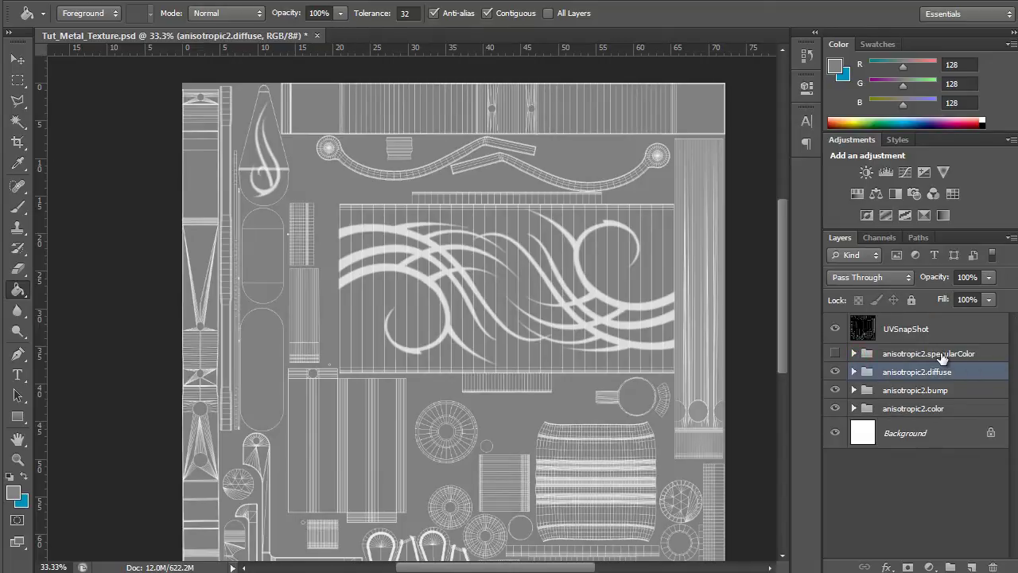
Make the anisotropic2.specularColor group visible and rename its grey Layer 4 as Base.
click(836, 353)
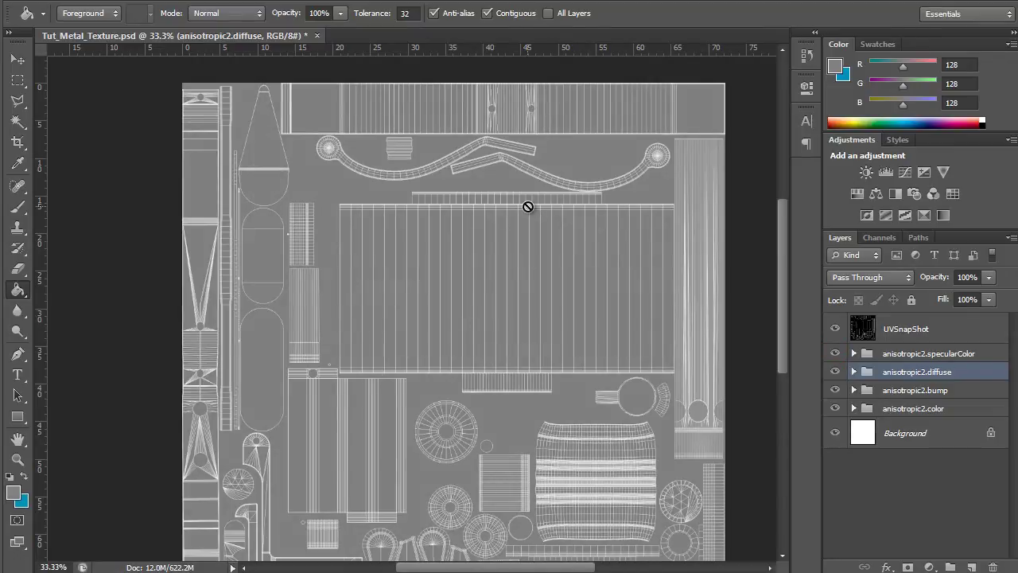
click(853, 353)
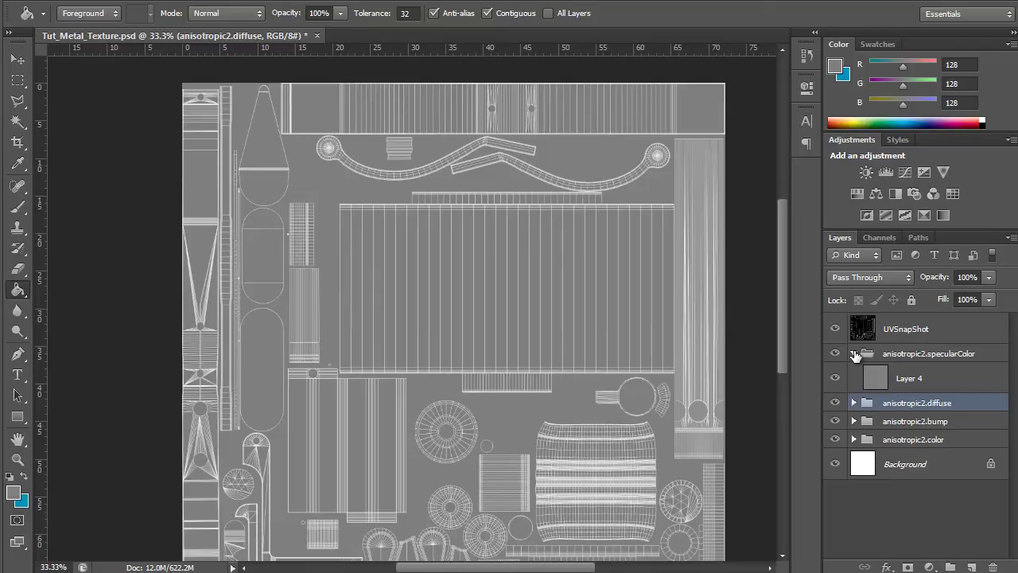
click(954, 383)
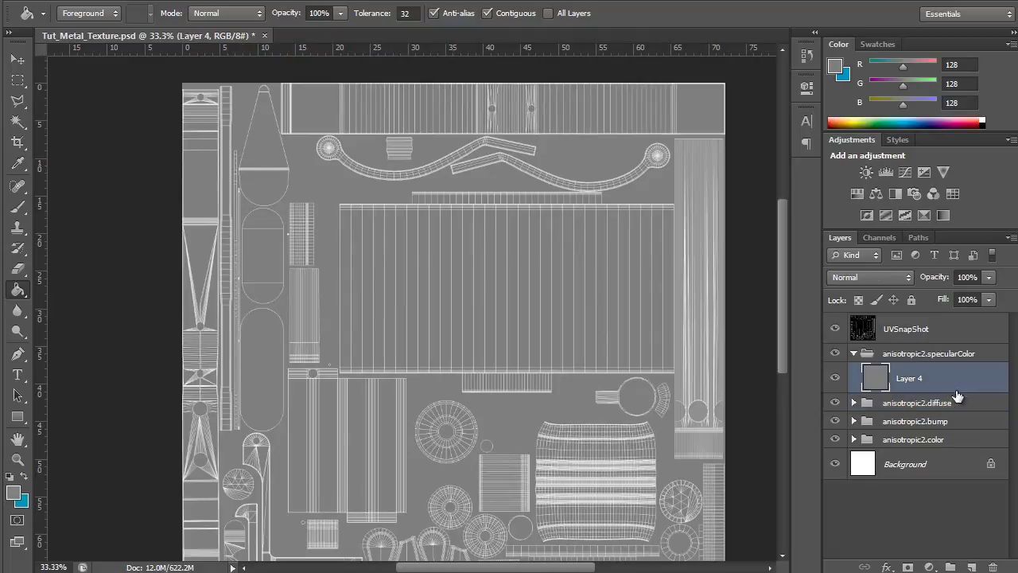
double_click(914, 382)
text(Base)
key(Return)
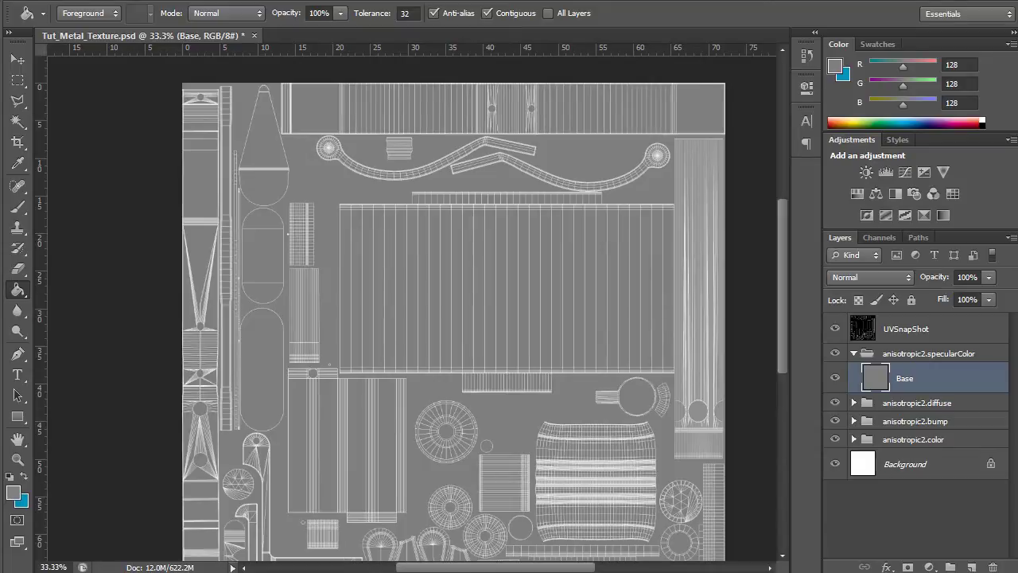
Add a new layer above Base in anisotropic2.specularColor and name it Armeture_Bar.
ctrl+click(427, 474)
ctrl+click(352, 516)
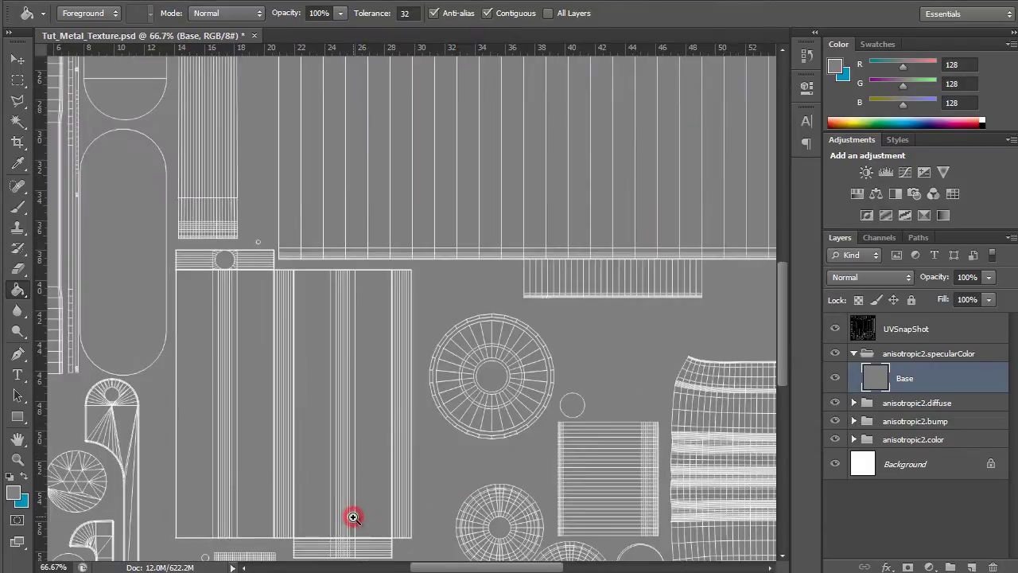
ctrl+click(353, 517)
drag(347, 453, 432, 541)
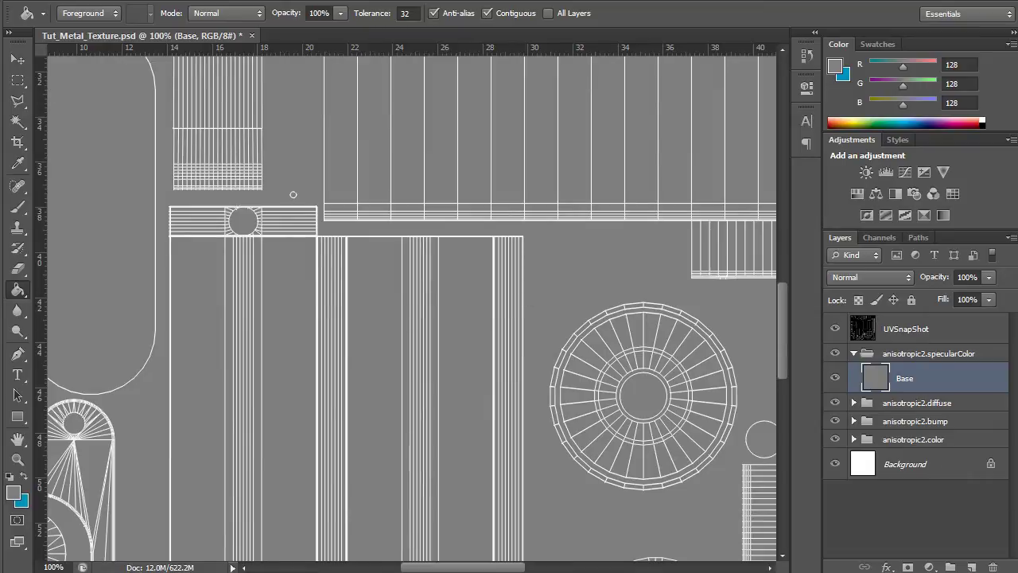
click(972, 566)
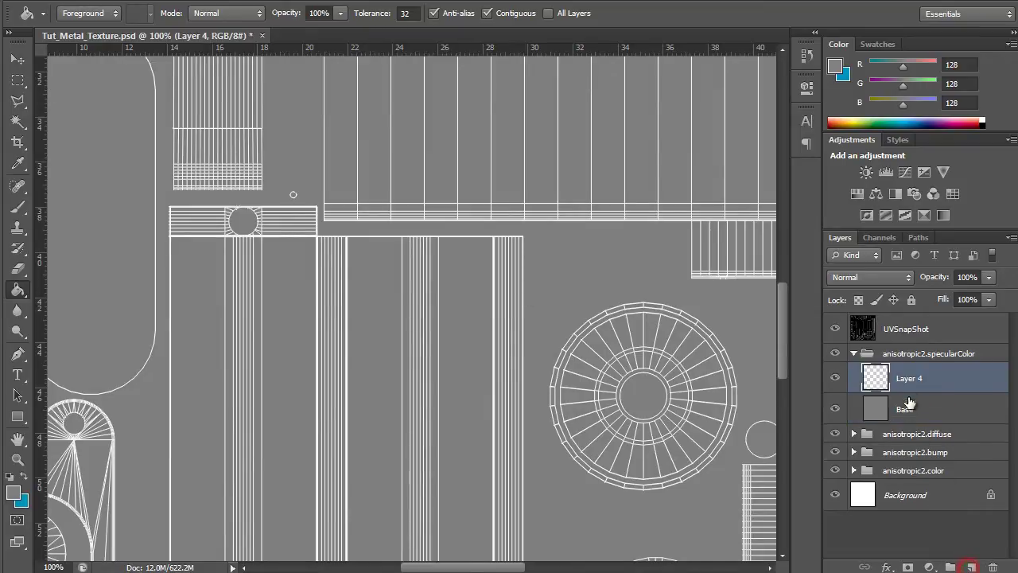
double_click(911, 378)
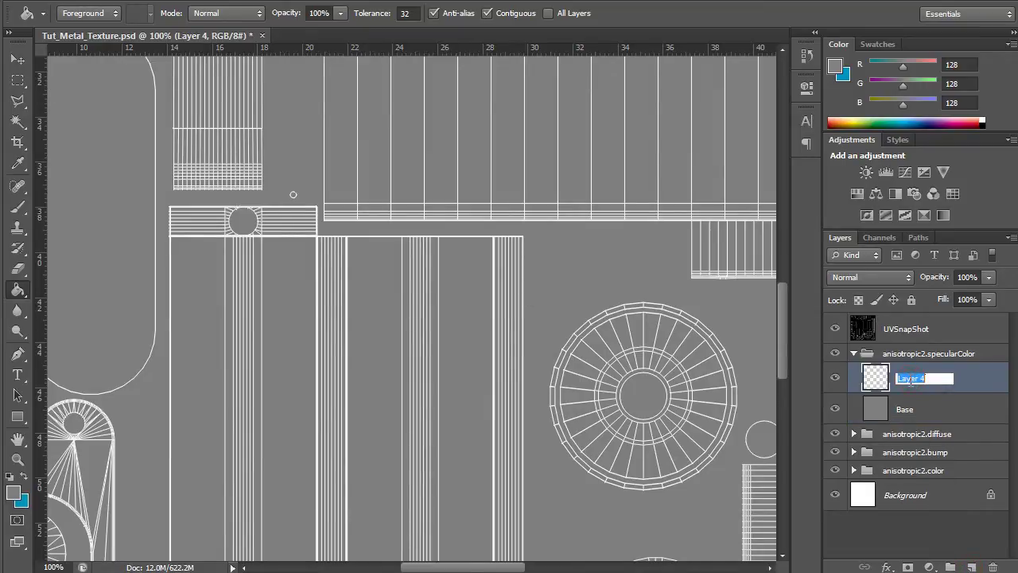
text(Armeture_Bar)
key(Return)
Outline the armature bar's UV shells with the Polygonal Lasso and fill the selection with dark grey 363636 on the Armeture_Bar layer.
key(l)
click(162, 201)
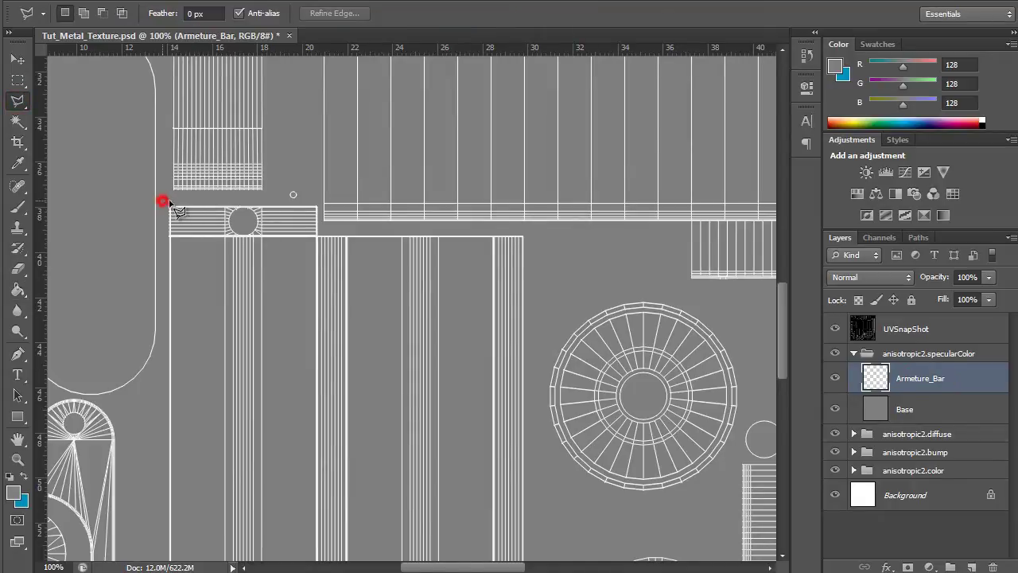
click(13, 493)
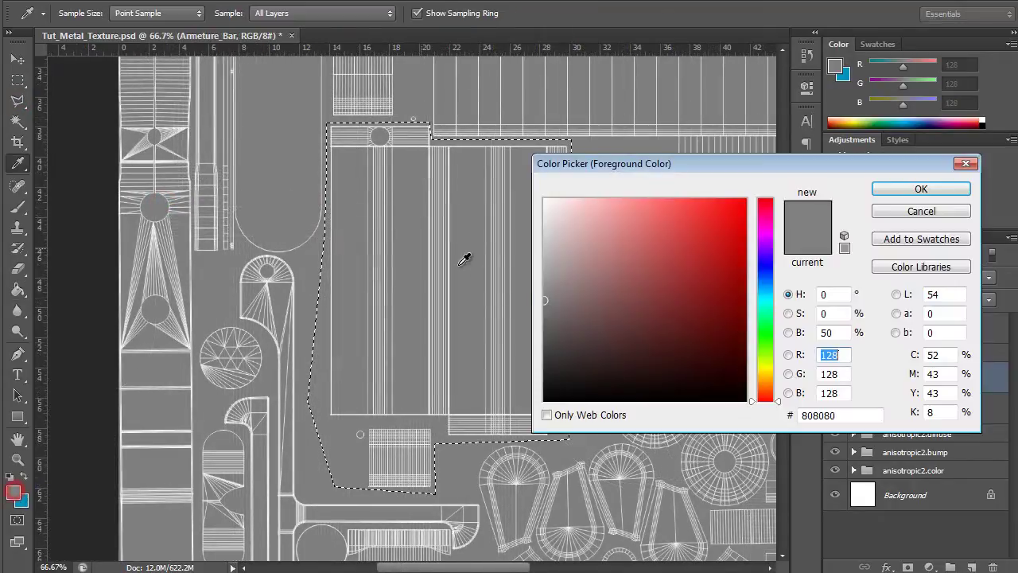
drag(539, 332, 538, 358)
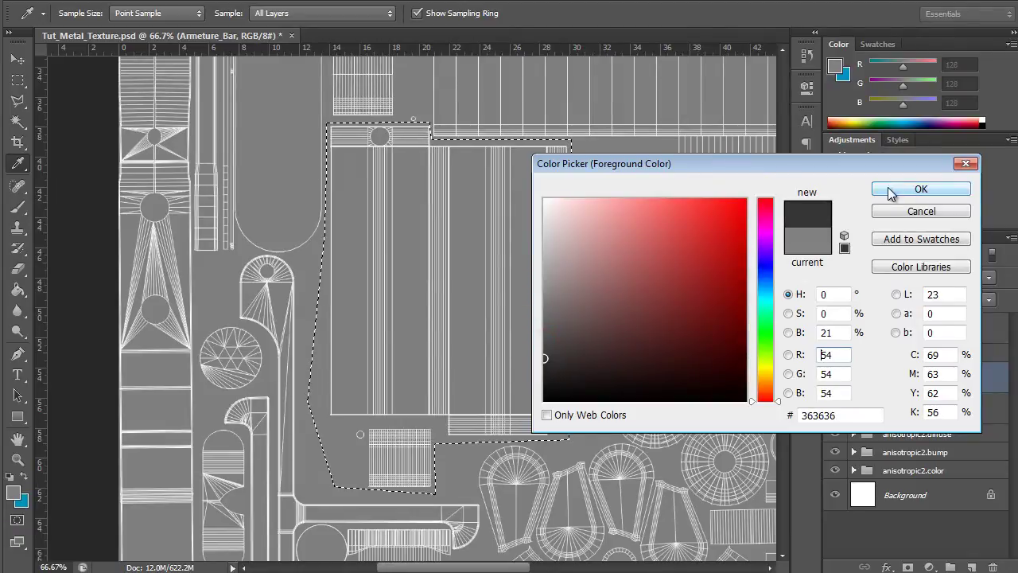
click(889, 193)
key(g)
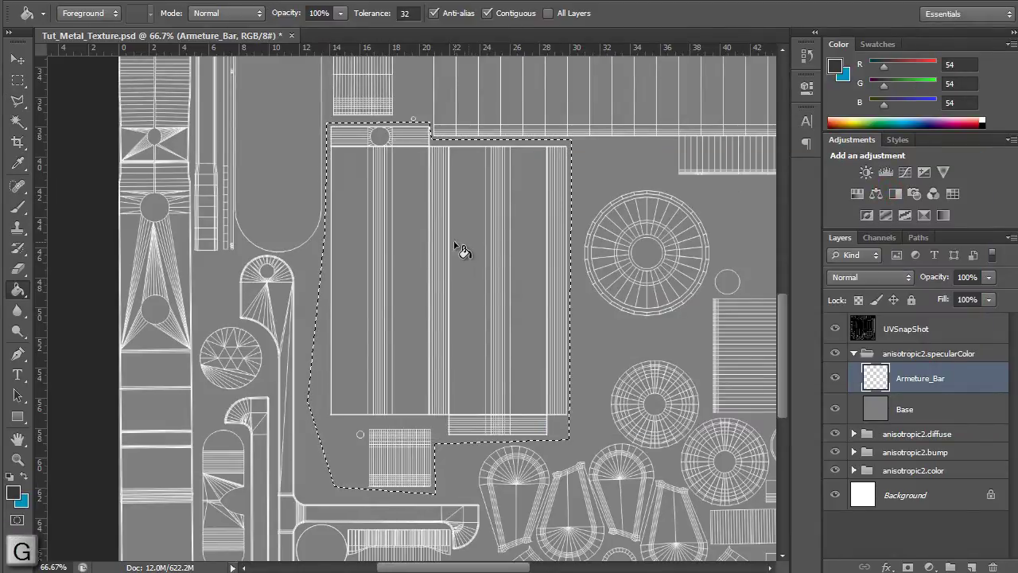
click(457, 246)
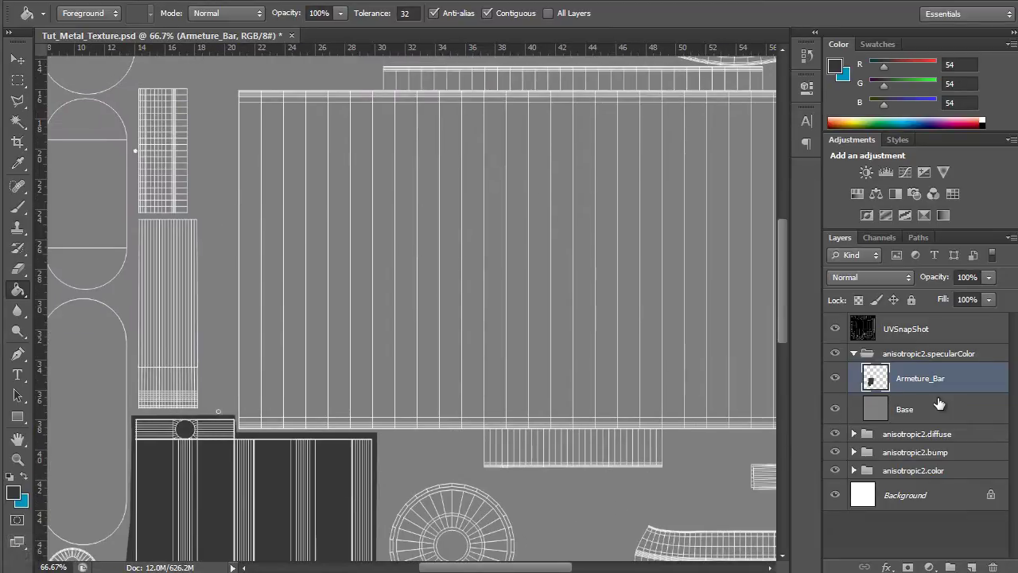
Duplicate the Coils layer from anisotropic2.color and move the copy above Armeture_Bar in the anisotropic2.specularColor group.
click(854, 470)
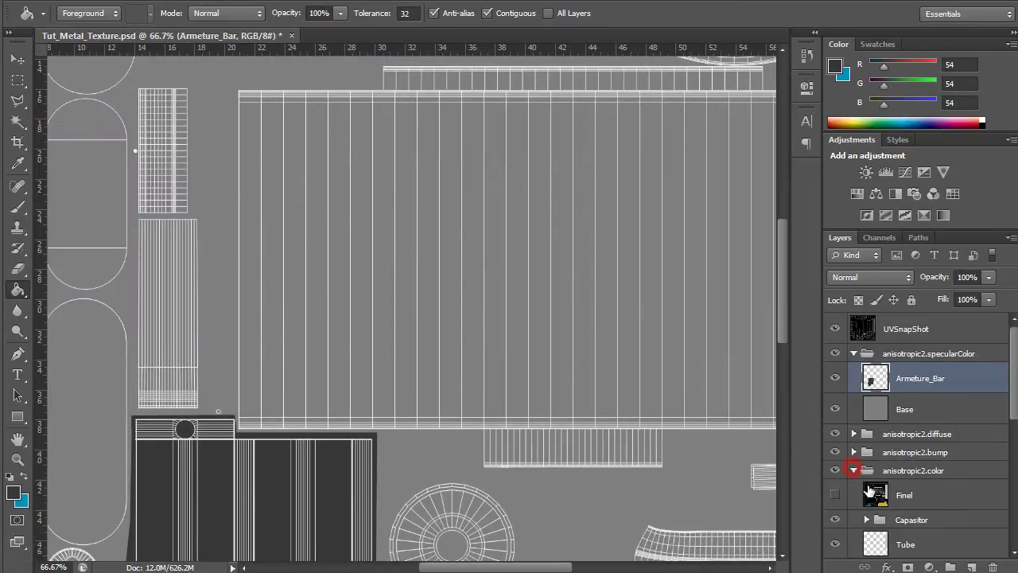
scroll(931, 513, down, 2)
scroll(930, 513, down, 3)
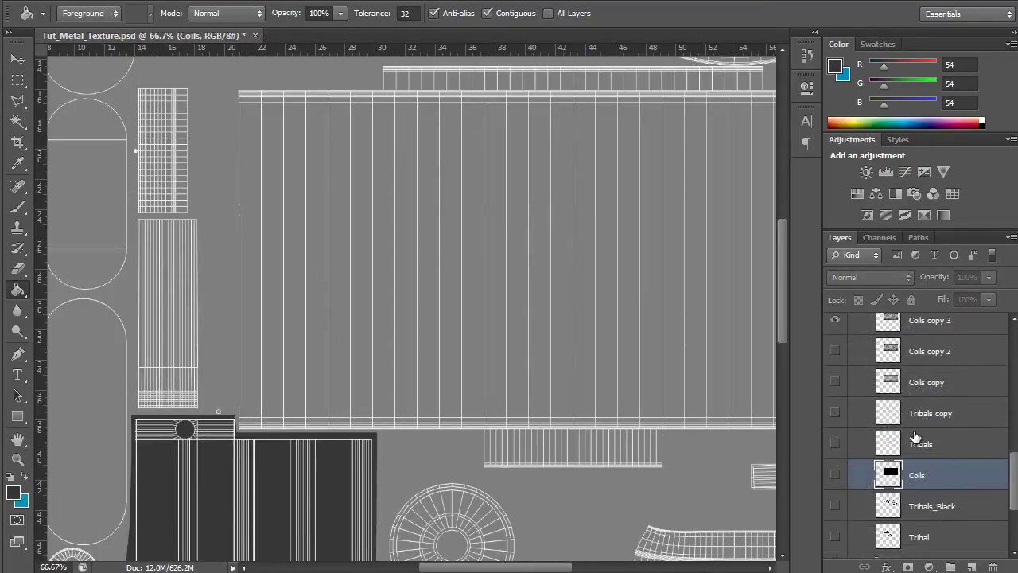
key(ctrl+j)
drag(936, 475, 931, 384)
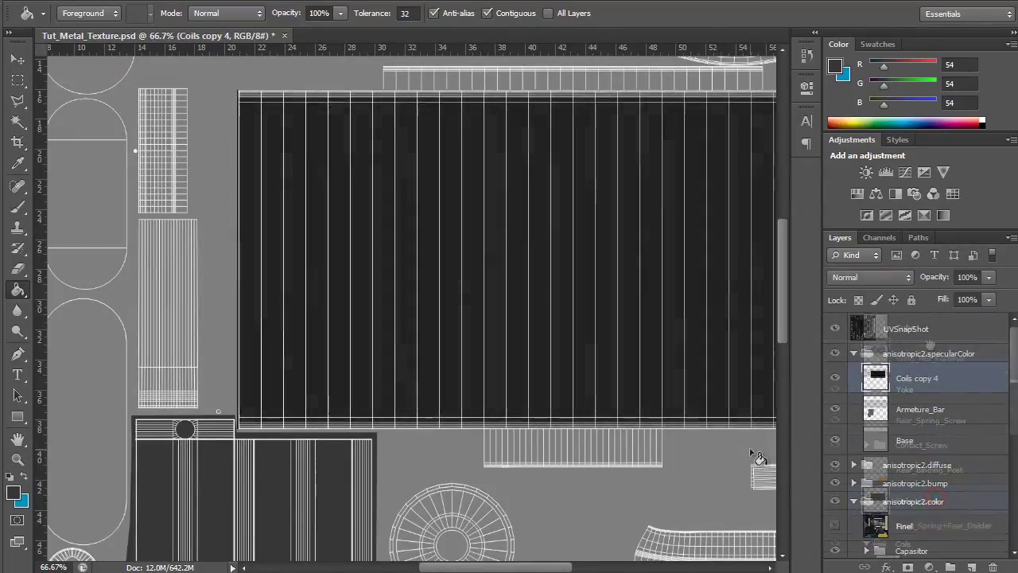
Lighten the coils copy with a Hue/Saturation lightness of +31 and rename the layer as Coils_Body.
key(ctrl+u)
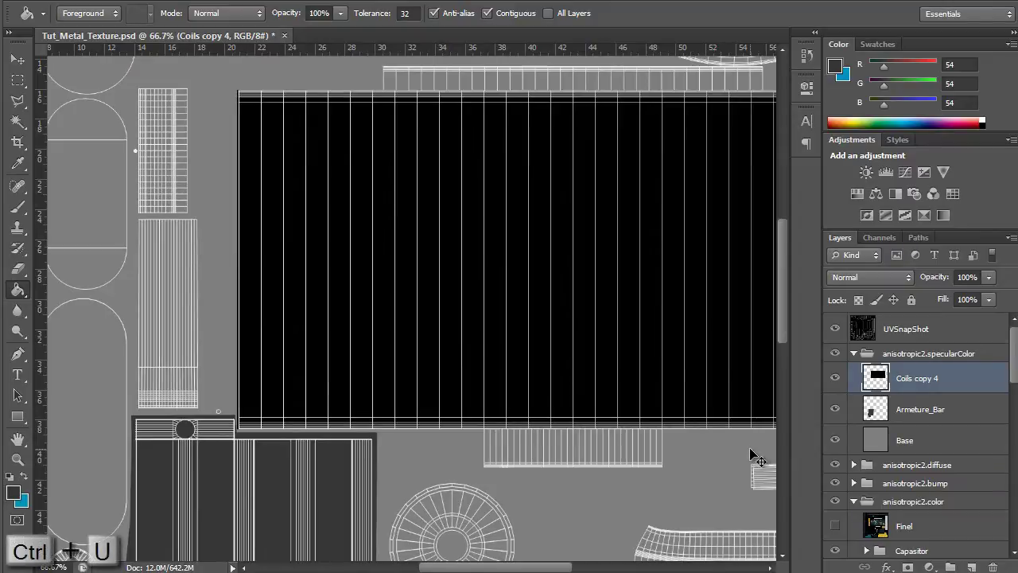
drag(539, 281, 556, 283)
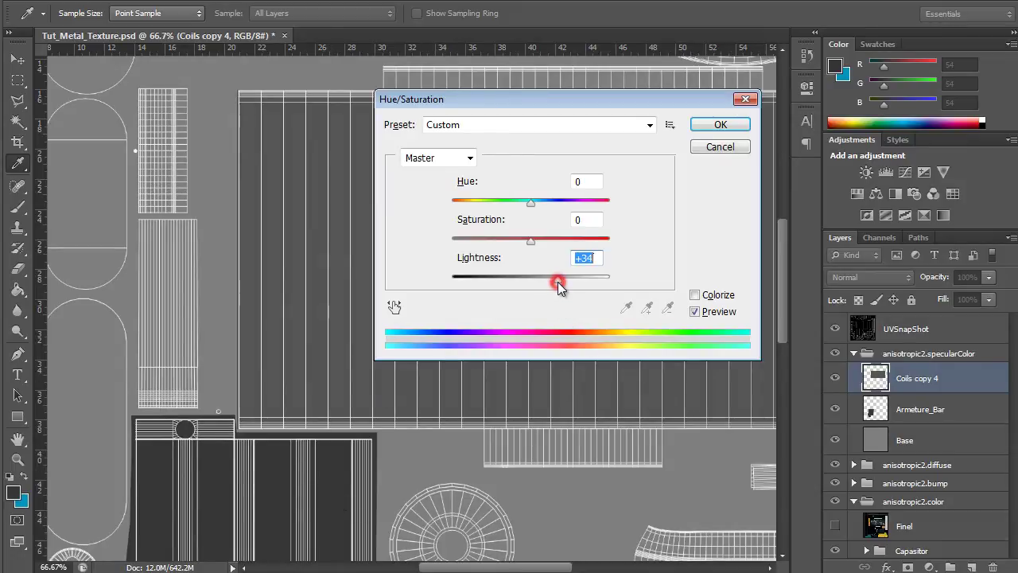
drag(556, 281, 555, 281)
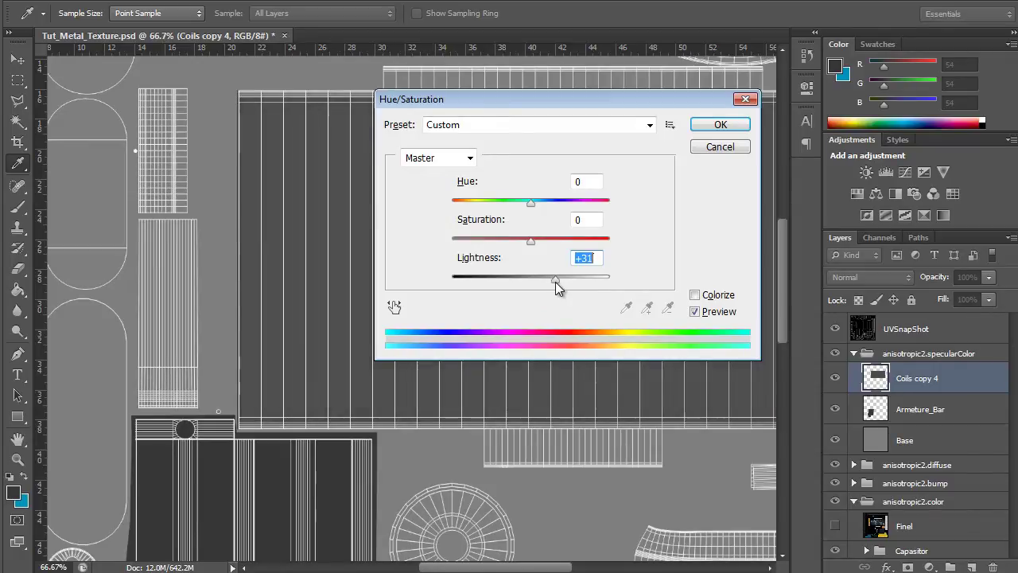
click(716, 125)
key(g)
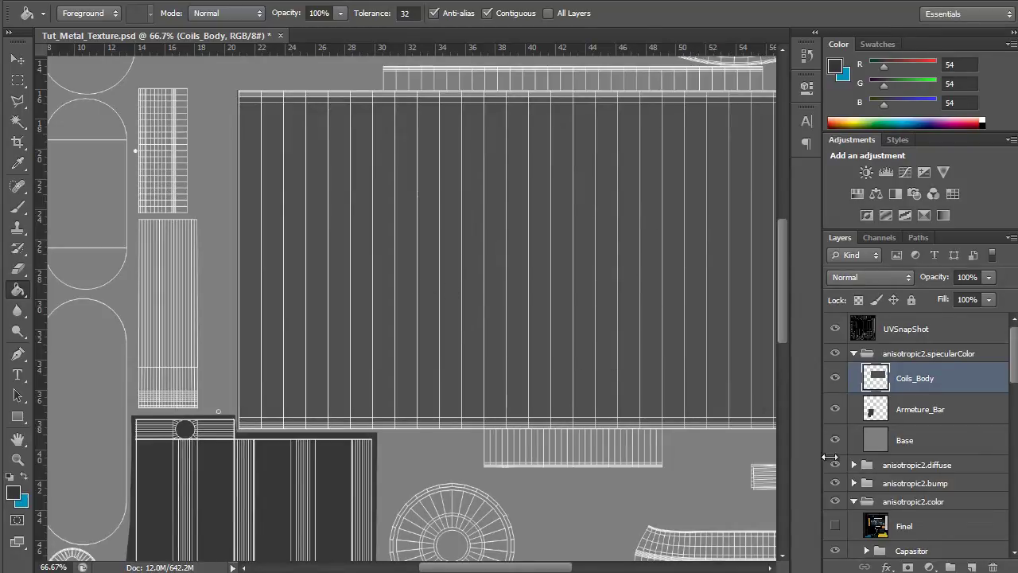
Duplicate Coil_Tribals copy 2 from anisotropic2.diffuse to above Coils_Body in anisotropic2.specularColor and set the copy's Color Overlay to black.
click(853, 465)
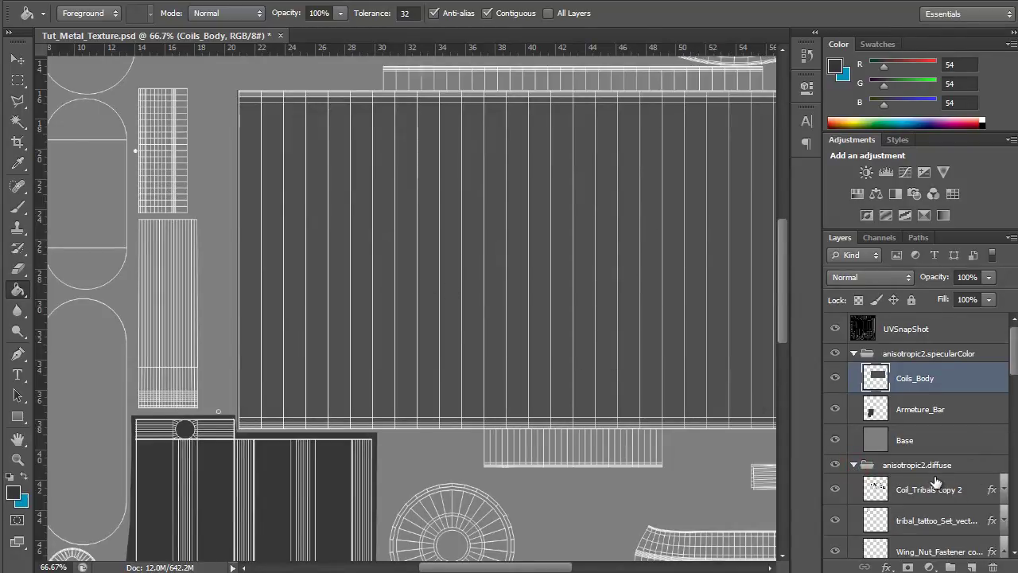
alt+drag(920, 491, 923, 367)
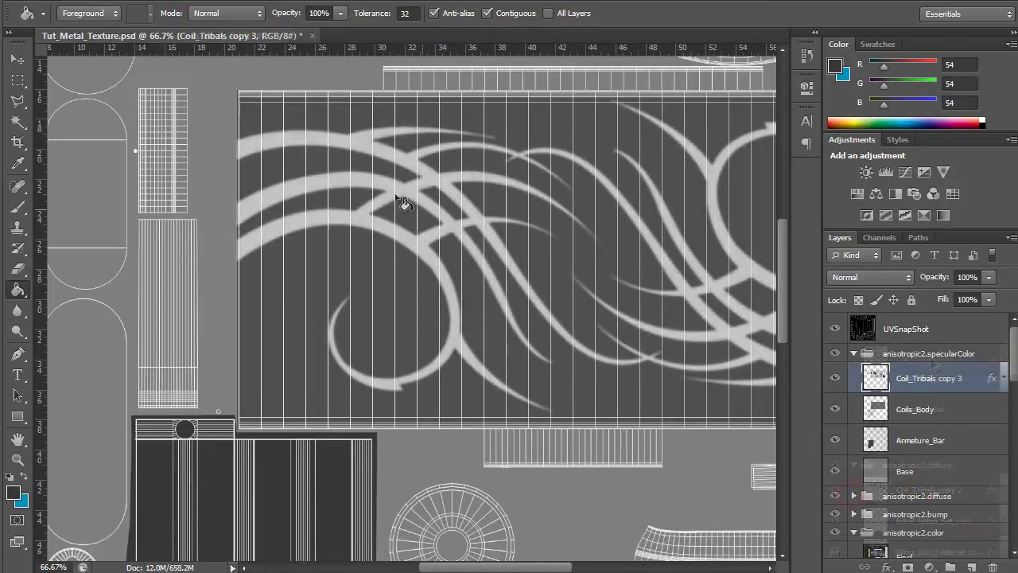
double_click(993, 379)
click(265, 275)
click(296, 275)
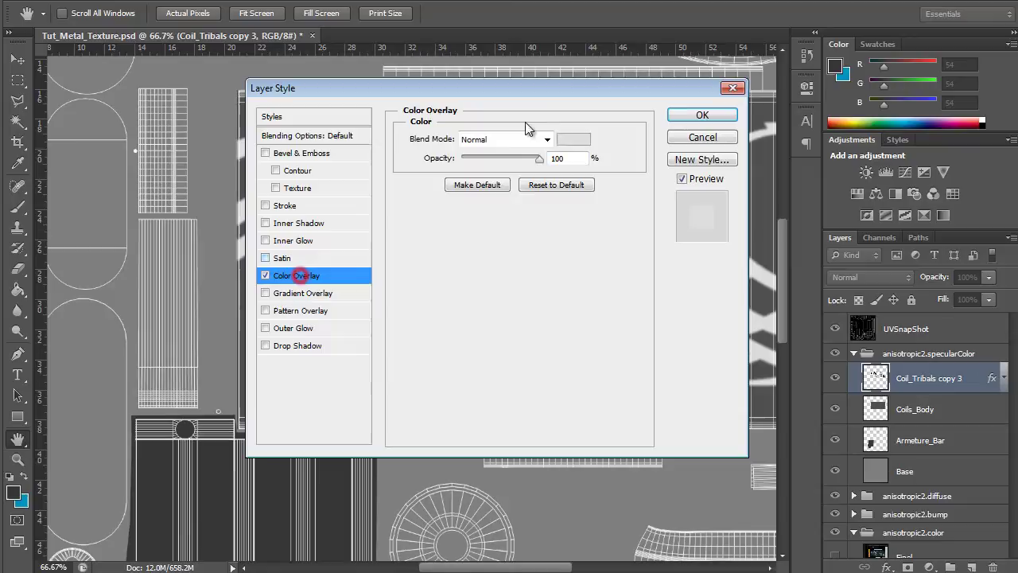
click(576, 147)
drag(650, 284, 441, 438)
click(934, 198)
key(Return)
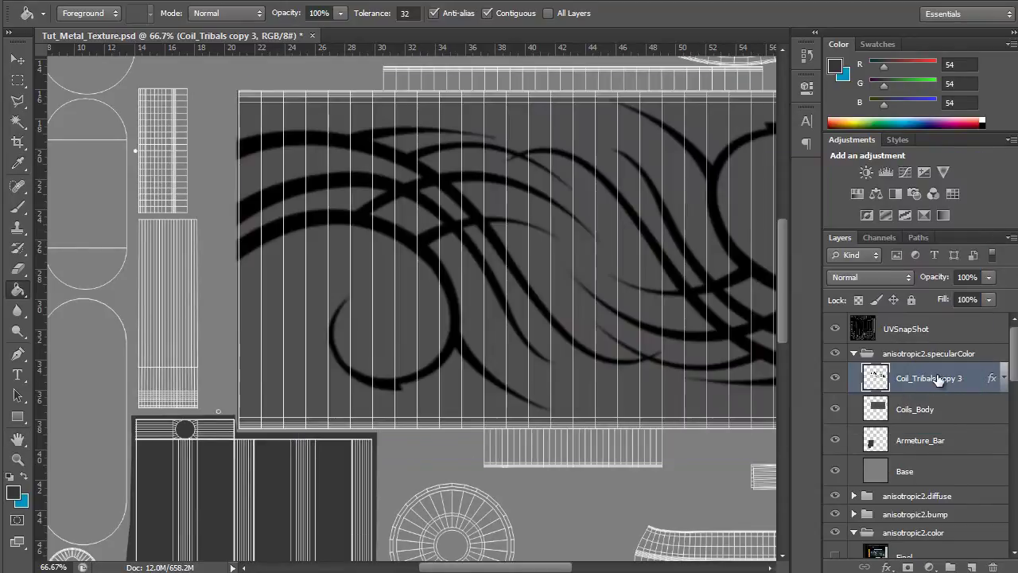
Rename the black tribal layer in anisotropic2.specularColor as Coil_Tribals.
double_click(938, 379)
click(940, 378)
key(shift+End)
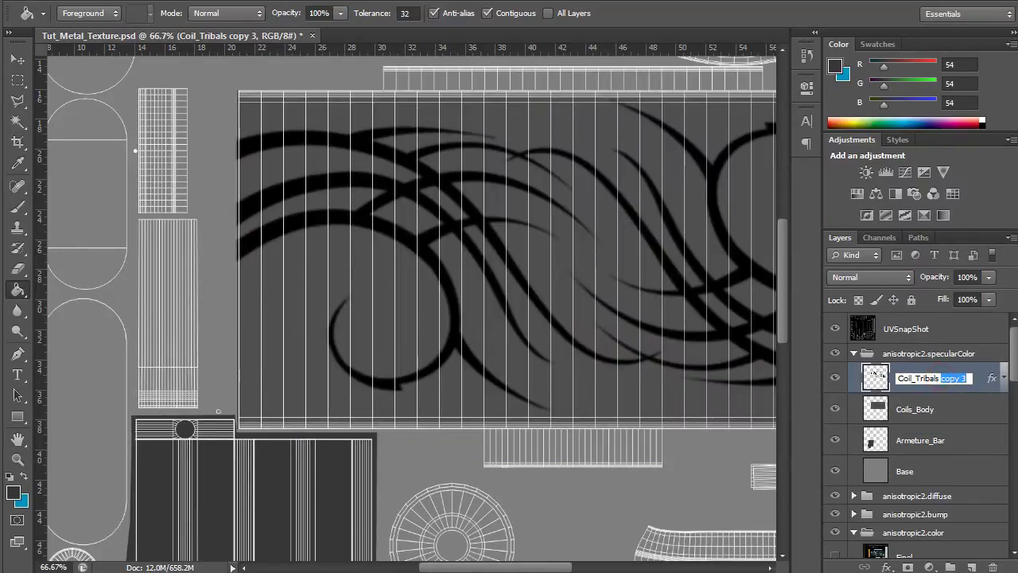
key(BackSpace)
key(Return)
Duplicate the Silver_Parts layer from the Coils group and move the copy above Coil_Tribals in anisotropic2.specularColor.
alt+scroll(509, 154, down, 1)
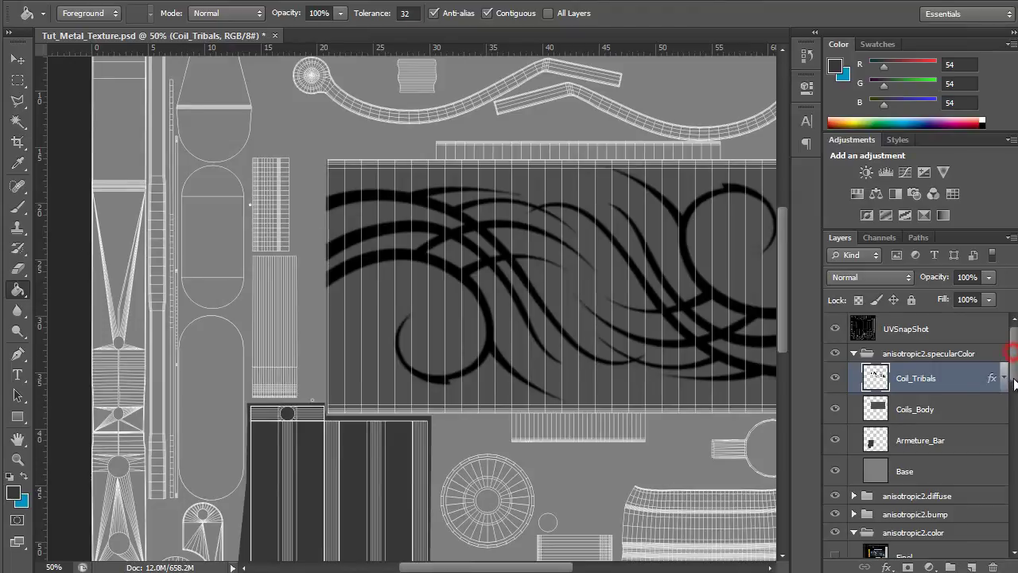
scroll(987, 455, down, 10)
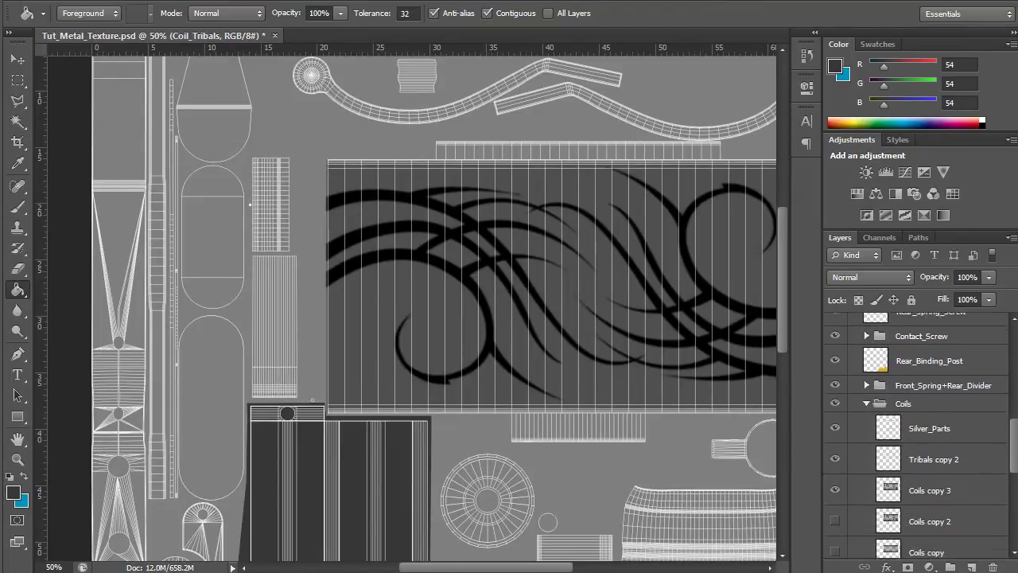
click(954, 427)
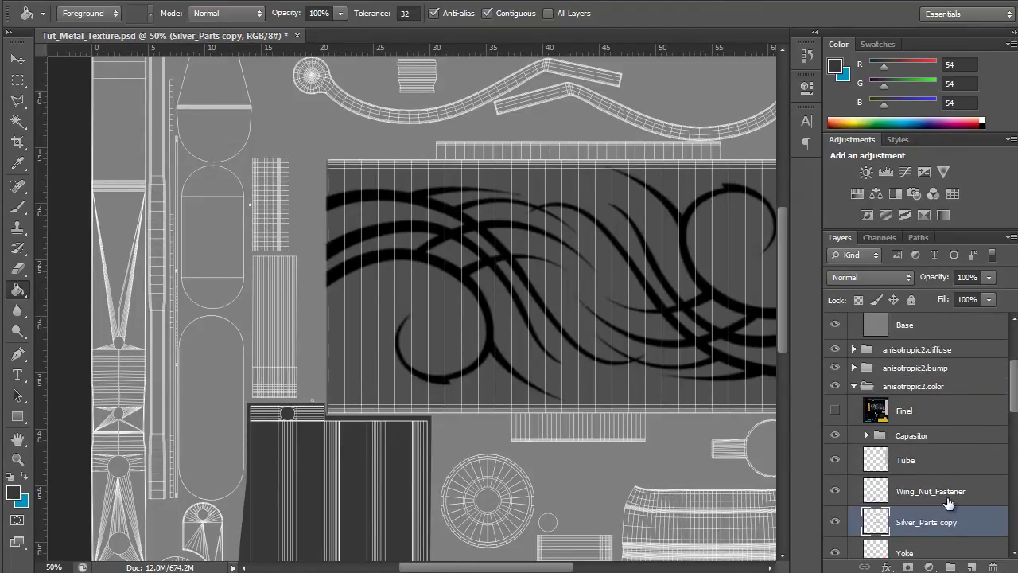
drag(951, 522, 925, 338)
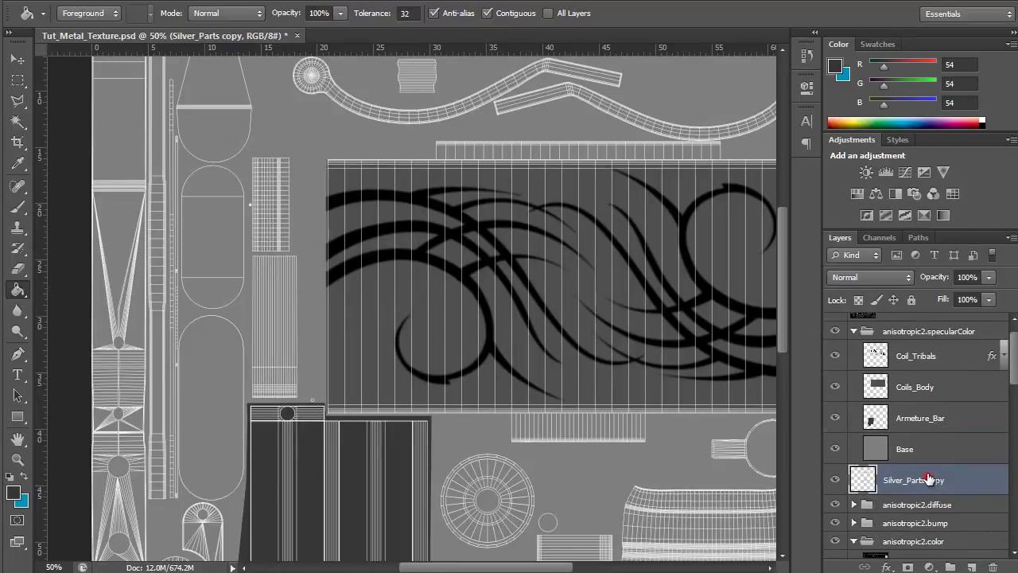
drag(929, 478, 914, 345)
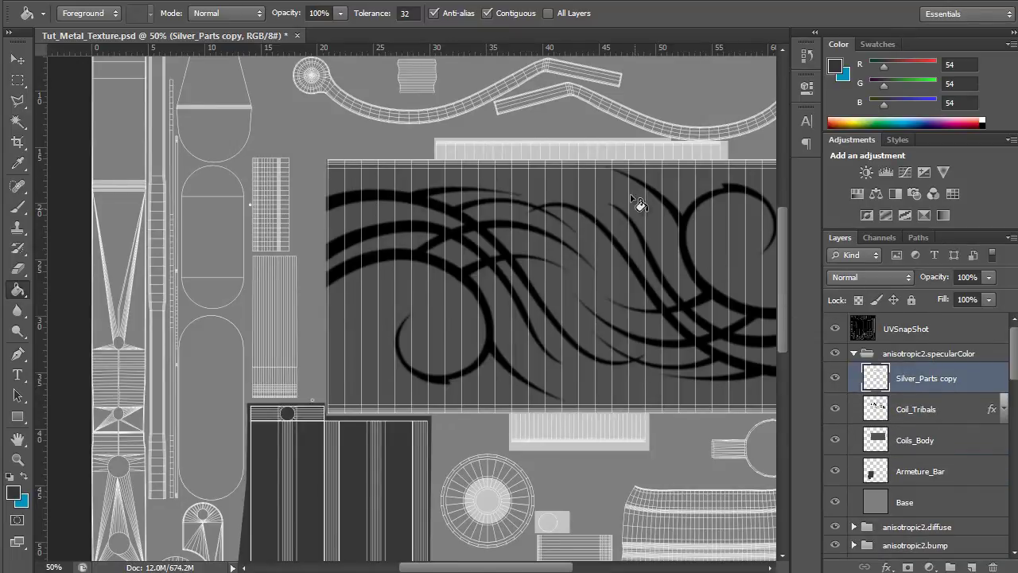
Darken the Silver_Parts copy in anisotropic2.specularColor slightly with a lower Hue/Saturation lightness.
key(ctrl+u)
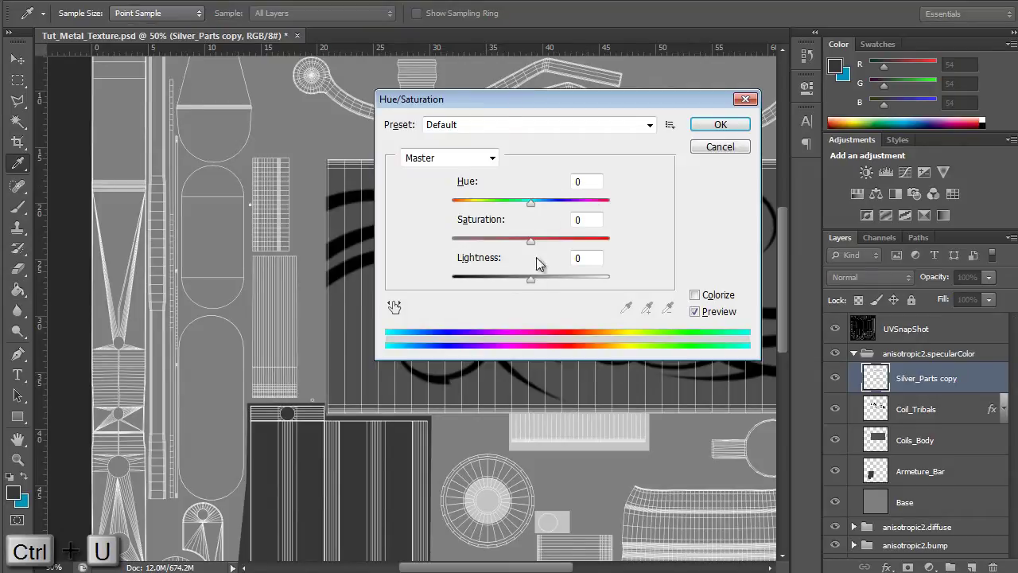
drag(530, 279, 518, 279)
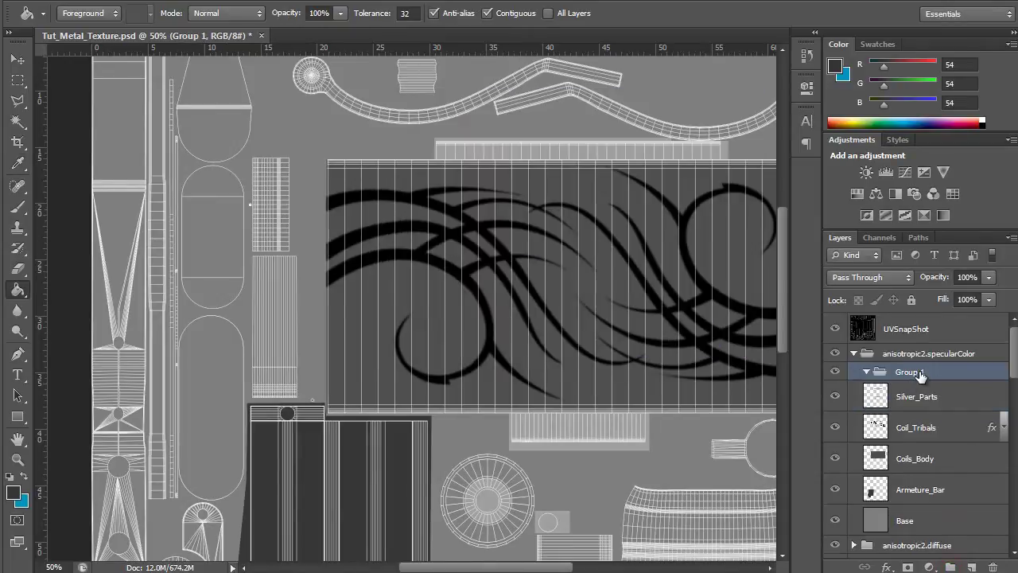
Name the new group in anisotropic2.specularColor Coils and move Silver_Parts, Coil_Tribals and Coils_Body into it.
double_click(915, 372)
text(Coils)
key(Return)
click(937, 404)
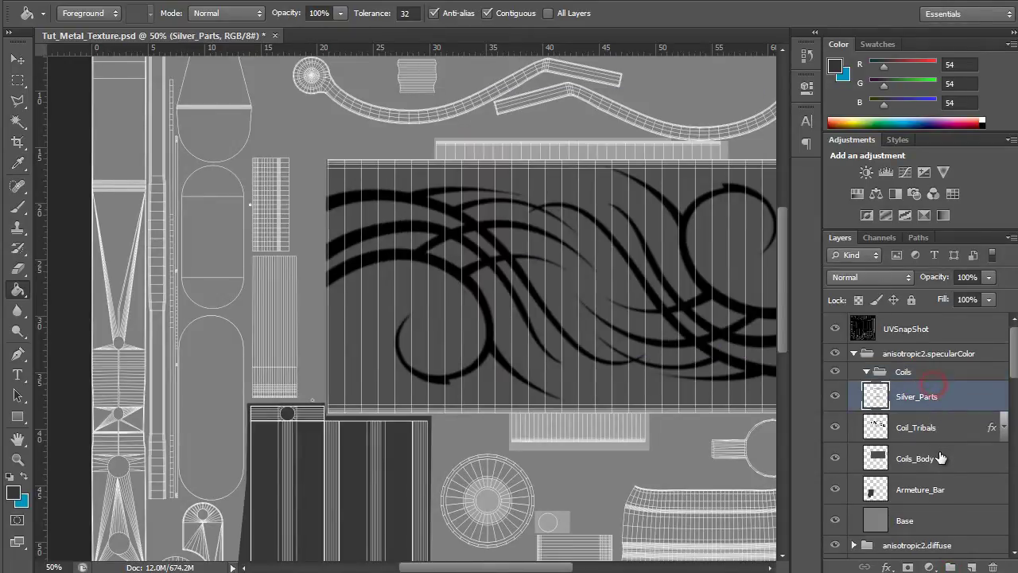
shift+click(941, 458)
drag(916, 385, 918, 373)
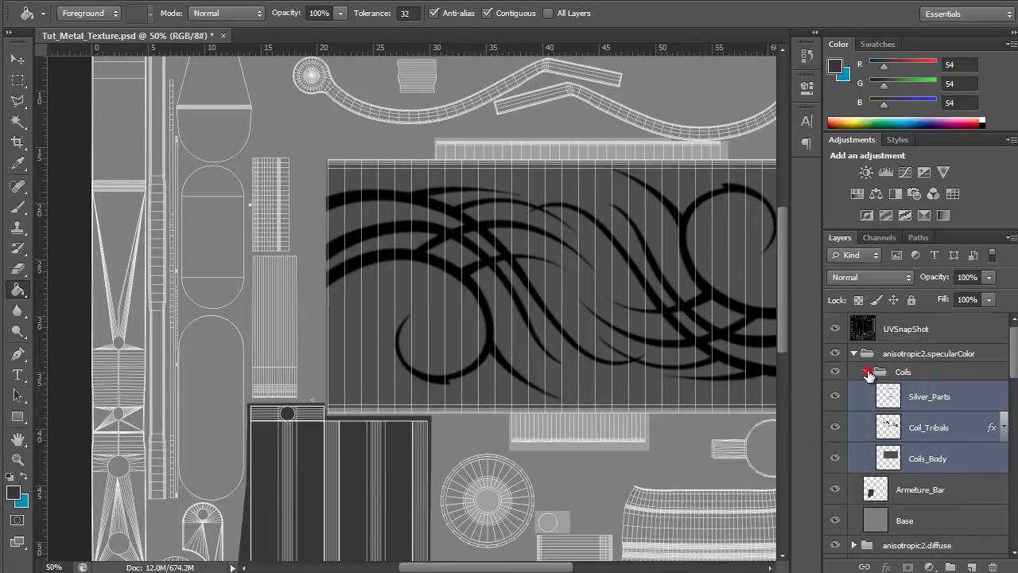
click(867, 372)
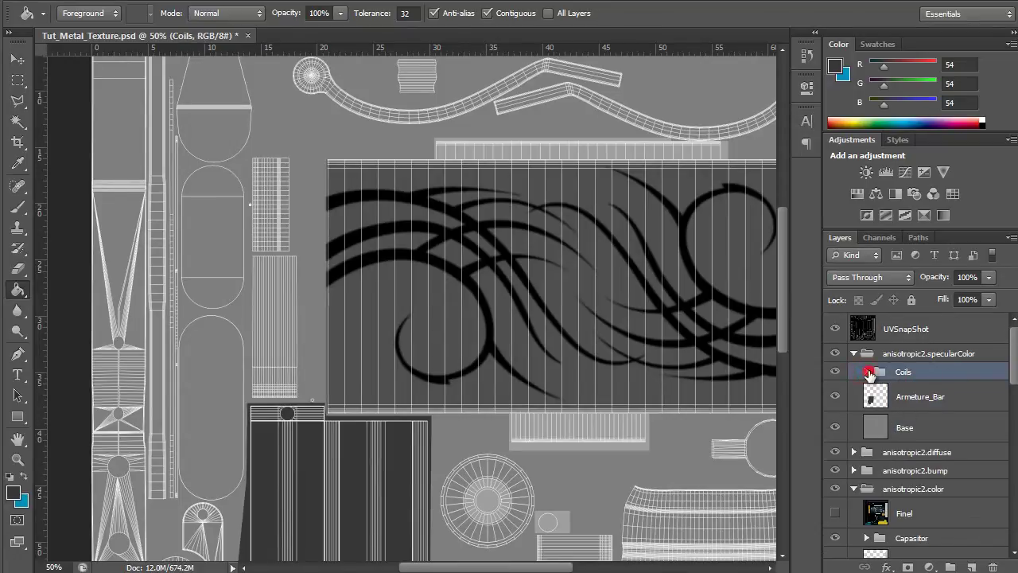
Check which areas the Silver_Parts layer in the Coils group covers by hiding it and showing it again.
click(867, 372)
click(936, 401)
key(m)
drag(600, 488, 516, 541)
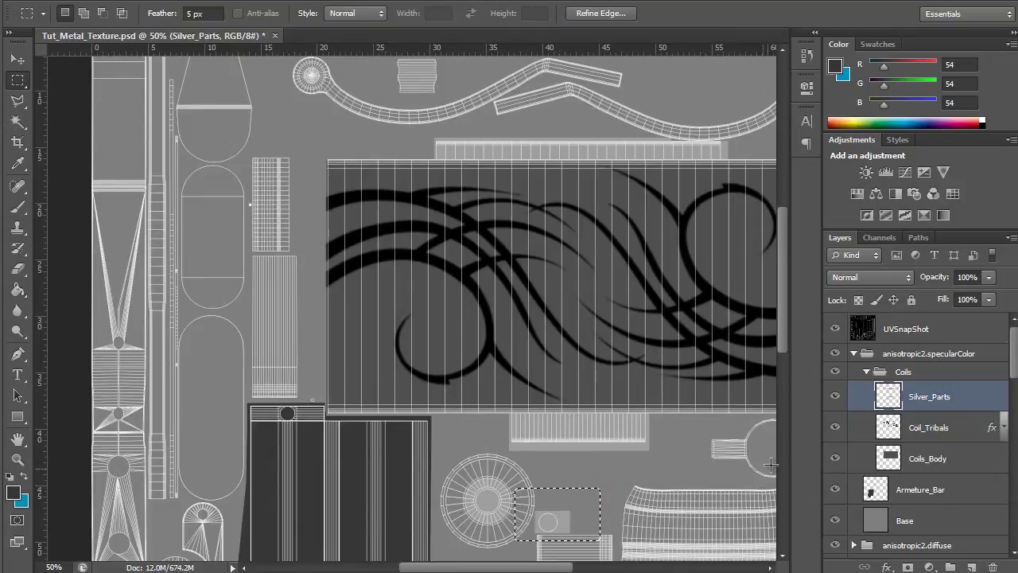
click(834, 397)
click(834, 397)
click(833, 398)
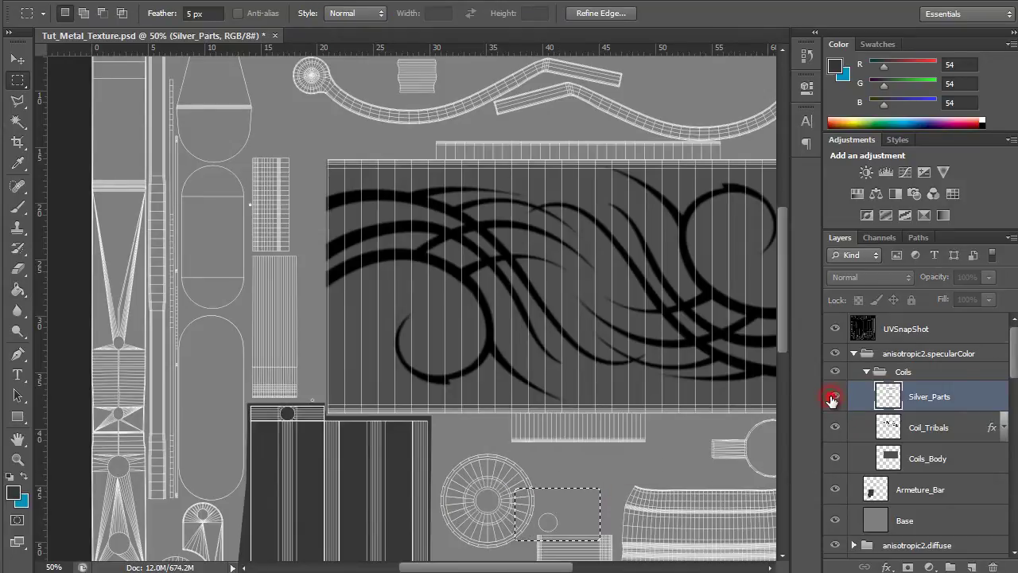
click(832, 398)
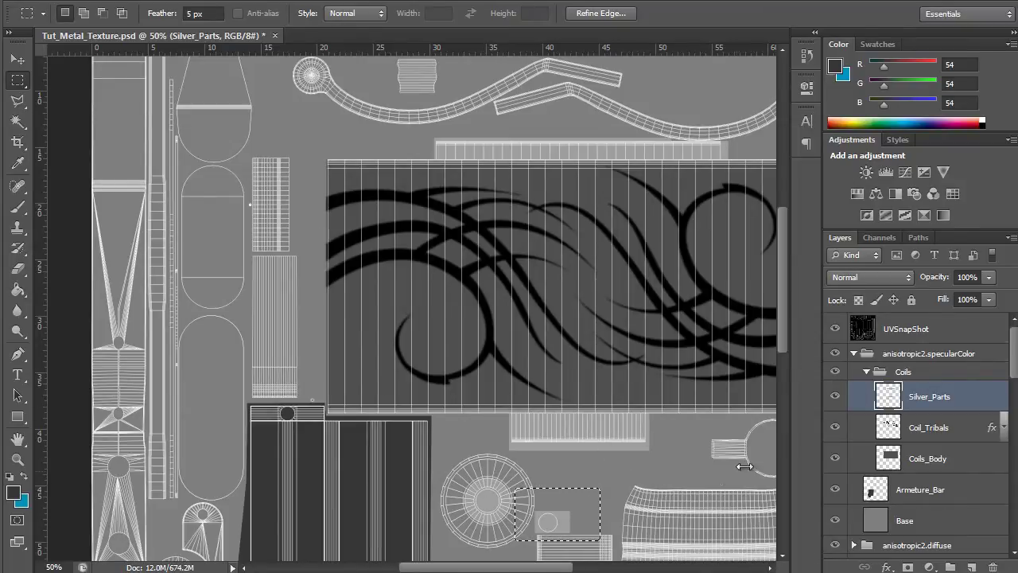
key(g)
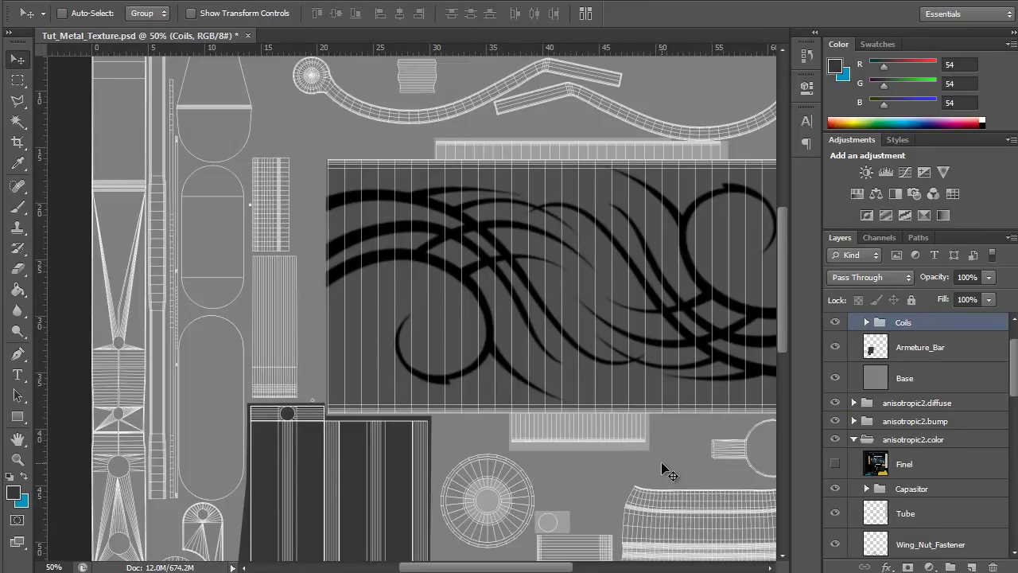
Duplicate the Tube layer from anisotropic2.color and place the copy above the Coils group in anisotropic2.specularColor.
drag(708, 257, 736, 241)
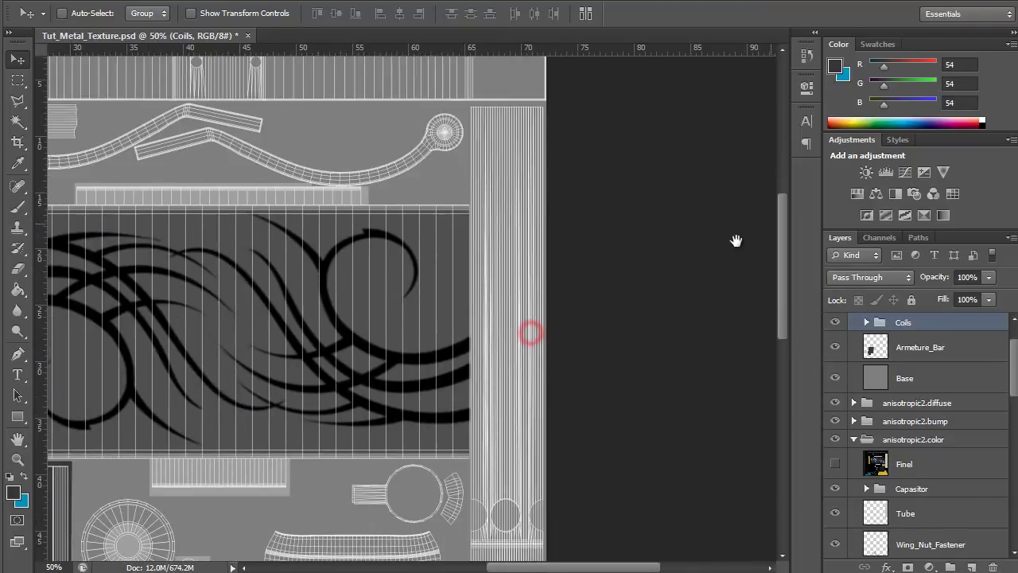
drag(570, 214, 646, 129)
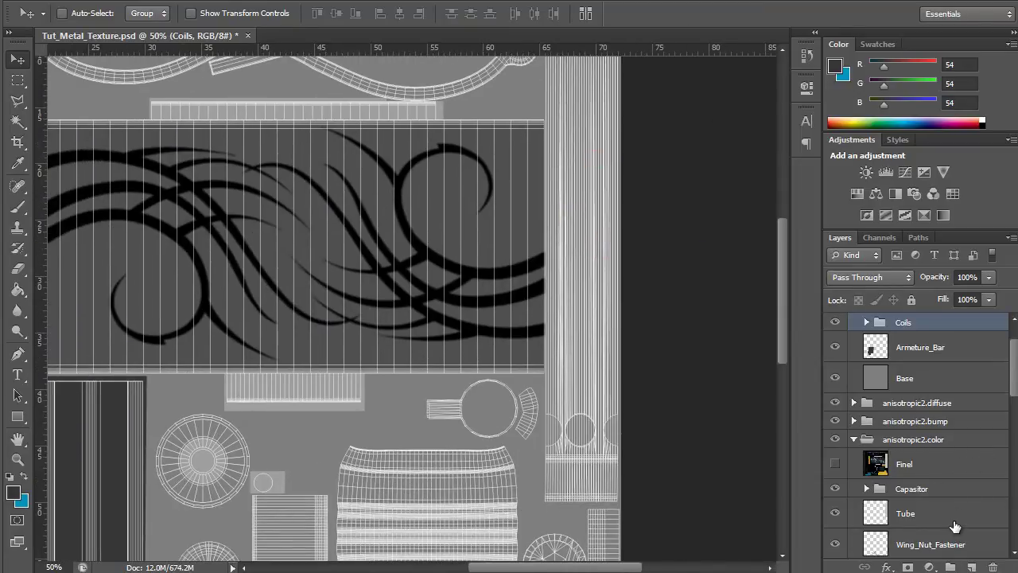
click(927, 517)
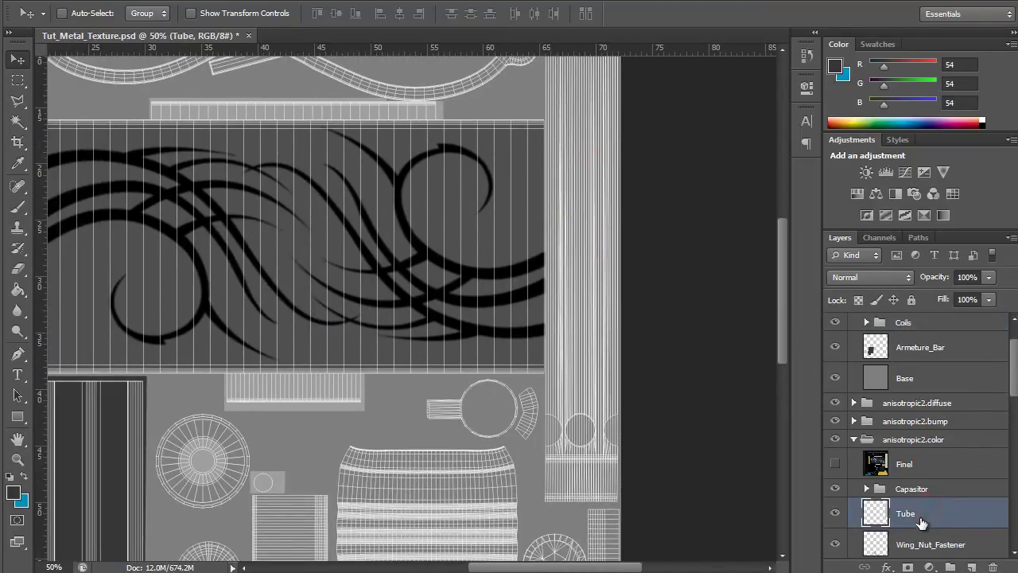
alt+drag(921, 516, 923, 365)
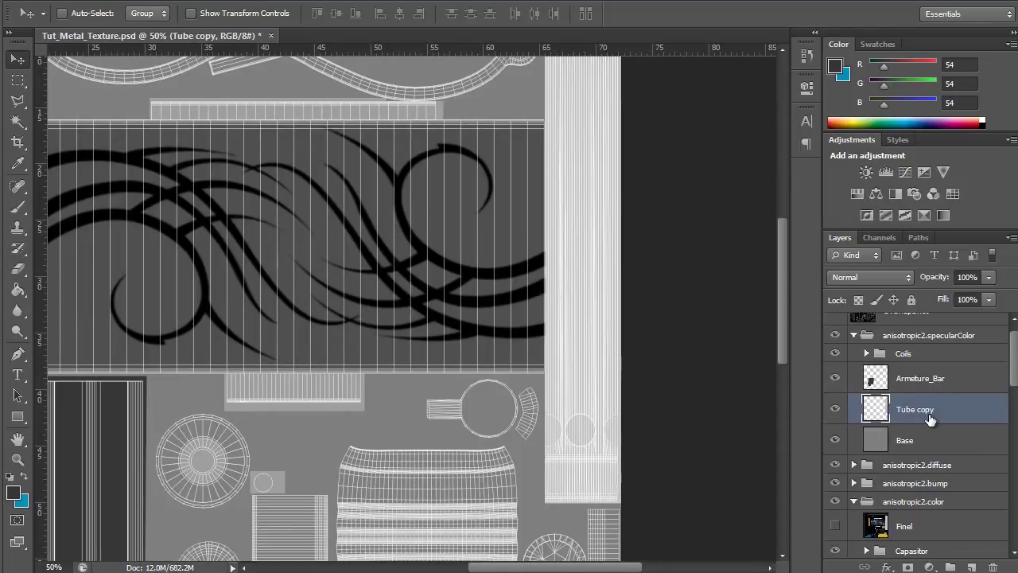
drag(929, 413, 970, 345)
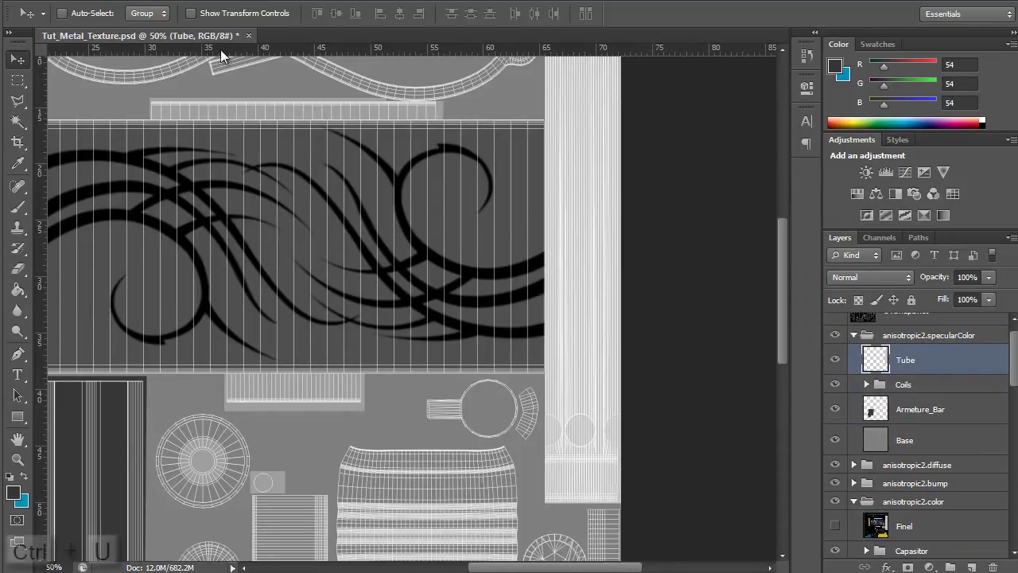
Darken the Tube layer in anisotropic2.specularColor with a lower Hue/Saturation lightness.
key(ctrl+u)
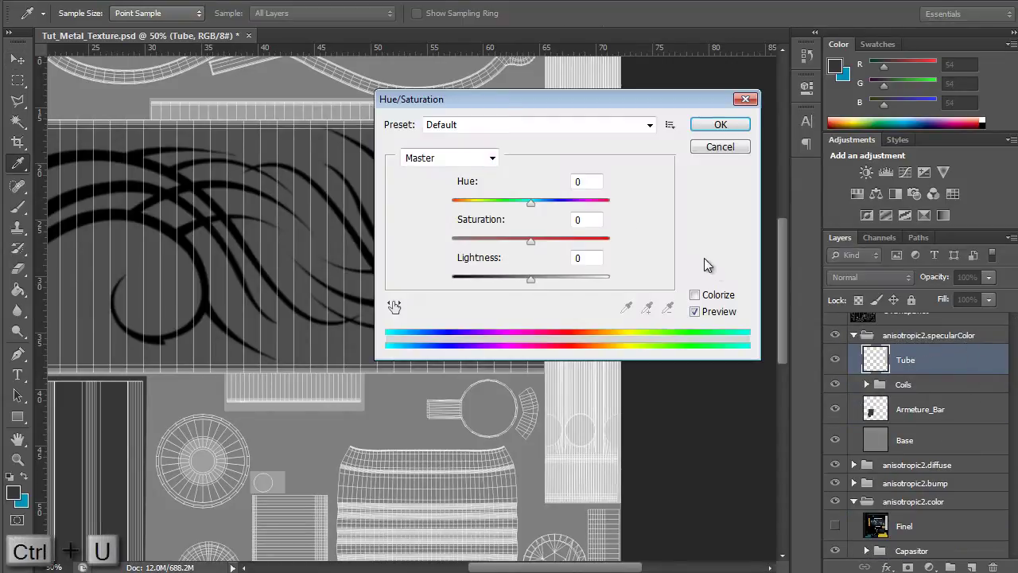
drag(529, 281, 508, 287)
click(721, 126)
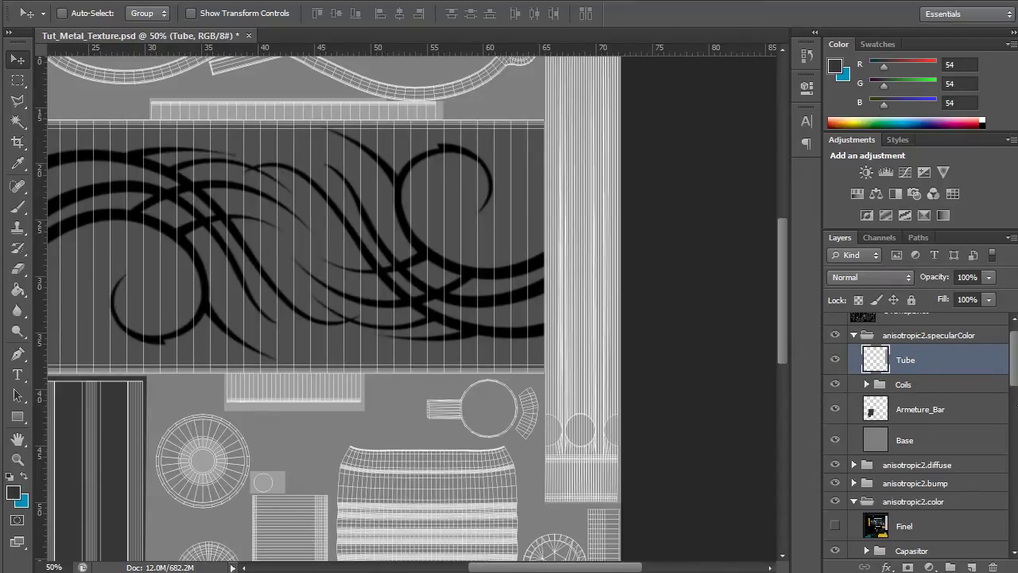
Collapse anisotropic2.specularColor and hide the anisotropic2.specularColor, anisotropic2.diffuse and anisotropic2.bump groups.
scroll(1013, 380, down, 1)
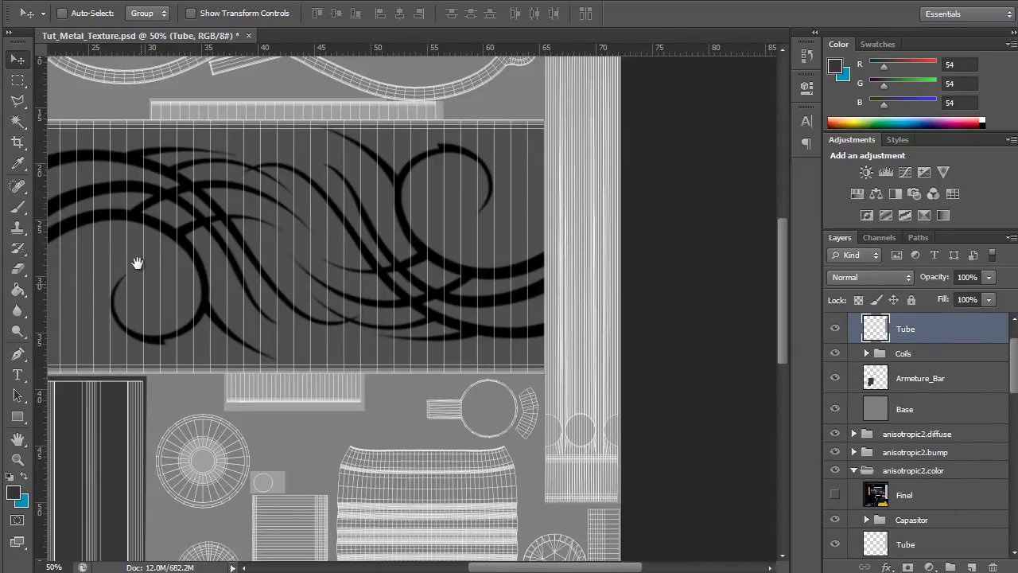
drag(151, 248, 436, 325)
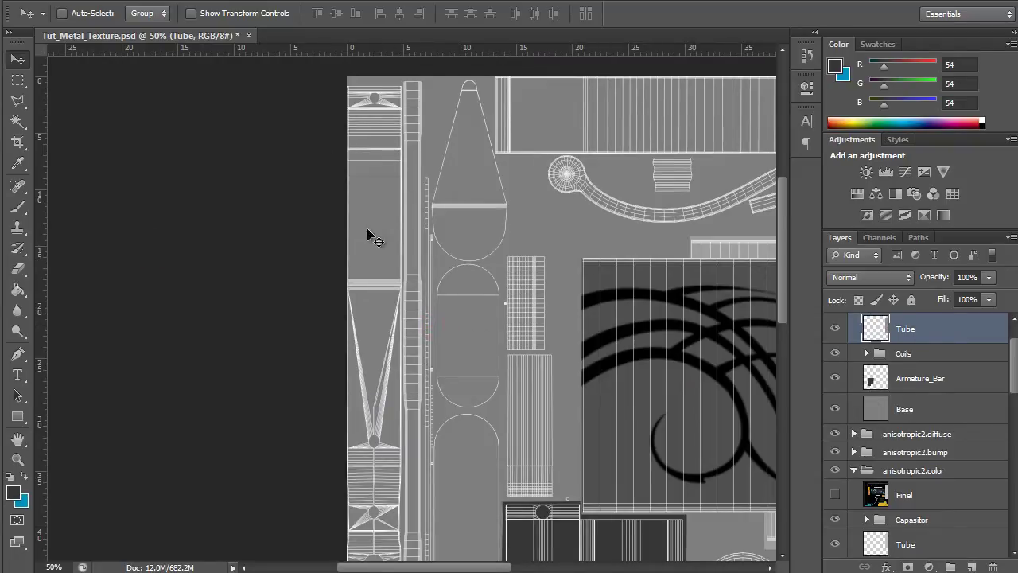
scroll(859, 358, up, 2)
click(855, 354)
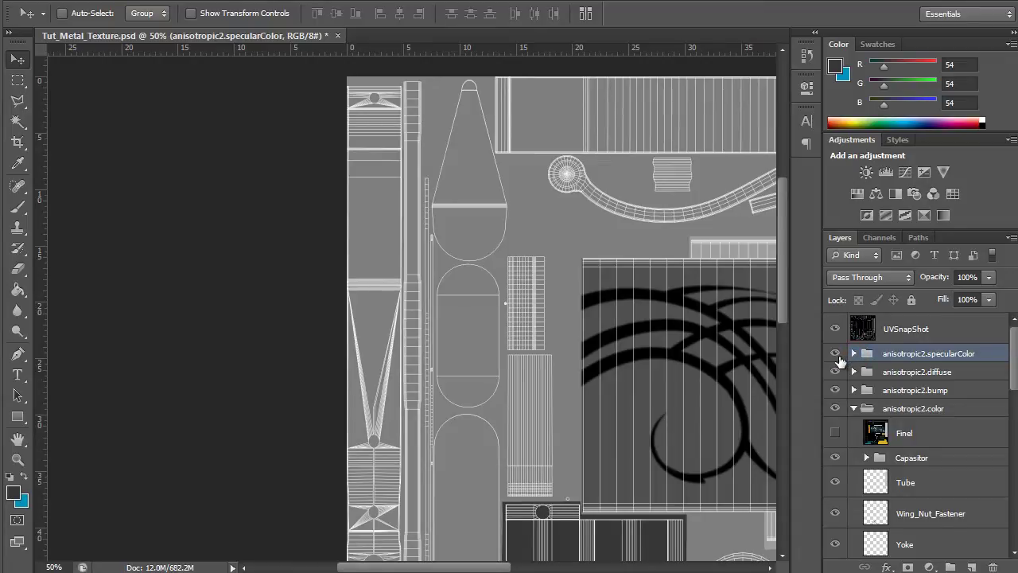
click(835, 355)
click(833, 371)
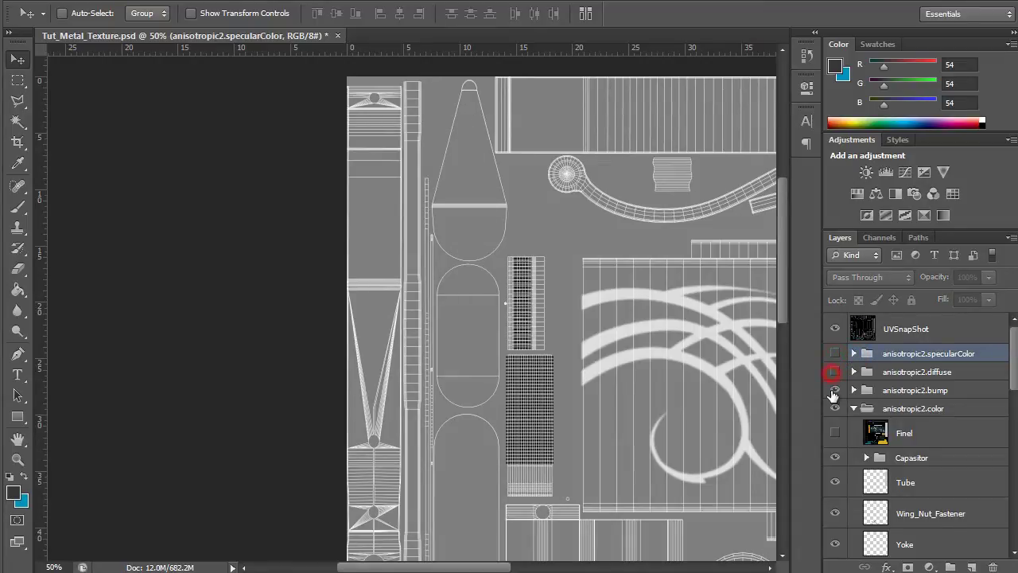
click(833, 390)
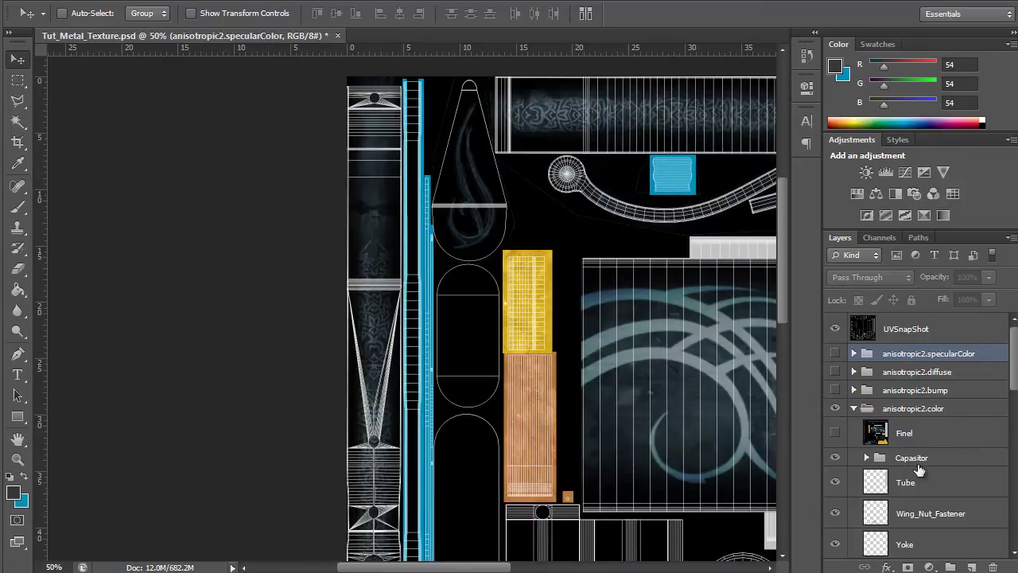
Expand the Frame group in anisotropic2.color to reach its Black_Overlay layers.
click(954, 513)
scroll(970, 533, down, 3)
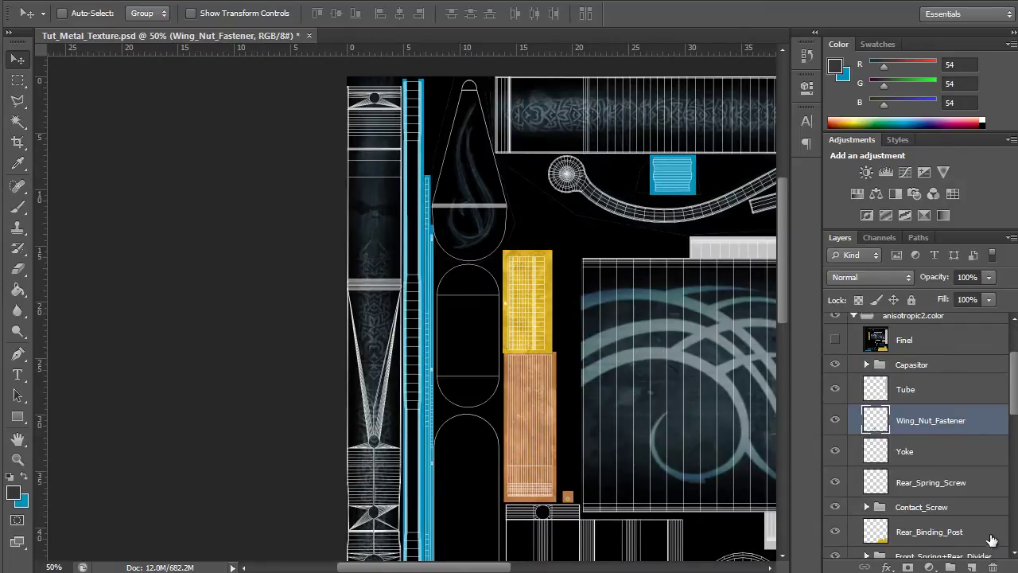
scroll(978, 509, down, 4)
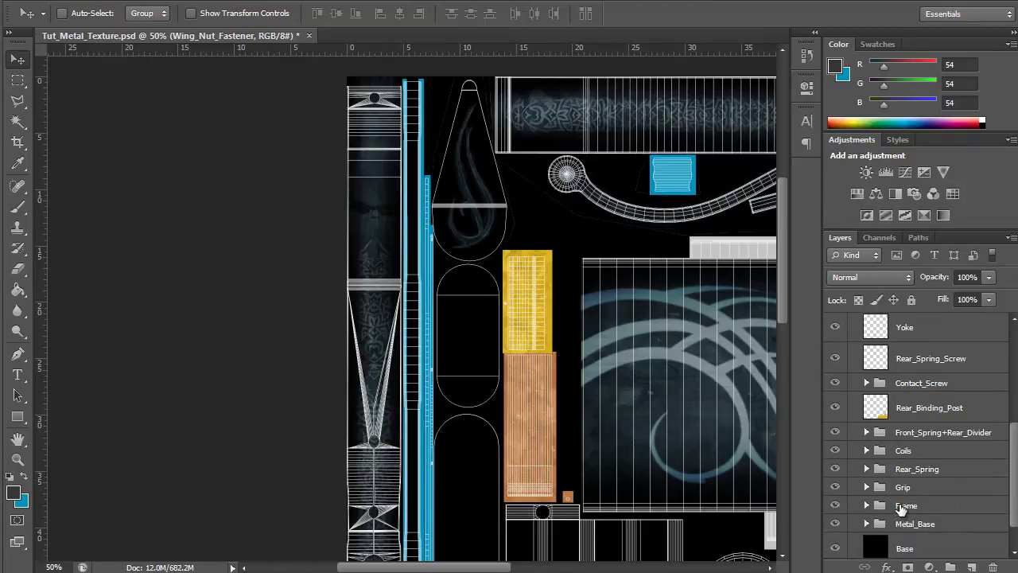
click(902, 505)
click(866, 505)
scroll(954, 490, down, 4)
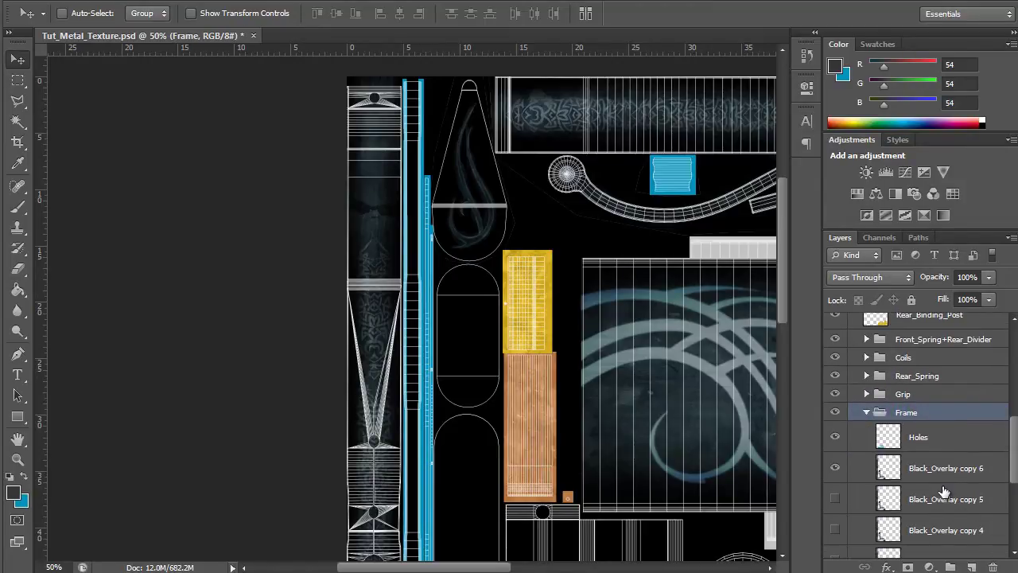
scroll(876, 499, down, 2)
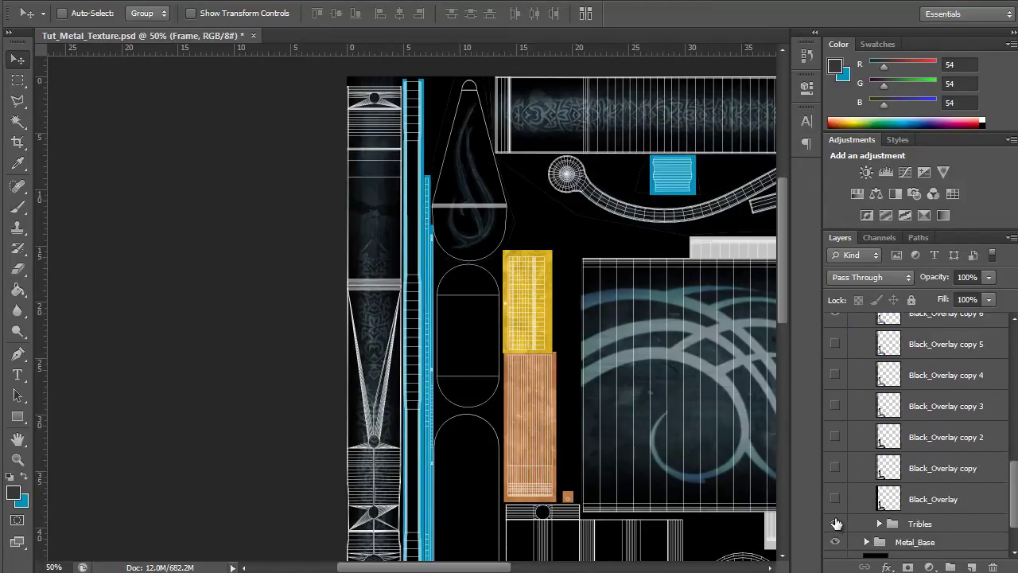
scroll(865, 420, up, 2)
Compare the frame's black overlays, hiding Black_Overlay copy 6 and leaving Black_Overlay copy 2 shown and selected.
click(835, 374)
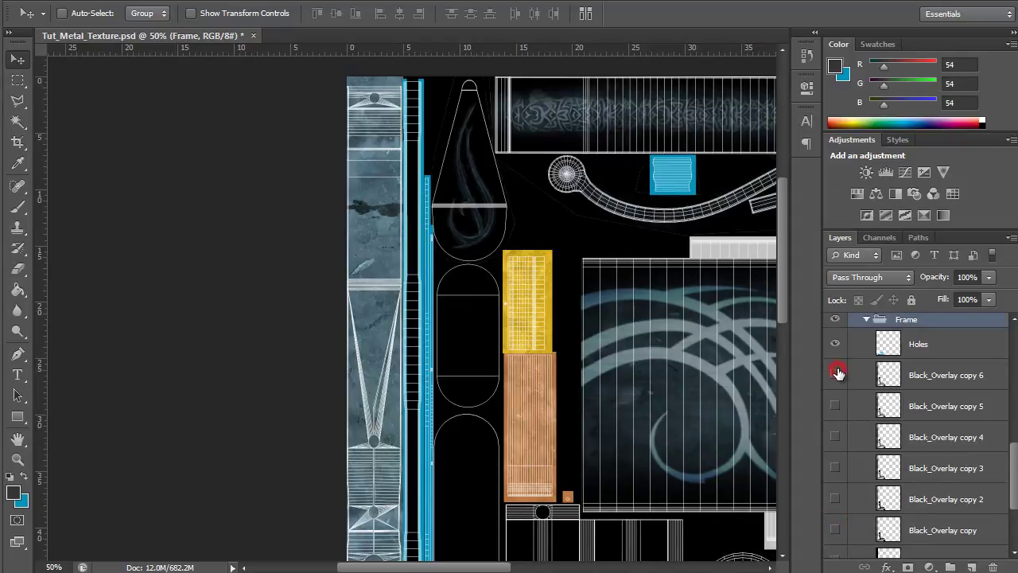
click(836, 404)
click(833, 498)
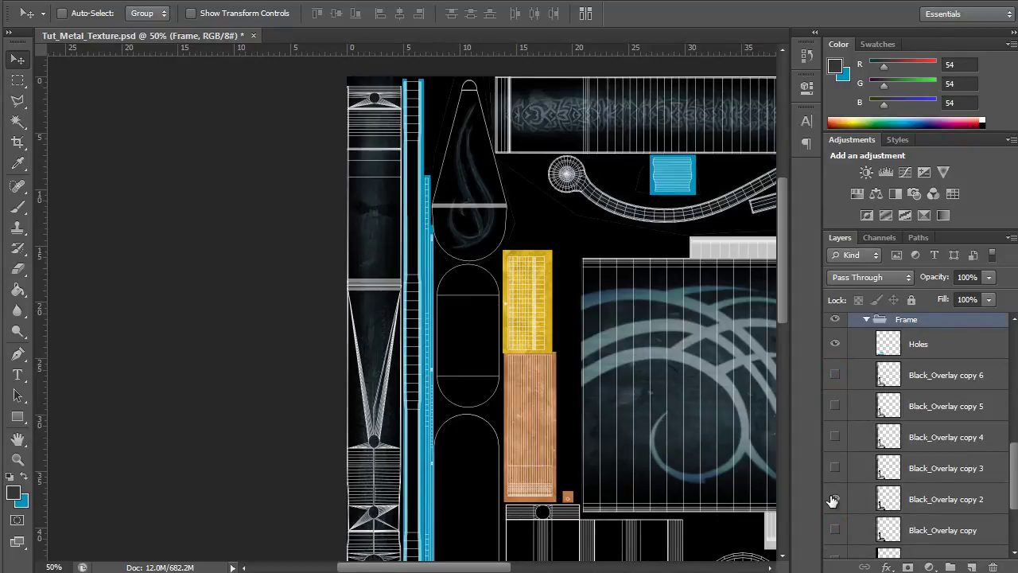
click(974, 501)
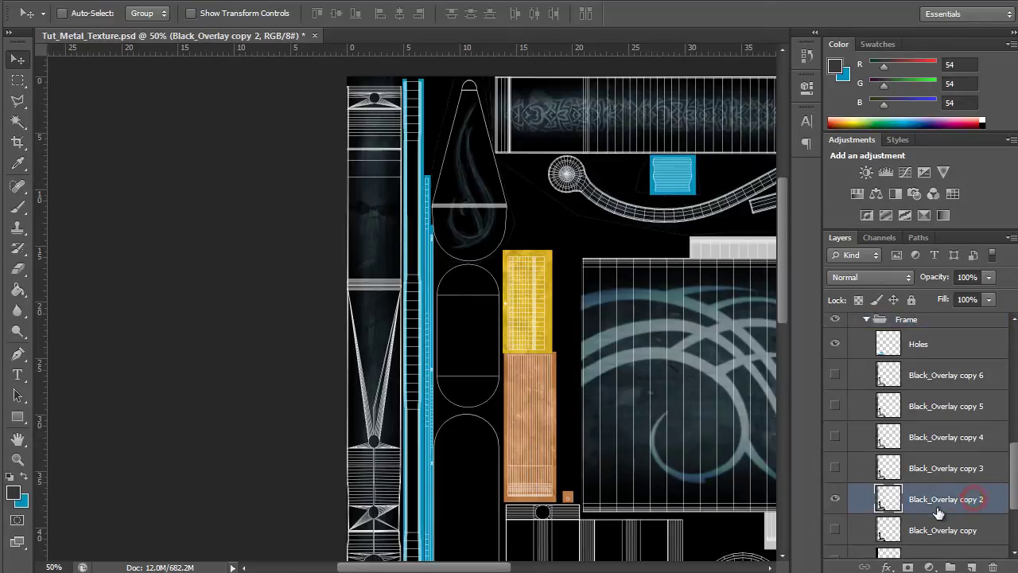
click(836, 468)
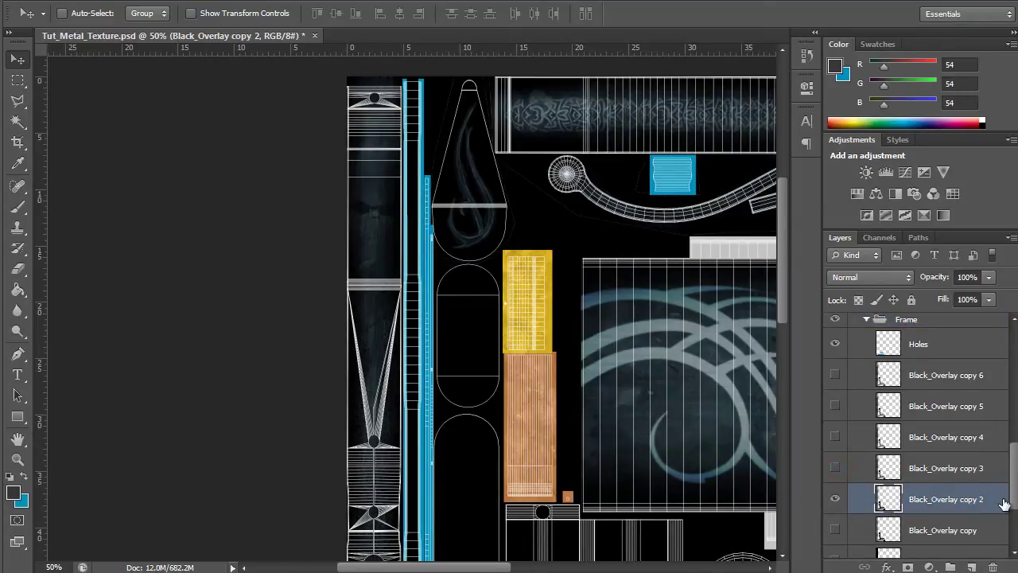
Duplicate Black_Overlay copy 2 to above Black_Overlay copy 6 in the Frame group and show Black_Overlay copy 6 again.
scroll(1003, 506, up, 1)
alt+drag(966, 533, 960, 402)
click(837, 435)
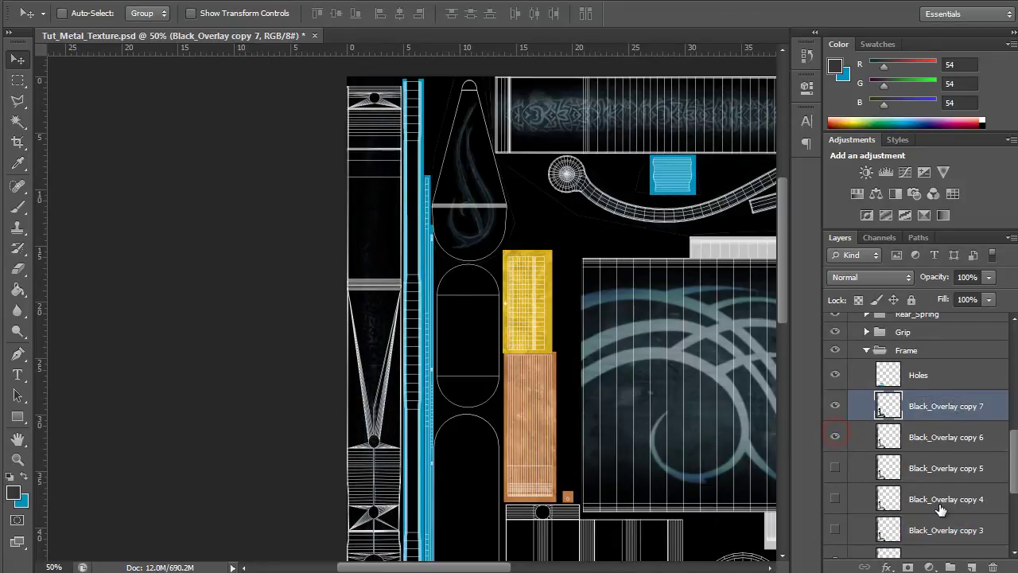
Move Black_Overlay copy 7 out of the Frame group to the top of anisotropic2.specularColor.
scroll(878, 471, down, 4)
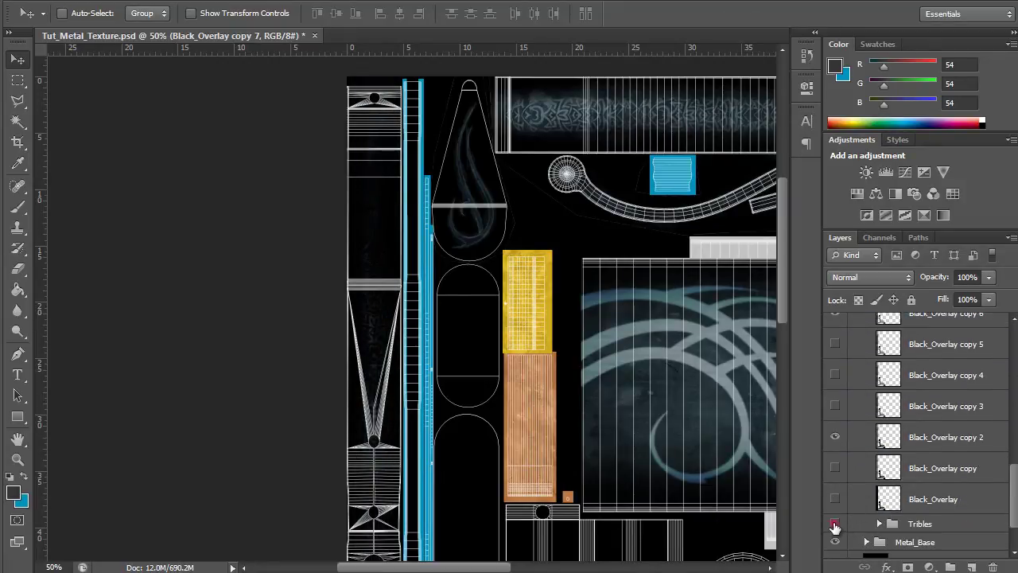
scroll(931, 453, up, 6)
drag(939, 447, 944, 342)
scroll(954, 478, up, 3)
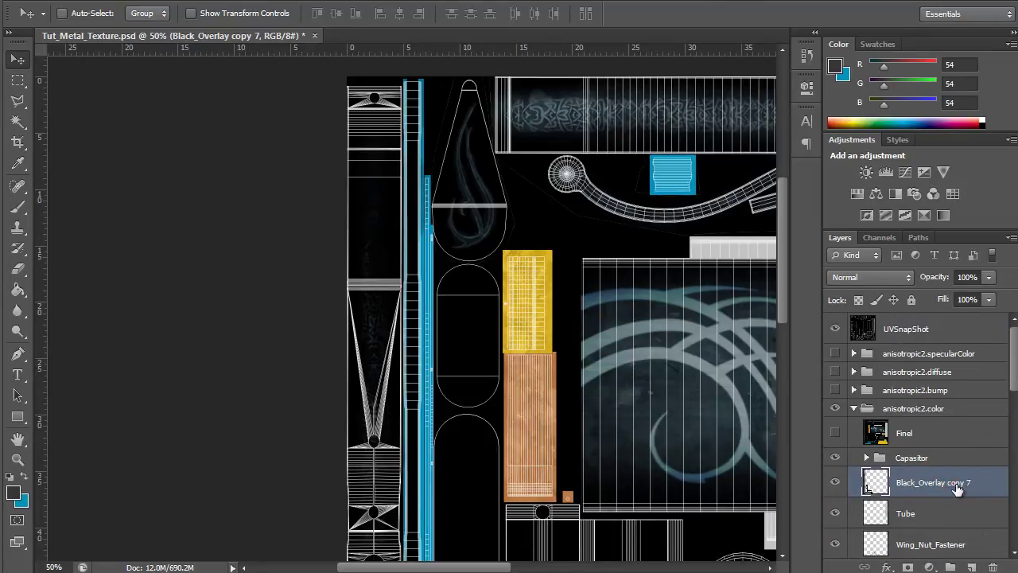
drag(957, 482, 972, 355)
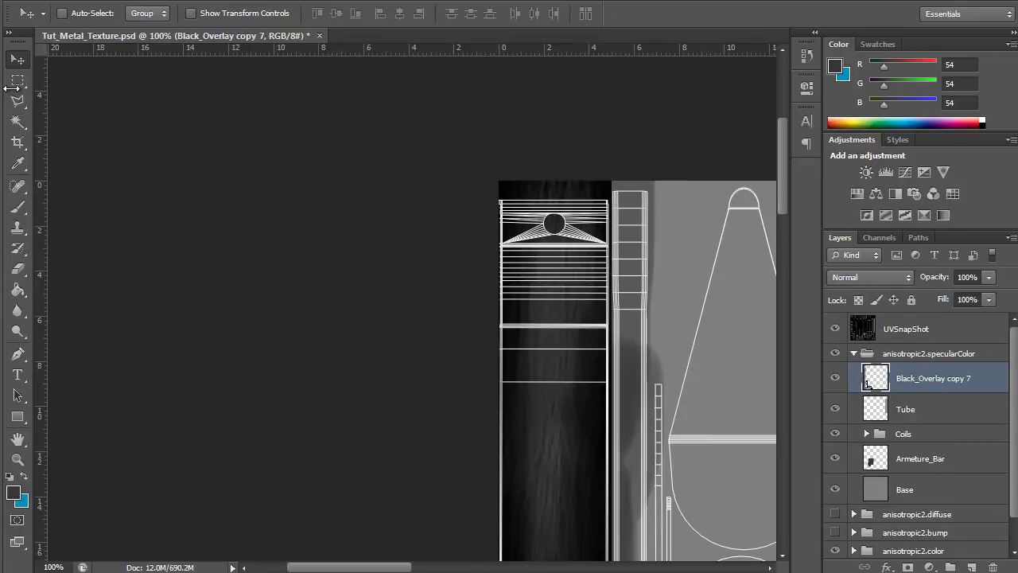
Delete the overlay spill from Black_Overlay copy 7 in a narrow rectangular selection beside the tall frame strip, using 0 px feather, and deselect.
click(22, 80)
ctrl+click(648, 256)
ctrl+click(647, 256)
drag(666, 137, 654, 350)
drag(717, 159, 536, 317)
drag(578, 140, 572, 374)
alt+click(467, 288)
drag(479, 127, 530, 377)
key(Delete)
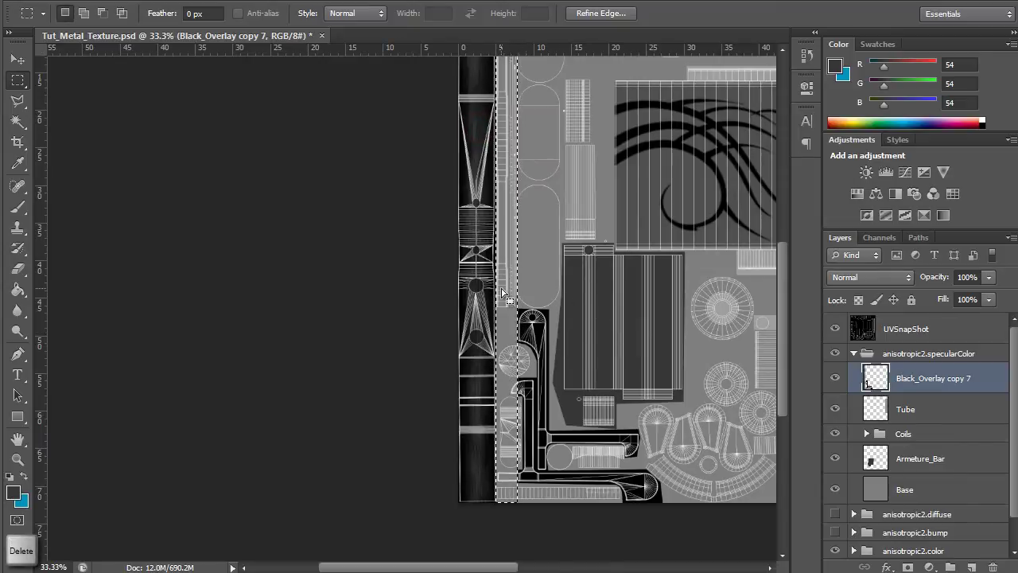
key(ctrl+d)
ctrl+click(578, 499)
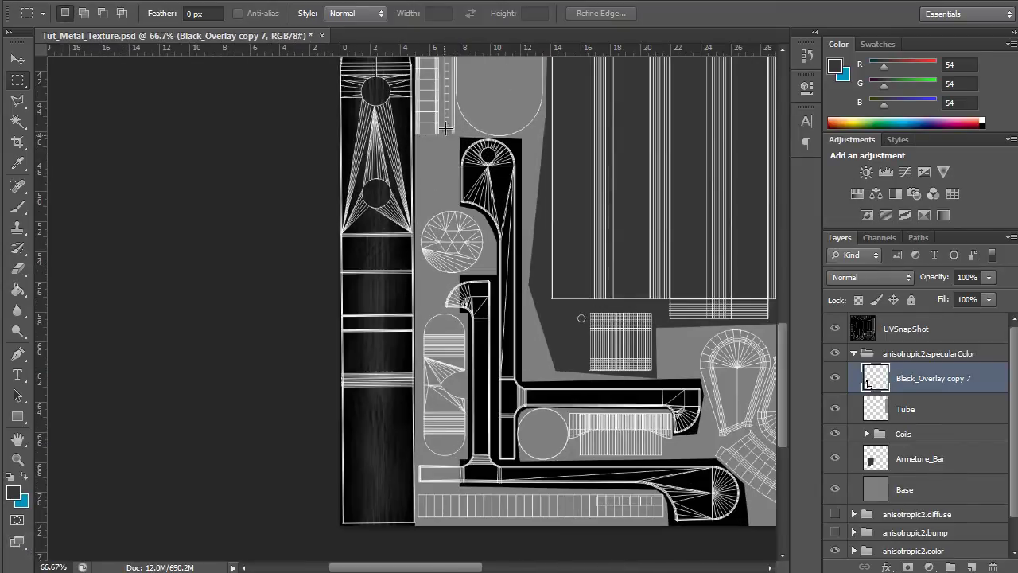
Delete the L-shaped frame pieces from Black_Overlay copy 7 with a large rectangular selection beside the tall strip, and deselect.
drag(435, 125, 740, 549)
key(Delete)
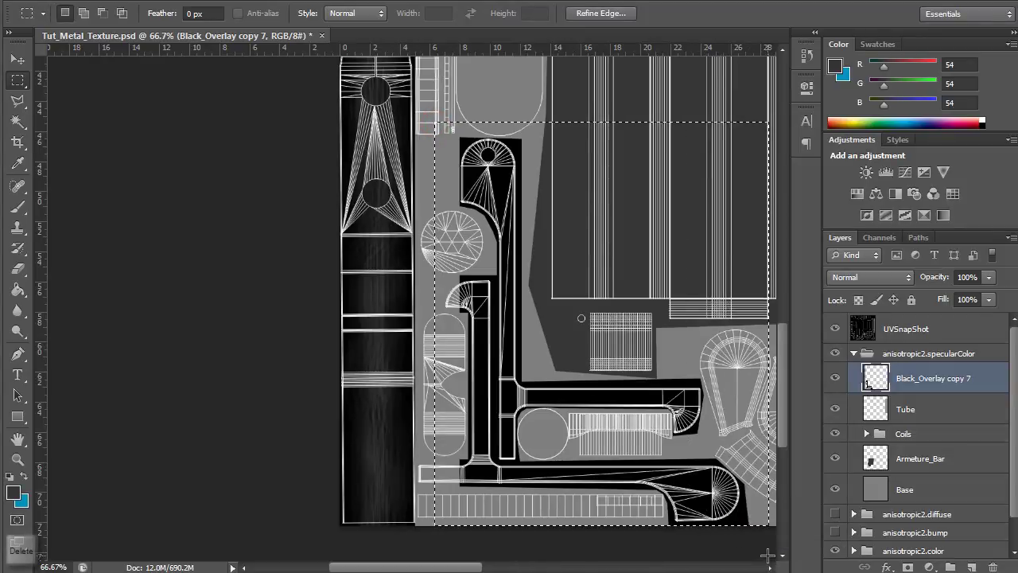
alt+click(562, 368)
drag(614, 200, 691, 472)
ctrl+click(582, 202)
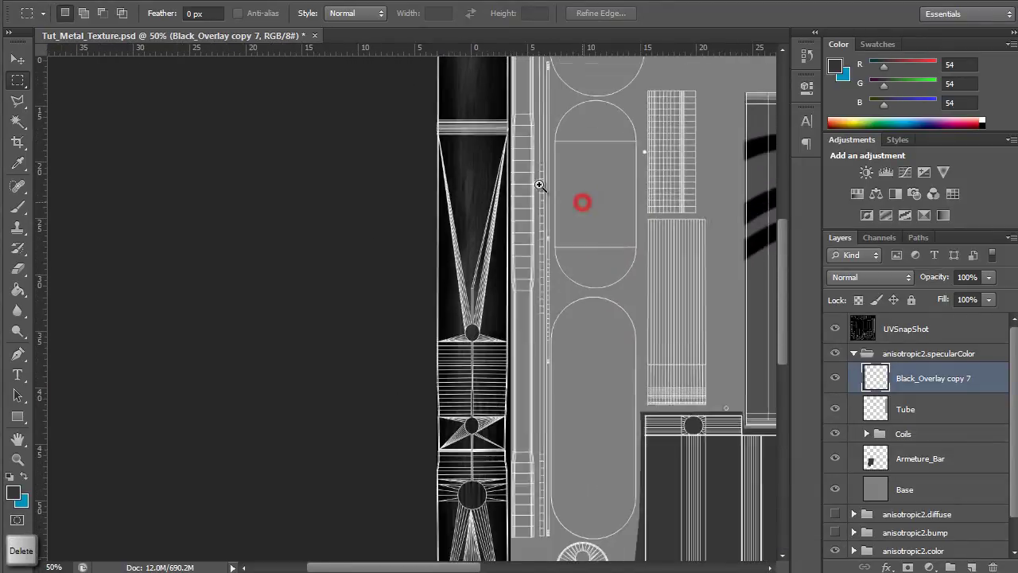
ctrl+click(518, 177)
drag(457, 145, 552, 163)
click(687, 331)
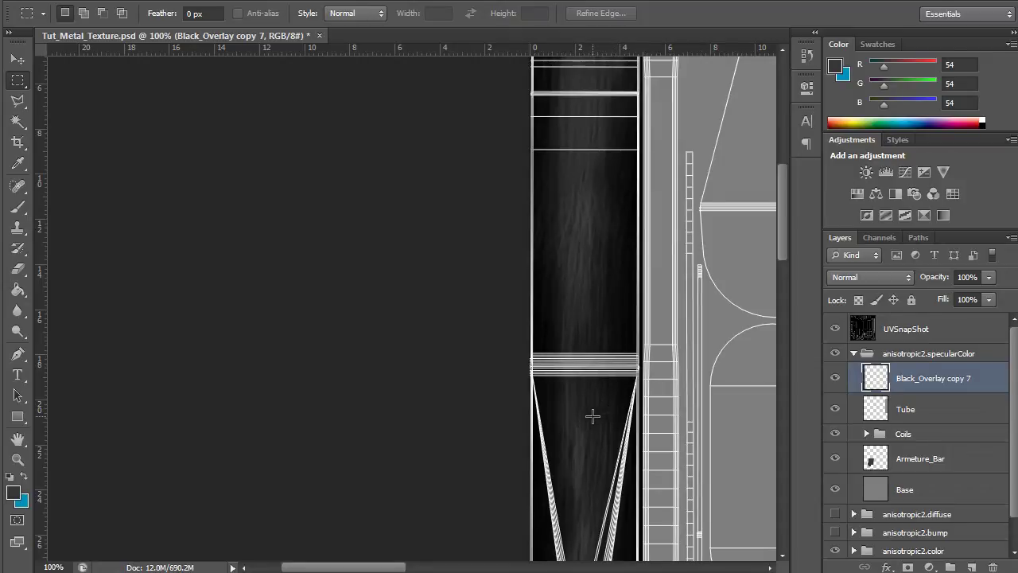
Rename Black_Overlay copy 7 as Frame_Sides.
double_click(953, 377)
text(F)
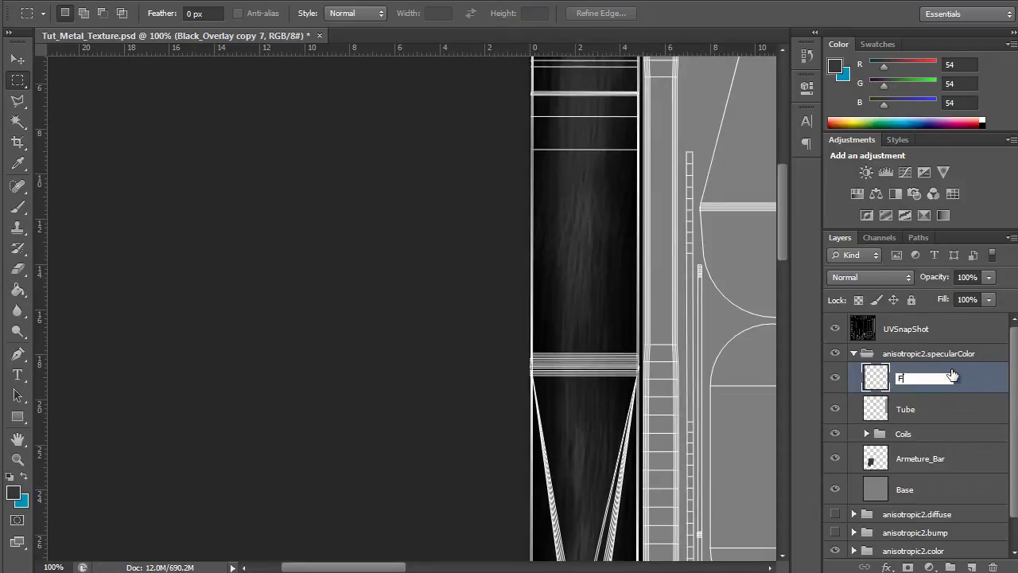
text(rame_Sides)
key(Return)
key(ctrl+minus)
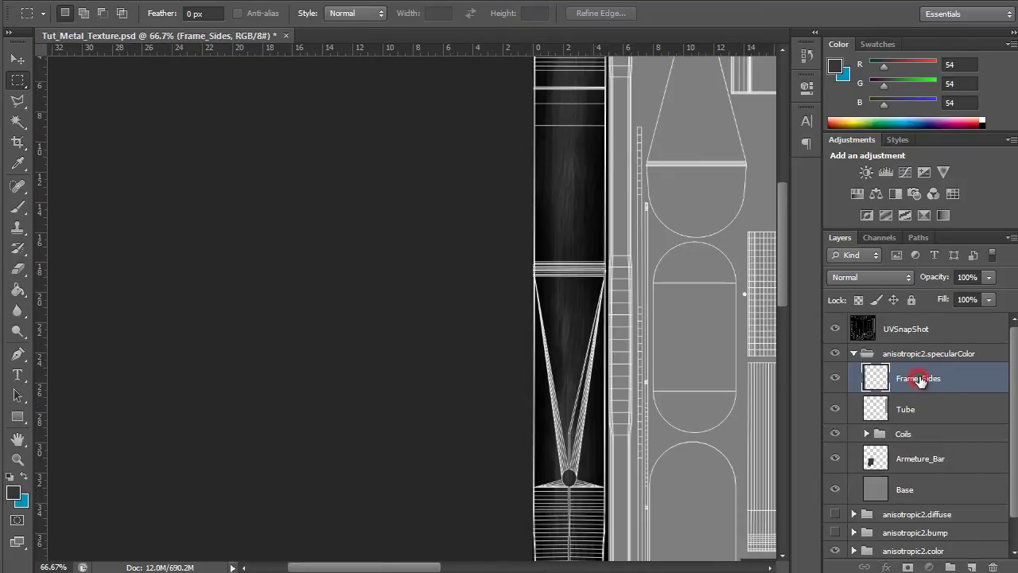
Duplicate the Frame_Sides layer twice and hide the original.
key(ctrl+j)
key(ctrl+j)
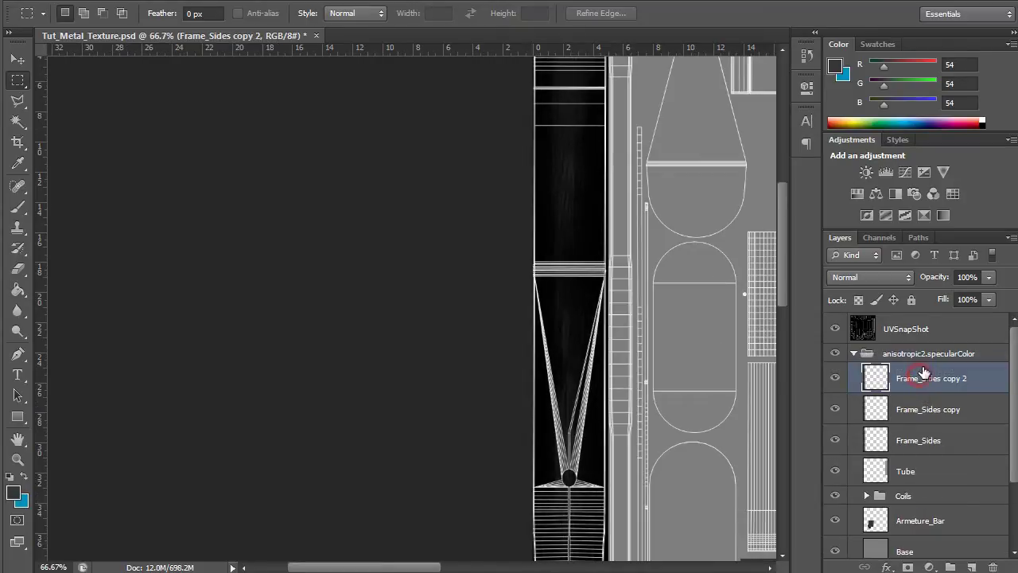
click(835, 439)
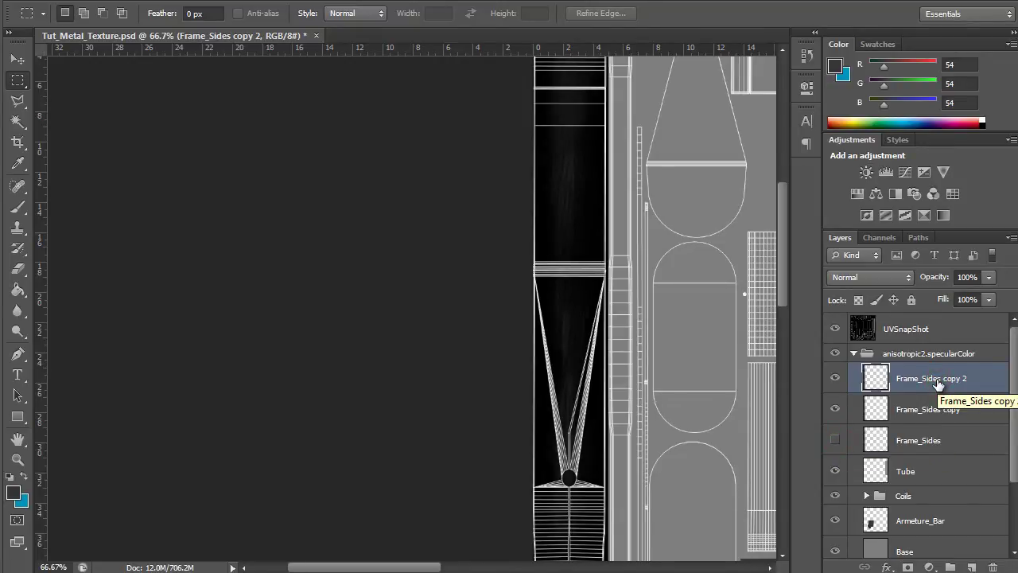
Invert Frame_Sides copy 2 and set its blend mode to Screen.
key(ctrl+i)
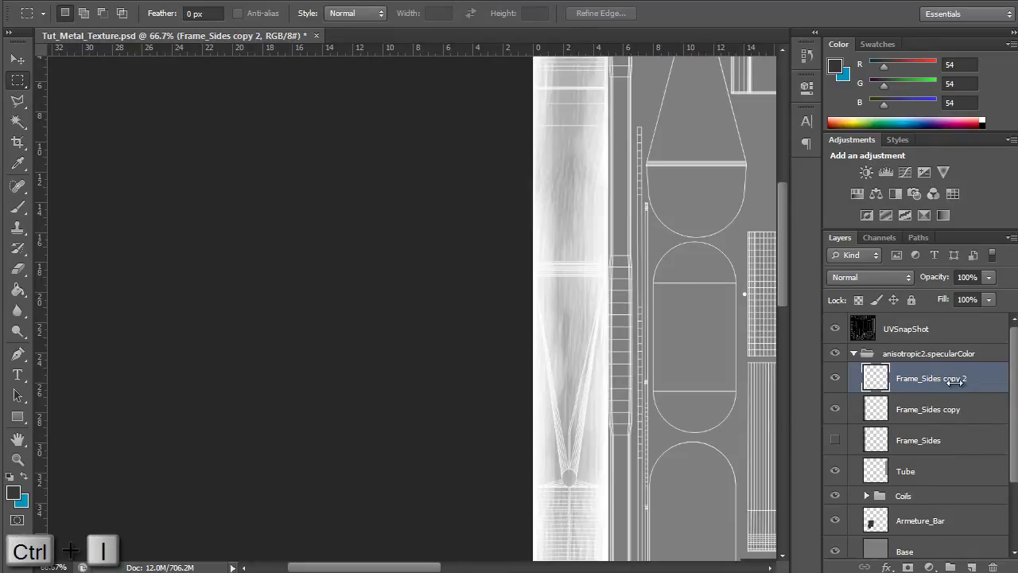
click(907, 278)
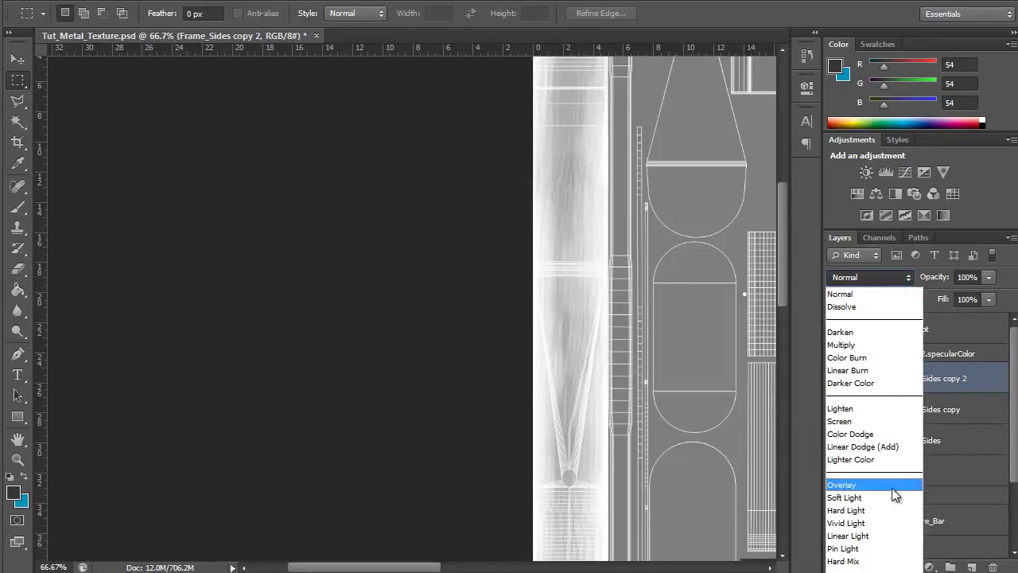
click(886, 422)
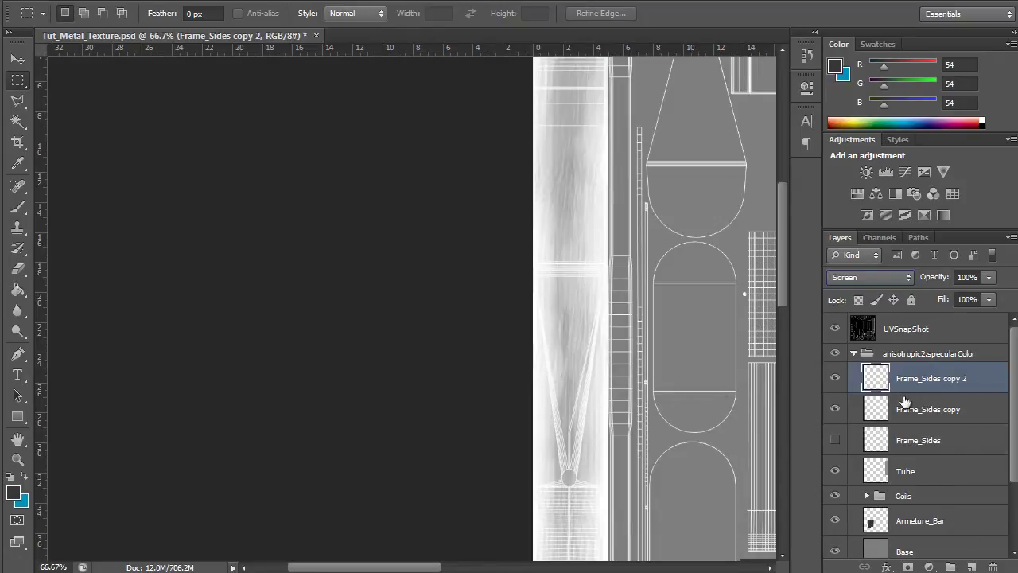
click(878, 278)
click(877, 295)
click(835, 409)
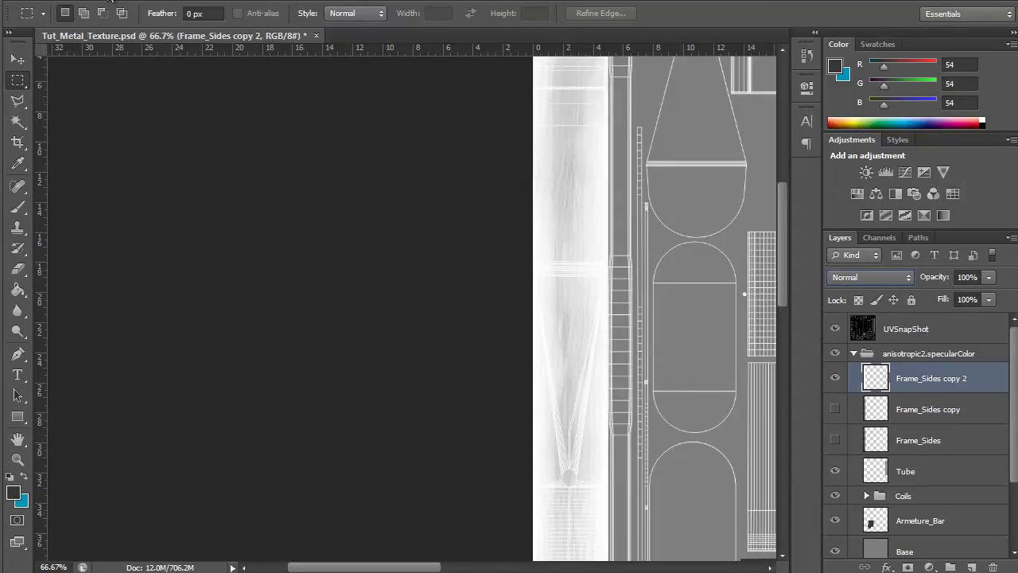
click(111, 3)
click(134, 28)
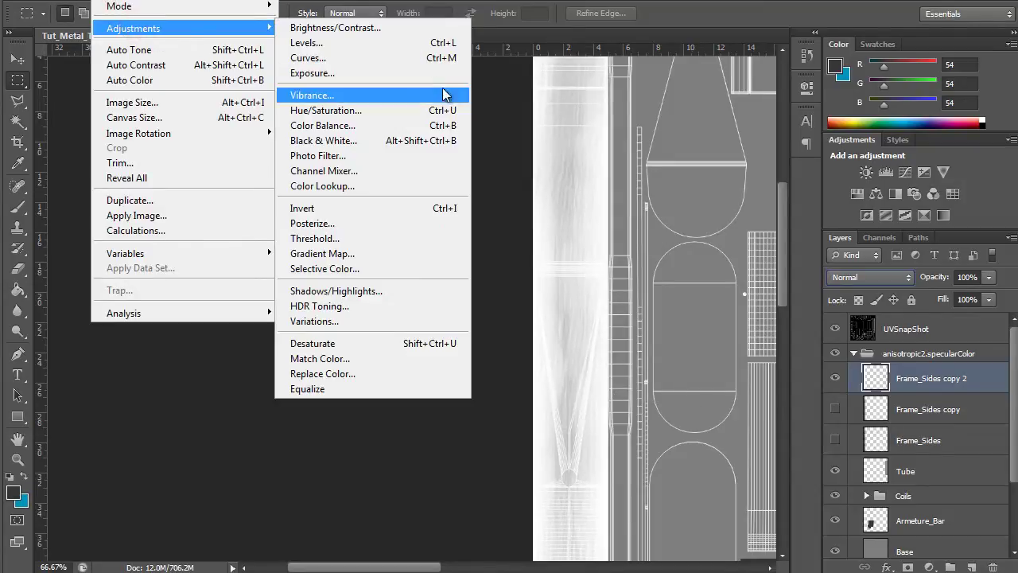
click(424, 59)
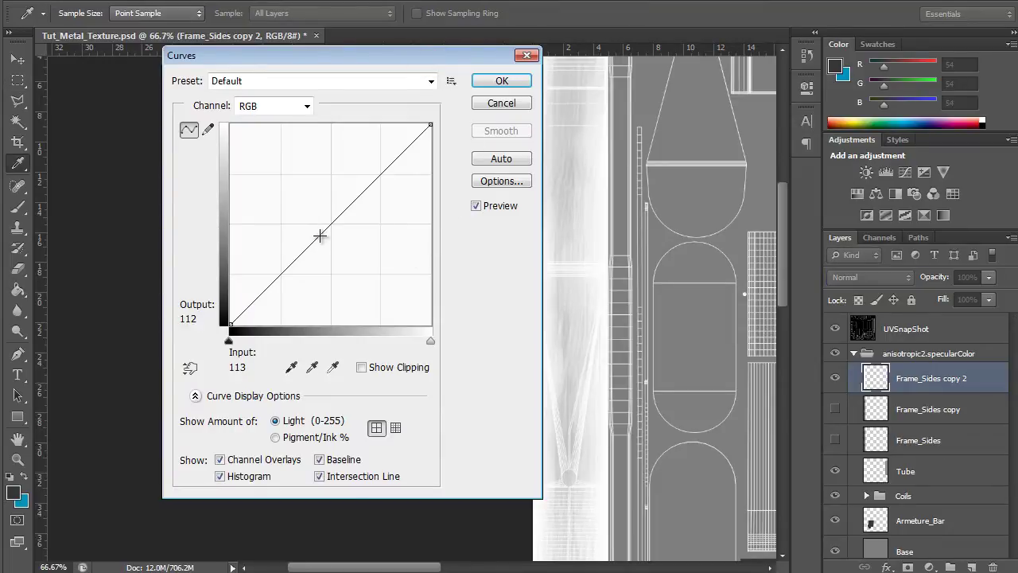
drag(319, 235, 369, 285)
click(515, 106)
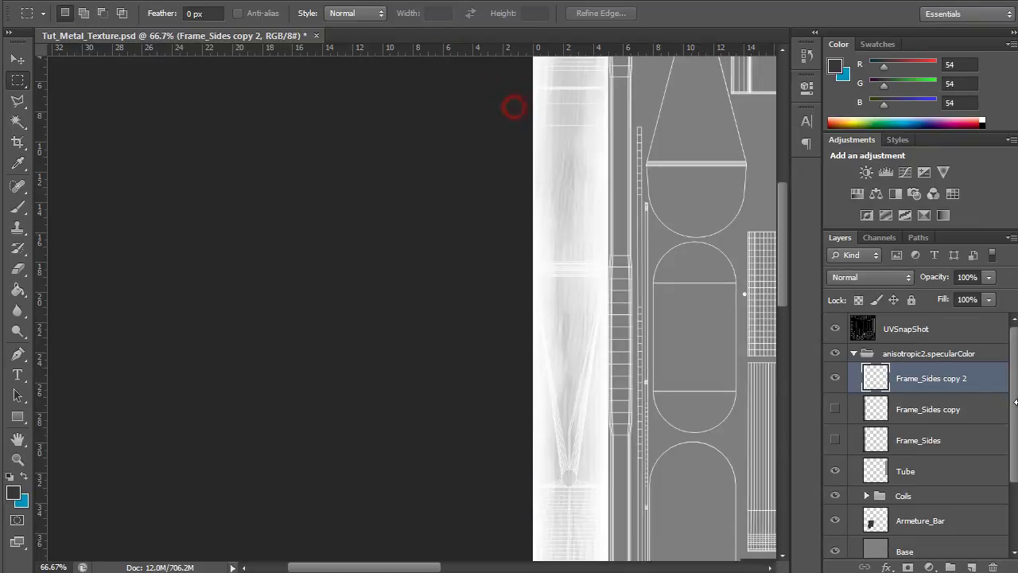
click(886, 280)
click(871, 424)
click(835, 409)
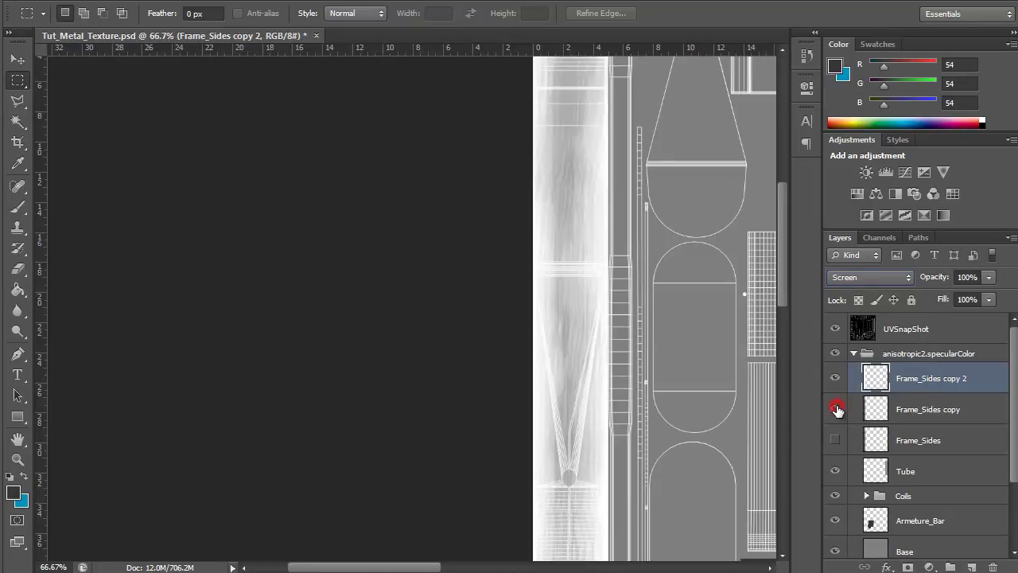
Merge Frame_Sides copy 2 with Frame_Sides copy and darken the merged layer's midtones with Curves.
shift+click(920, 409)
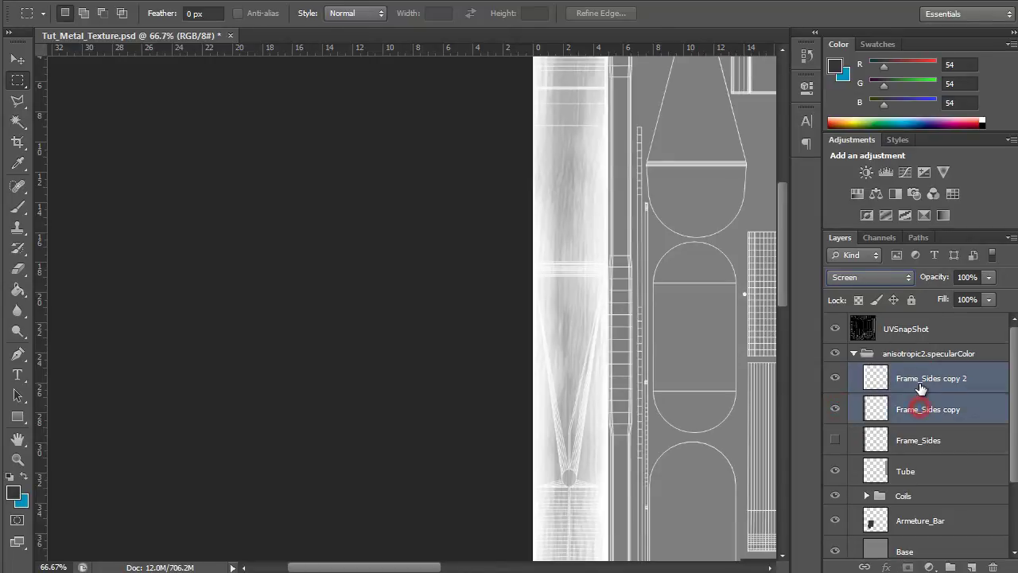
key(ctrl+e)
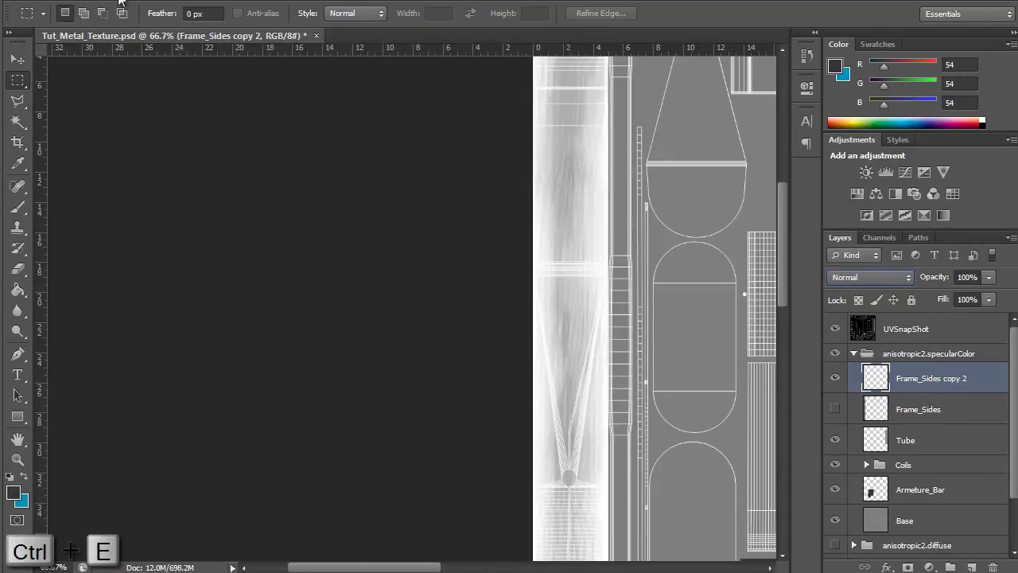
click(114, 2)
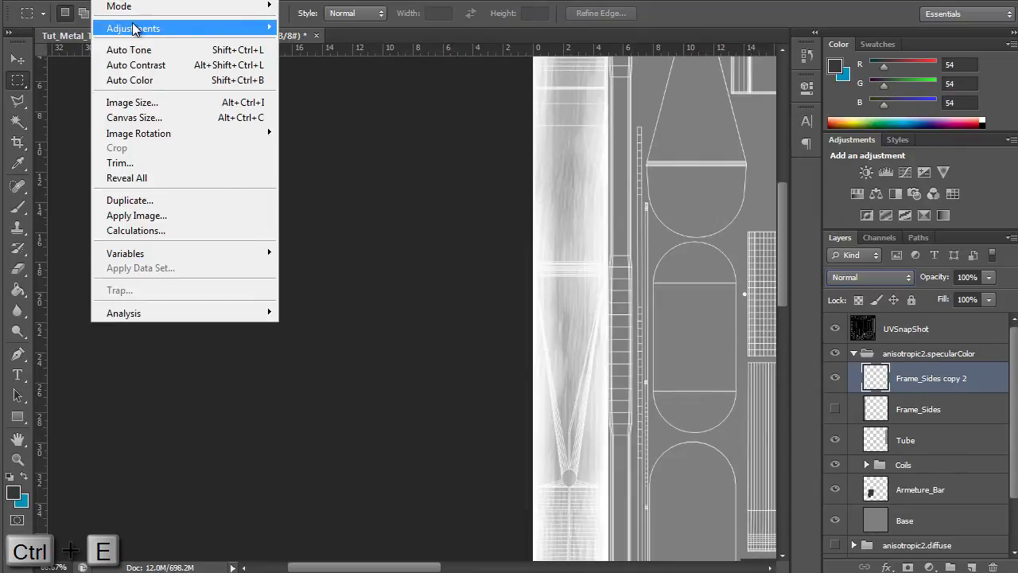
click(136, 26)
click(375, 59)
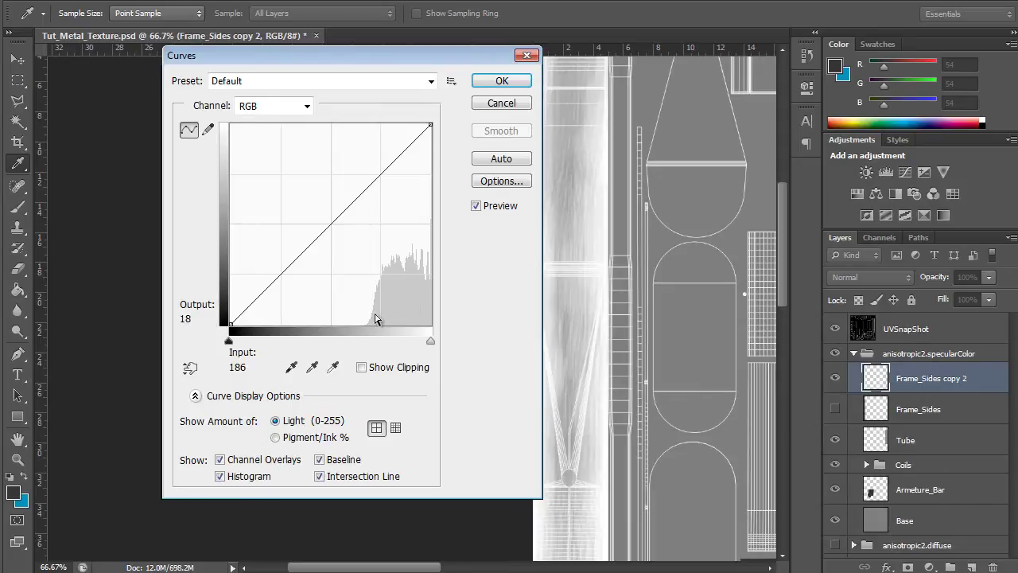
drag(311, 248, 354, 277)
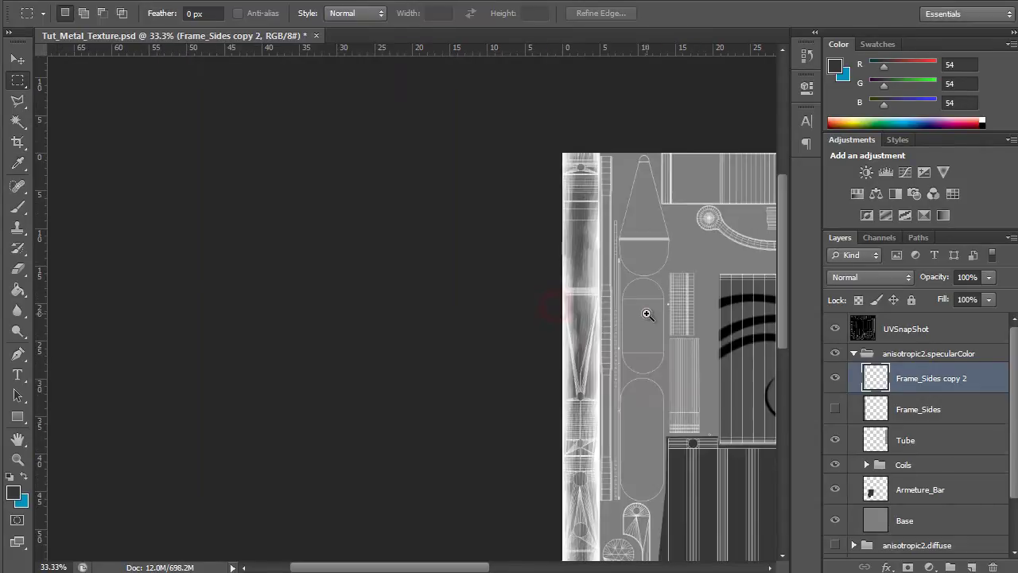
ctrl+click(645, 314)
ctrl+click(645, 314)
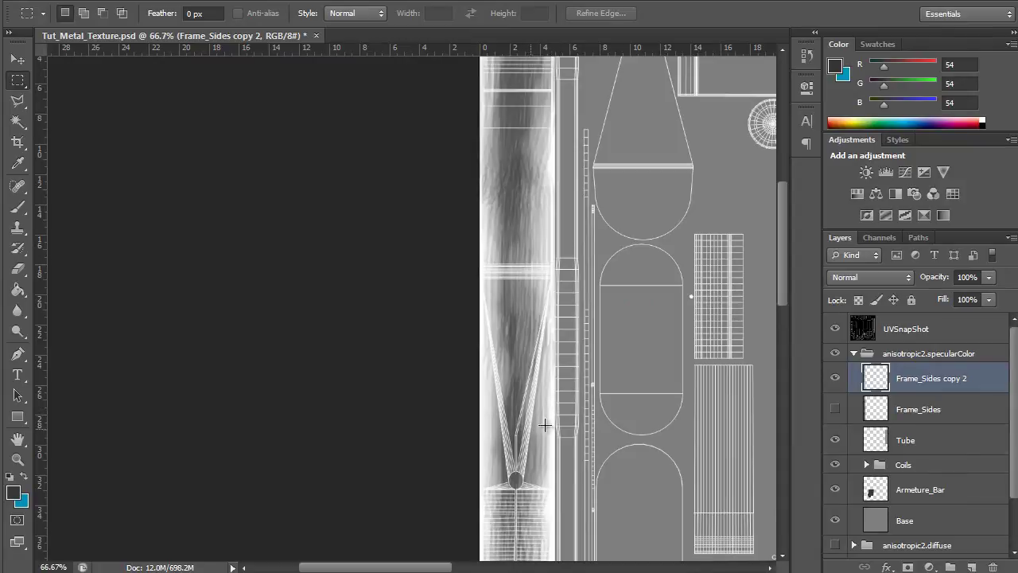
Darken the merged Frame_Sides copy 2 layer with Hue/Saturation by lowering its Lightness to below -53.
key(ctrl+u)
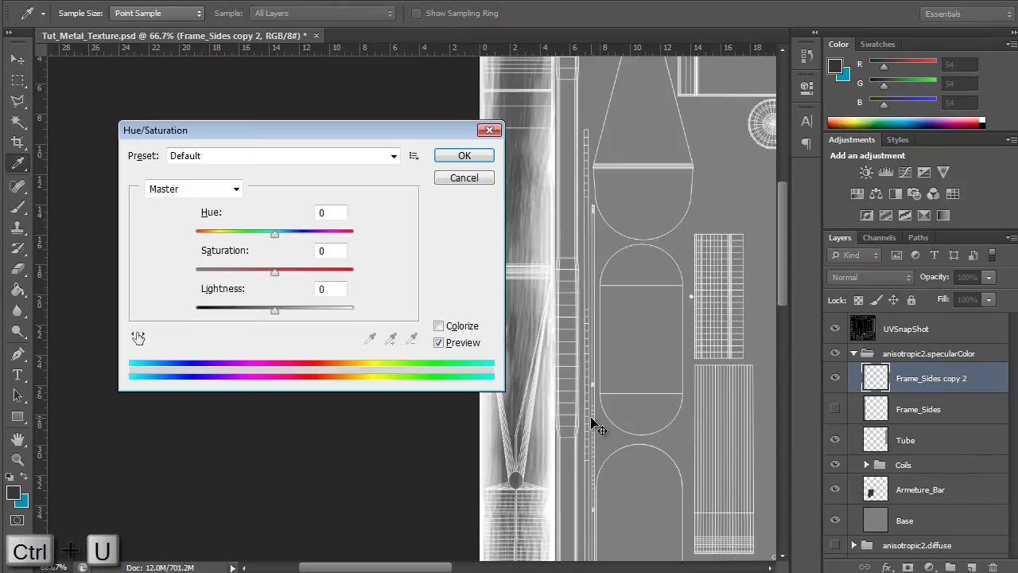
drag(274, 310, 233, 312)
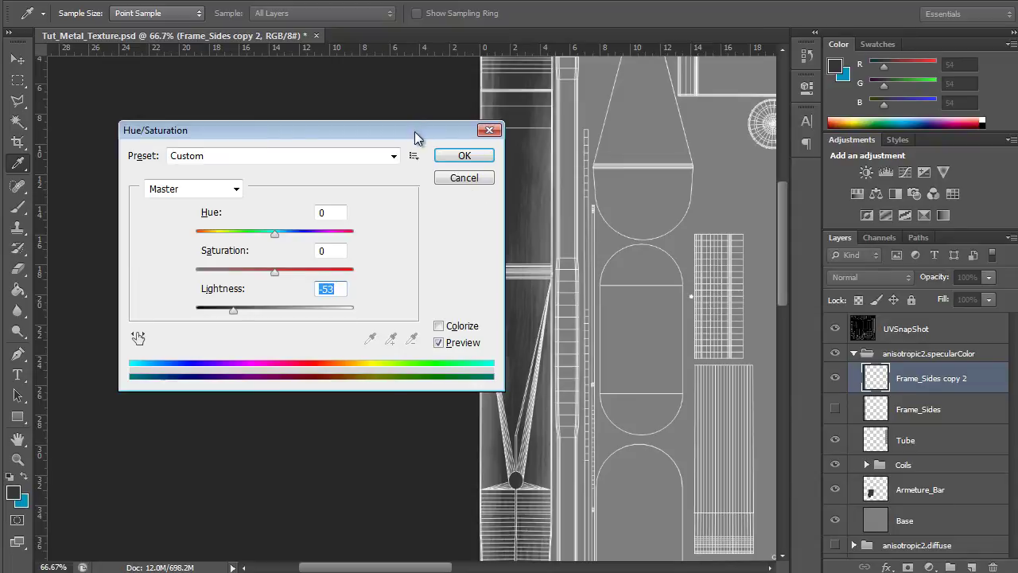
drag(232, 312, 224, 315)
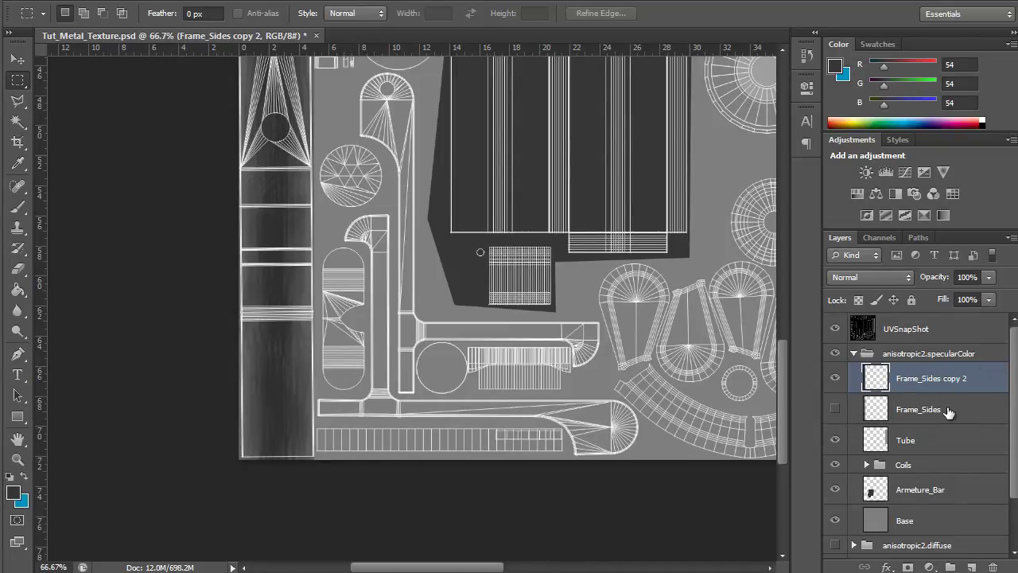
Rename both Frame_Sides copy 2 and the hidden Frame_Sides layer as Frame_Strip.
click(919, 409)
double_click(919, 409)
double_click(920, 409)
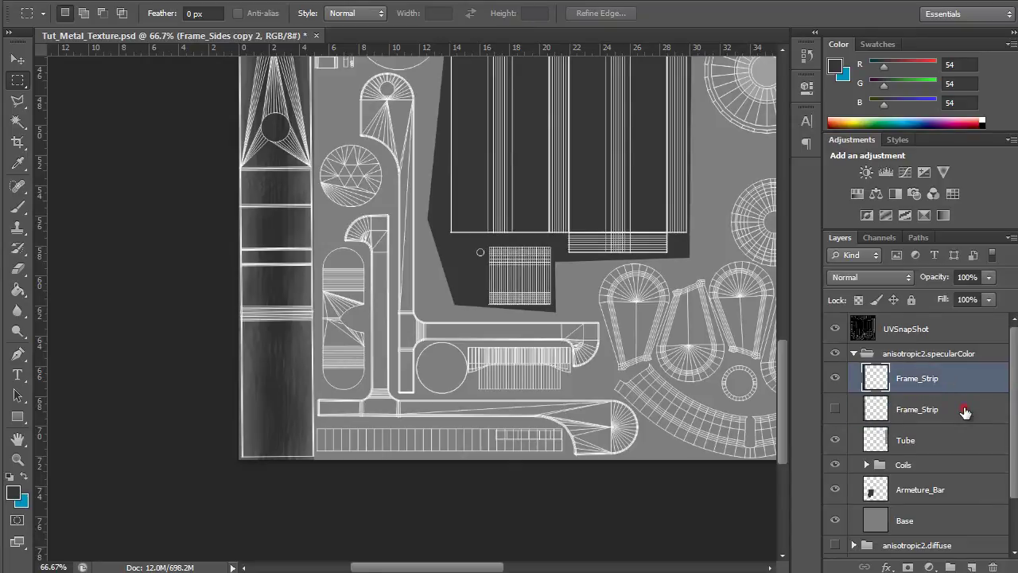
click(964, 408)
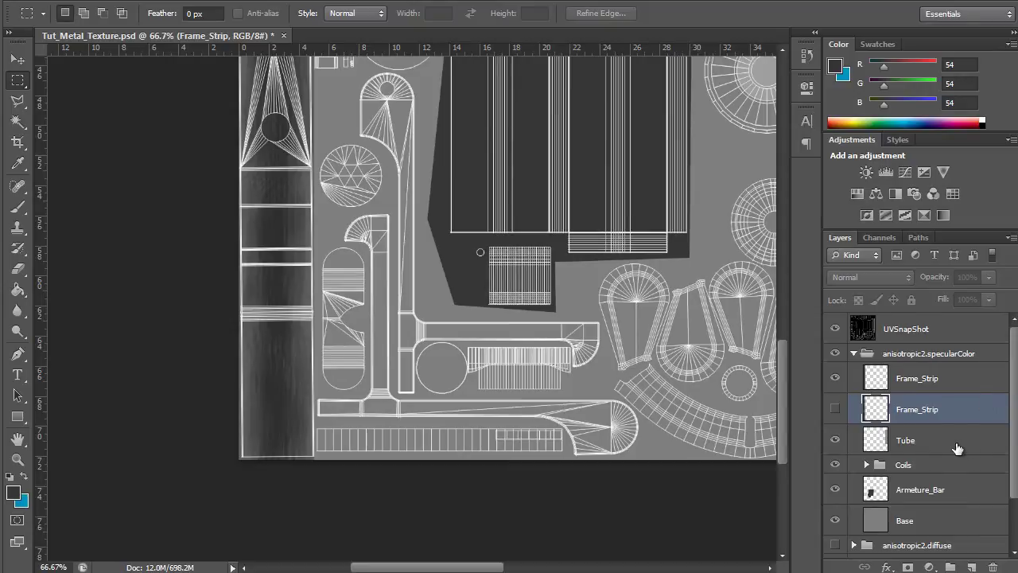
Hide anisotropic2.specularColor and duplicate Black_Overlay copy 6 from the Frame group of anisotropic2.color to the top of the hidden group.
scroll(957, 449, down, 2)
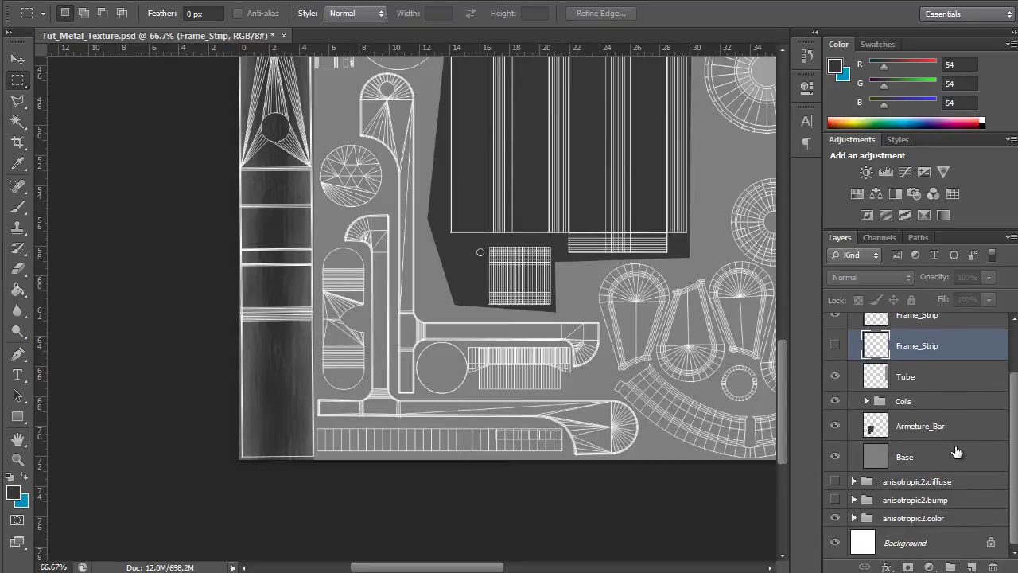
scroll(831, 362, up, 2)
click(835, 352)
scroll(854, 523, down, 3)
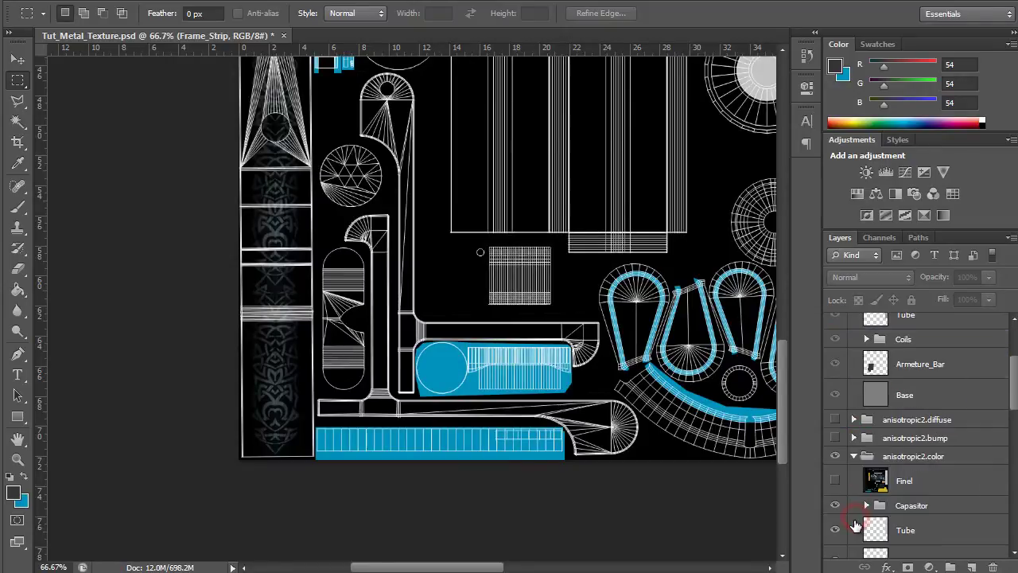
scroll(923, 461, down, 5)
scroll(936, 431, up, 1)
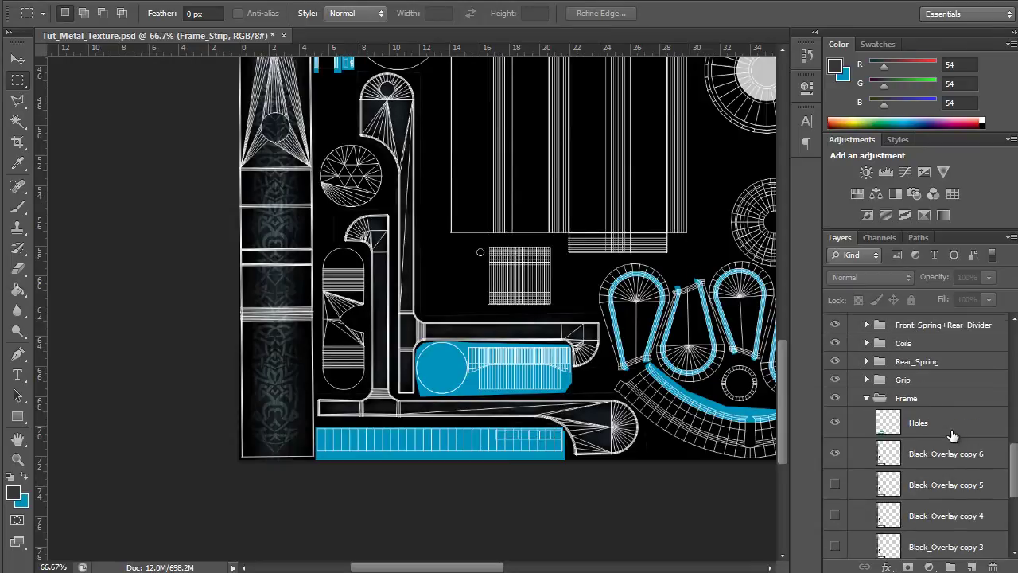
click(967, 454)
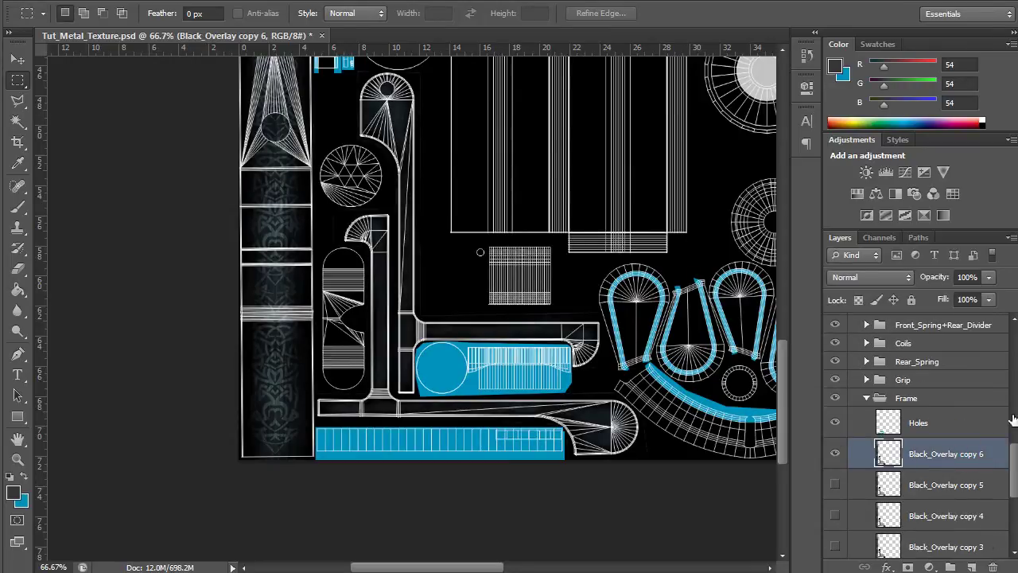
alt+drag(939, 453, 905, 401)
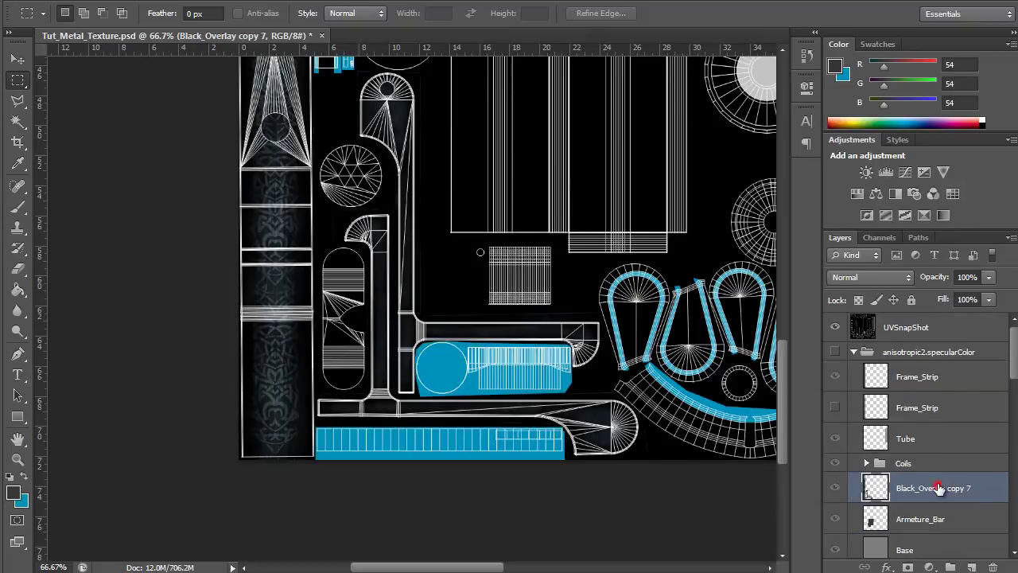
drag(939, 489, 935, 363)
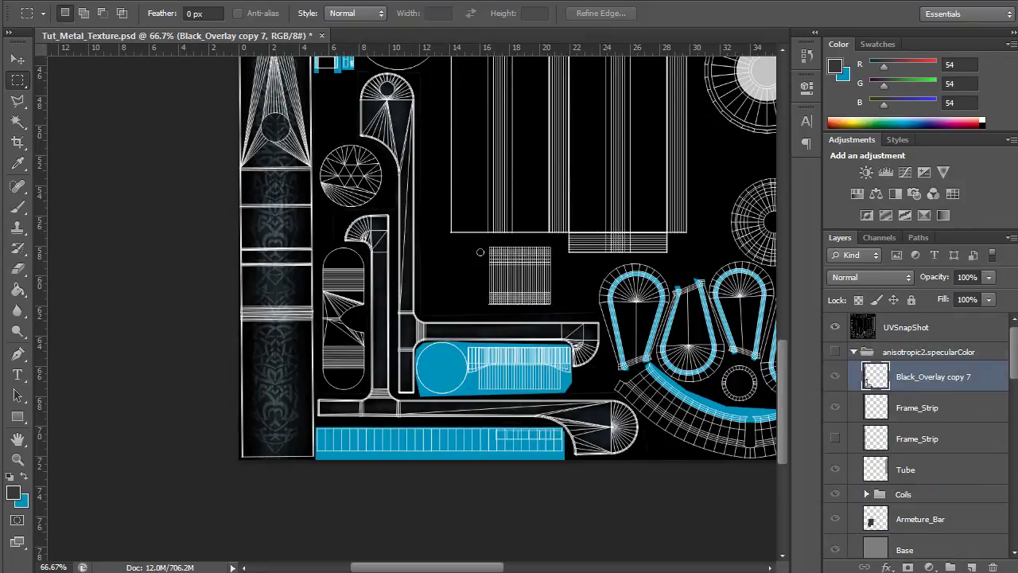
Show the anisotropic2.specularColor group again and rename its Black_Overlay copy 7 layer as Frame_Sides.
click(835, 352)
key(ctrl+plus)
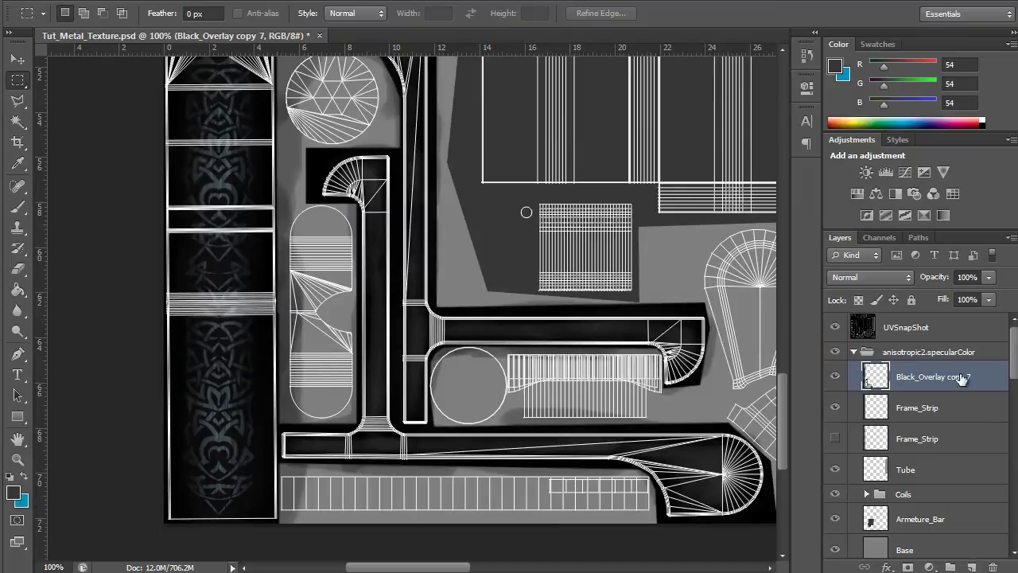
double_click(924, 376)
text(Frame_Sides)
key(Return)
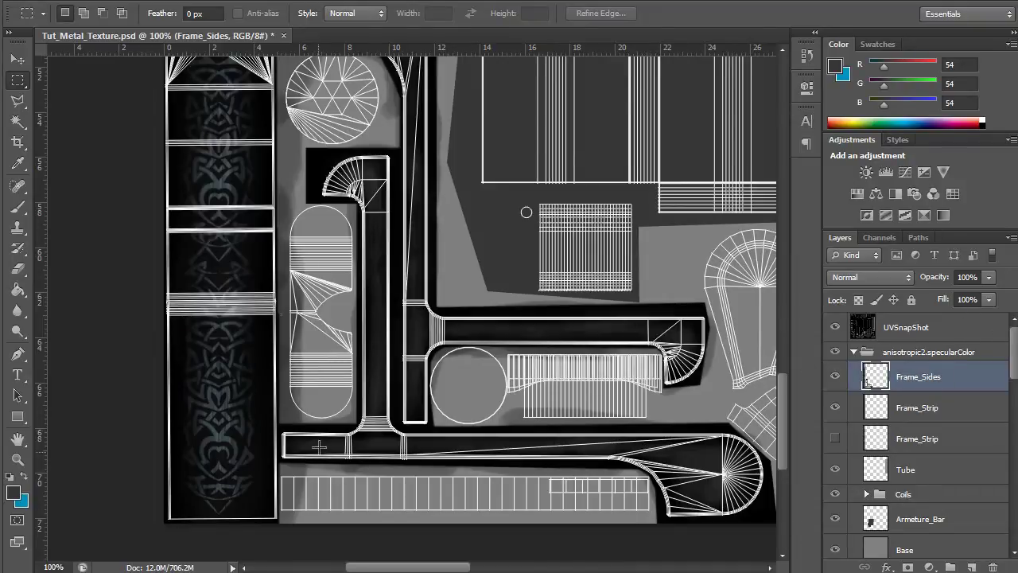
Delete the patterned overlay covering the tall frame strip from the Frame_Sides layer using a rectangular selection.
drag(146, 541, 276, 371)
key(Delete)
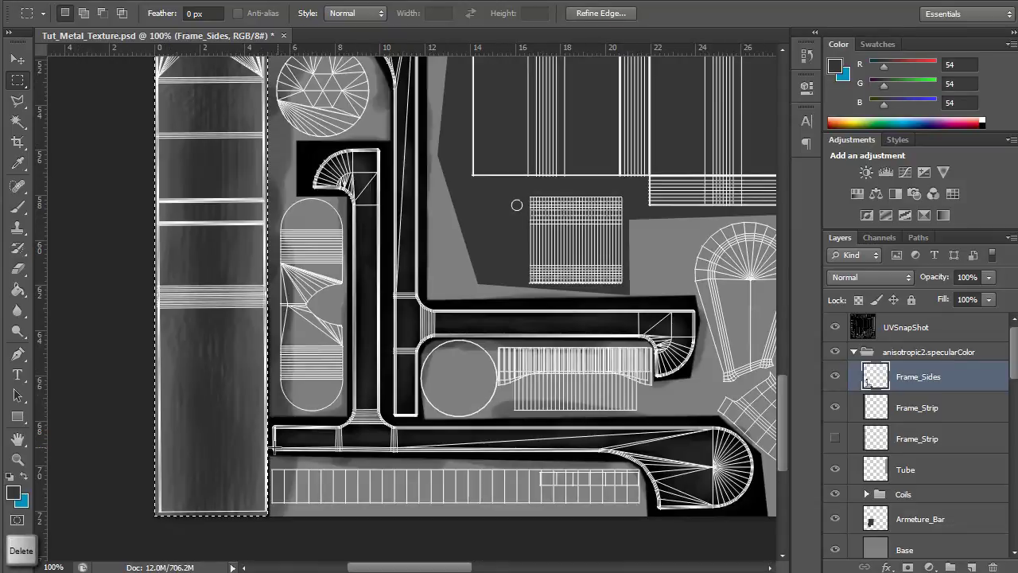
Clear the leftover overlay around the ladder-shaped UV strip beneath the frame sides from Frame_Sides, adjusting the selection with Transform Selection.
drag(451, 266, 464, 306)
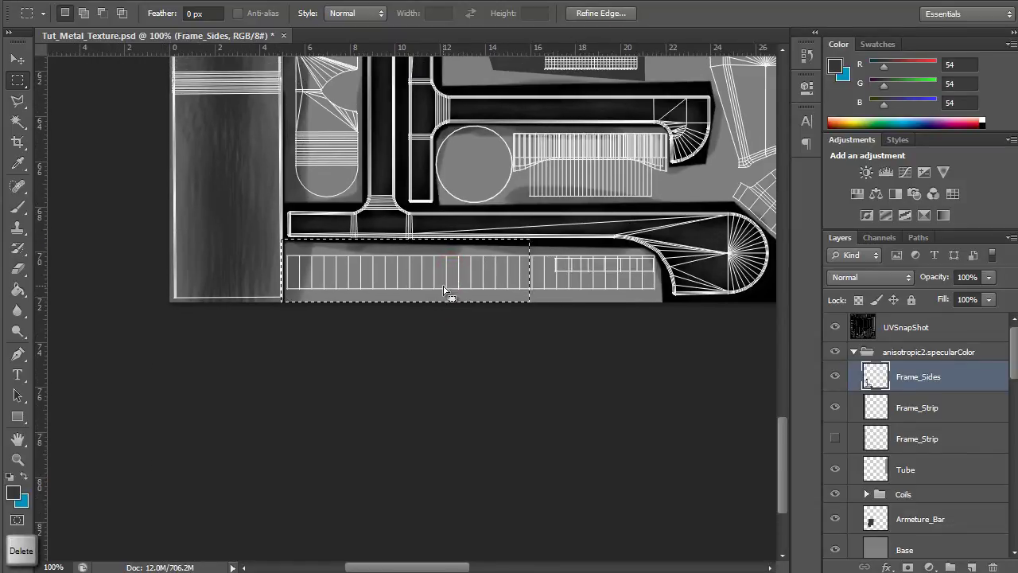
click(228, 2)
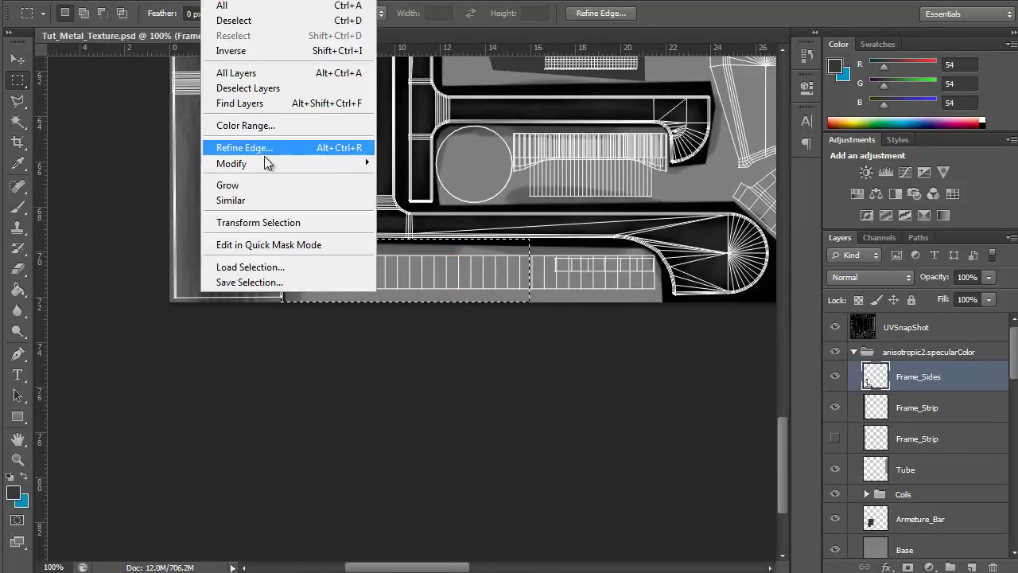
click(277, 222)
drag(462, 265, 466, 265)
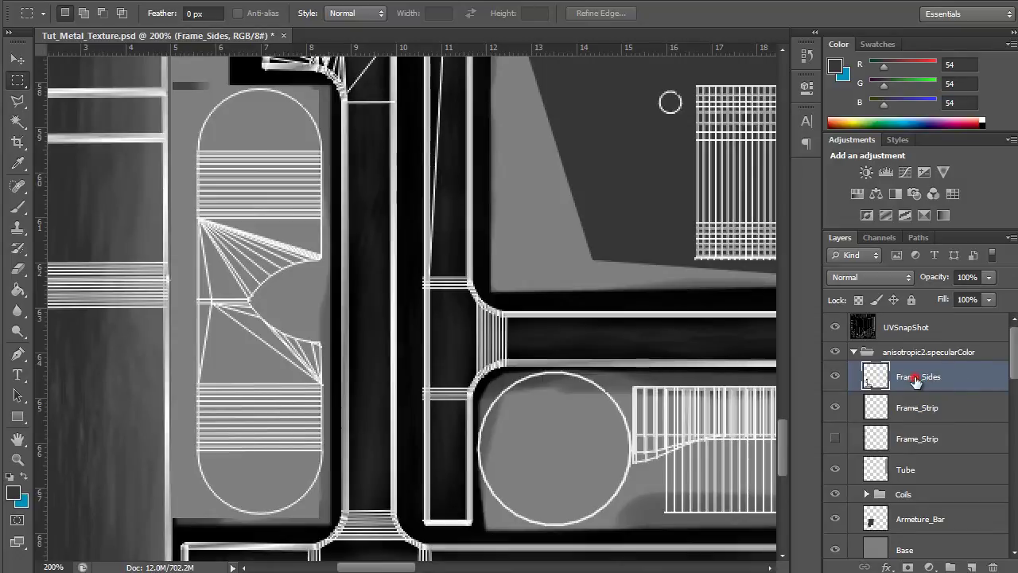
Duplicate the Frame_Sides layer twice and hide the original.
key(ctrl+j)
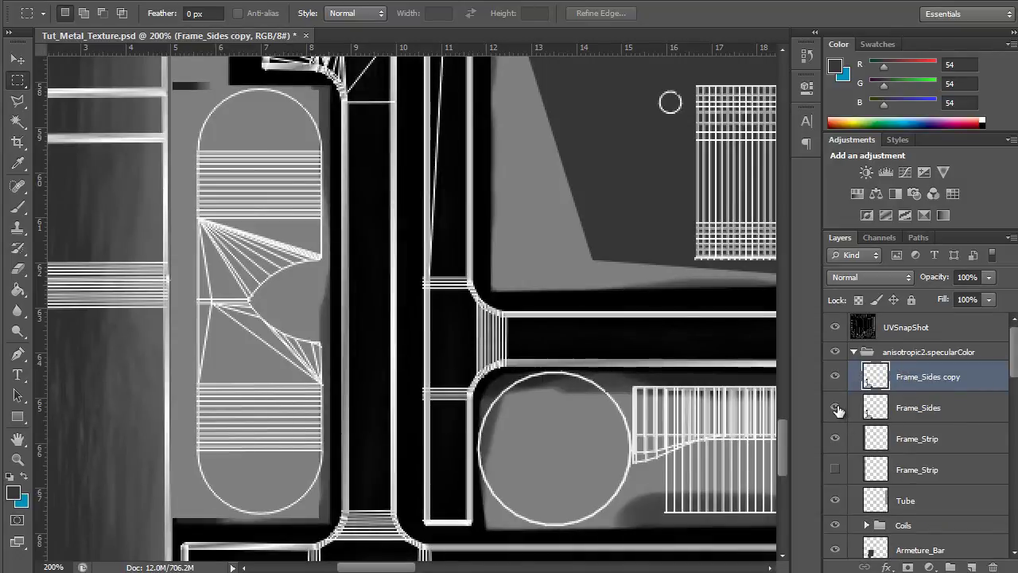
click(835, 408)
key(ctrl+j)
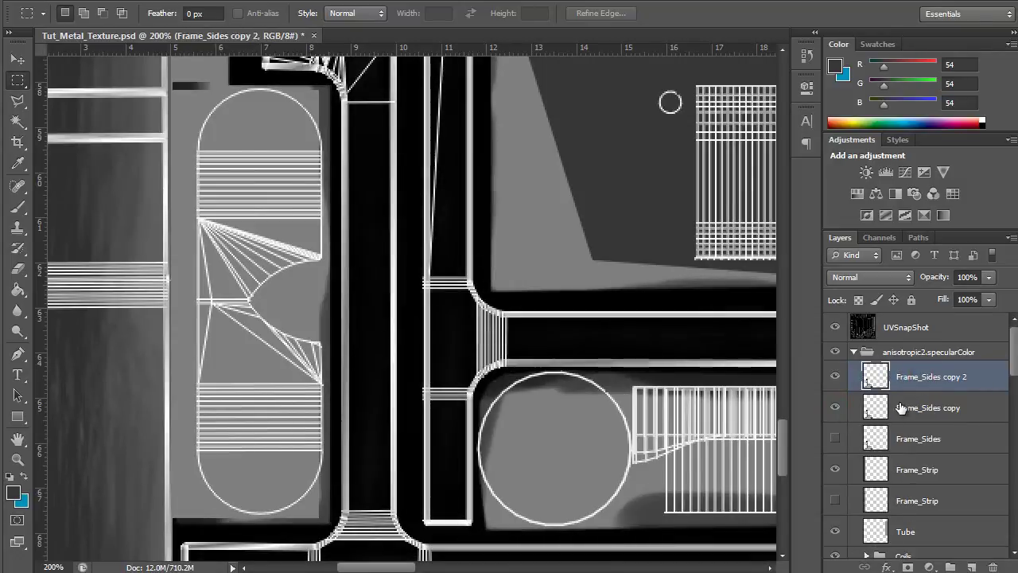
Invert Frame_Sides copy 2 and merge it with Frame_Sides copy.
key(ctrl+i)
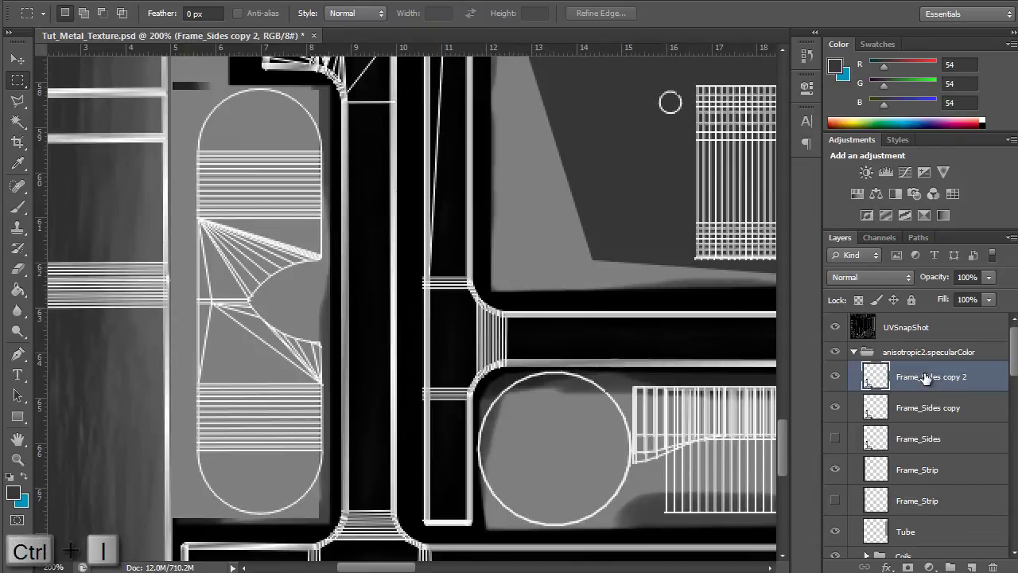
ctrl+click(928, 412)
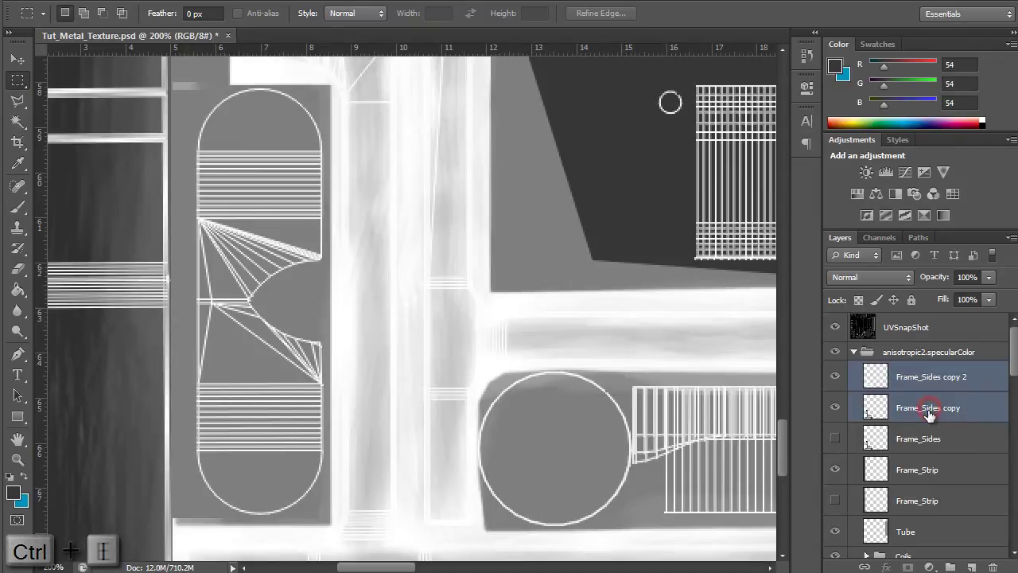
key(ctrl+e)
Apply Curves to Frame_Sides copy 2 with a point at input 212, output 58, and lower its lightness with Hue/Saturation.
click(117, 2)
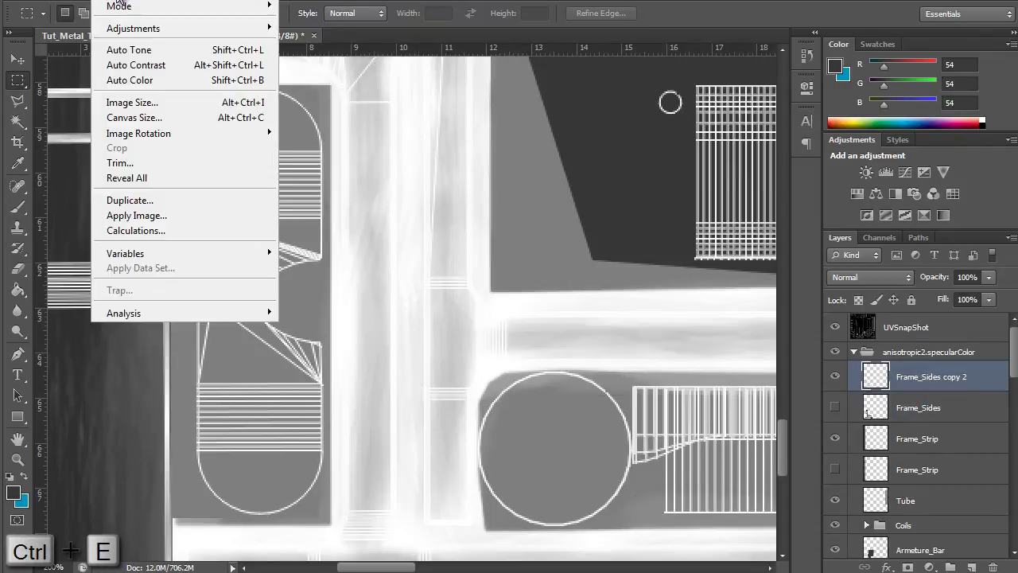
mouse_move(154, 28)
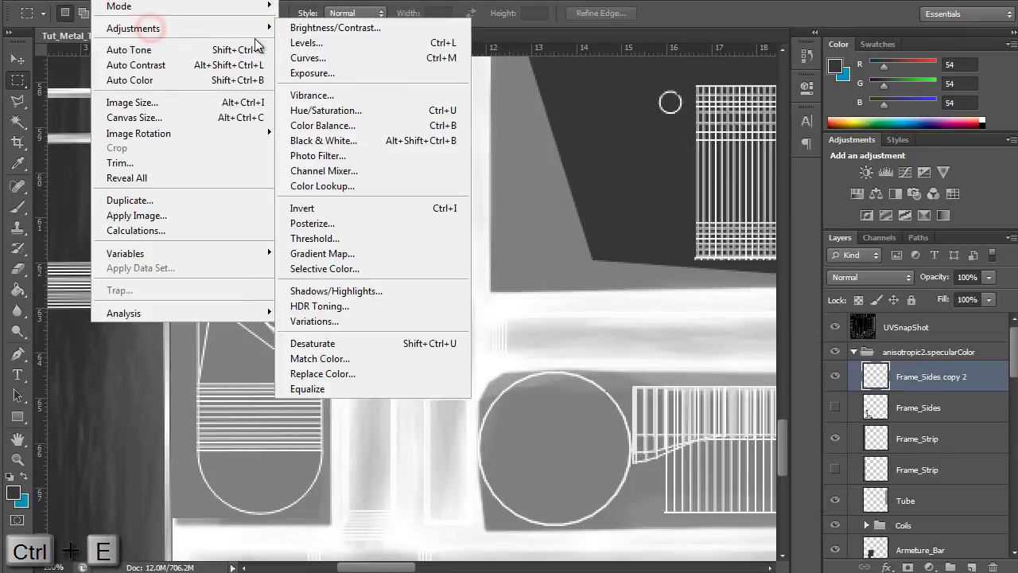
click(309, 57)
drag(331, 221, 397, 280)
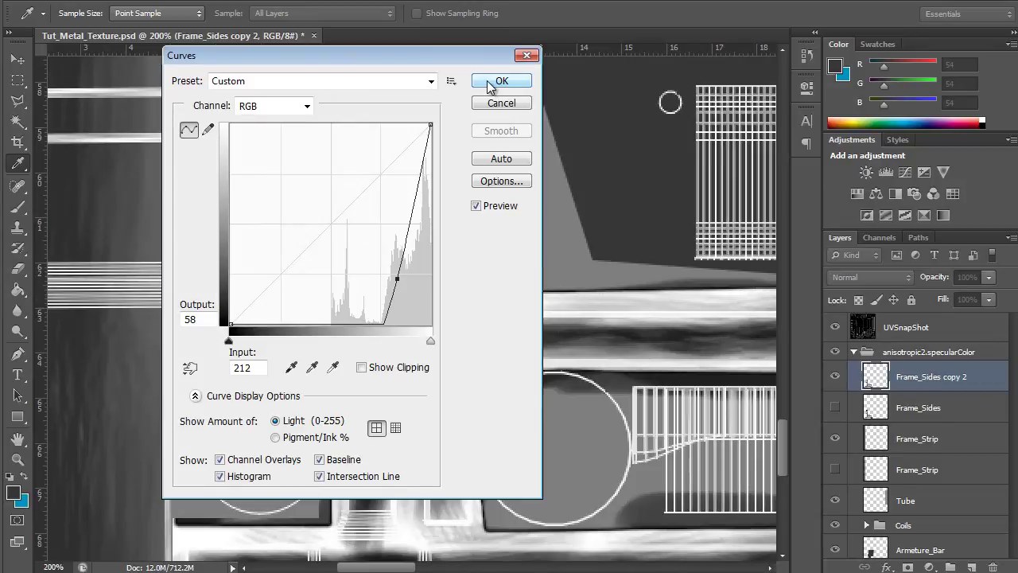
click(489, 83)
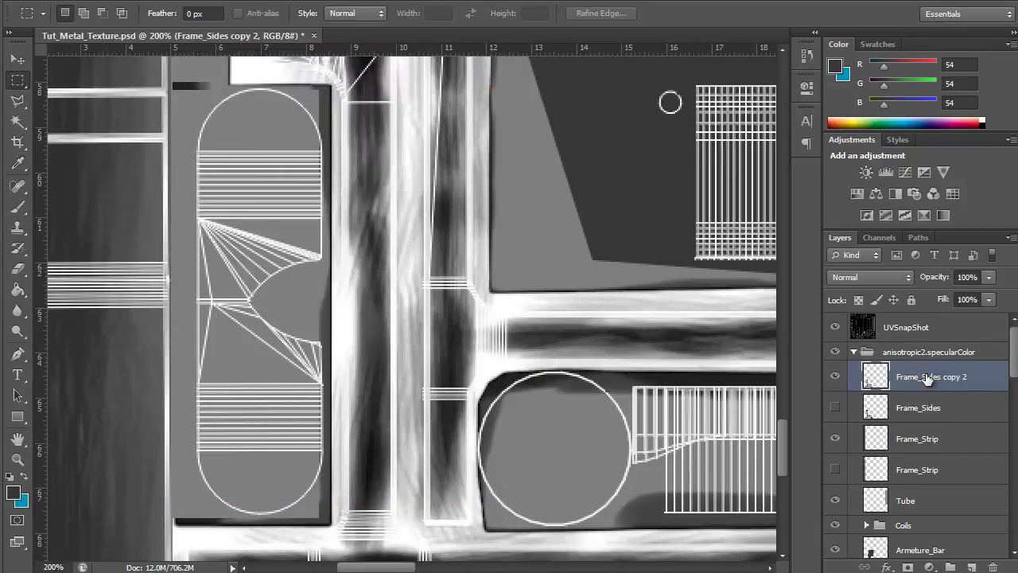
key(ctrl+u)
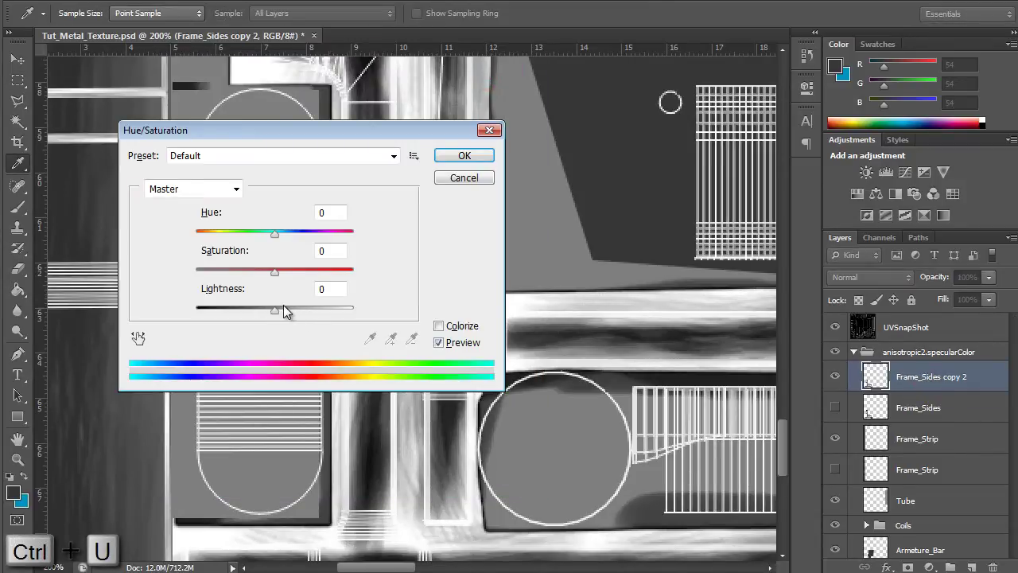
drag(275, 309, 218, 327)
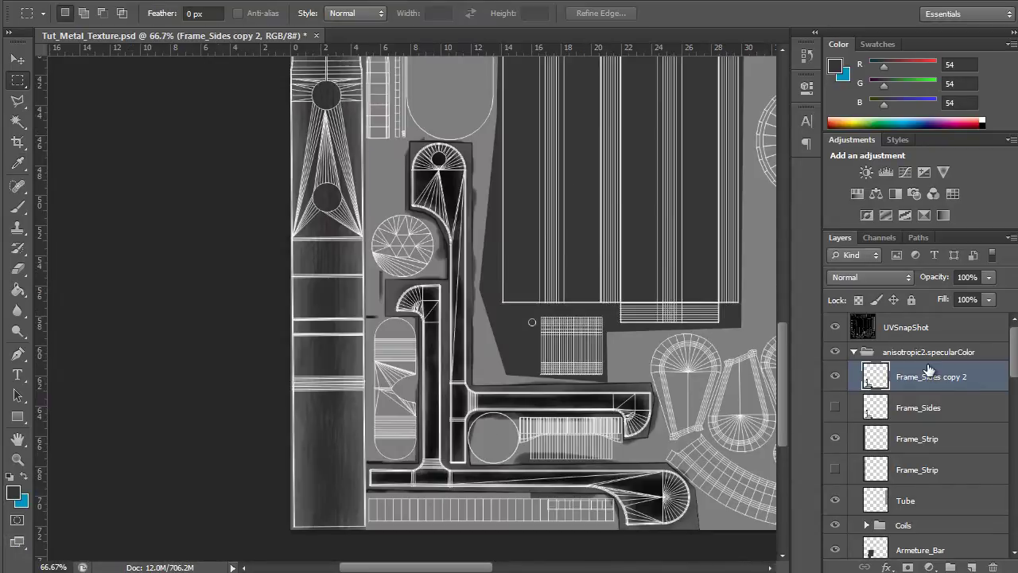
Create a layer group named Frame at the top of the anisotropic2.specularColor group.
drag(928, 368, 951, 566)
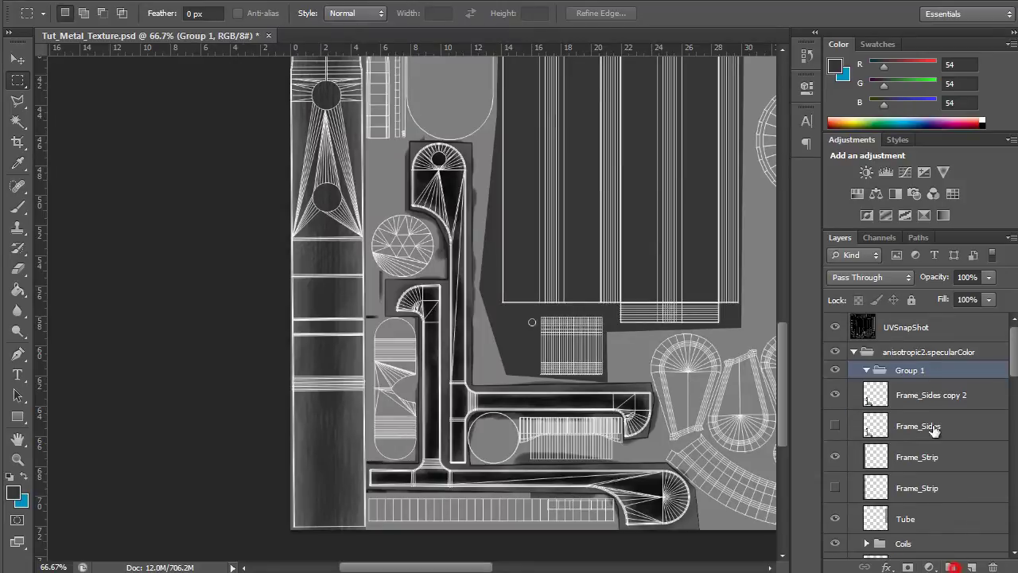
double_click(915, 372)
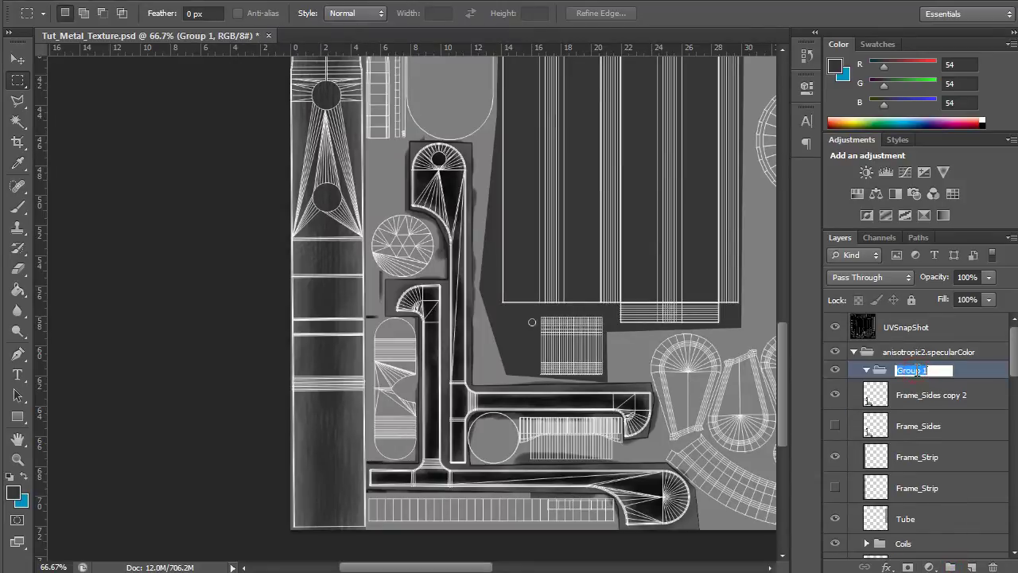
text(Frame)
Move Frame_Sides copy 2, Frame_Sides and both Frame_Strip layers into the Frame group and collapse the group.
click(931, 395)
shift+click(935, 481)
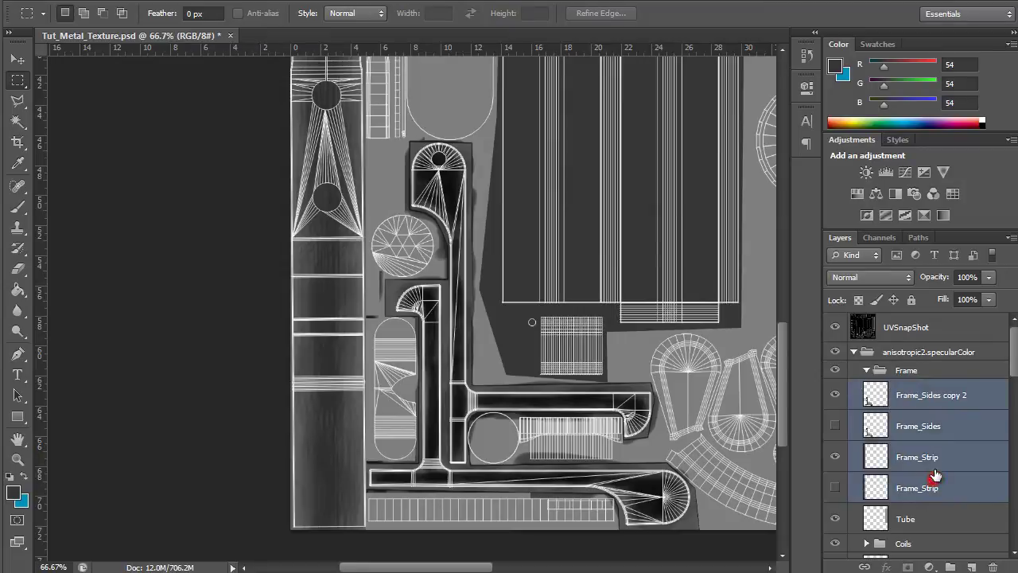
drag(940, 400, 873, 371)
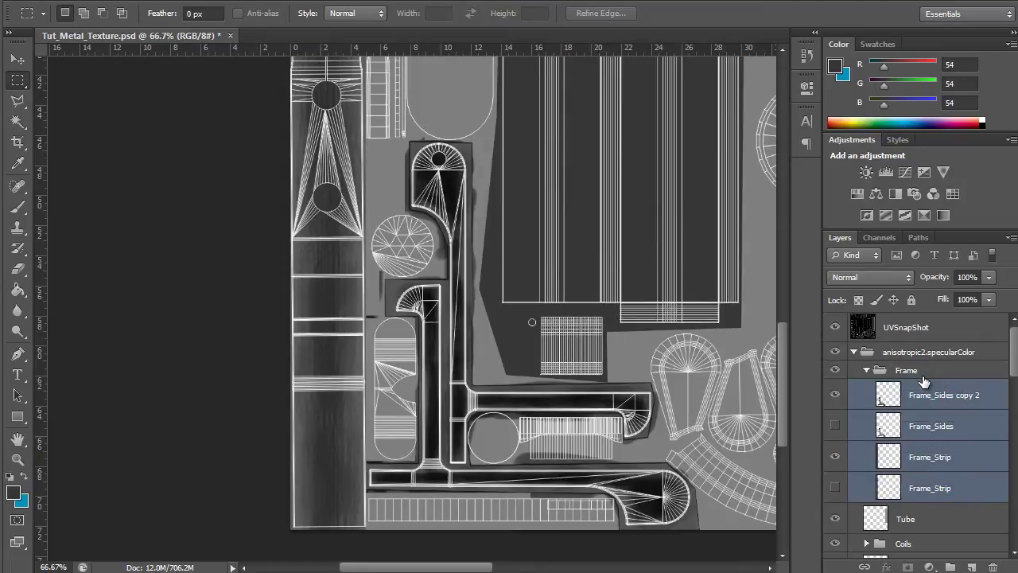
click(868, 371)
scroll(922, 334, down, 2)
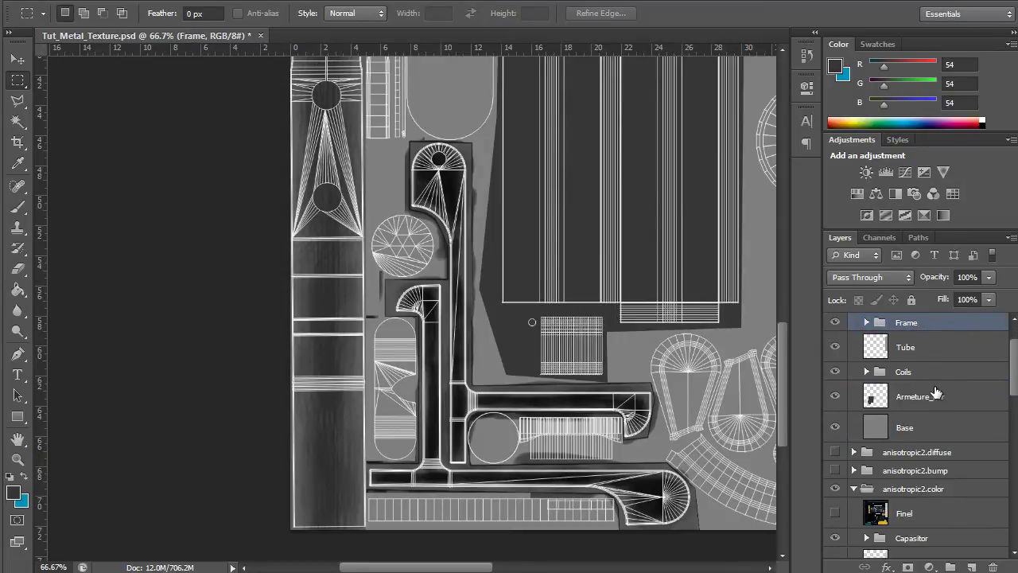
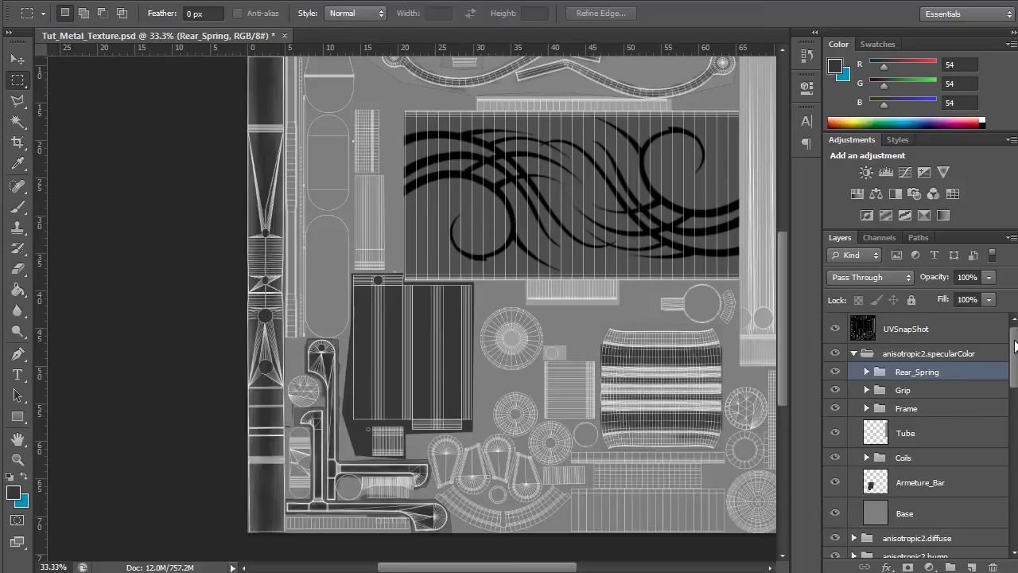
Expand the Contact_Screw group in anisotropic2.color and hide the anisotropic2.specularColor, anisotropic2.diffuse and anisotropic2.bump groups.
drag(1014, 344, 1015, 396)
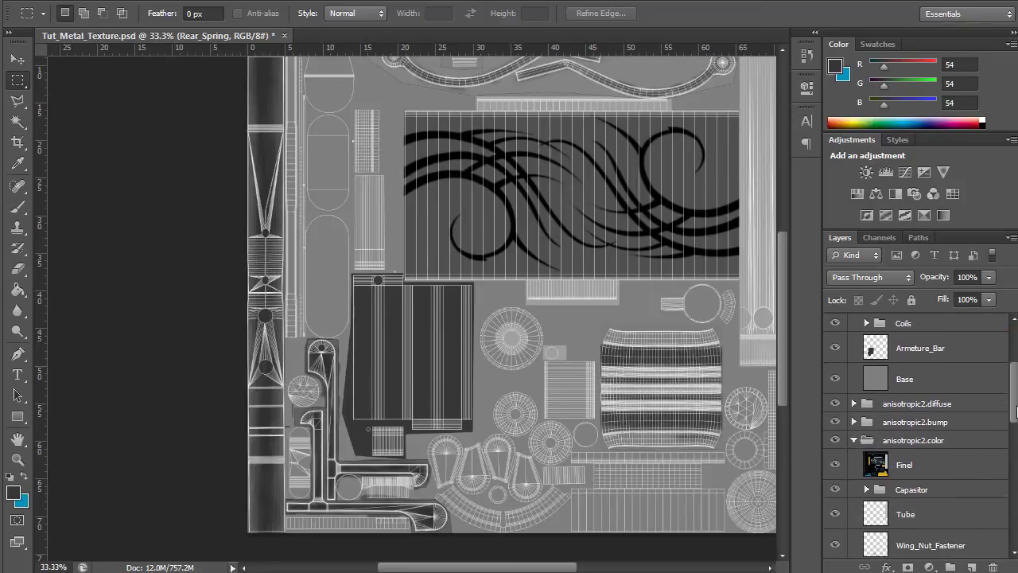
scroll(878, 461, down, 6)
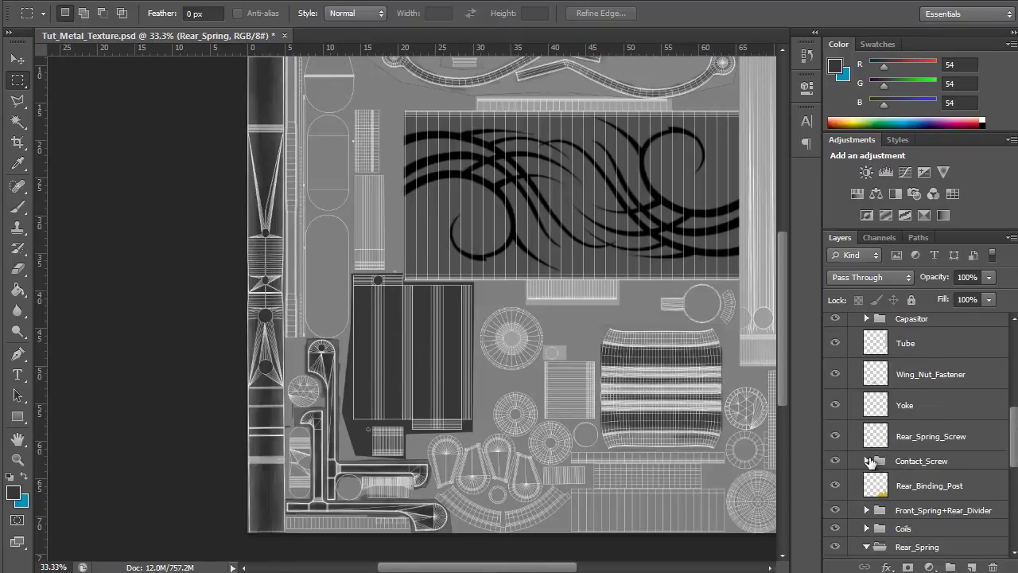
click(869, 462)
drag(1012, 447, 1011, 358)
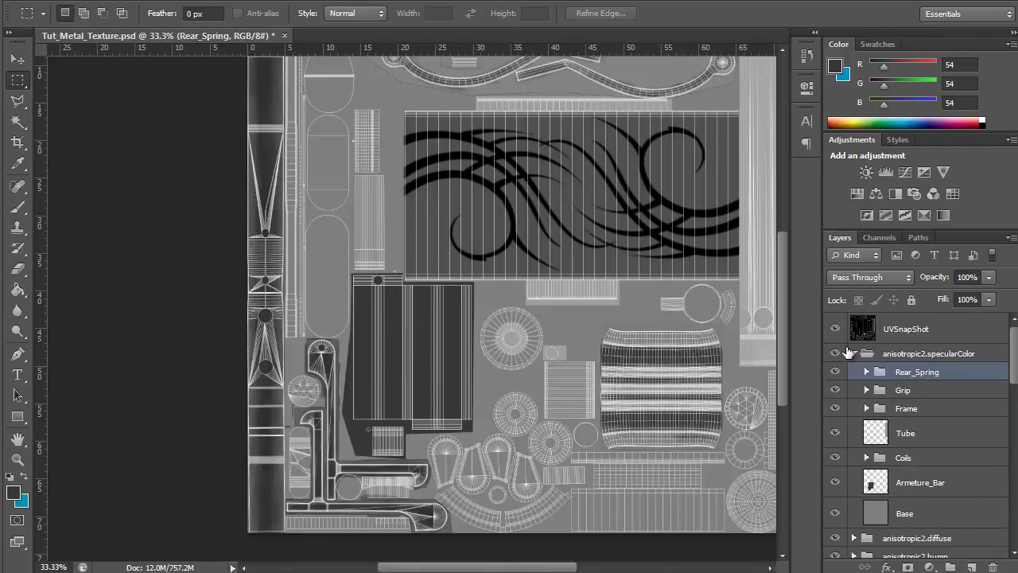
click(834, 352)
scroll(840, 506, down, 1)
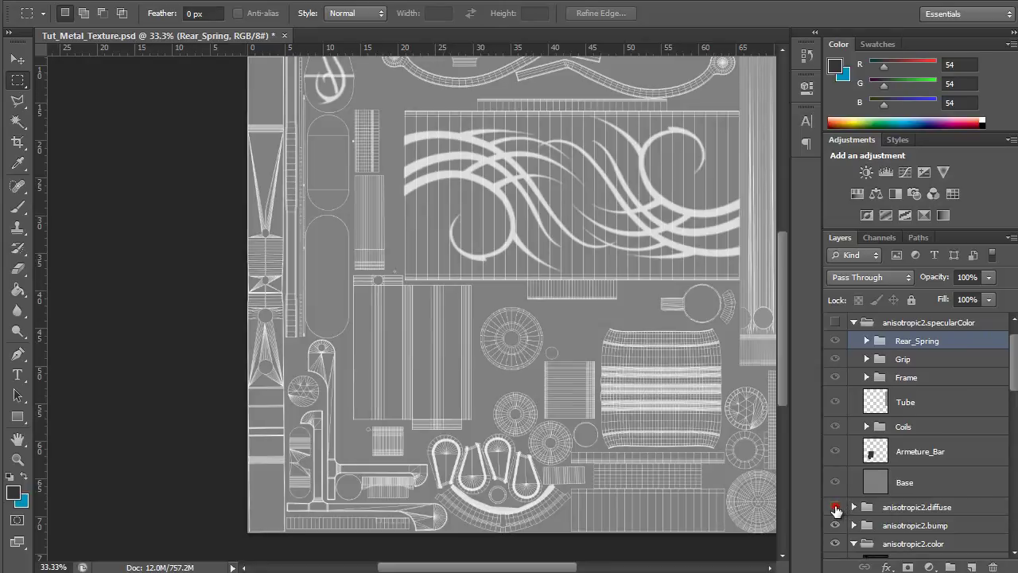
click(835, 507)
click(835, 525)
Duplicate the Contact_Screw group within anisotropic2.color and collapse both the original and the copy.
scroll(927, 491, down, 10)
scroll(935, 494, up, 1)
scroll(946, 504, down, 2)
click(938, 423)
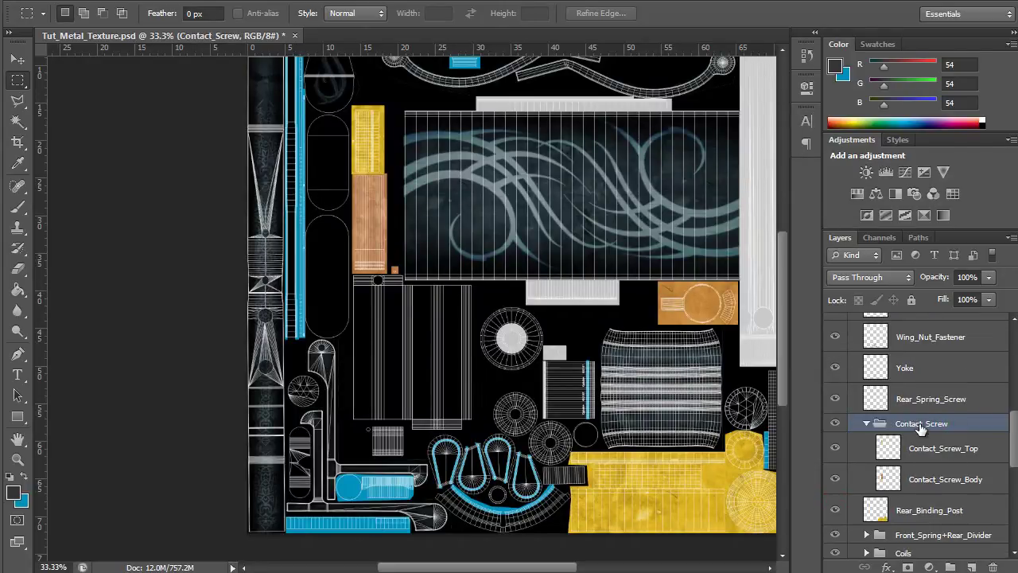
key(ctrl+j)
click(866, 423)
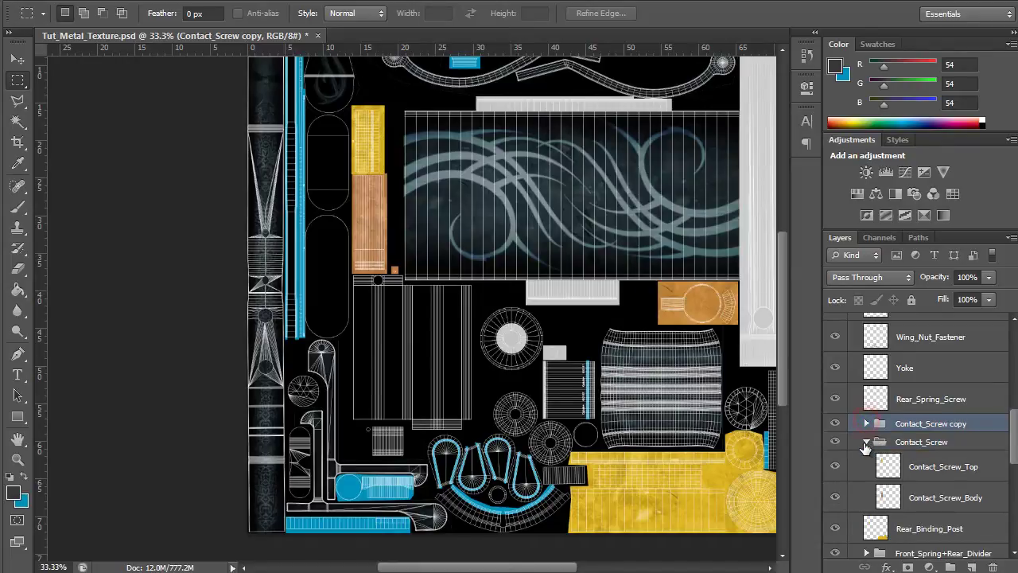
click(866, 442)
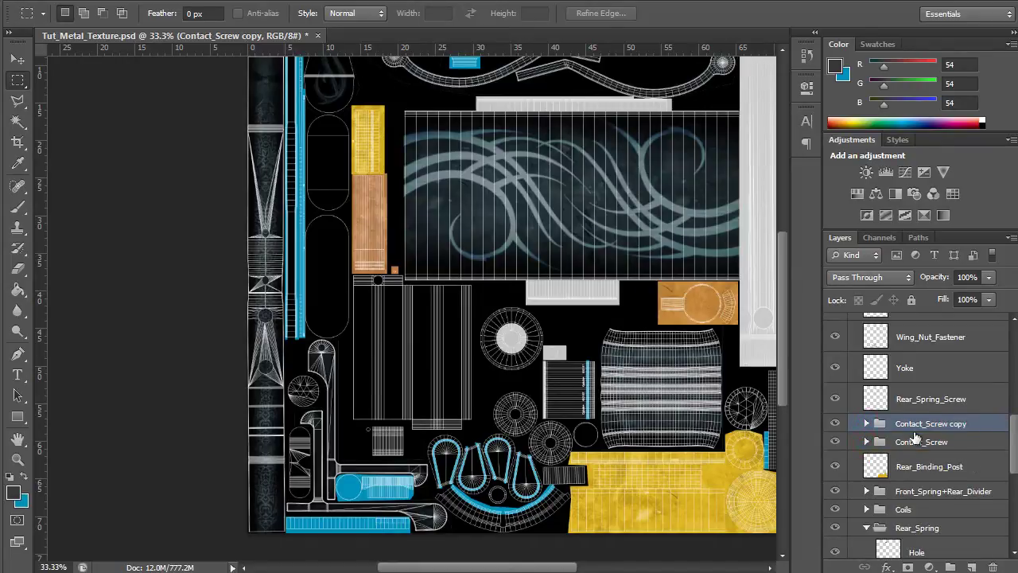
Move the Contact_Screw copy group to the top of anisotropic2.specularColor and show the hidden map groups again.
drag(949, 422, 943, 322)
scroll(954, 466, up, 3)
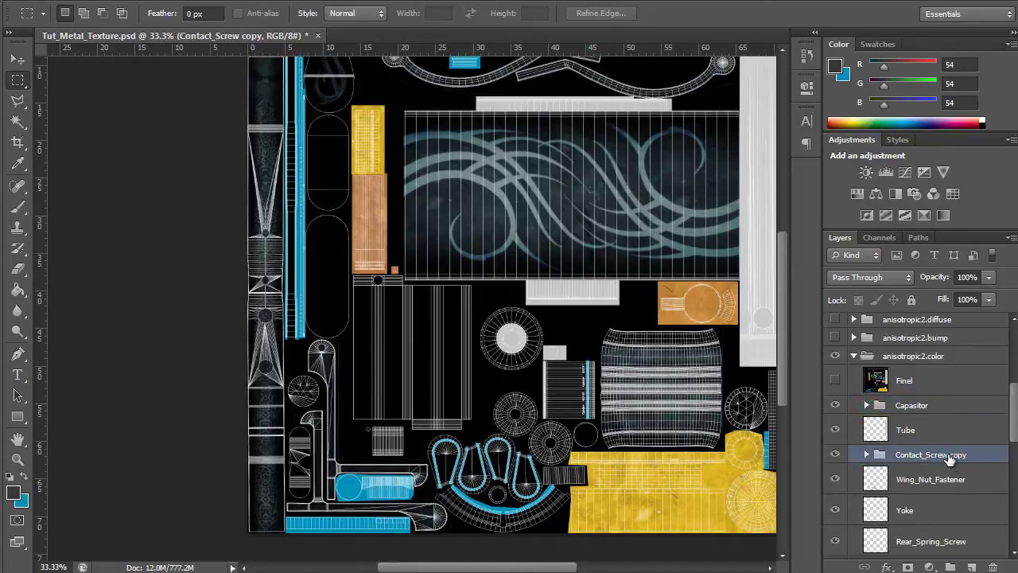
drag(950, 456, 930, 368)
scroll(983, 469, up, 3)
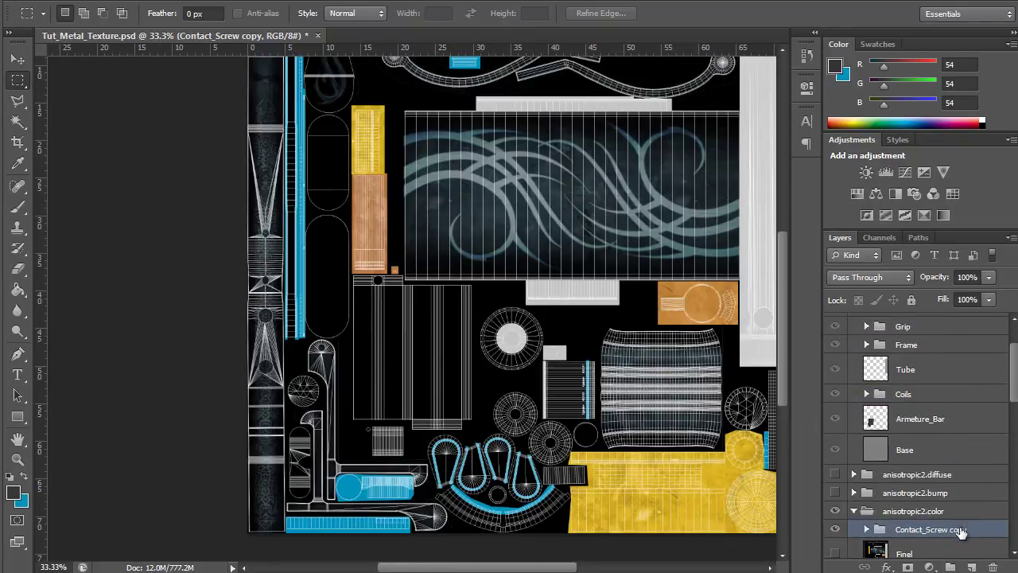
drag(961, 529, 835, 480)
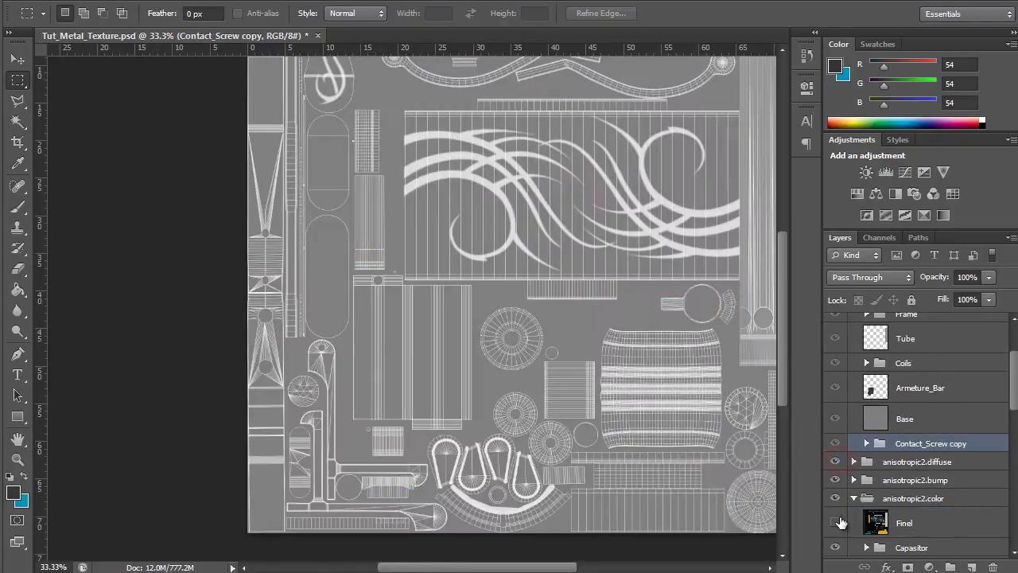
scroll(901, 476, up, 2)
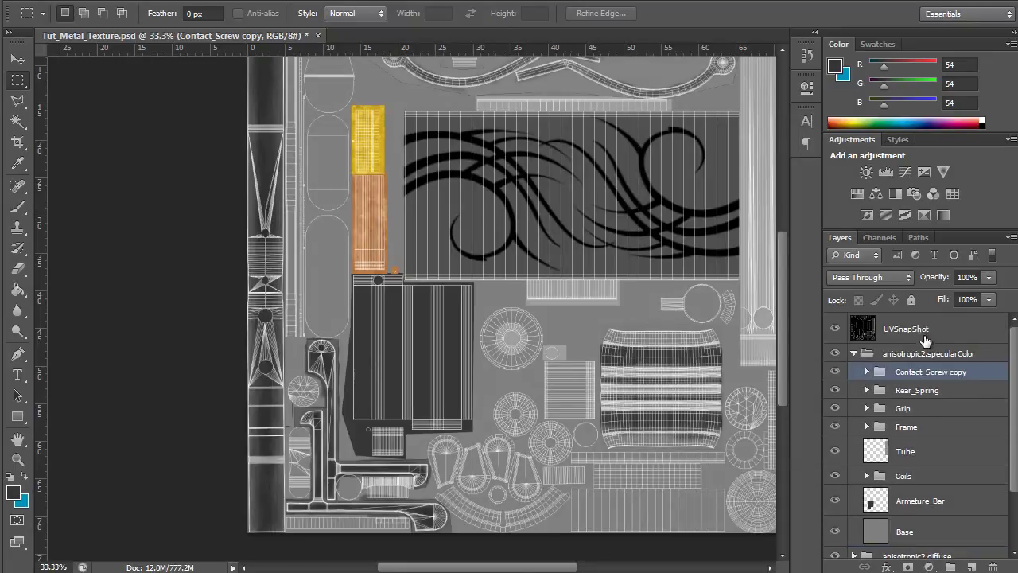
Merge the Contact_Screw_Top and Contact_Screw_Body layers inside the Contact_Screw copy group.
click(866, 371)
click(932, 396)
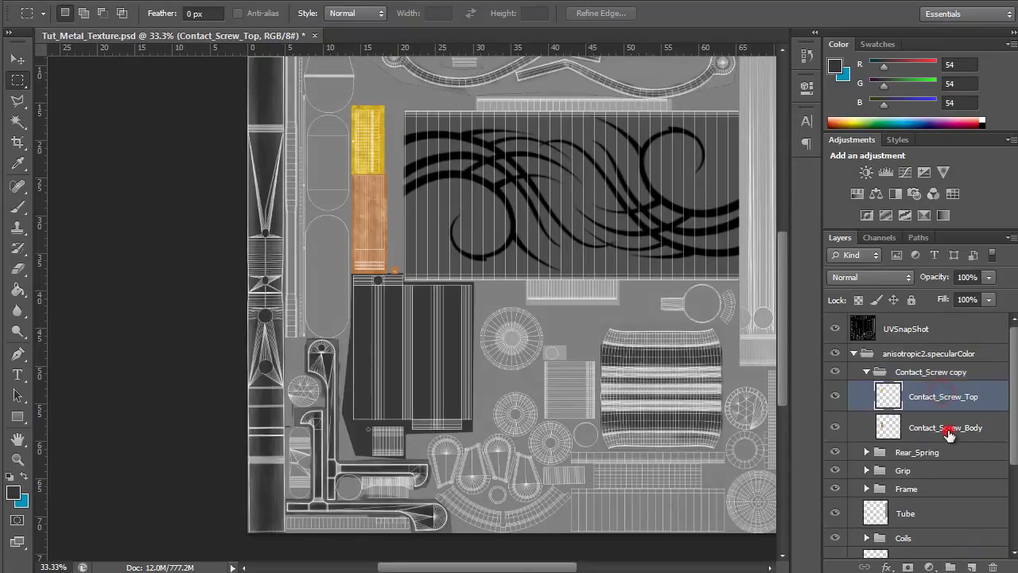
shift+click(945, 427)
key(ctrl+e)
Rename both the Contact_Screw copy group and its merged layer as Contact_Screw.
double_click(955, 372)
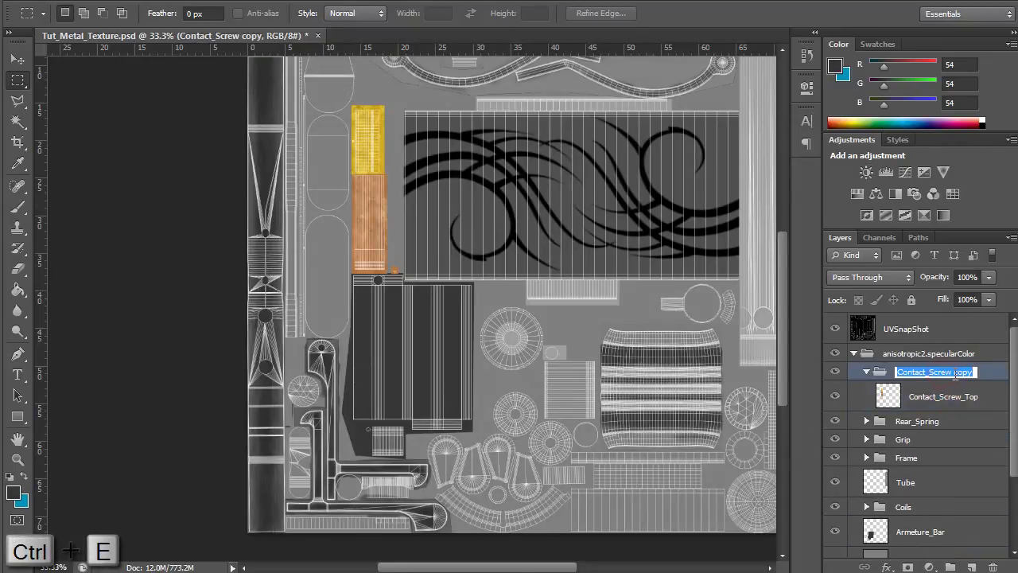
double_click(954, 372)
key(BackSpace)
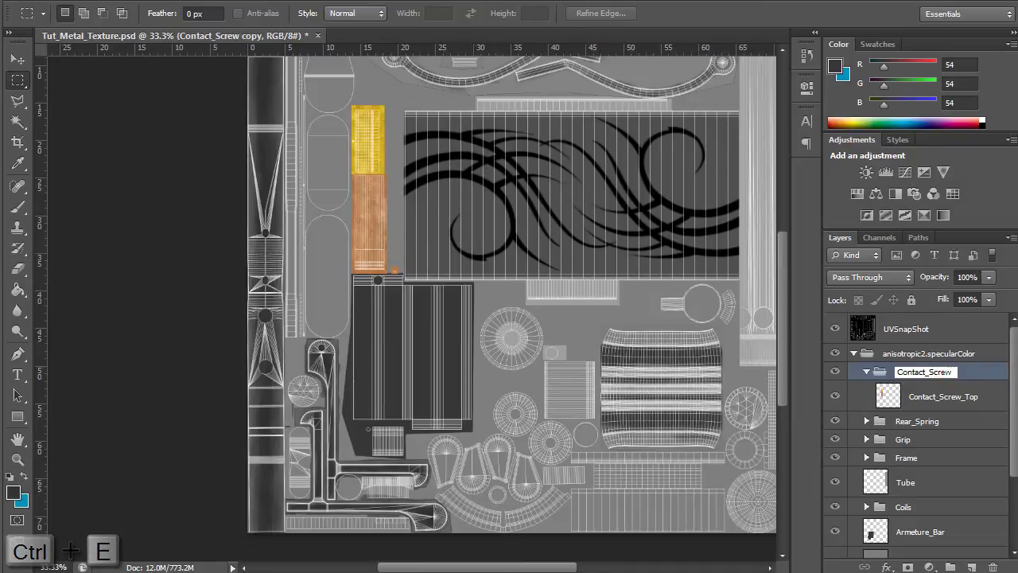
key(Return)
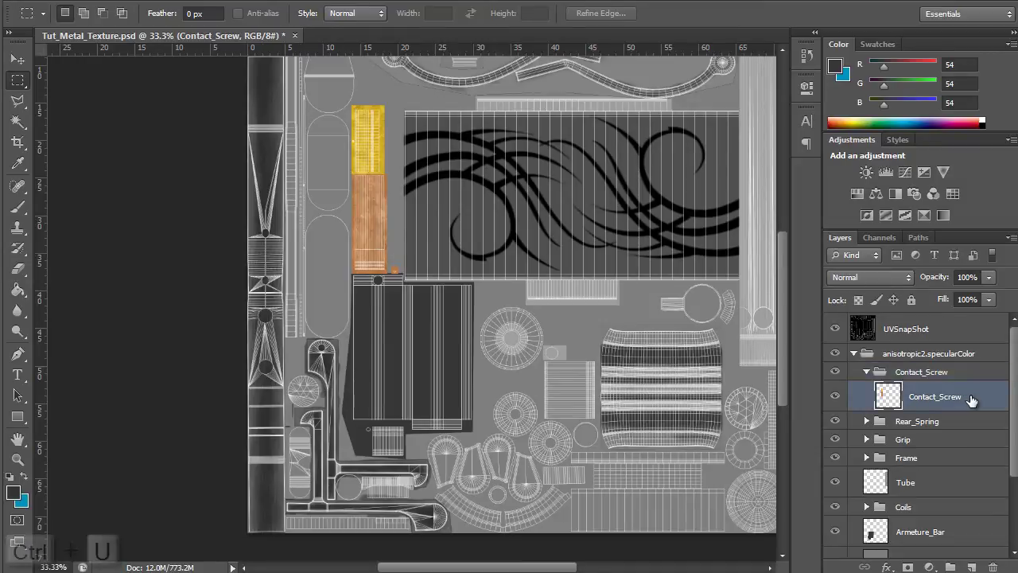
Desaturate the Contact_Screw layer fully with a Hue/Saturation adjustment, setting its saturation to -100.
key(ctrl+u)
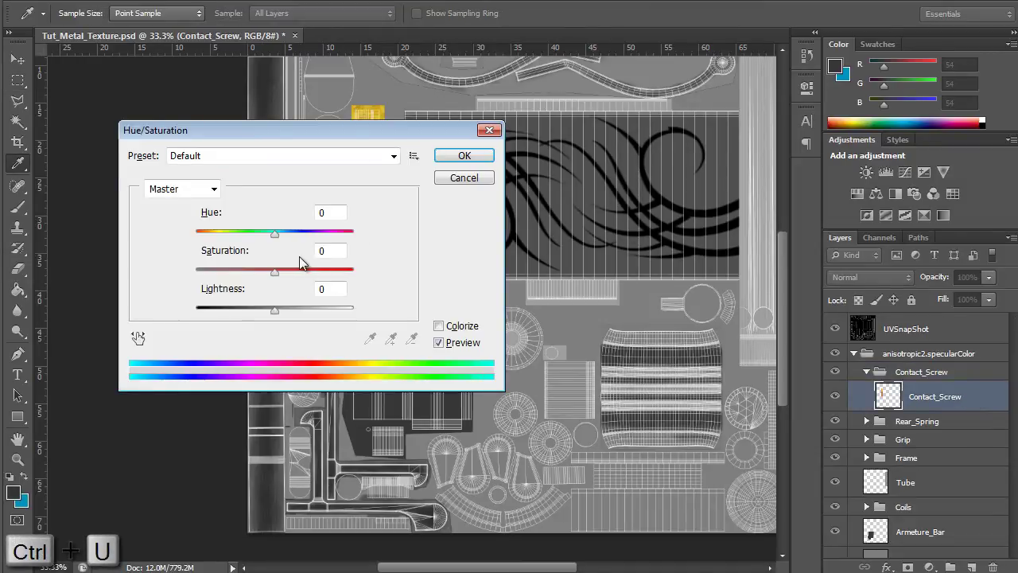
drag(403, 140, 701, 136)
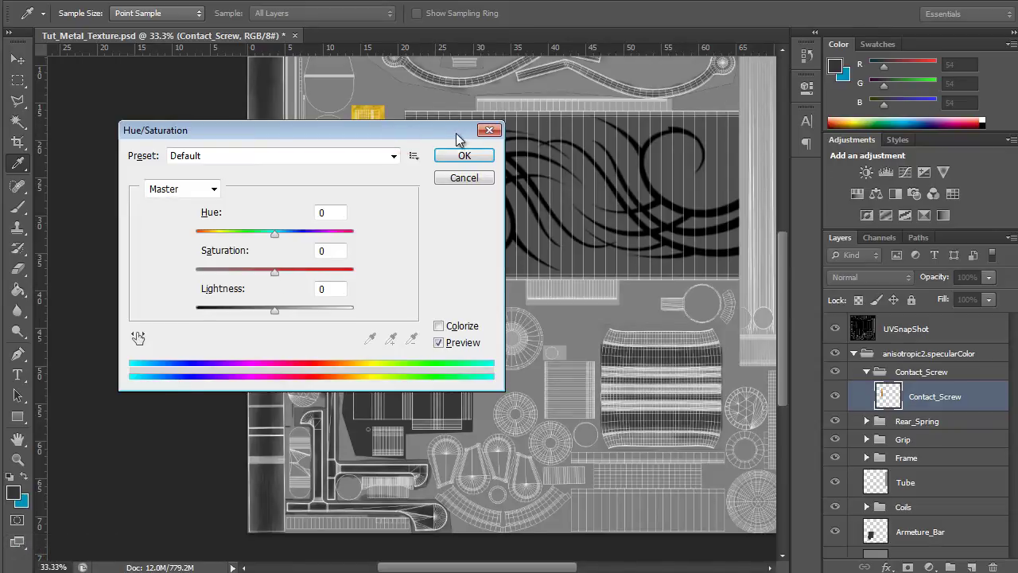
drag(466, 136, 847, 140)
drag(654, 275, 556, 283)
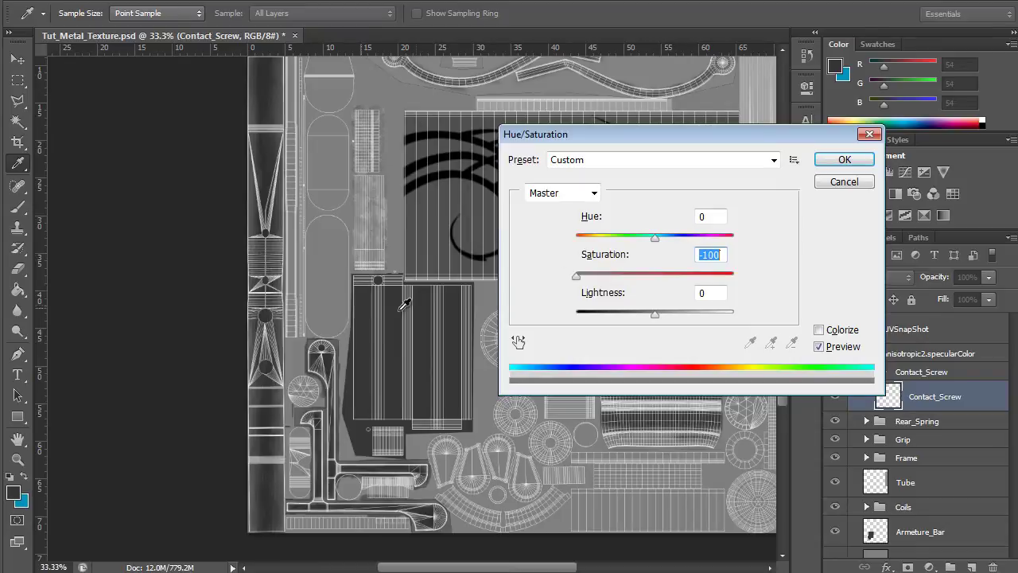
key(Return)
key(m)
Hide the UVSnapShot layer, then duplicate the Contact_Screw layer within its group and hide the original.
ctrl+click(363, 215)
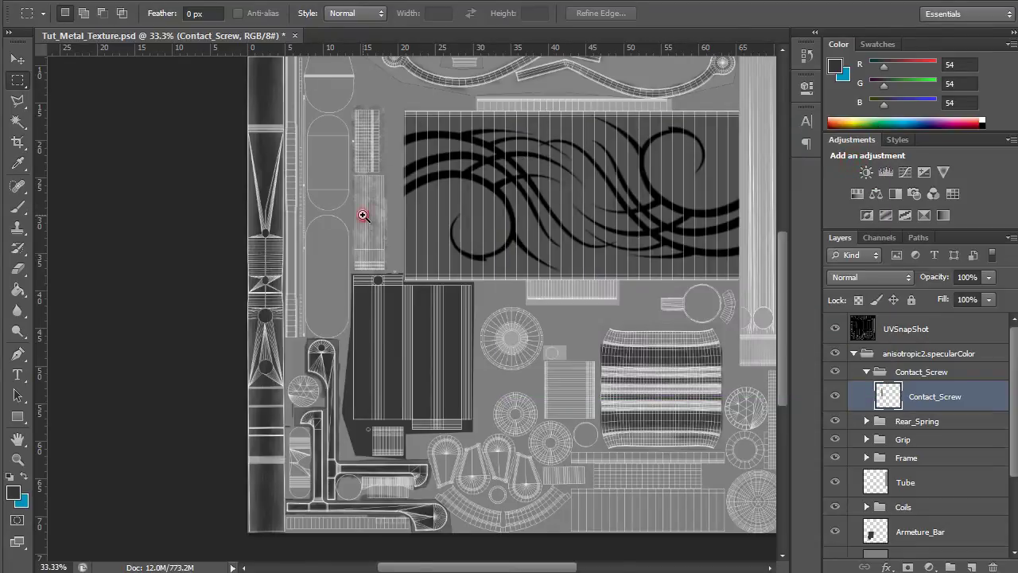
ctrl+click(363, 214)
ctrl+click(363, 215)
ctrl+click(363, 215)
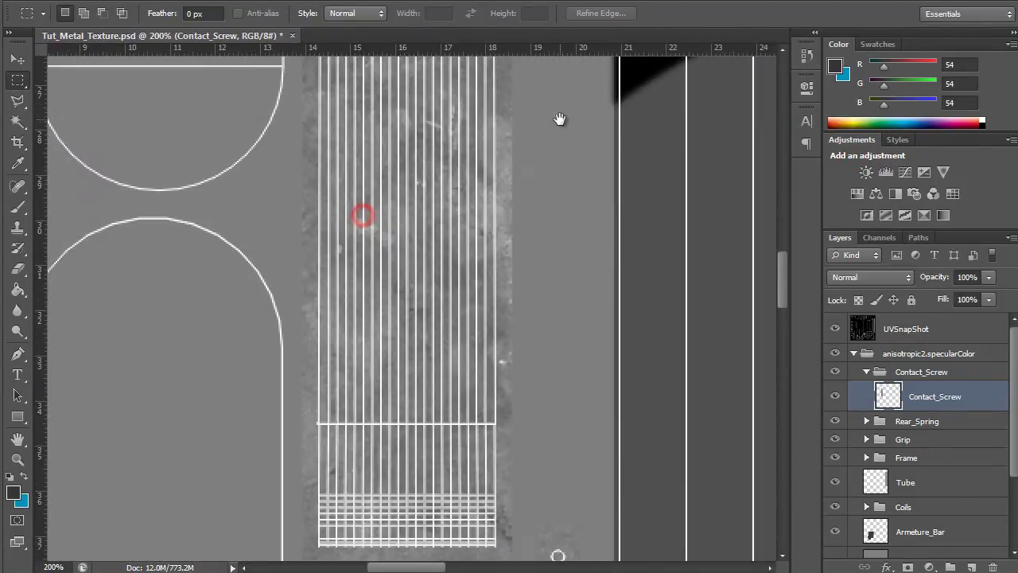
ctrl+alt+click(504, 232)
drag(541, 207, 572, 358)
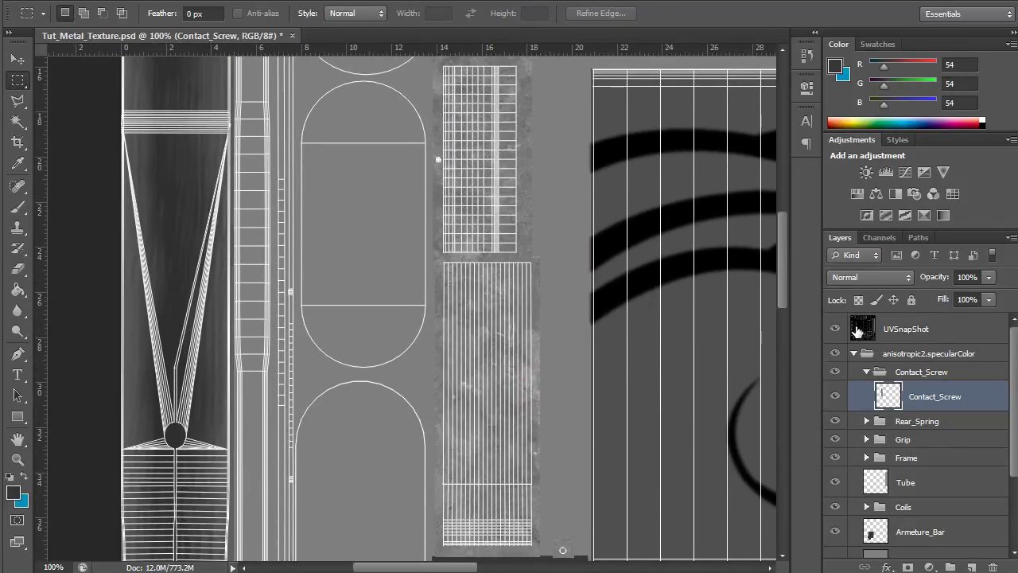
click(836, 330)
alt+drag(950, 415, 938, 388)
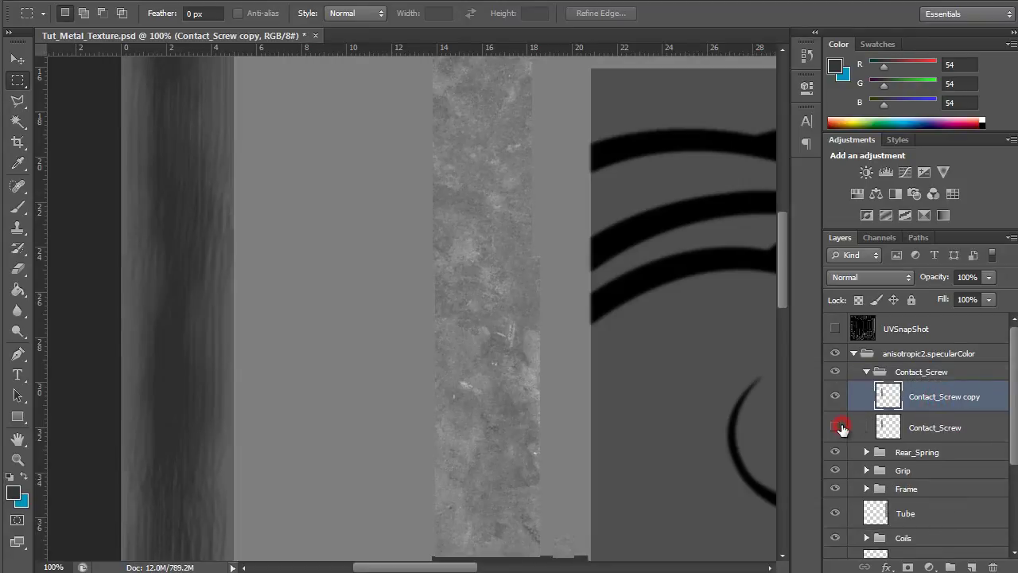
click(835, 428)
Invert the Contact_Screw copy layer and strongly raise its contrast with a steep Curves adjustment, placing the lower point at input 114, output 24.
key(ctrl+i)
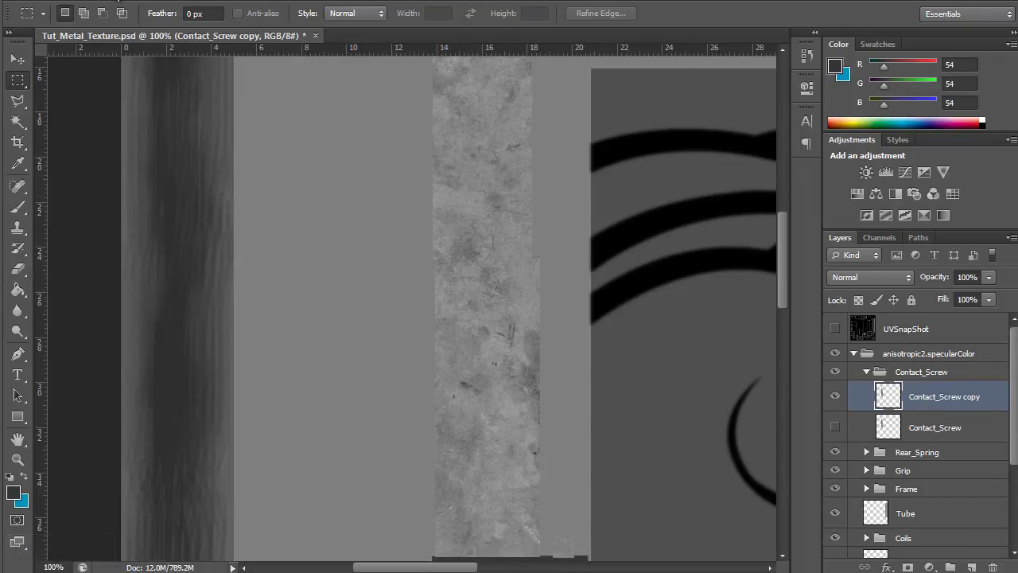
click(115, 0)
mouse_move(143, 27)
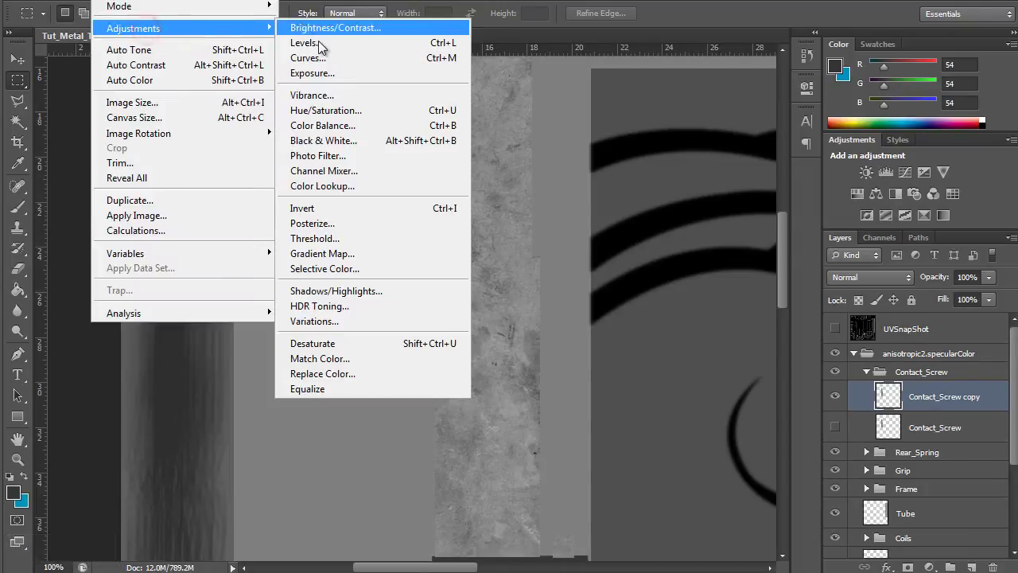
click(338, 60)
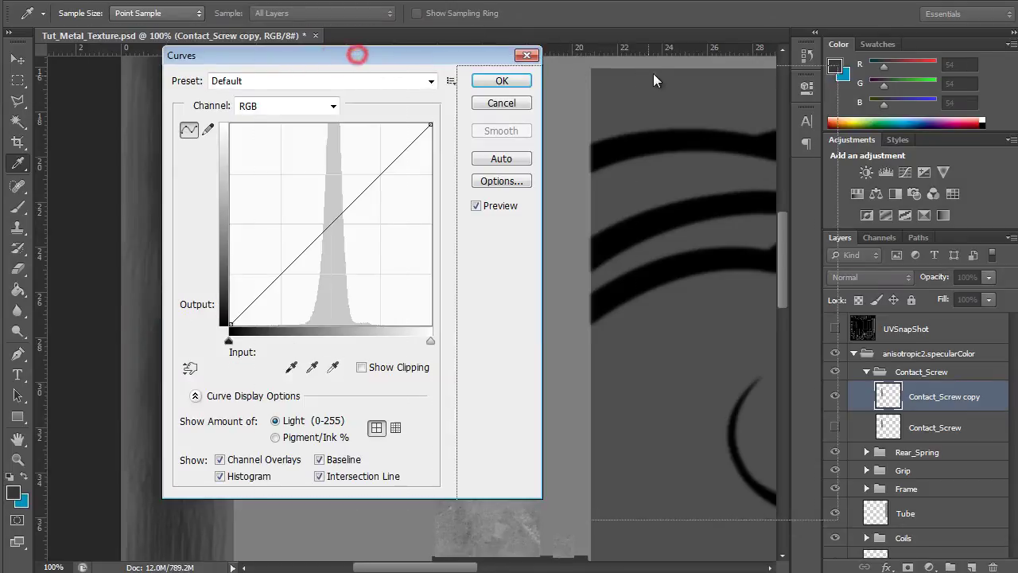
drag(329, 50, 741, 83)
click(696, 303)
drag(696, 303, 724, 332)
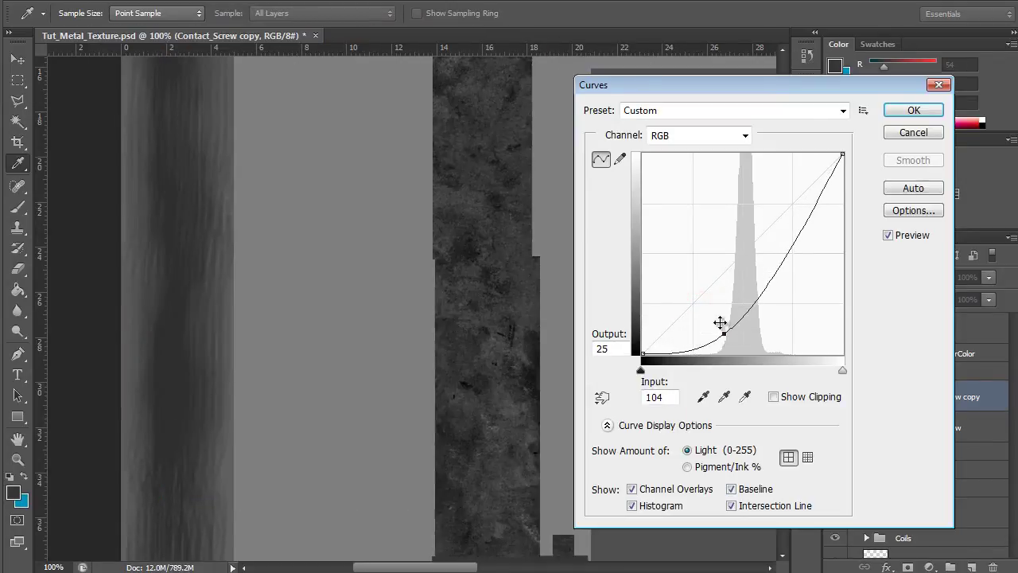
click(799, 229)
drag(800, 230, 760, 180)
drag(724, 334, 731, 334)
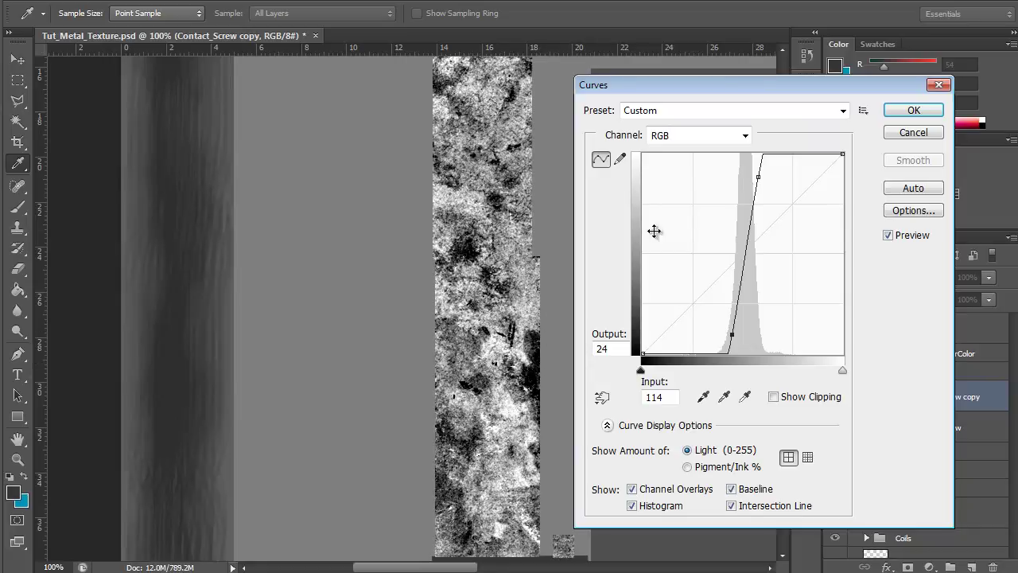
click(906, 114)
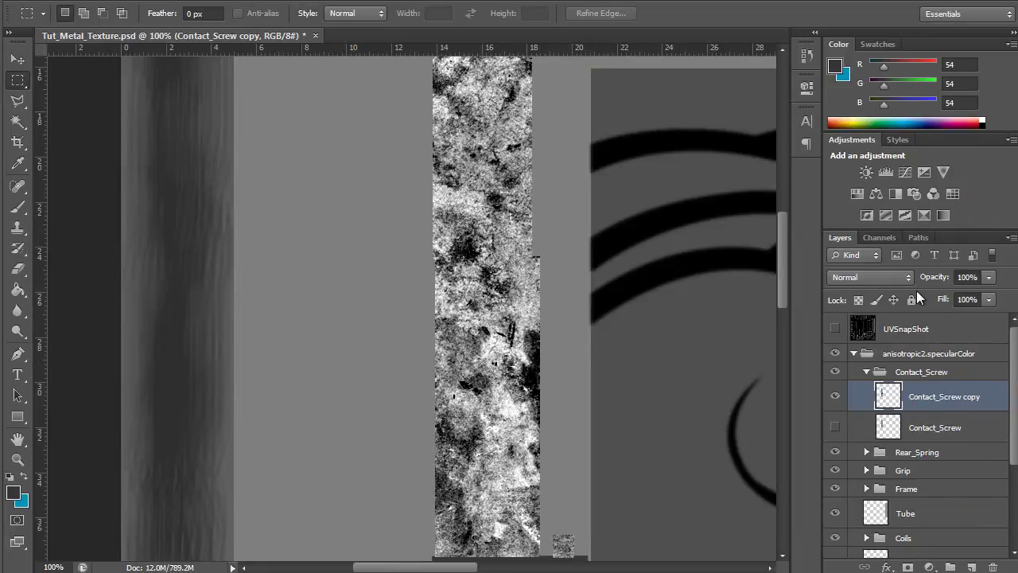
Set the Contact_Screw copy layer's blending mode to Screen and inspect the screw texture up close.
click(893, 279)
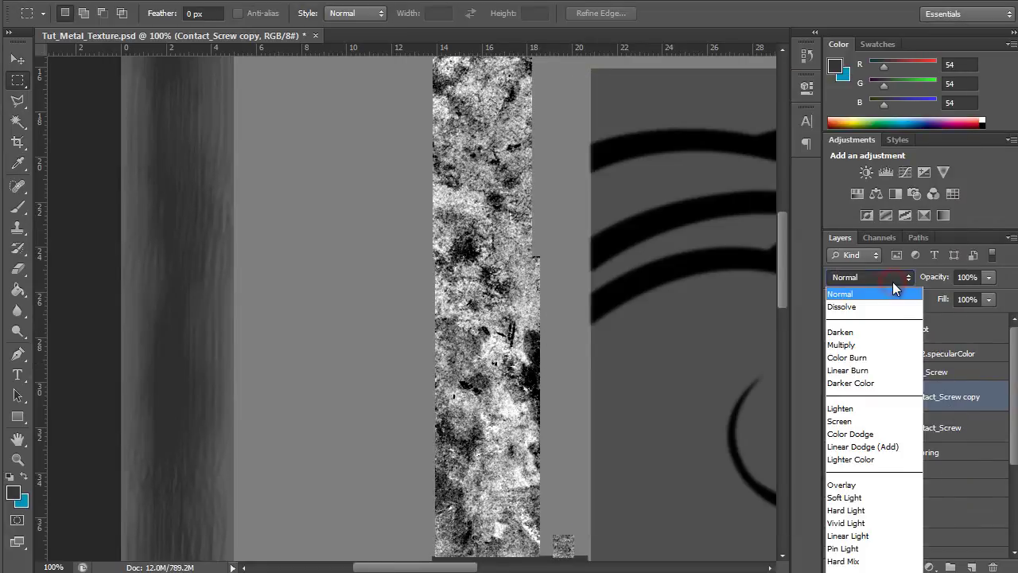
click(907, 423)
scroll(870, 280, down, 1)
scroll(870, 280, up, 1)
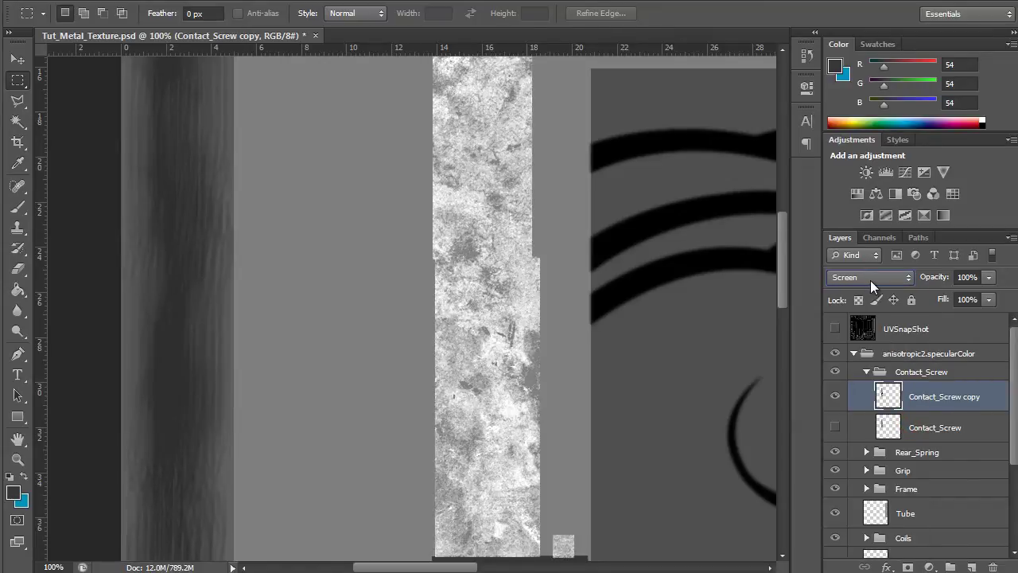
click(18, 59)
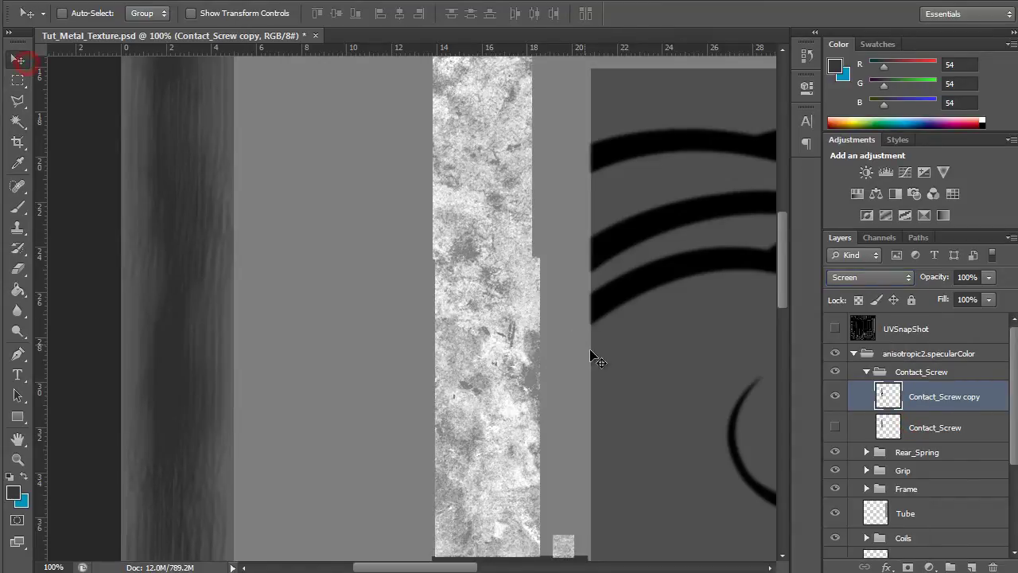
alt+scroll(550, 364, down, 1)
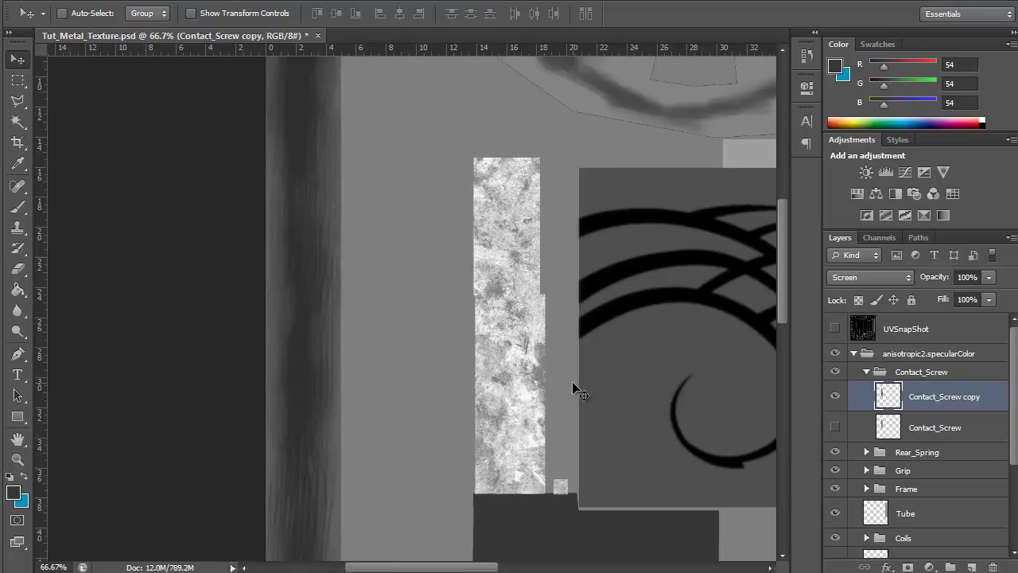
ctrl+click(534, 378)
ctrl+click(534, 378)
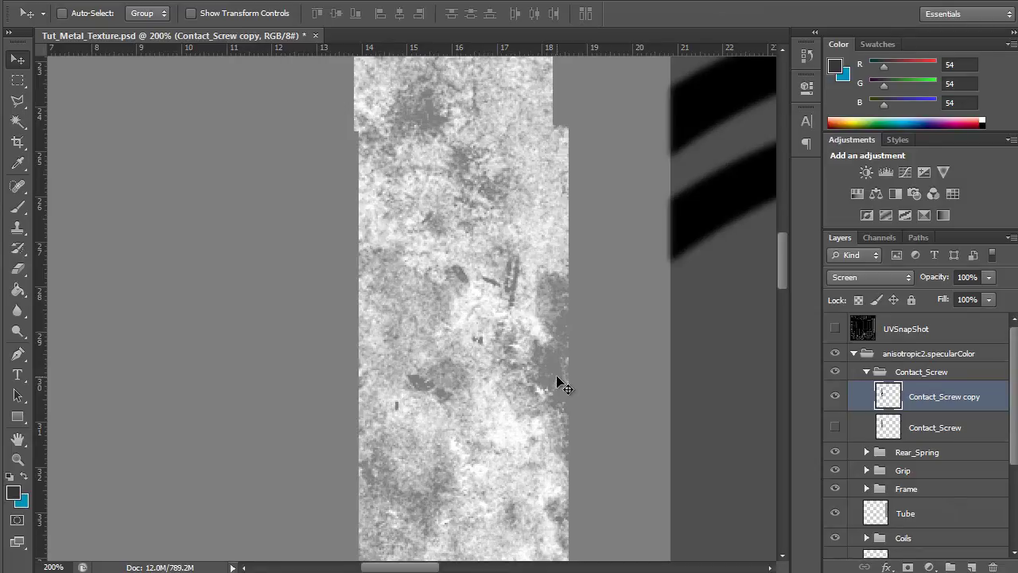
alt+scroll(558, 384, down, 1)
Set the Contact_Screw copy layer's opacity to 80%, show the UVSnapShot layer again and collapse the Contact_Screw group.
click(970, 277)
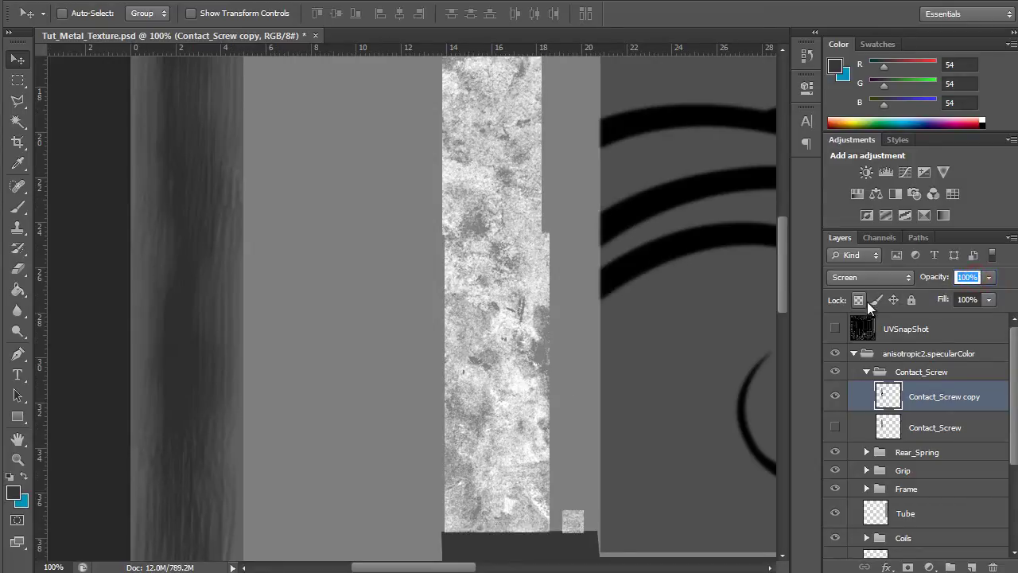
text(80)
key(Return)
key(ctrl+minus)
key(ctrl+minus)
key(ctrl+minus)
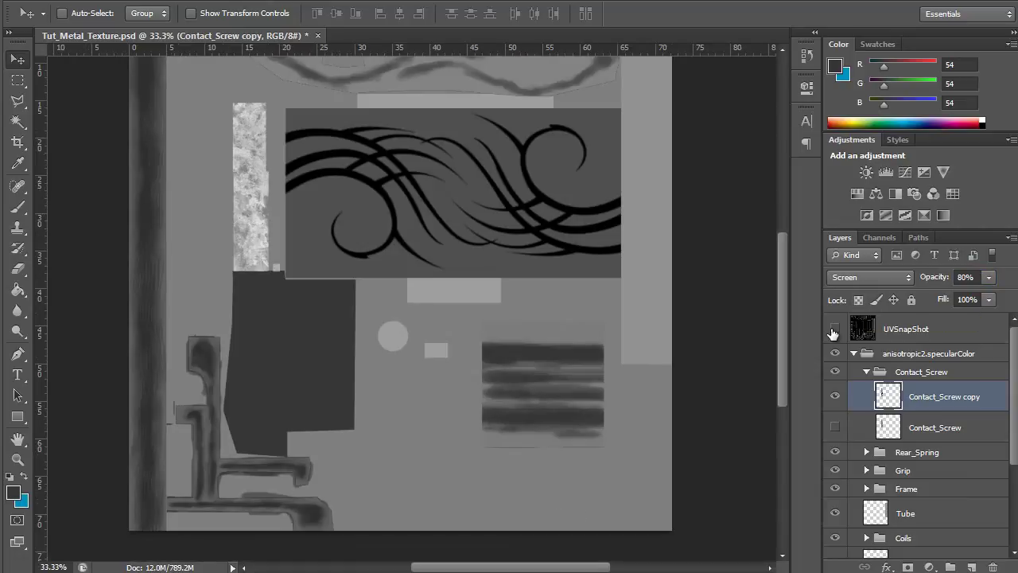
click(833, 328)
click(866, 372)
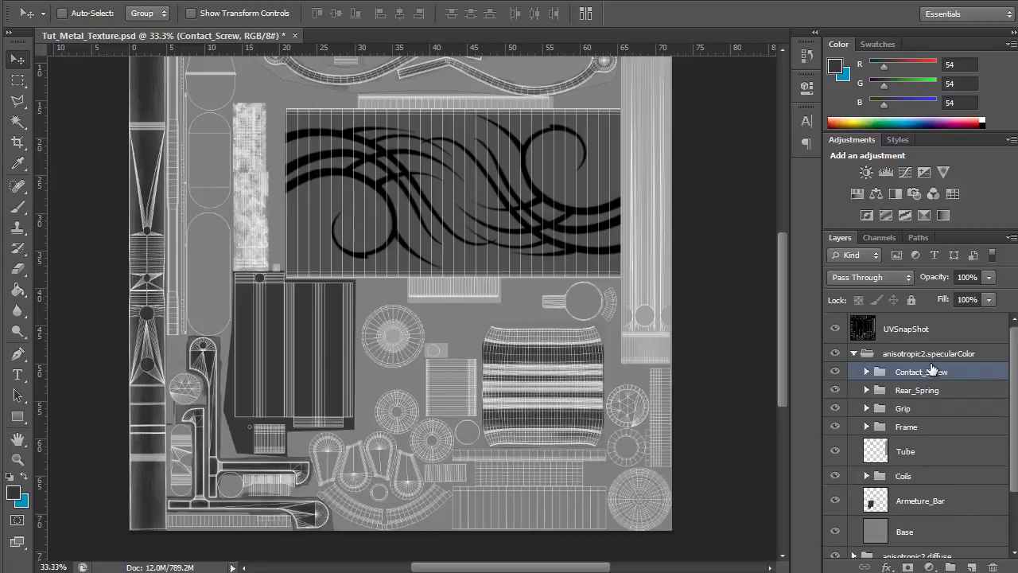
Duplicate everything from Contact_Screw down to Base in anisotropic2.specularColor, merge the copies into one layer and collapse the group.
scroll(933, 394, down, 3)
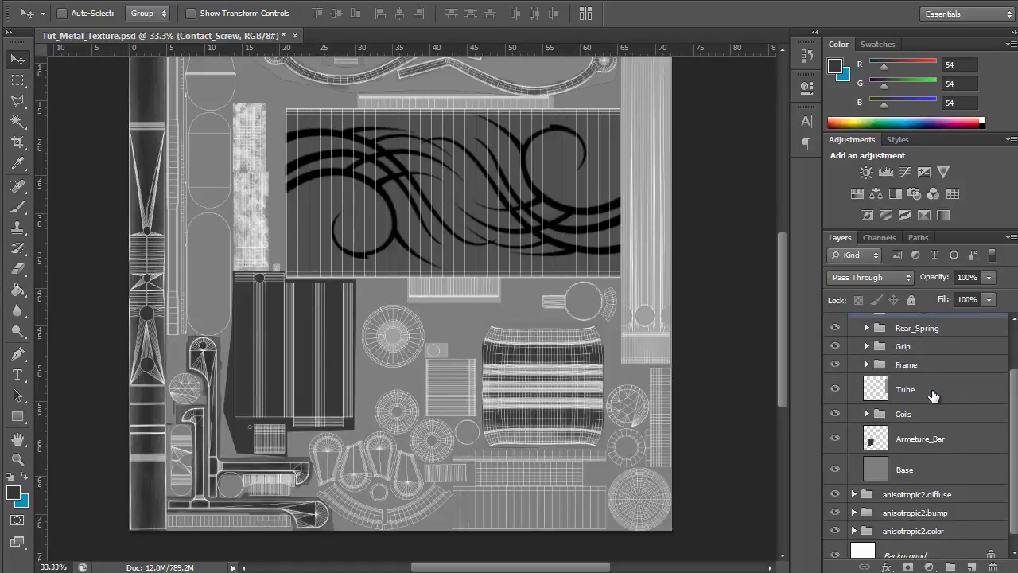
scroll(932, 401, up, 3)
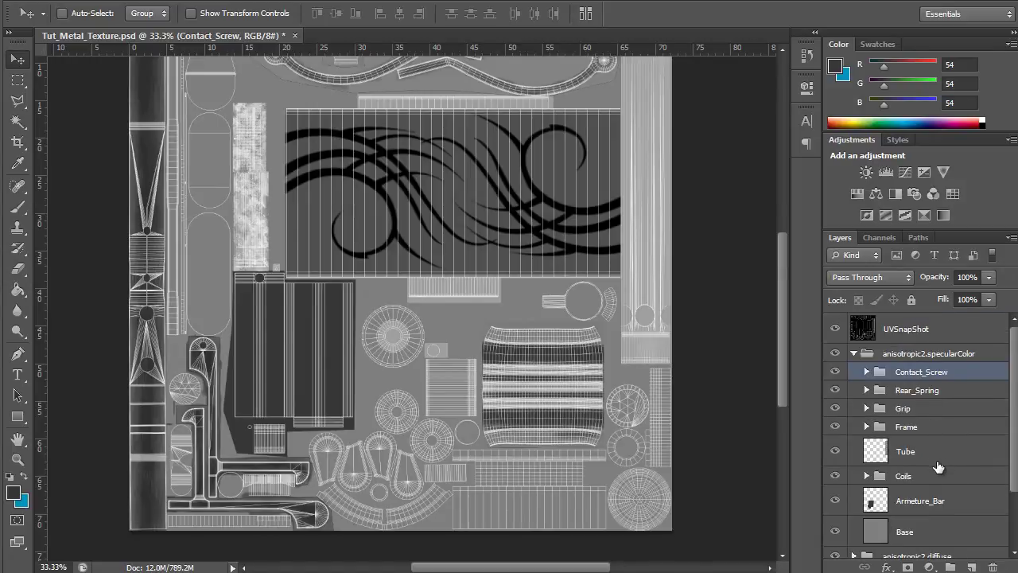
scroll(960, 523, down, 2)
scroll(960, 523, up, 1)
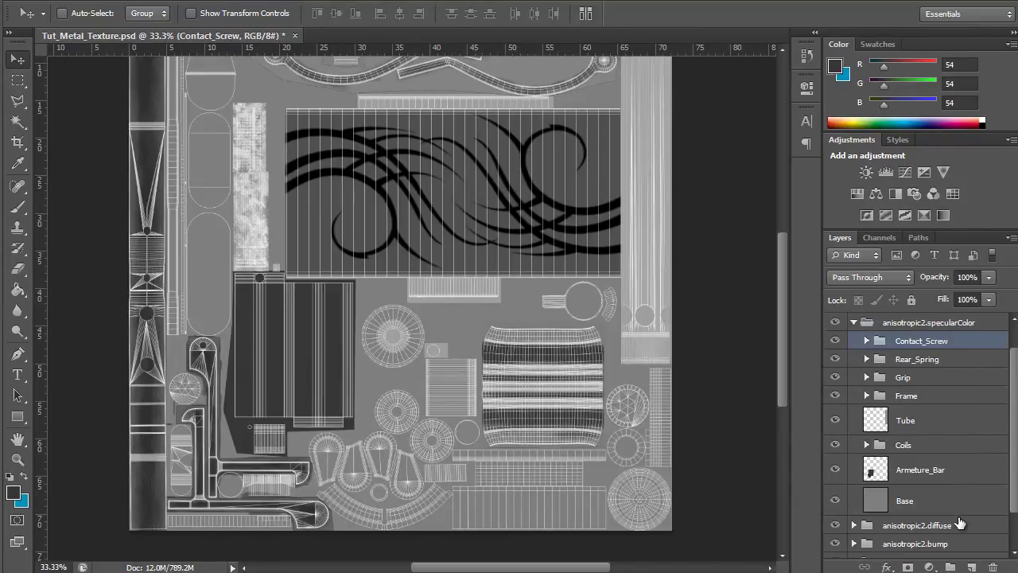
shift+click(911, 500)
scroll(907, 477, up, 1)
drag(899, 371, 902, 367)
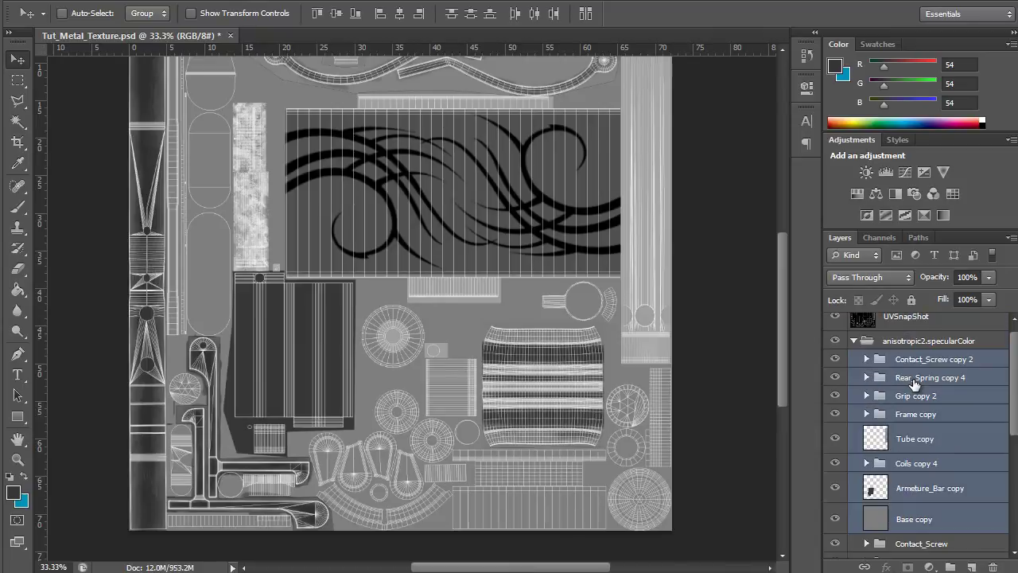
key(ctrl+e)
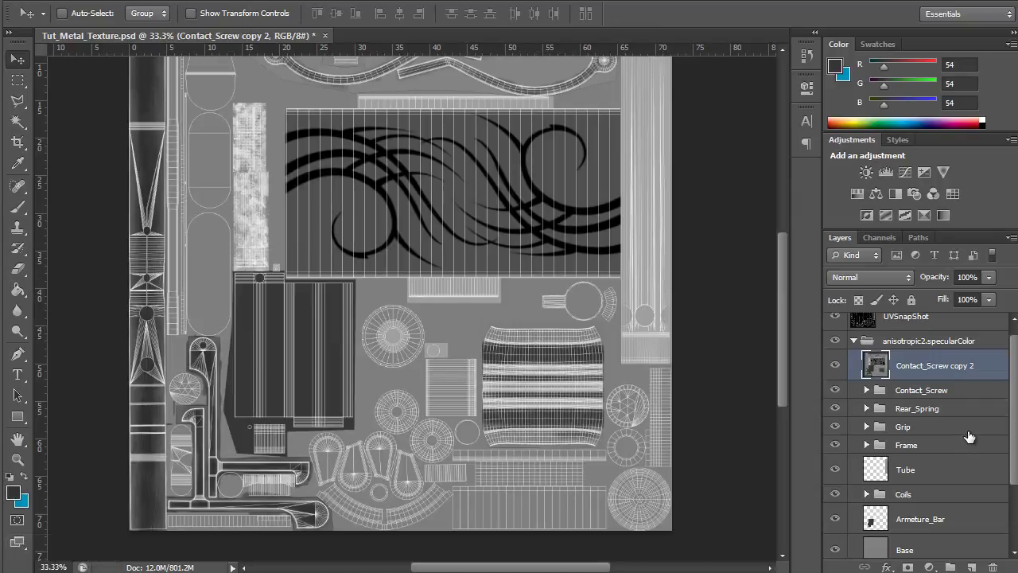
click(854, 340)
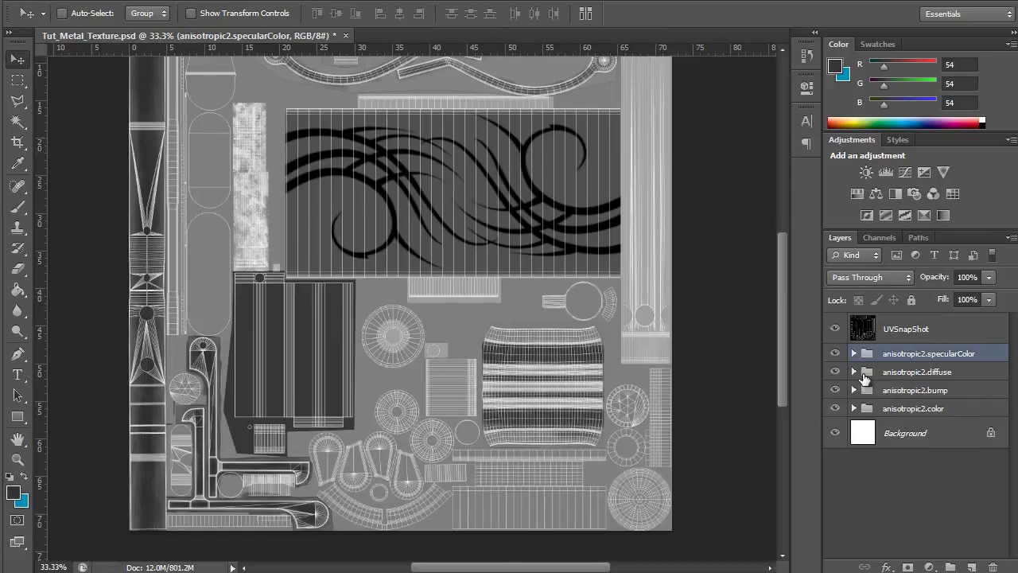
Duplicate the anisotropic2.diffuse layers from Coil_Tribals copy 2 down to Layer 3 and merge the copies into one layer.
click(859, 372)
click(855, 372)
click(896, 395)
scroll(921, 436, down, 2)
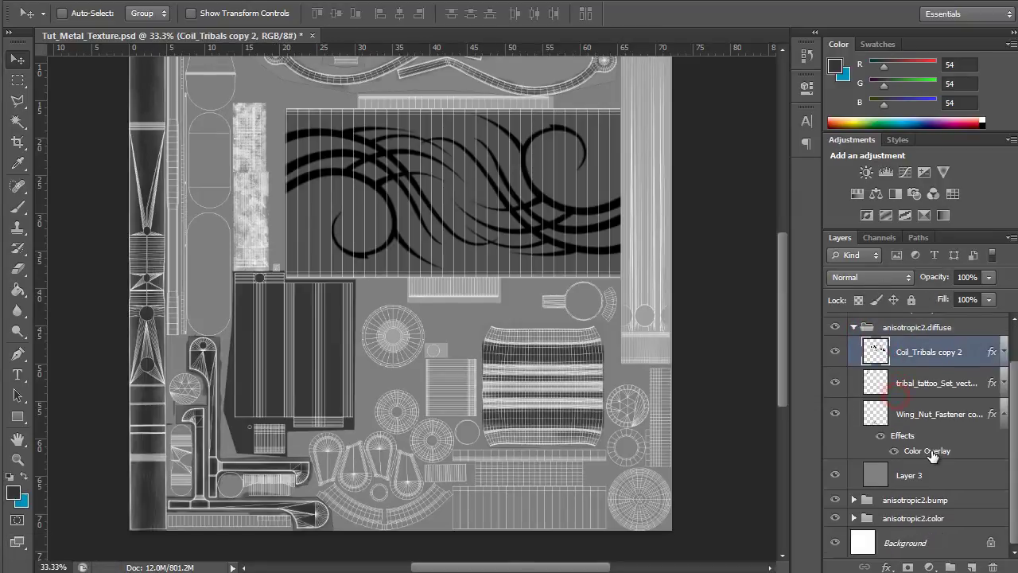
shift+click(932, 480)
scroll(923, 421, up, 1)
key(ctrl+j)
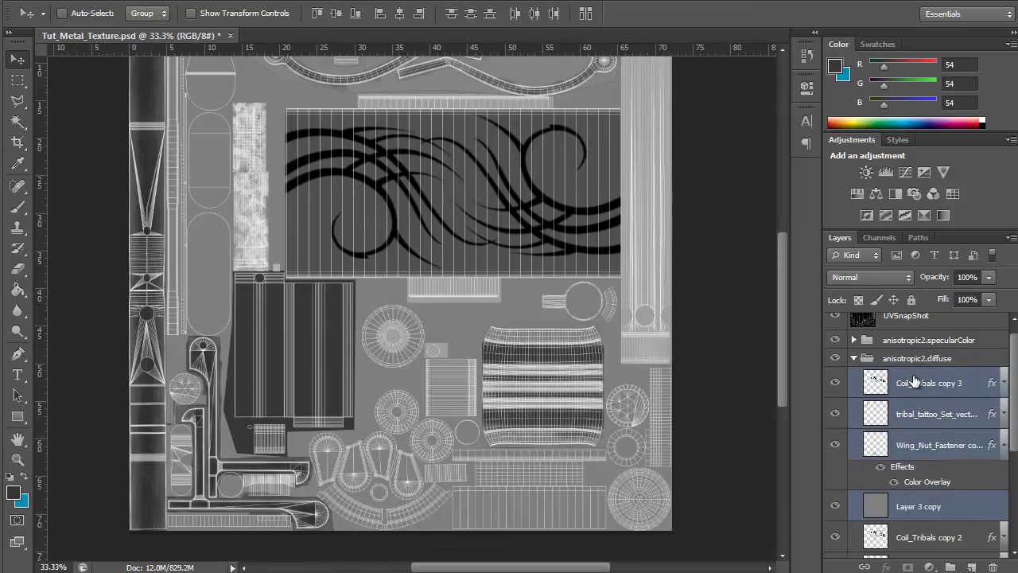
key(ctrl+e)
key(ctrl+e)
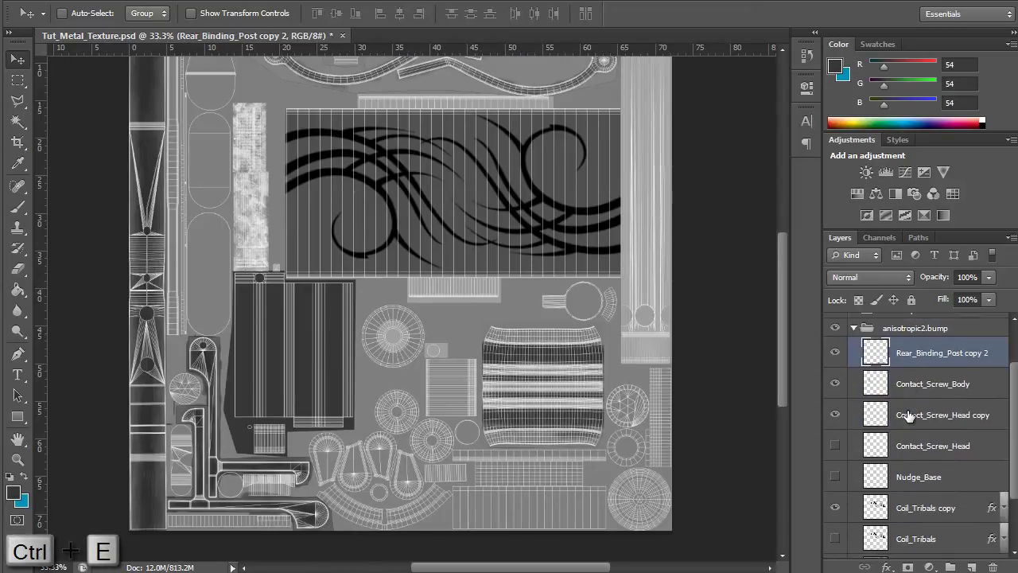
Duplicate the layers of anisotropic2.bump from Rear_Binding_Post copy 2 downward, merge the copies into one layer and collapse the group.
scroll(909, 415, down, 2)
shift+click(934, 498)
scroll(922, 453, up, 2)
drag(896, 404, 891, 391)
key(ctrl+e)
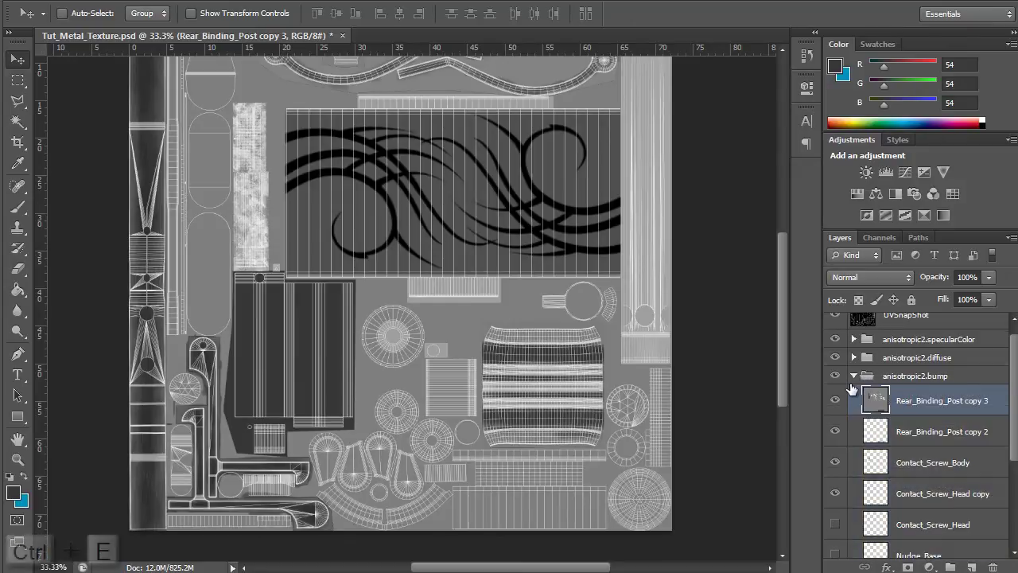
click(853, 375)
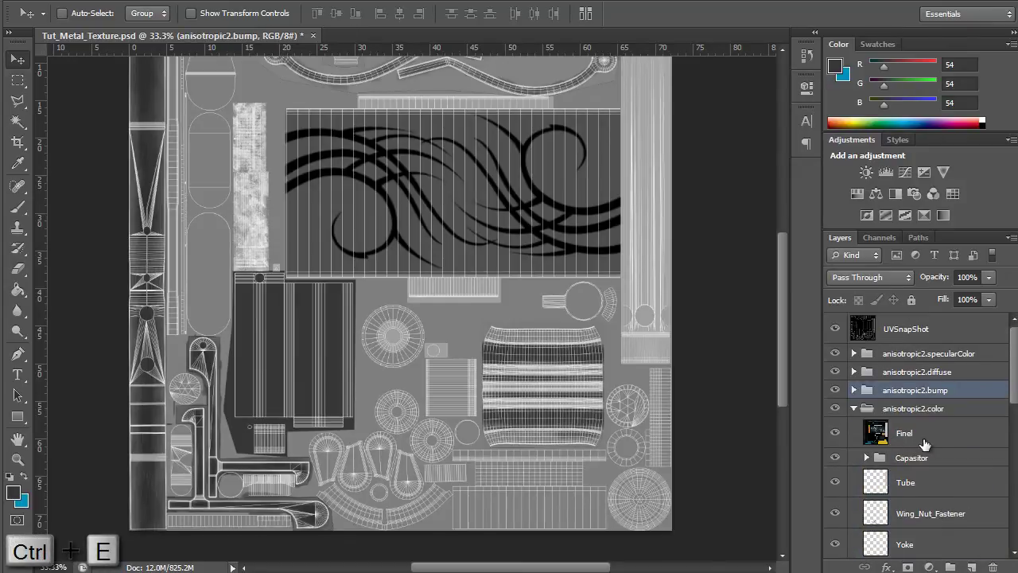
Rename the merged layer at the top of anisotropic2.bump as Finel, matching the flattened layer in anisotropic2.color.
click(883, 447)
double_click(904, 433)
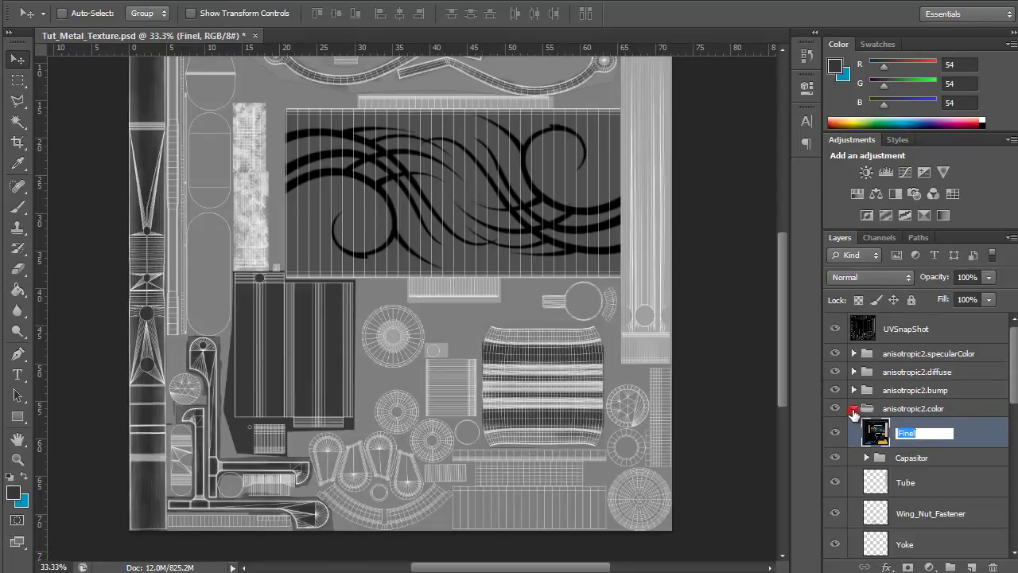
click(854, 409)
click(853, 389)
double_click(923, 414)
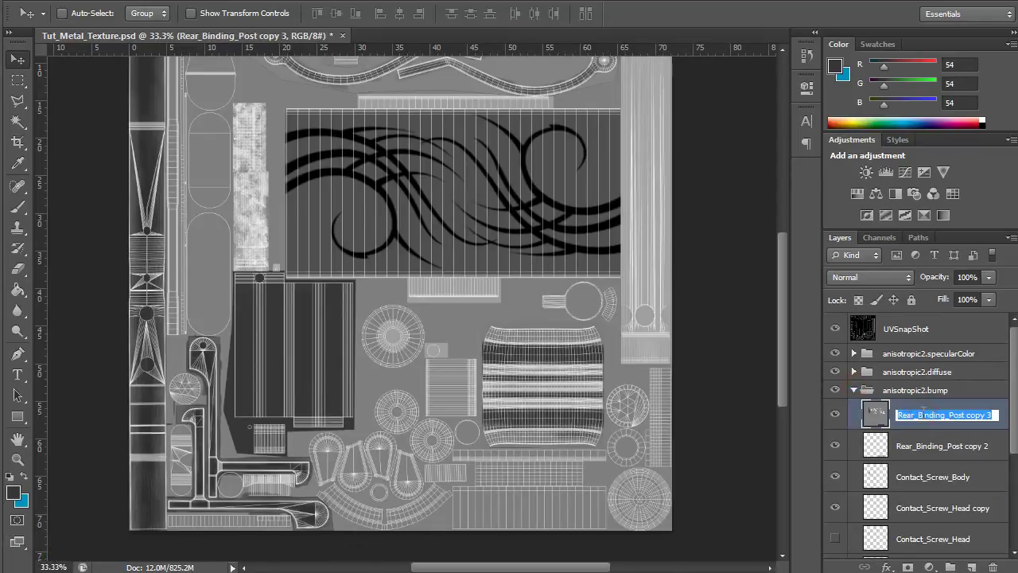
text(Finel)
key(Return)
click(853, 389)
click(865, 353)
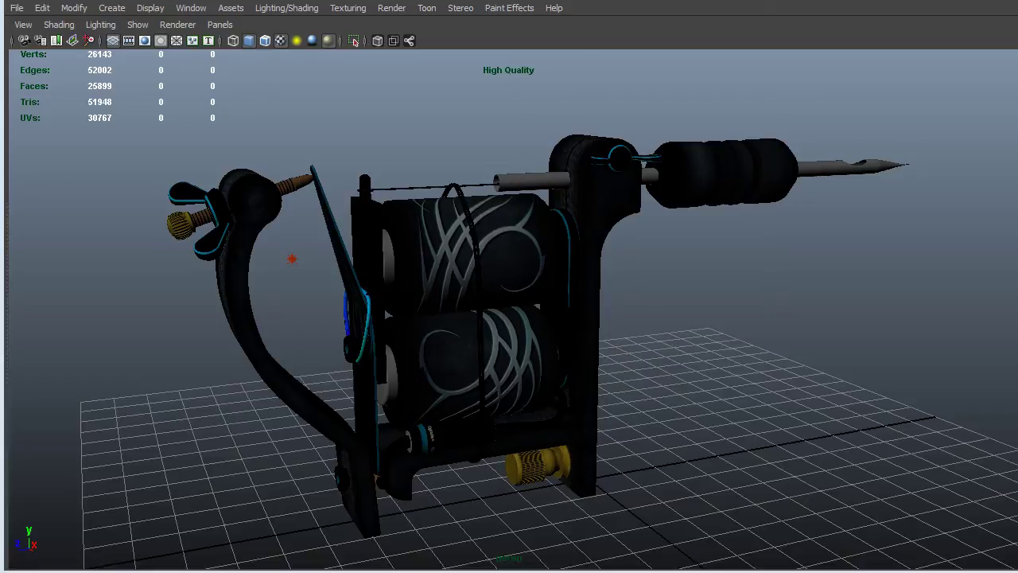
Switch to Maya and inspect the capacitor cord and the rubber band on the tattoo machine model.
click(396, 476)
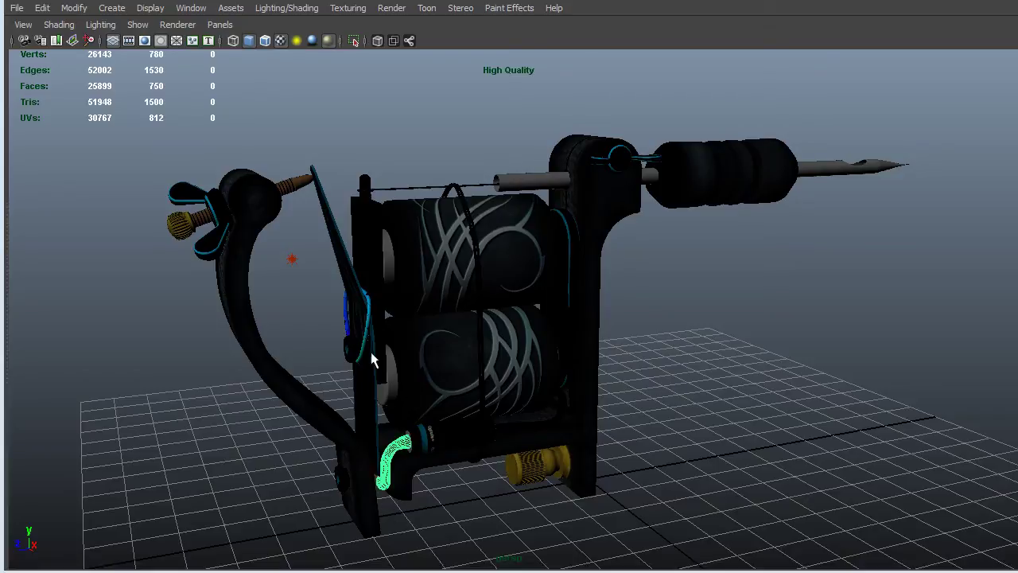
click(461, 199)
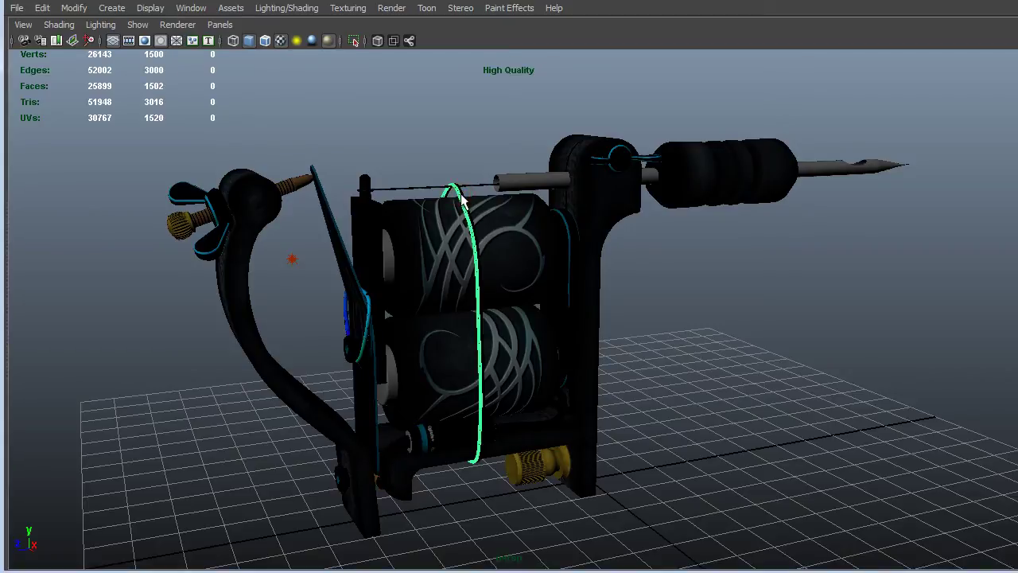
click(665, 330)
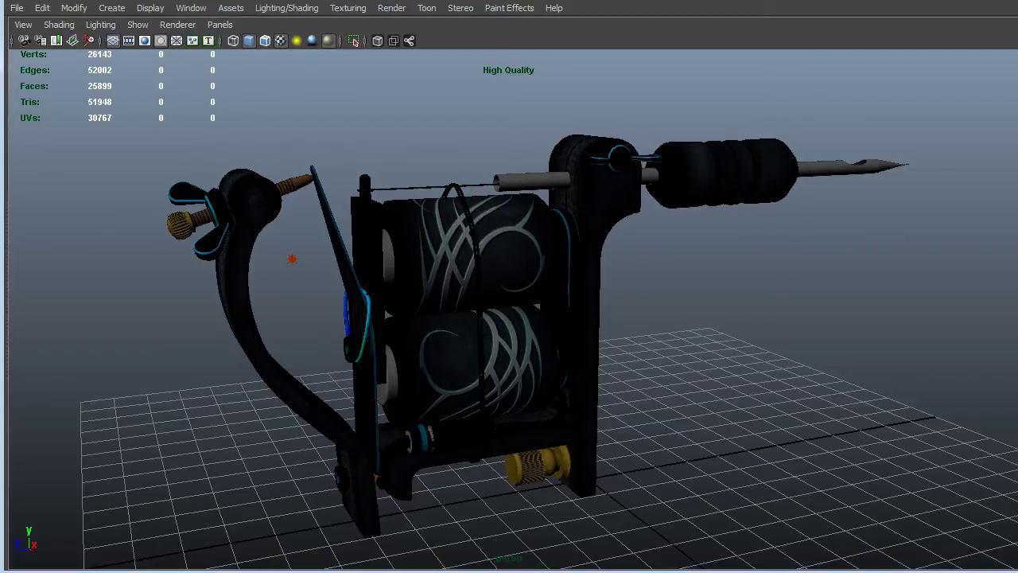
Create a mental ray mia_material_x_passes material in the Hypershade and name it Rubbers.
drag(1017, 147, 278, 6)
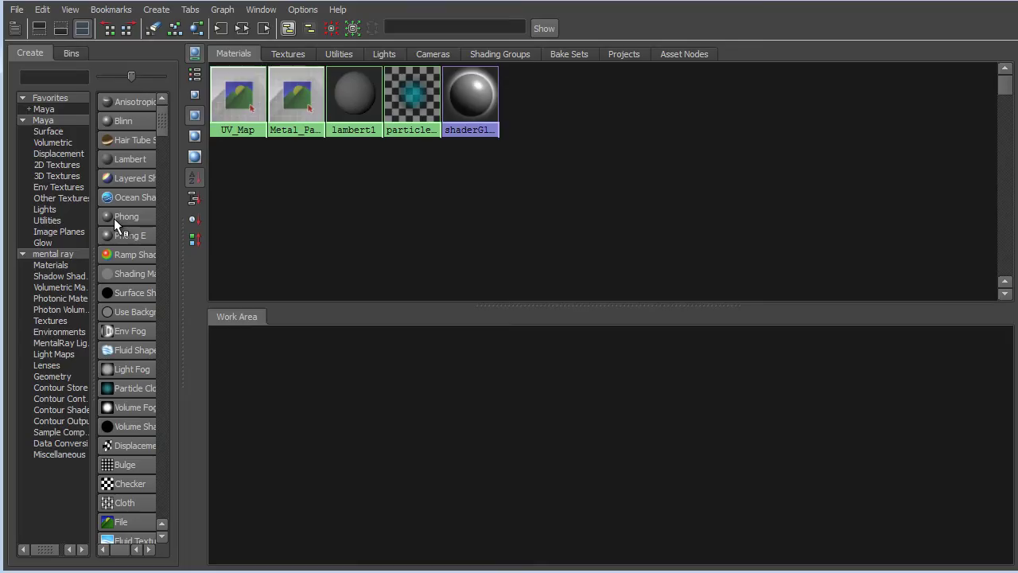
click(47, 255)
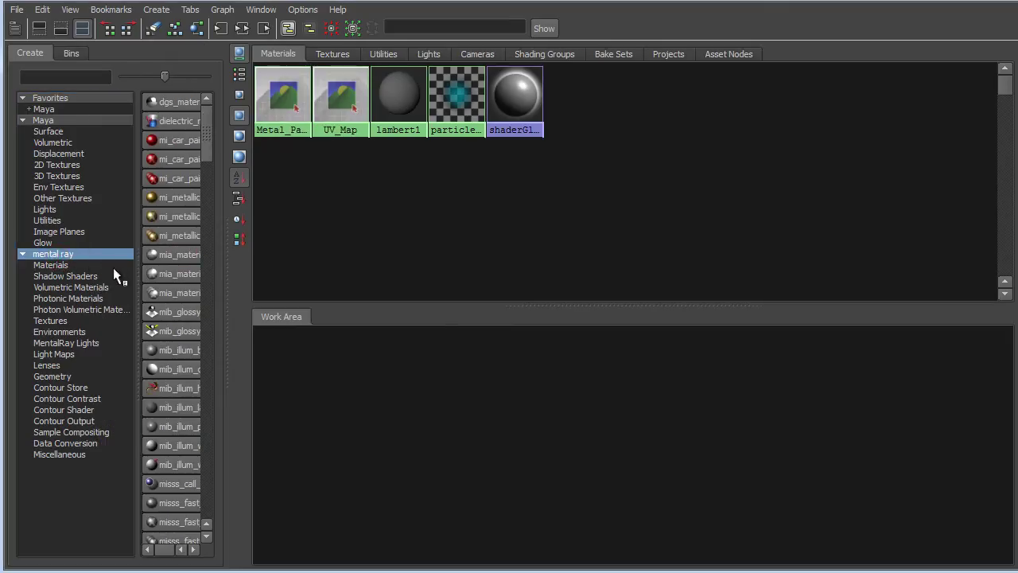
click(156, 295)
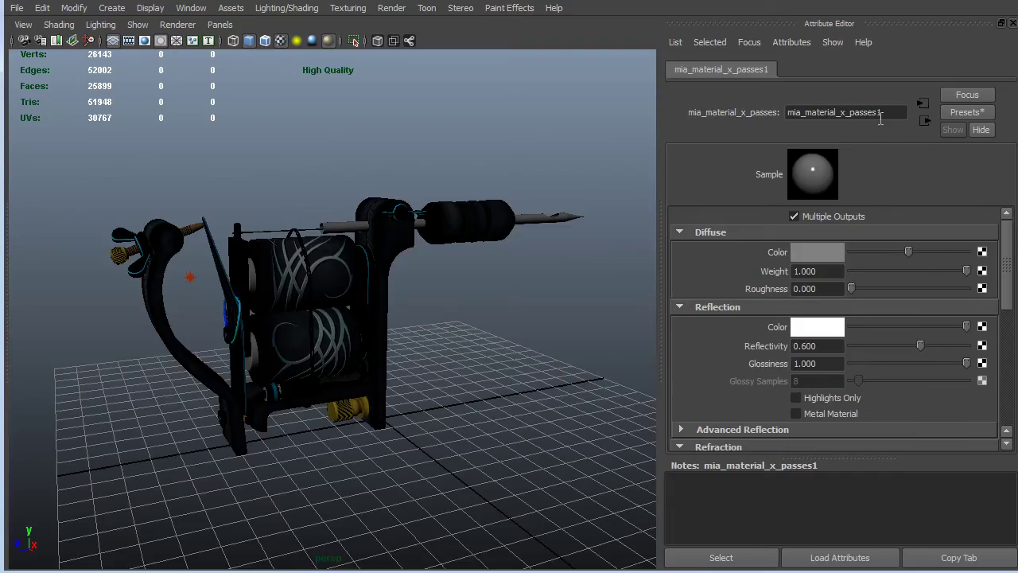
double_click(882, 112)
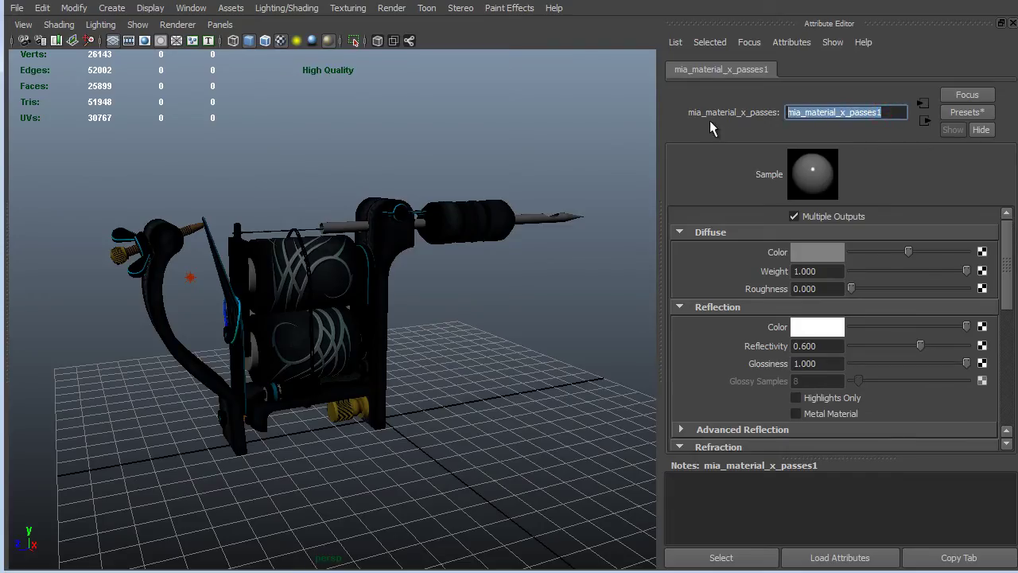
text(Rubbers)
key(Return)
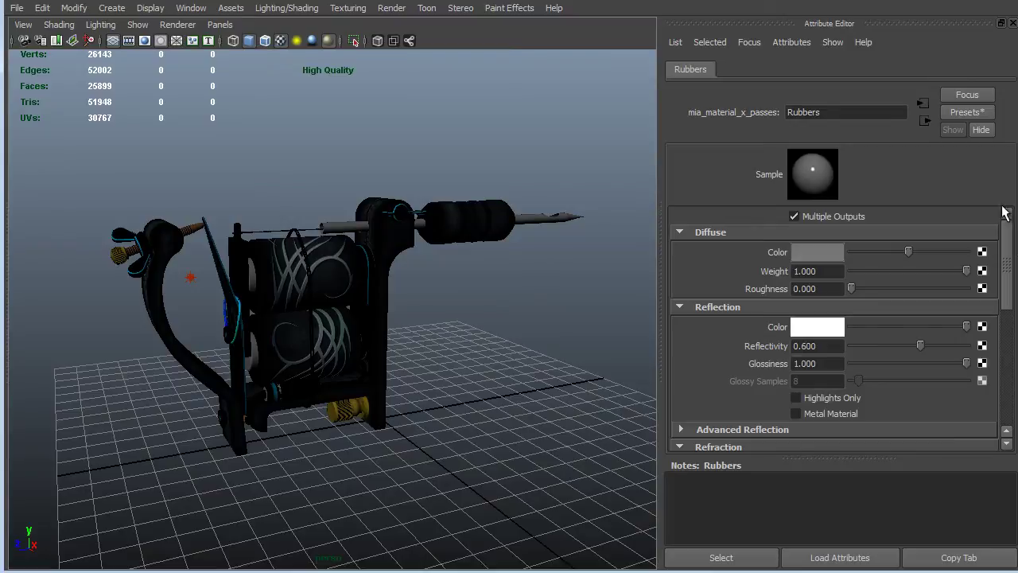
Apply the Rubber preset to the Rubbers material and set its diffuse color to dark yellow, RGB 0.588, 0.470, 0.000.
click(967, 112)
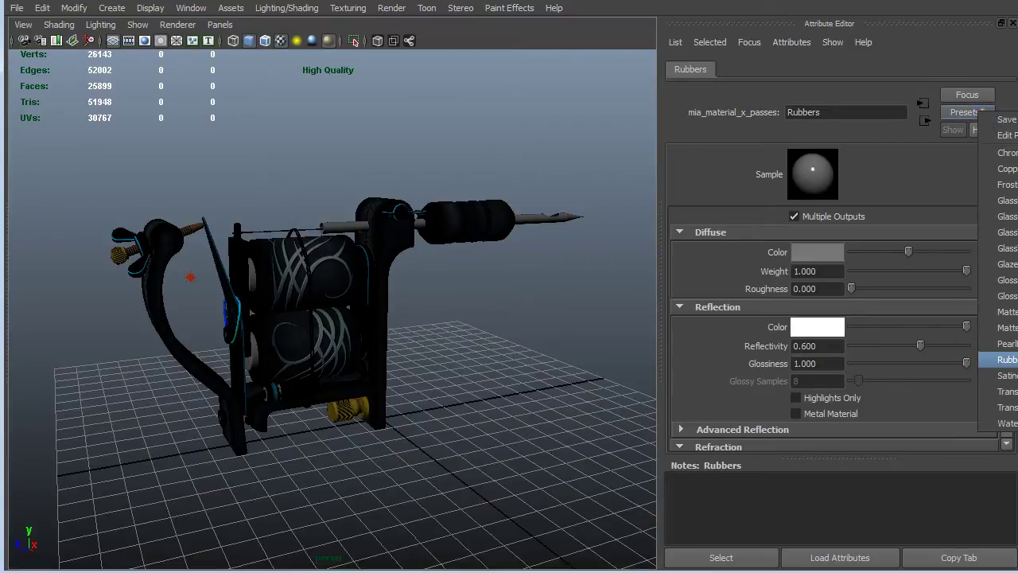
click(1007, 359)
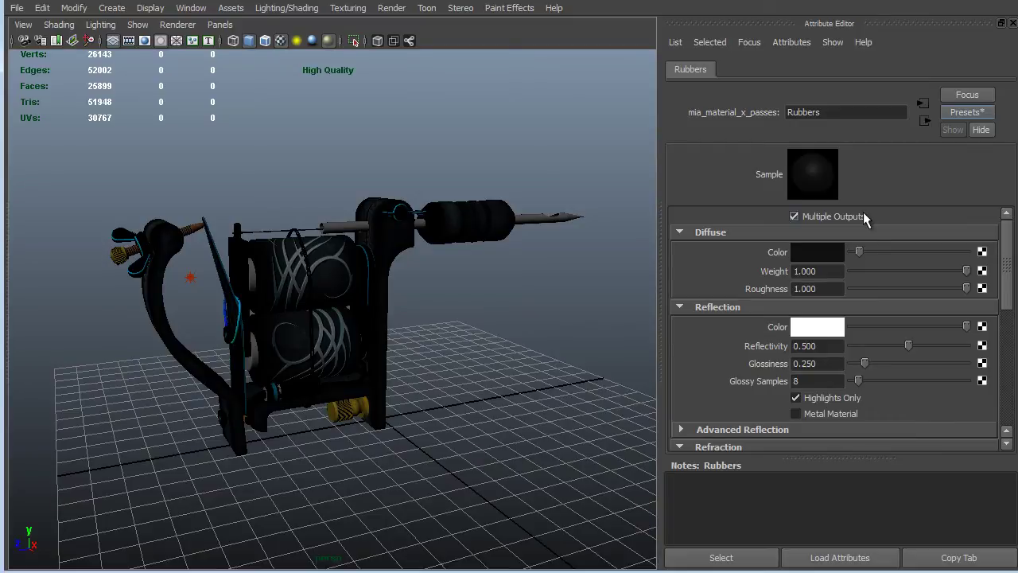
click(813, 259)
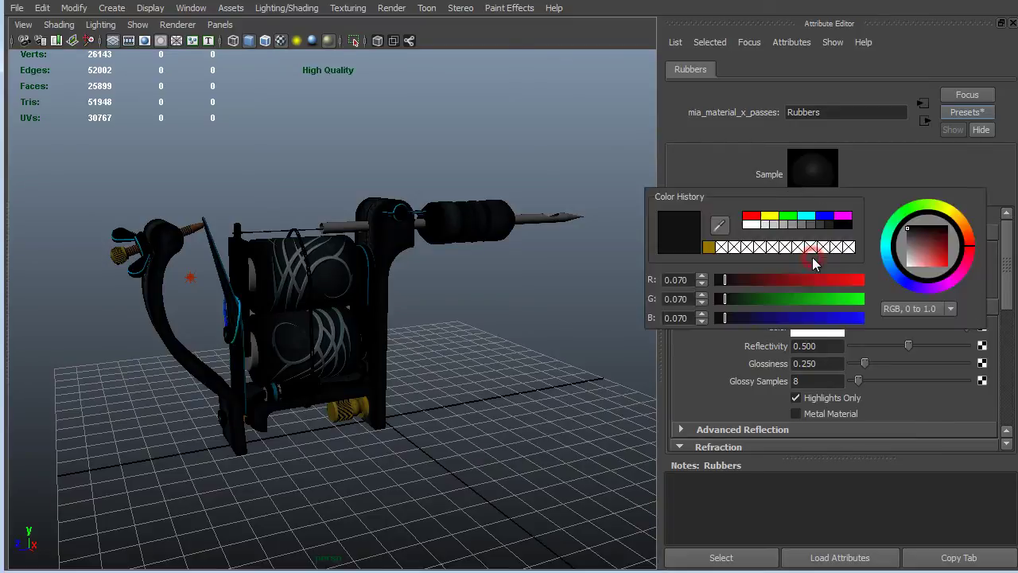
click(948, 250)
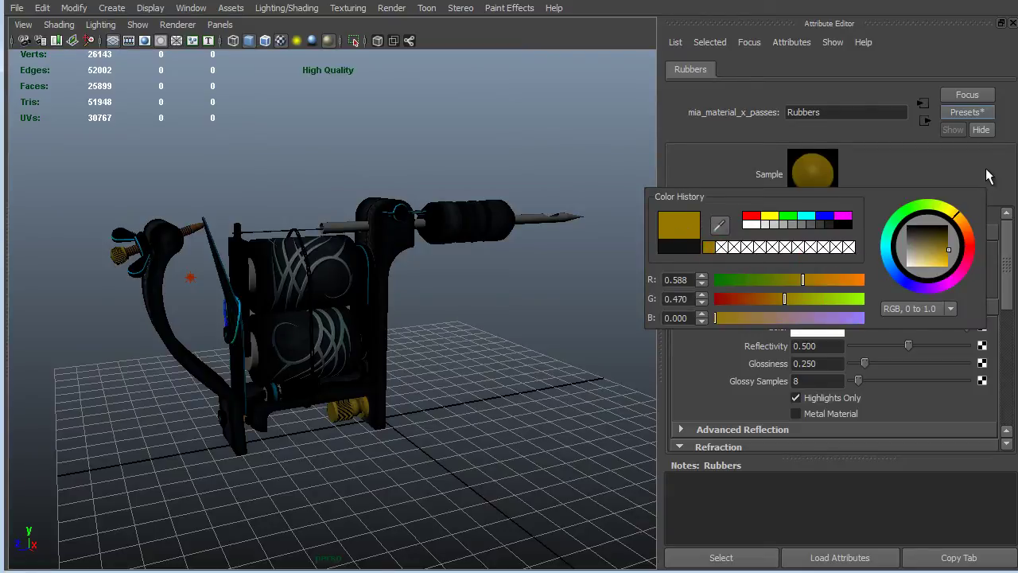
Assign the Rubbers material to both rubber bands around the coils and turn off high quality viewport rendering.
click(310, 334)
shift+click(311, 357)
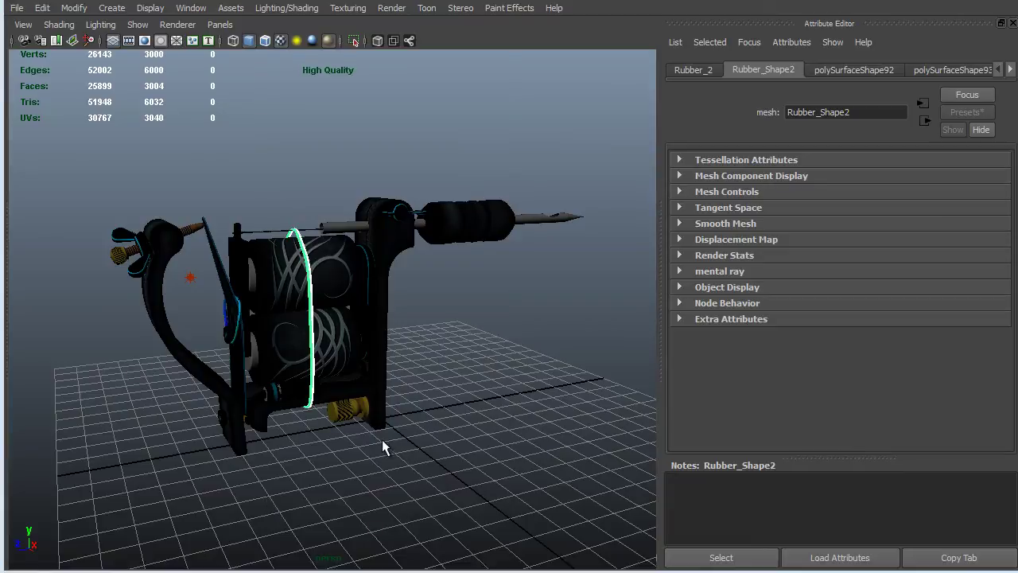
right_click(414, 150)
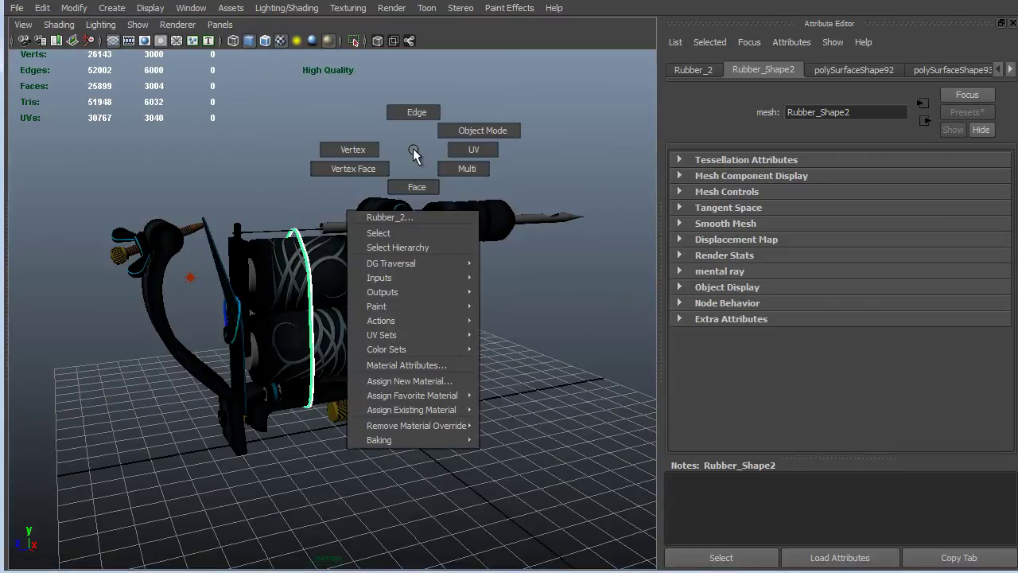
mouse_move(435, 414)
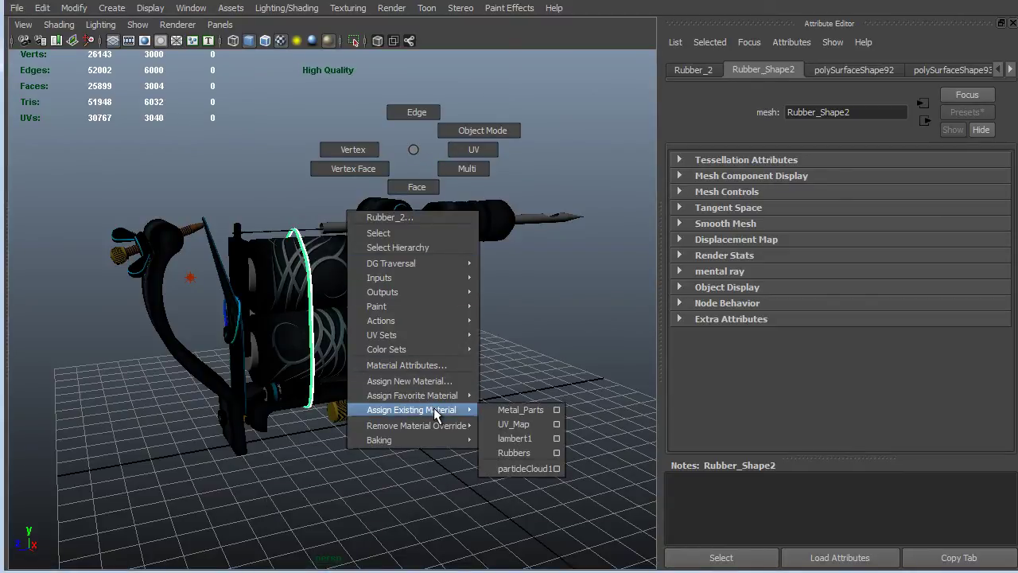
click(533, 452)
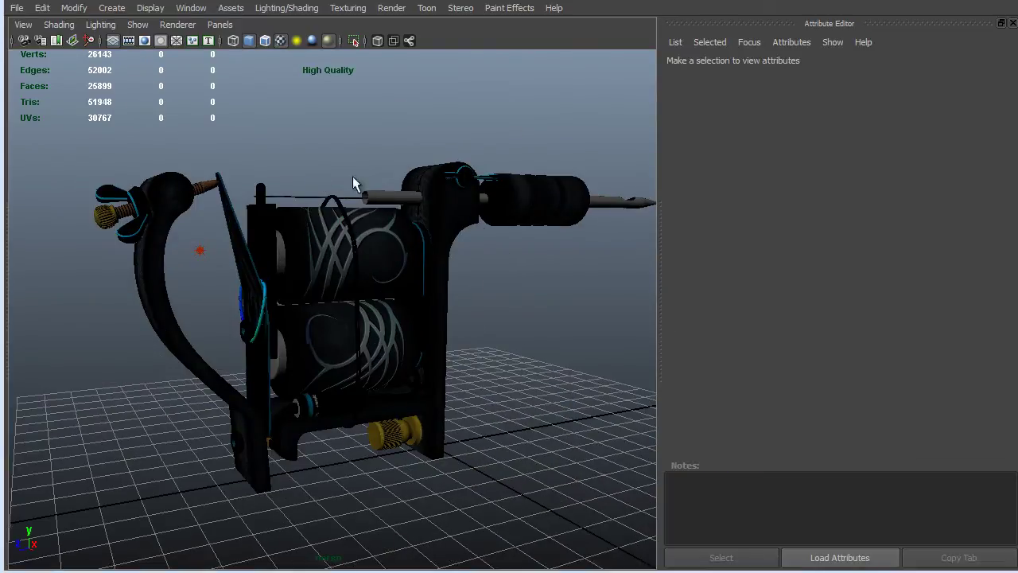
click(330, 41)
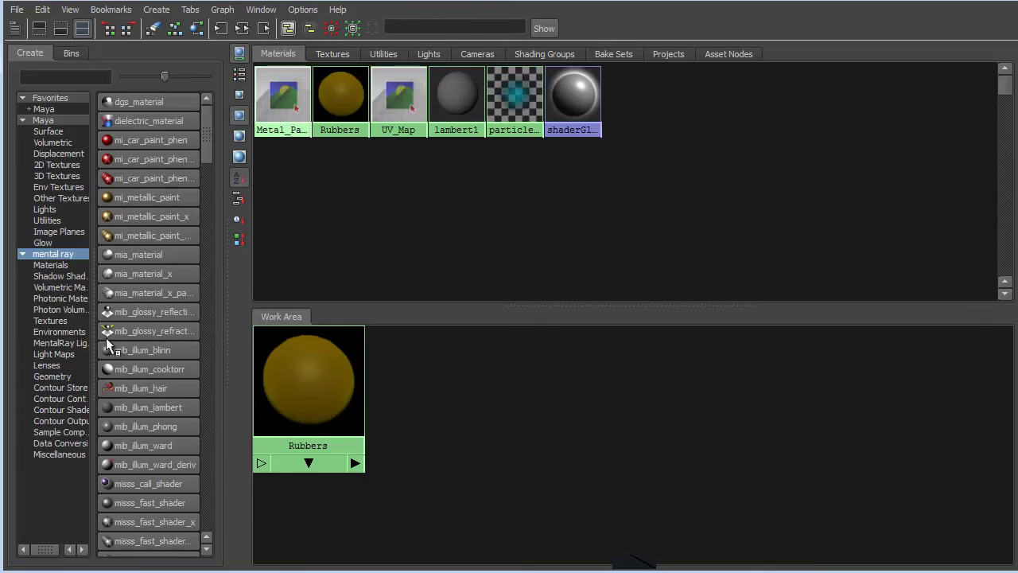
Create another mia_material_x_passes material named Cords and assign it to all the cord meshes.
click(144, 293)
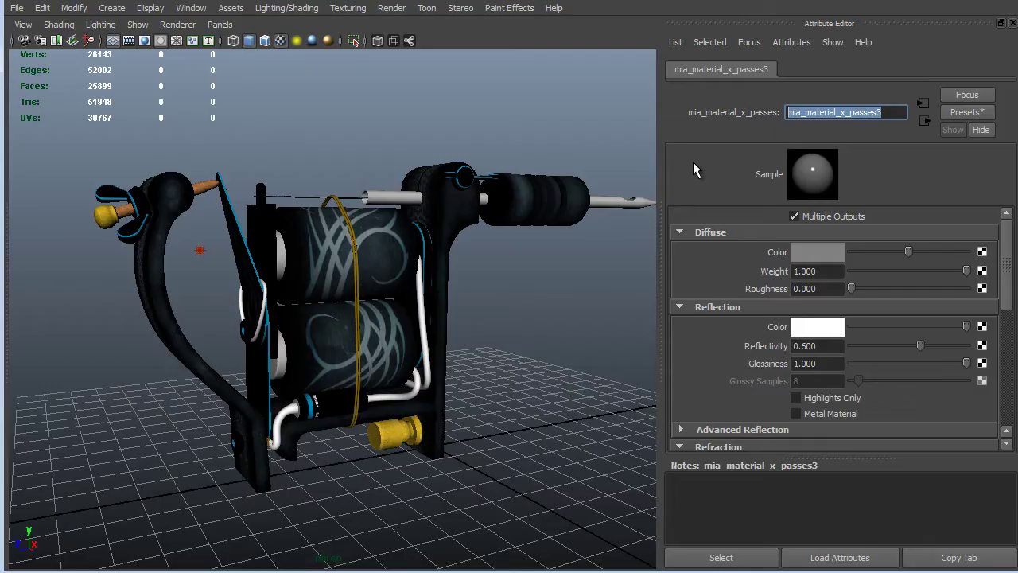
text(Cords)
key(Return)
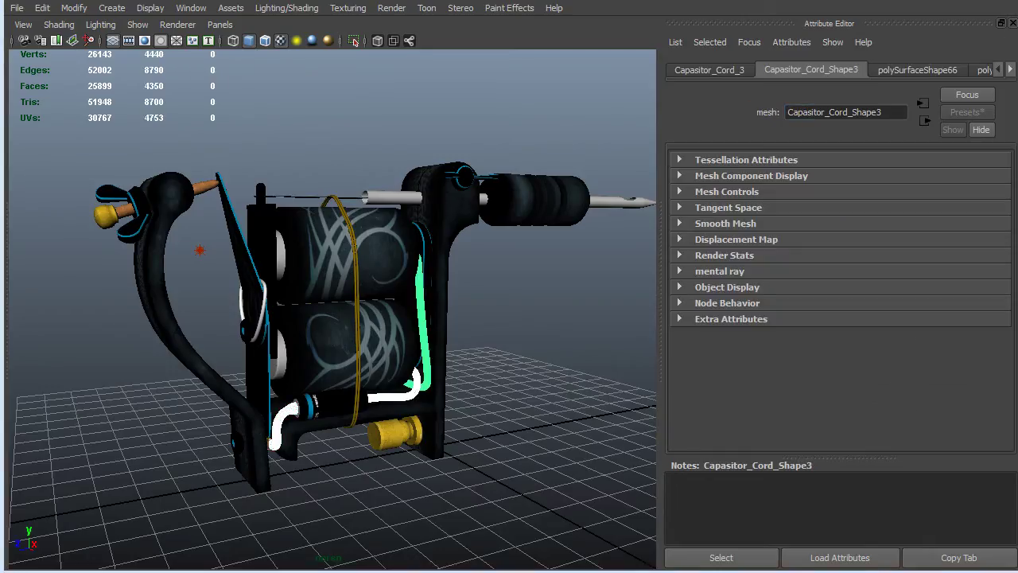
shift+click(262, 299)
right_drag(506, 104, 634, 407)
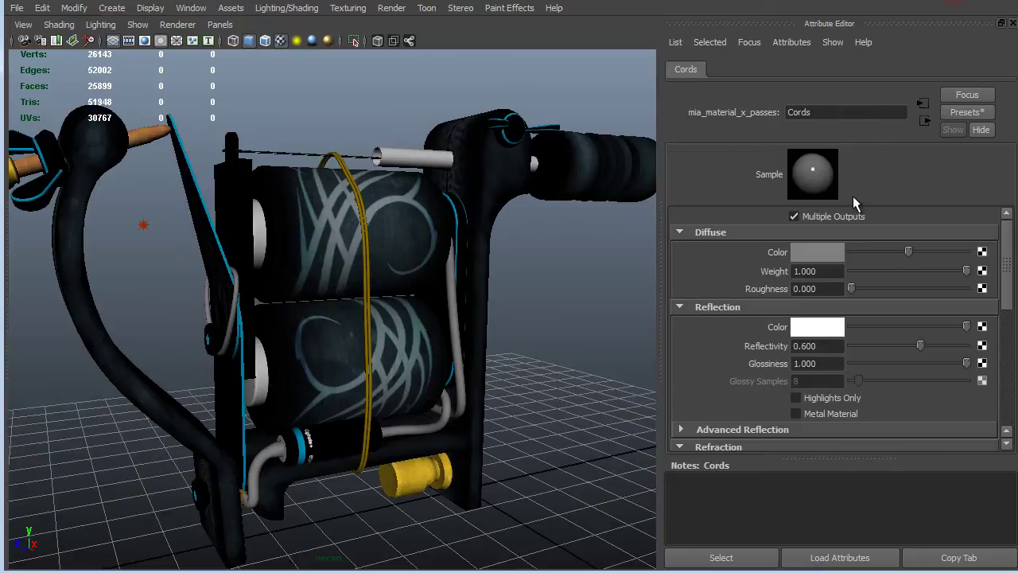
Set the Cords material's diffuse color to black and its reflection color to blue, RGB 0.128, 0.165, 0.741.
click(835, 251)
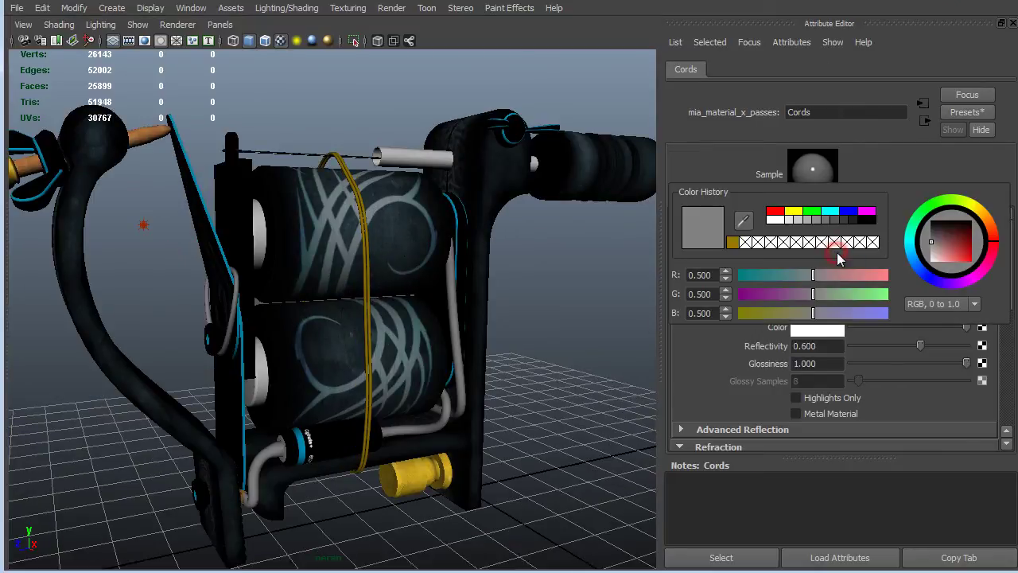
click(871, 220)
click(836, 324)
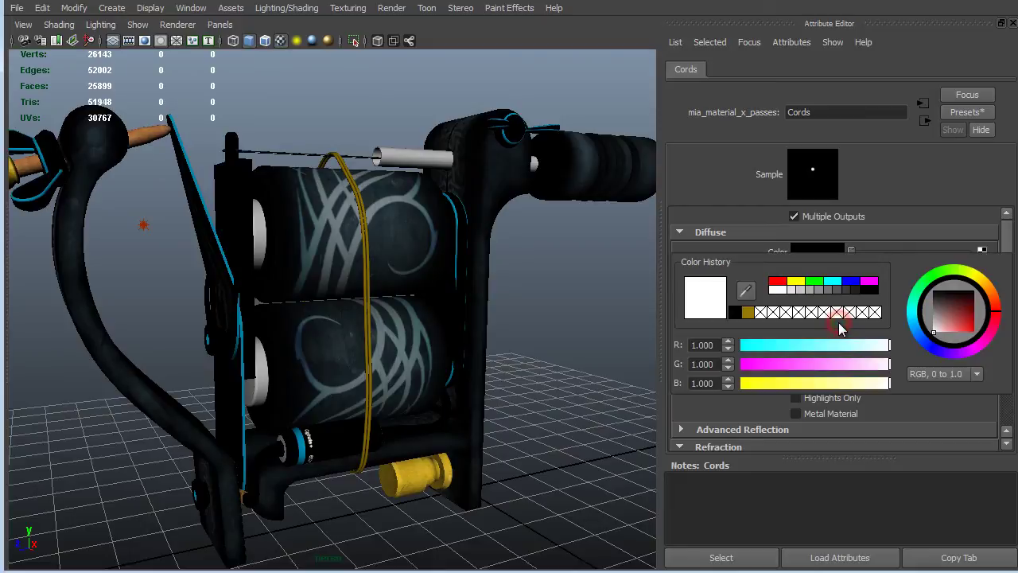
mouse_move(932, 340)
mouse_down()
mouse_move(966, 346)
mouse_move(939, 350)
mouse_up()
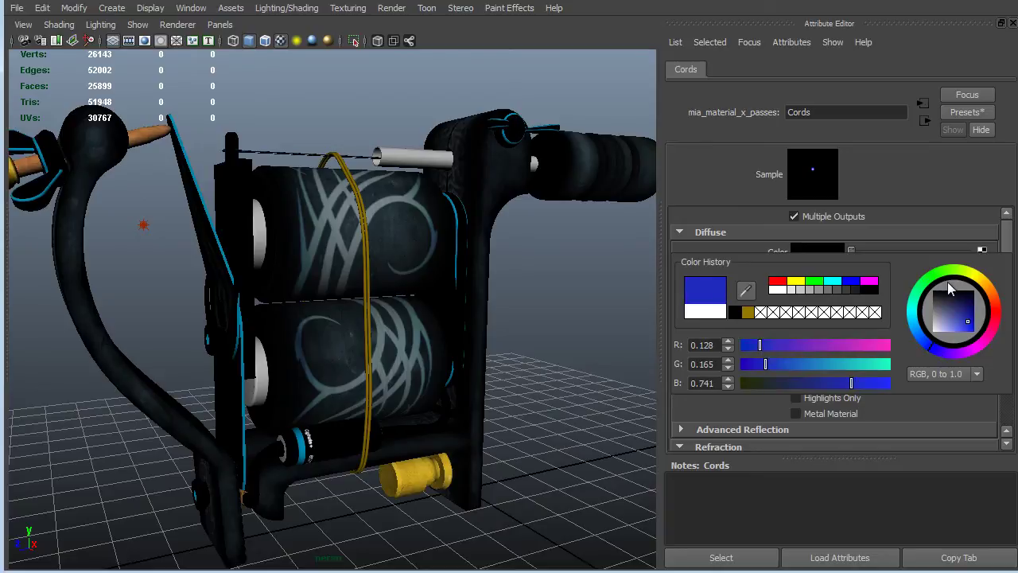
Set the Cords material's reflectivity to 1 and its glossiness to 0.35.
click(827, 346)
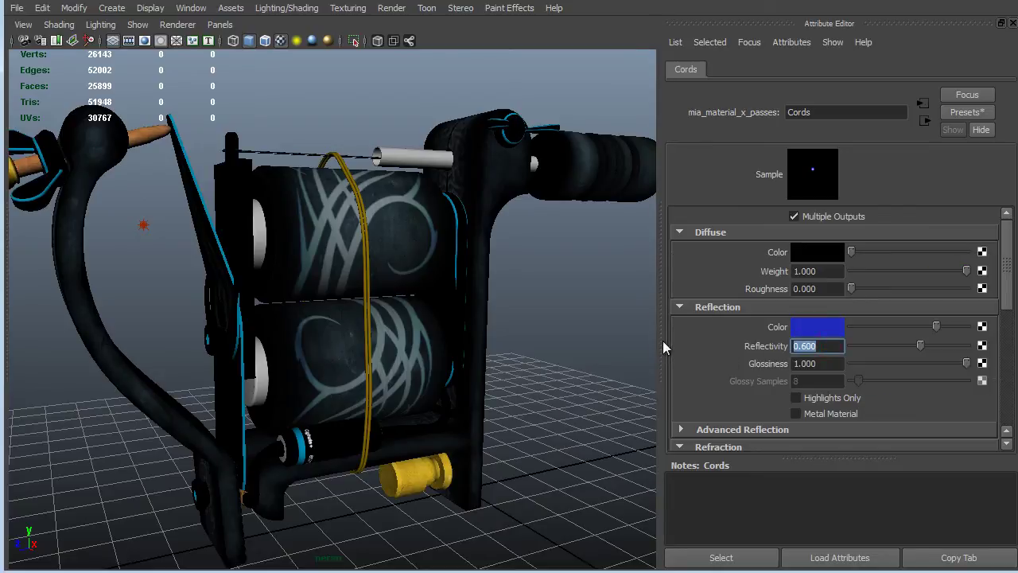
text(1)
key(Return)
click(827, 364)
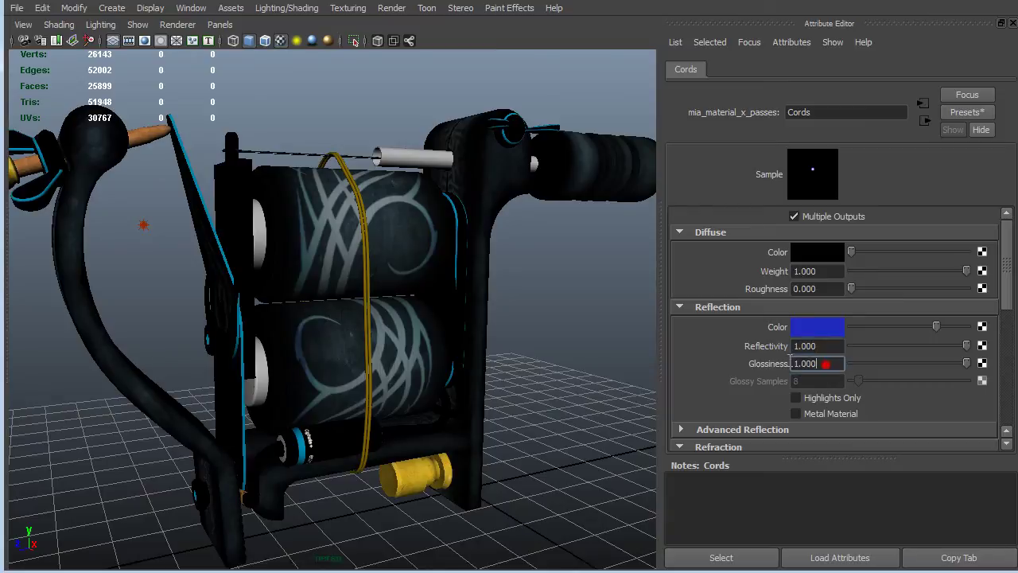
text(0.35)
key(Return)
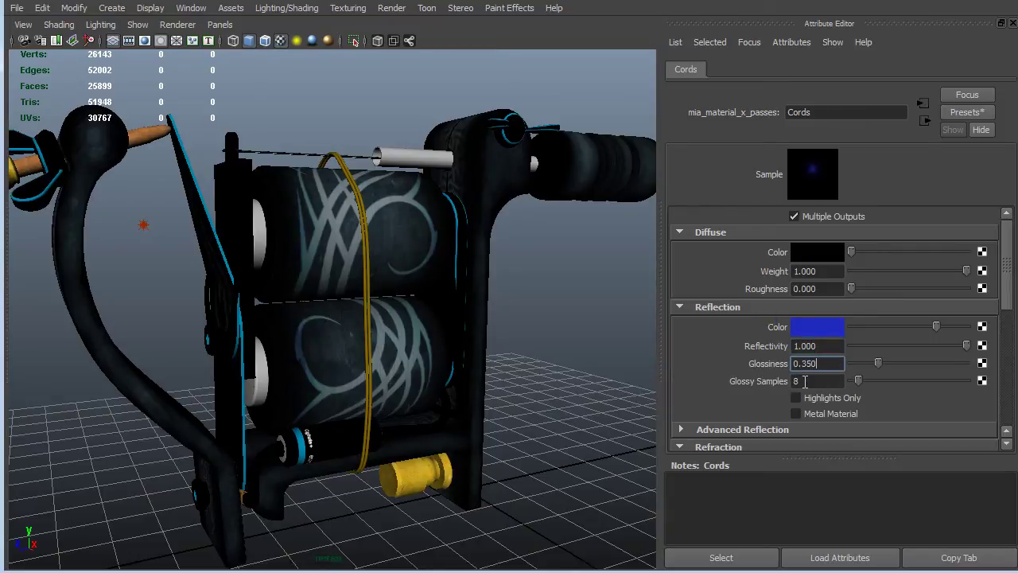
click(799, 381)
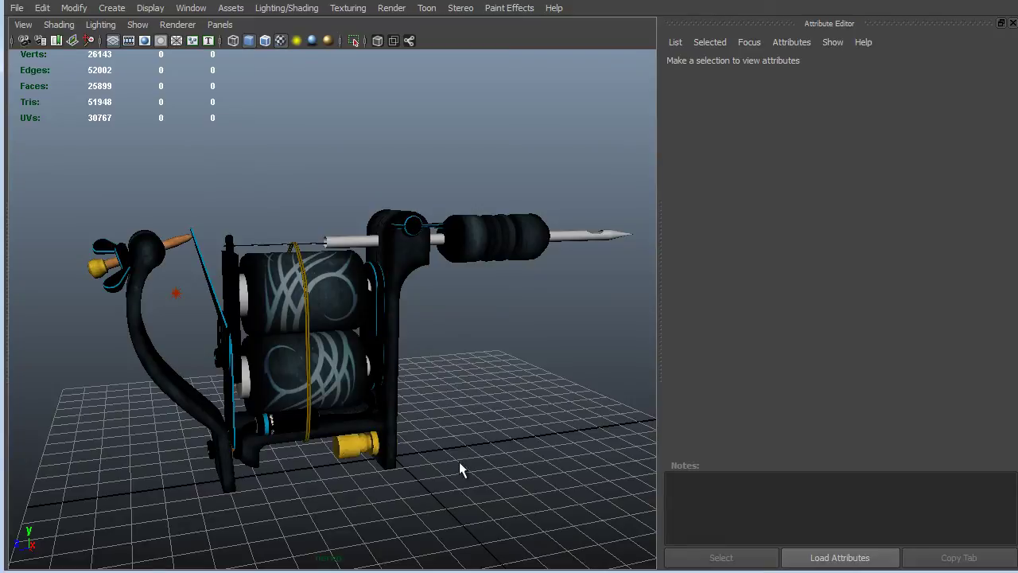
Show the Status Line in the Maya interface.
right_click(691, 23)
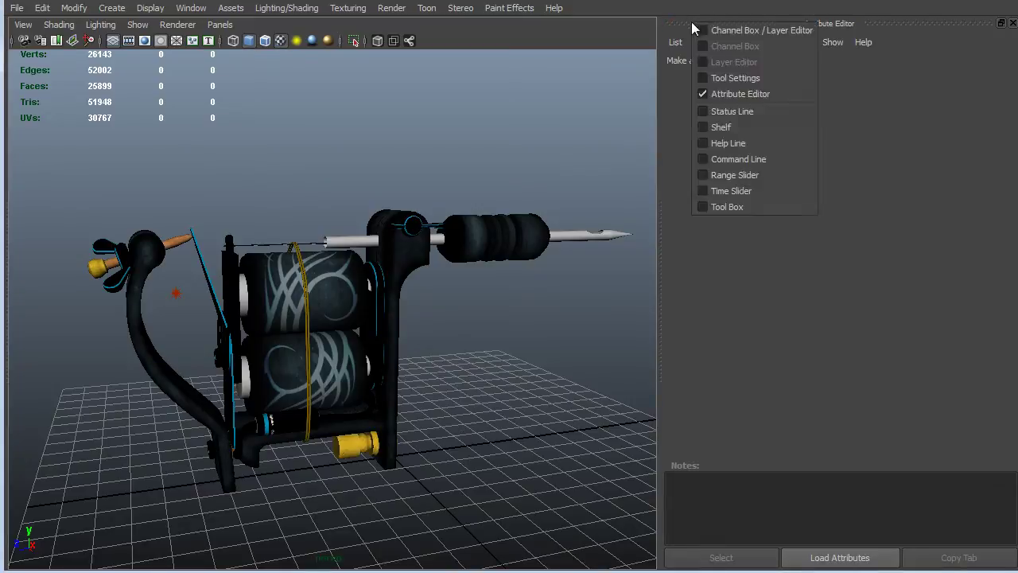
click(768, 19)
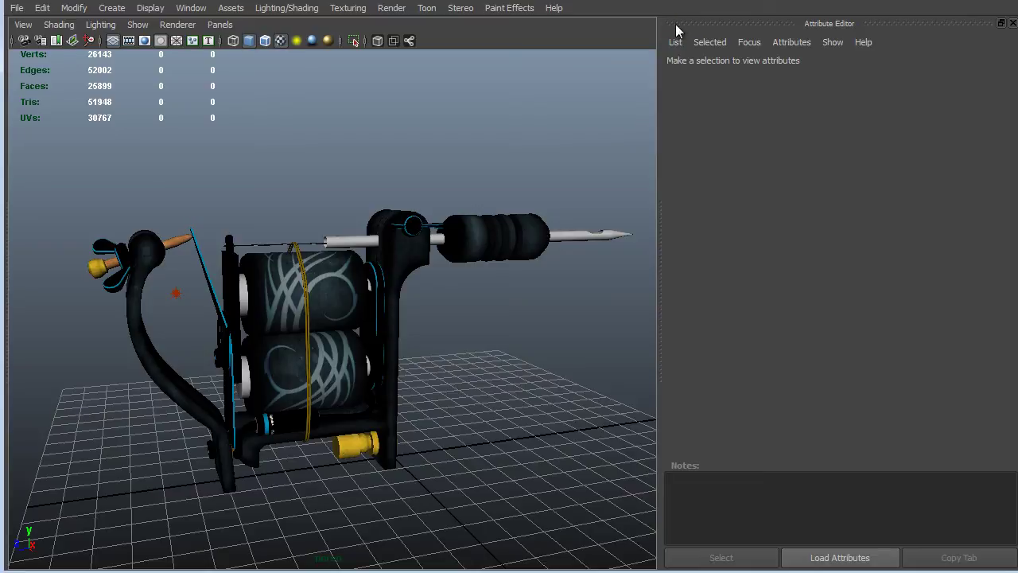
right_click(727, 29)
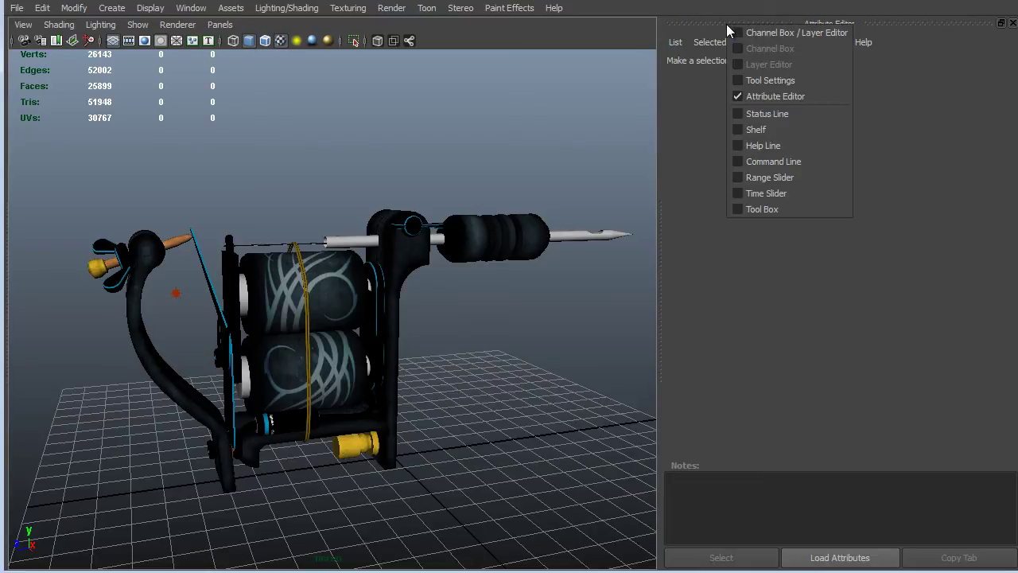
click(798, 113)
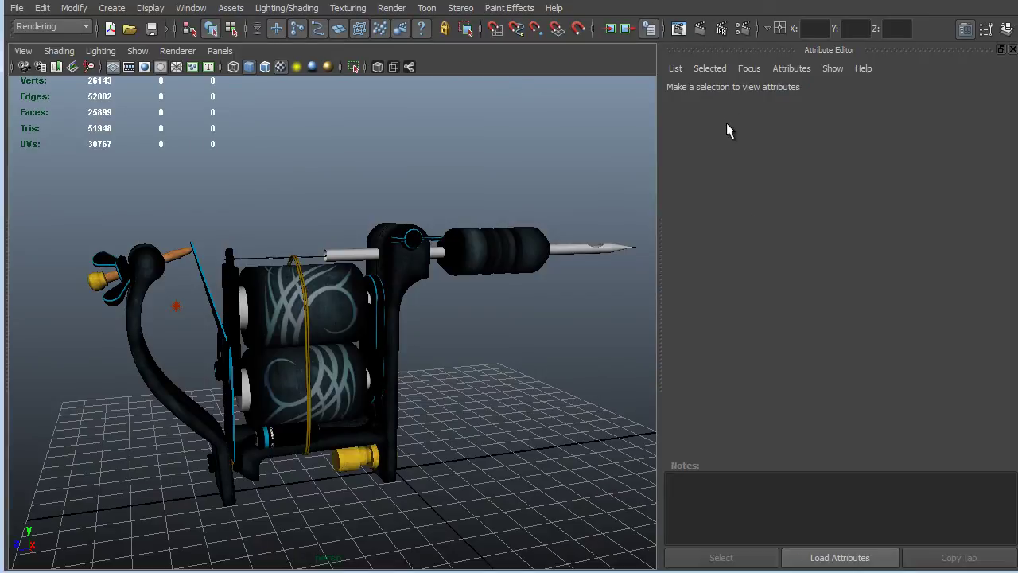
Set the image size preset to HD 720 in the render settings.
click(742, 30)
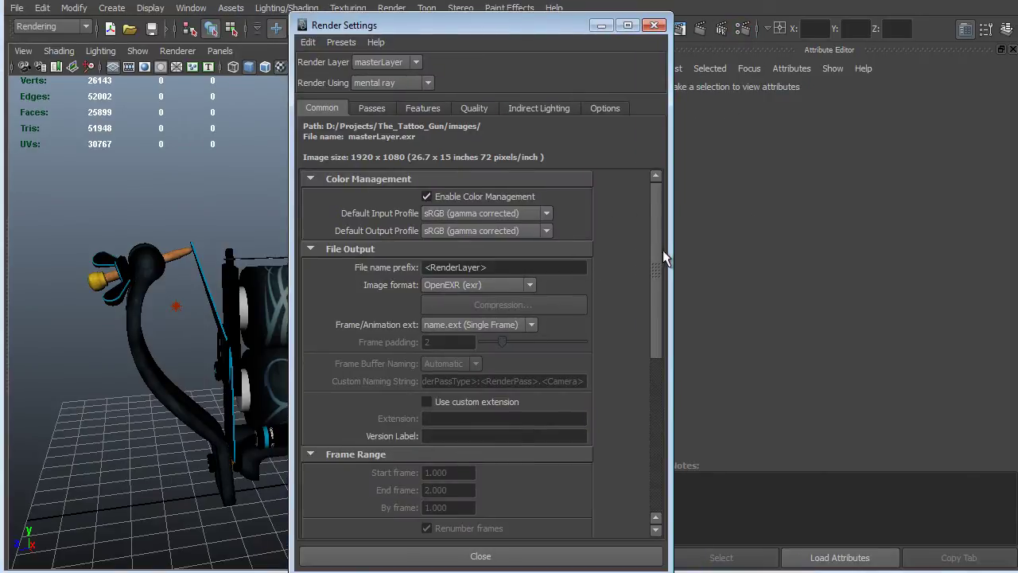
scroll(510, 326, down, 5)
click(508, 323)
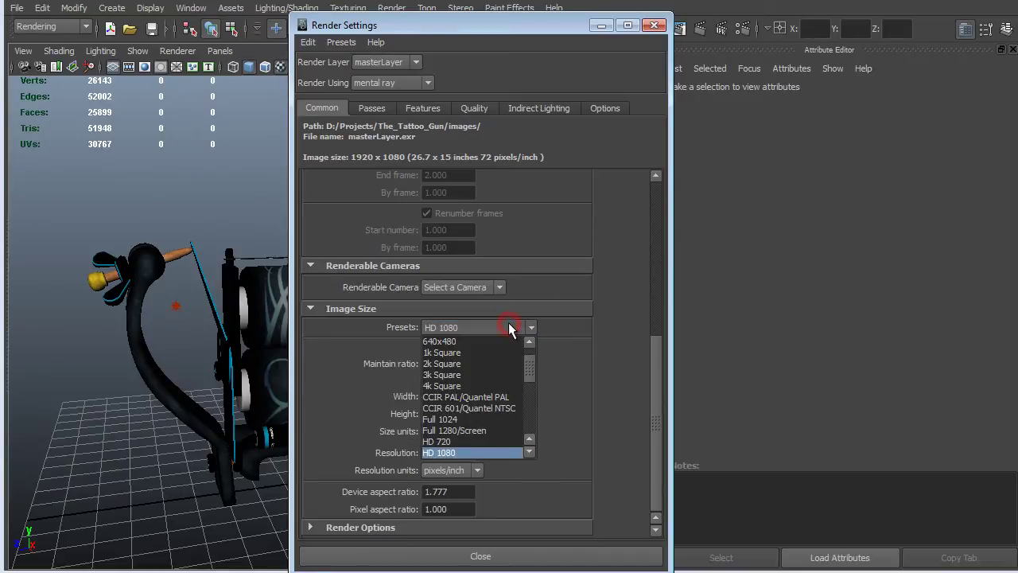
drag(530, 351, 533, 359)
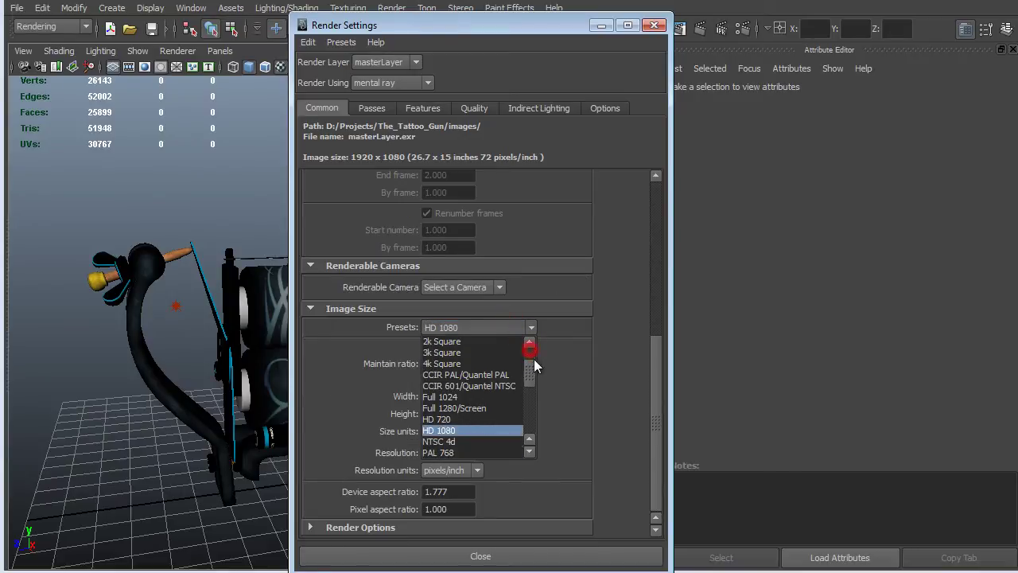
click(443, 419)
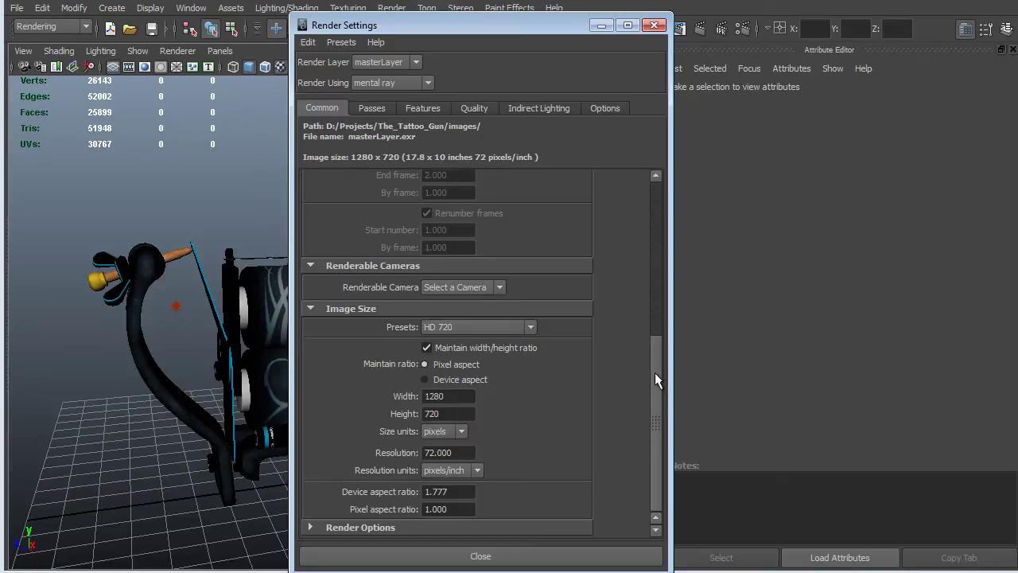
Review the Common and Quality render settings, covering the render options, color management, file output, anti-aliasing and framebuffer sections.
click(655, 373)
click(370, 529)
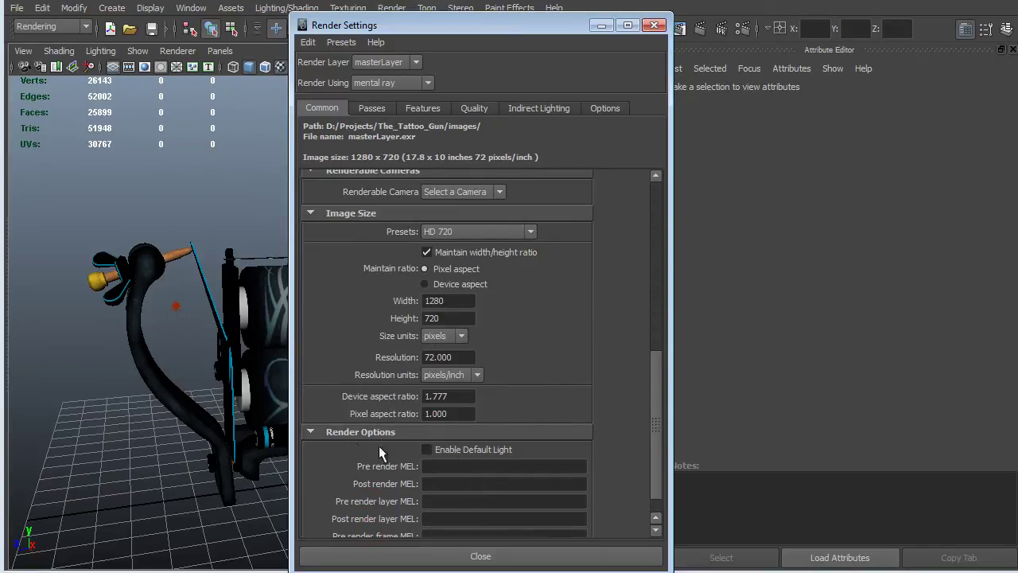
click(335, 435)
scroll(477, 358, up, 5)
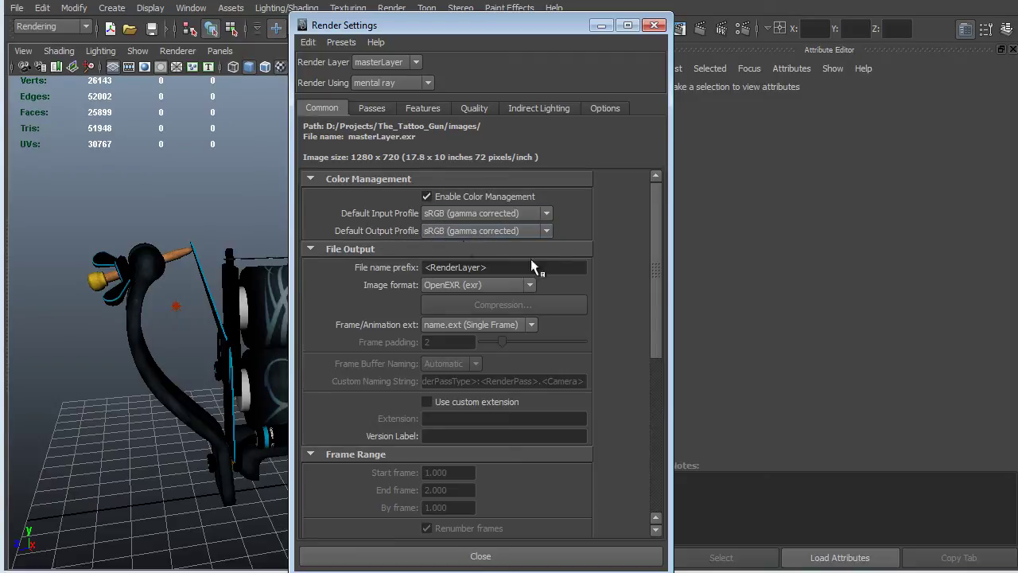
scroll(557, 262, down, 3)
click(474, 109)
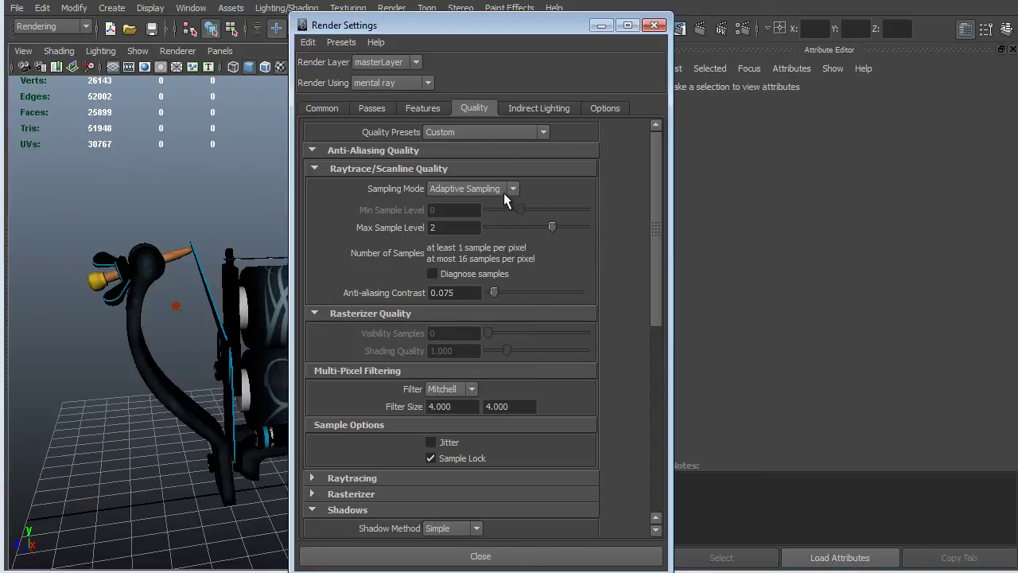
click(450, 230)
scroll(476, 391, down, 15)
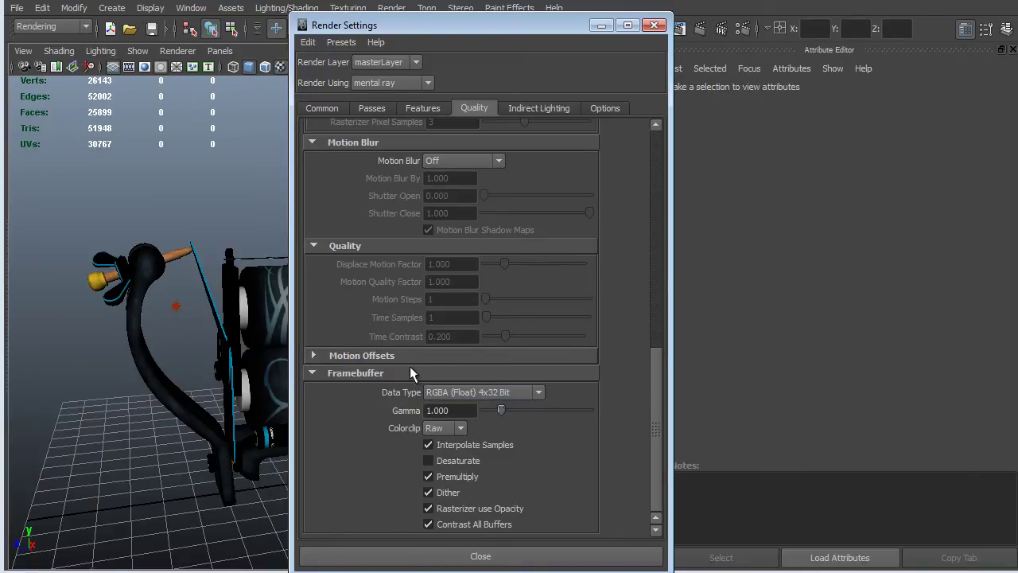
Create an image-based lighting node for the scene and load PaperMill_A_Env.hdr as its image.
click(529, 111)
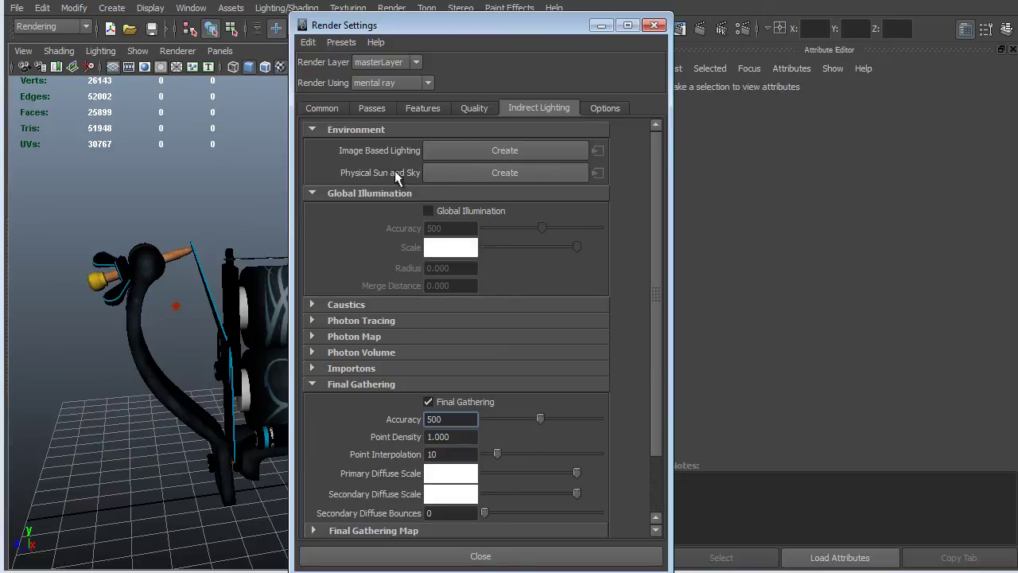
click(552, 149)
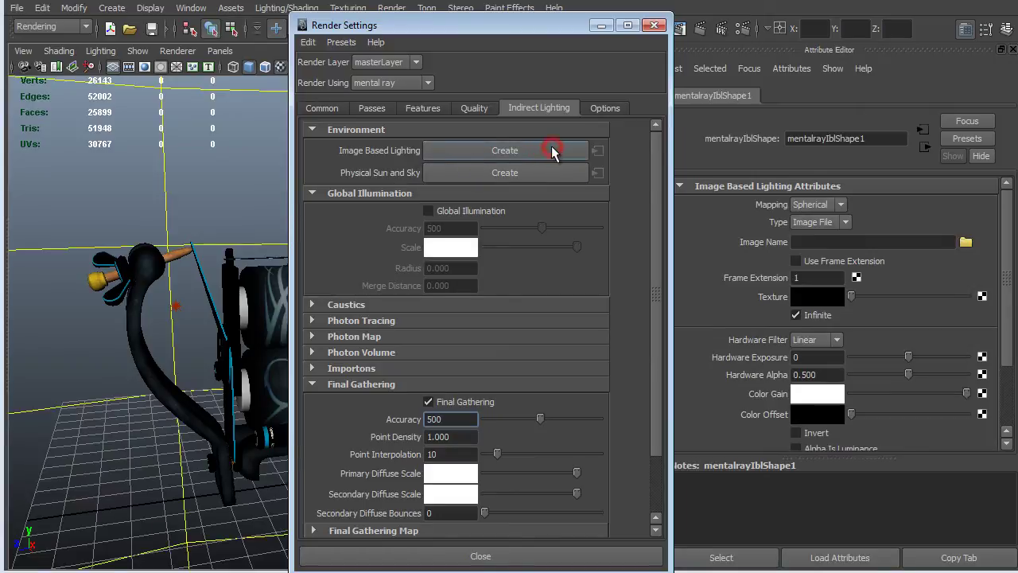
click(963, 244)
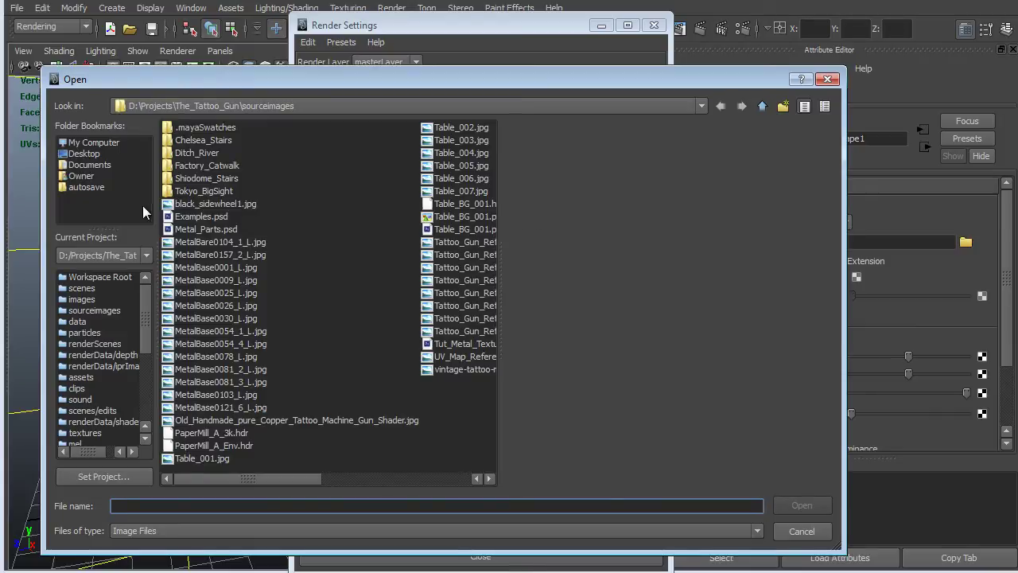
click(213, 433)
click(214, 446)
click(801, 505)
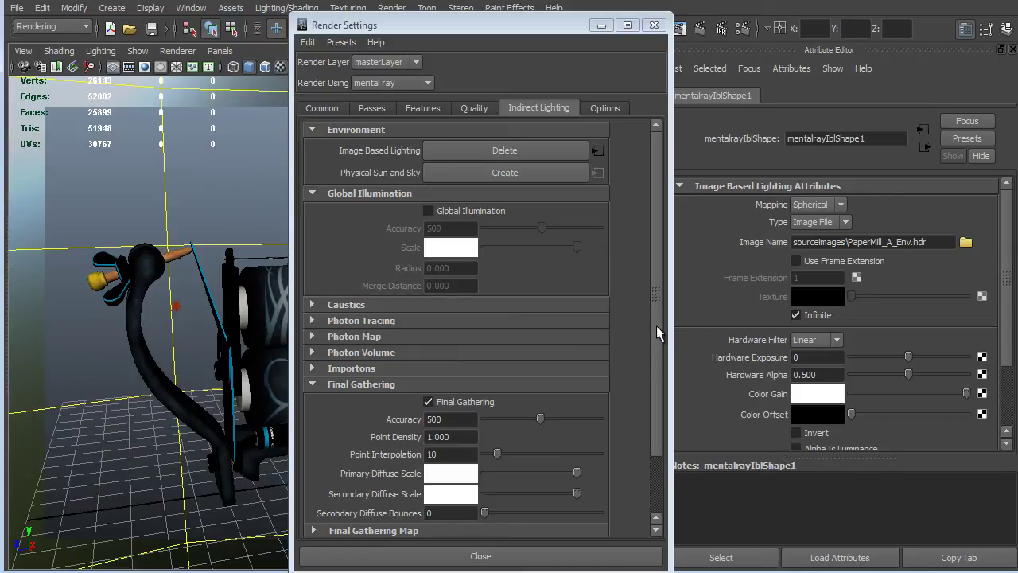
Turn off Primary Visibility in the render stats of the image-based lighting node.
drag(656, 325, 528, 454)
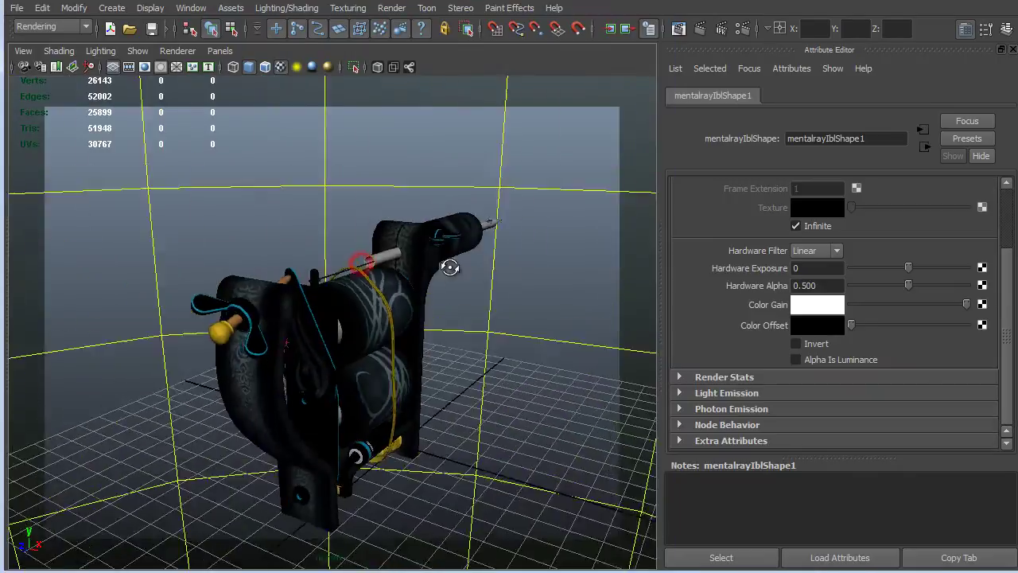
alt+drag(450, 267, 389, 259)
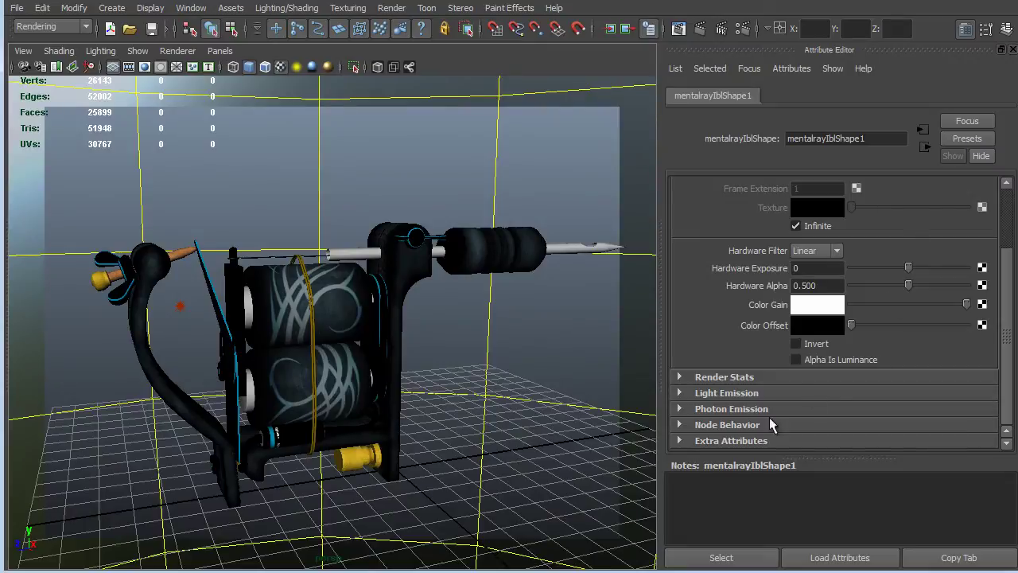
alt+drag(473, 296, 577, 257)
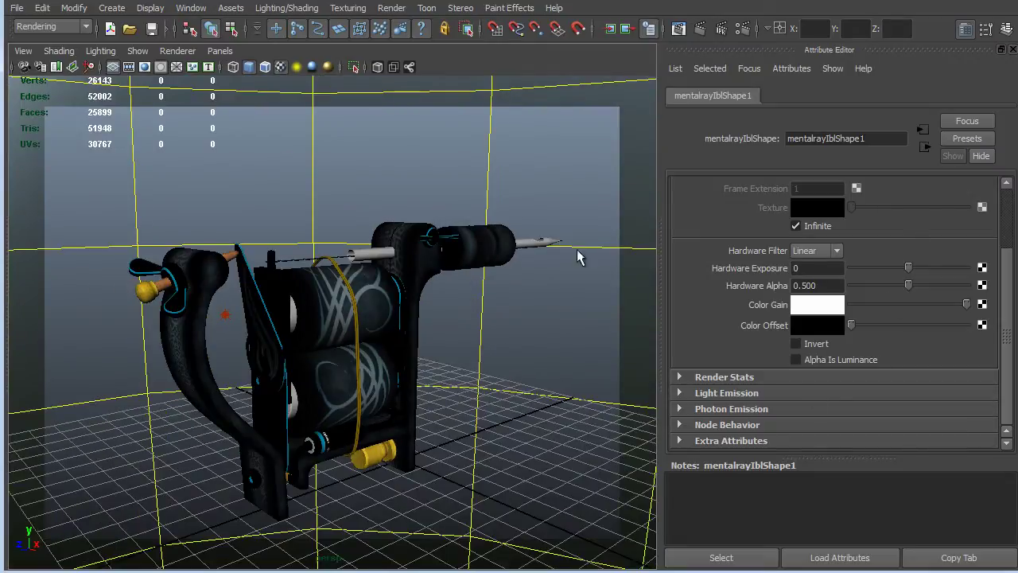
click(724, 377)
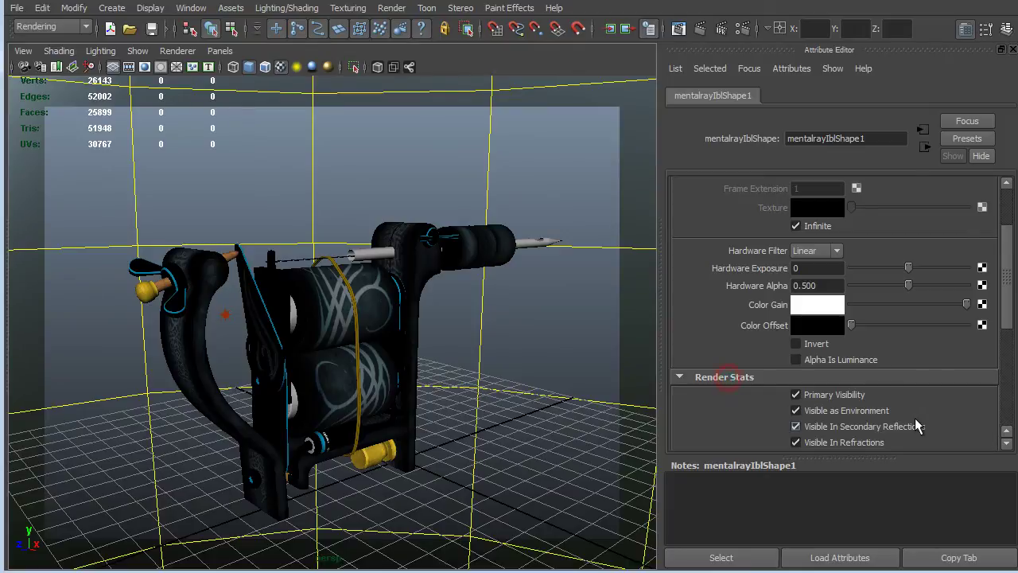
scroll(882, 426, down, 1)
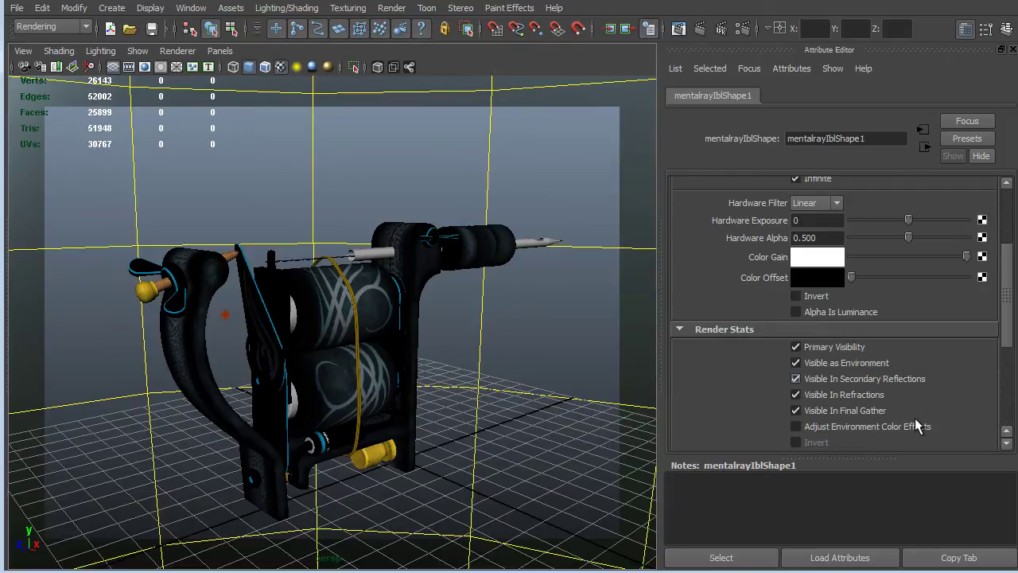
click(796, 347)
Turn on the resolution gate, frame the whole tattoo machine inside it and render the view.
alt+drag(330, 347, 23, 50)
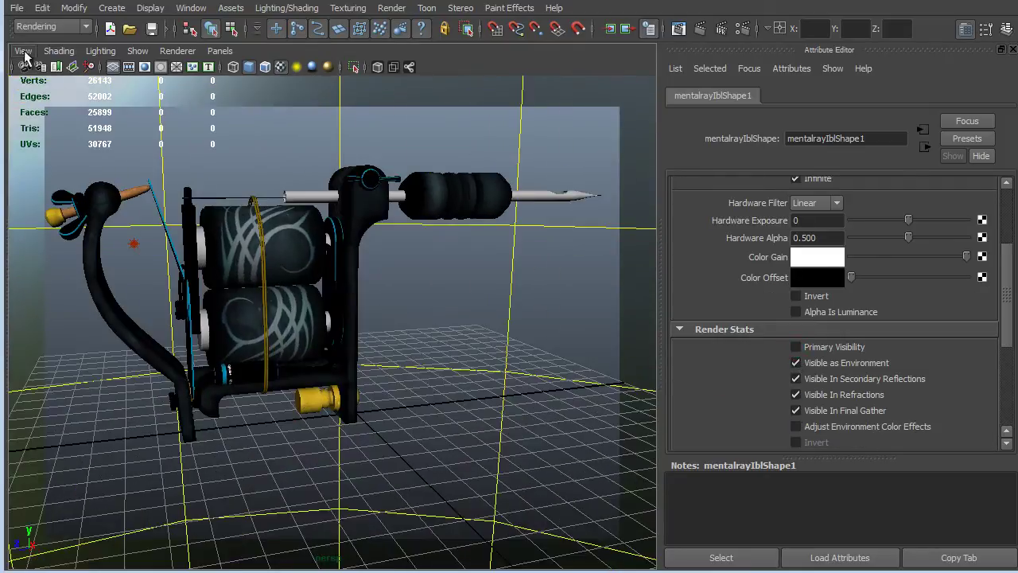
click(24, 50)
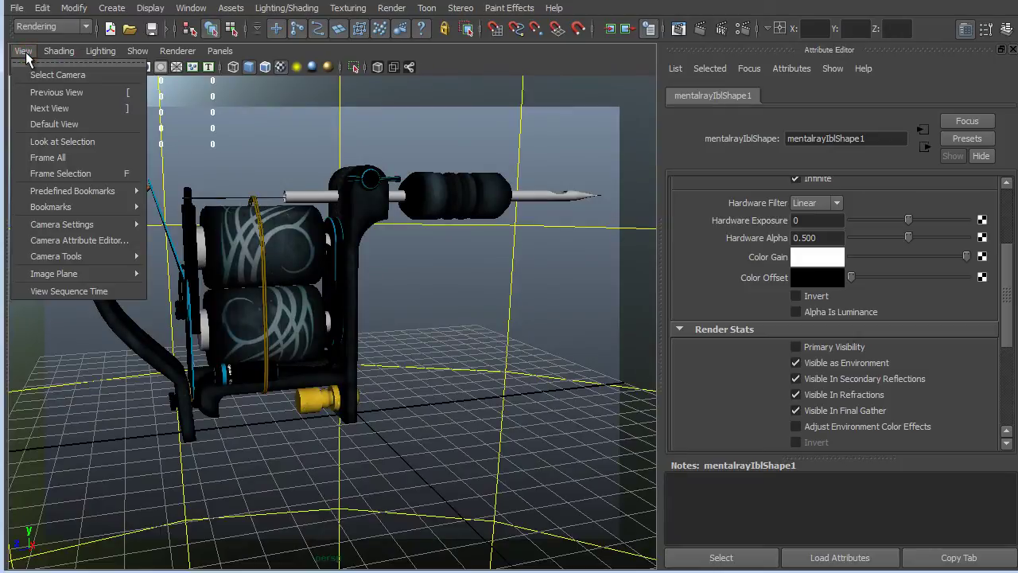
mouse_move(111, 225)
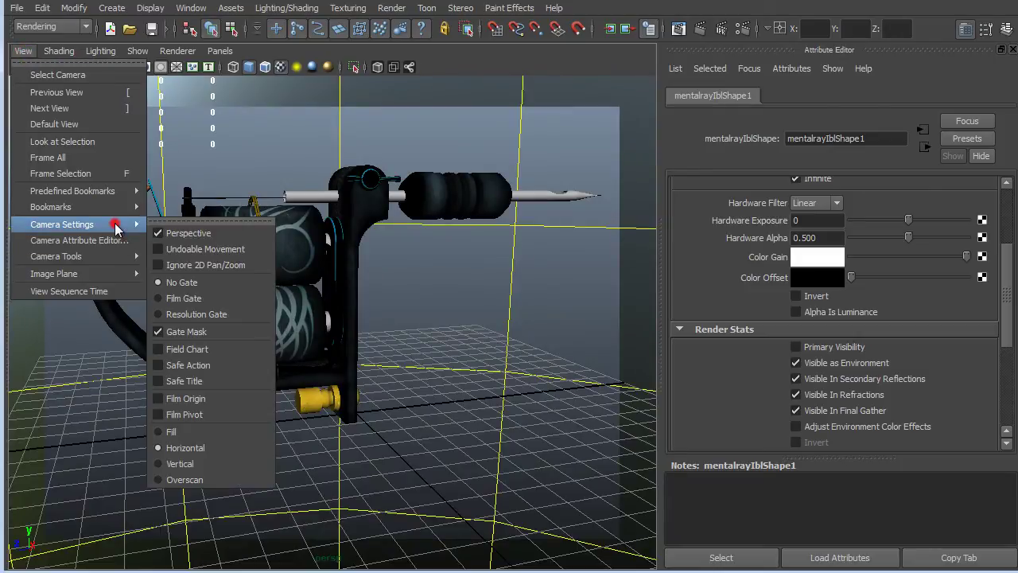
click(236, 314)
mouse_move(404, 265)
alt+mouse_down()
mouse_move(402, 279)
mouse_move(400, 271)
alt+mouse_up()
alt+middle_drag(400, 271, 411, 282)
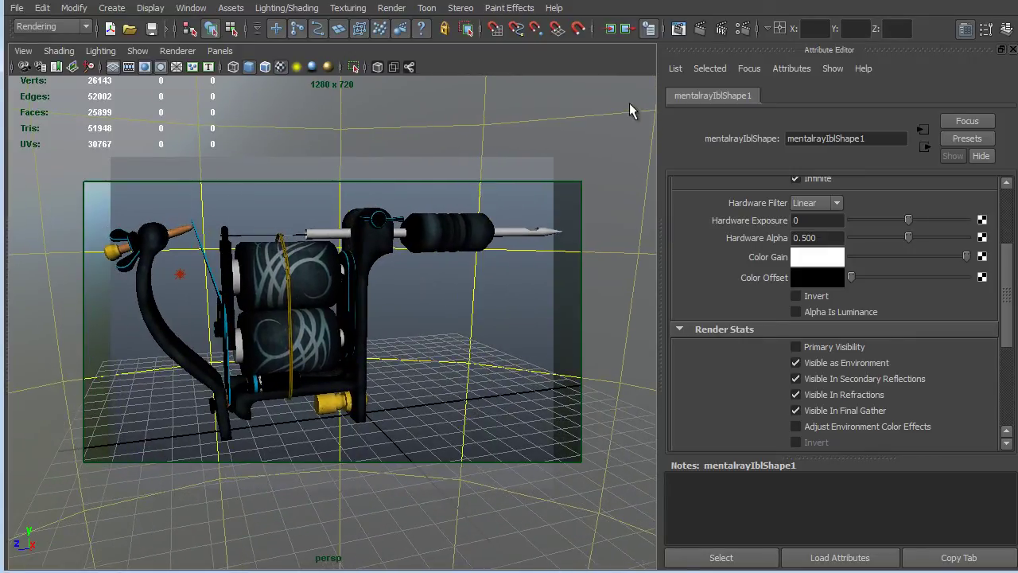
click(698, 30)
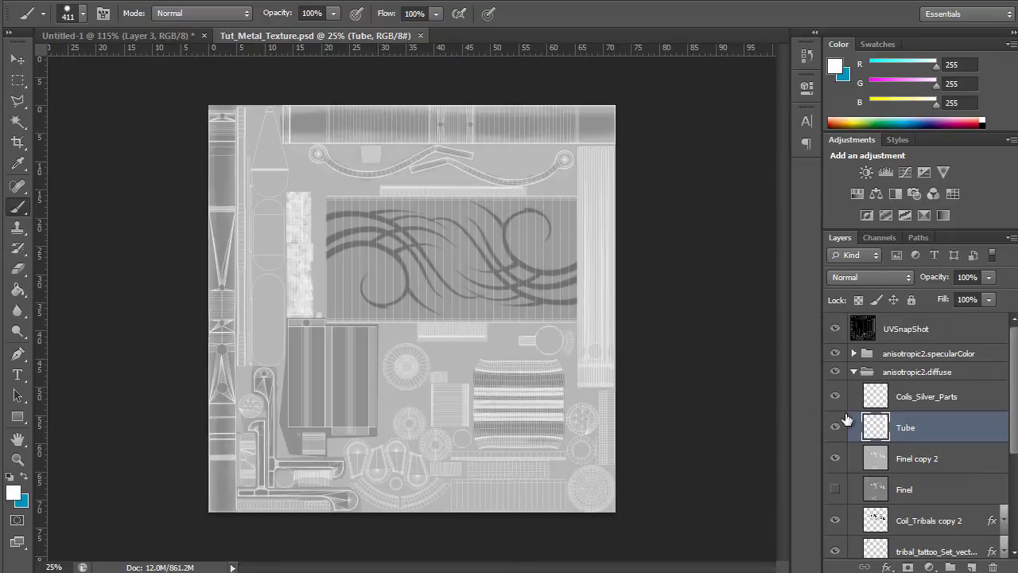
In Photoshop, hide Finel copy in the anisotropic2.specularColor group and try raising the Finel layer's Lightness to +19 with Hue/Saturation.
click(854, 418)
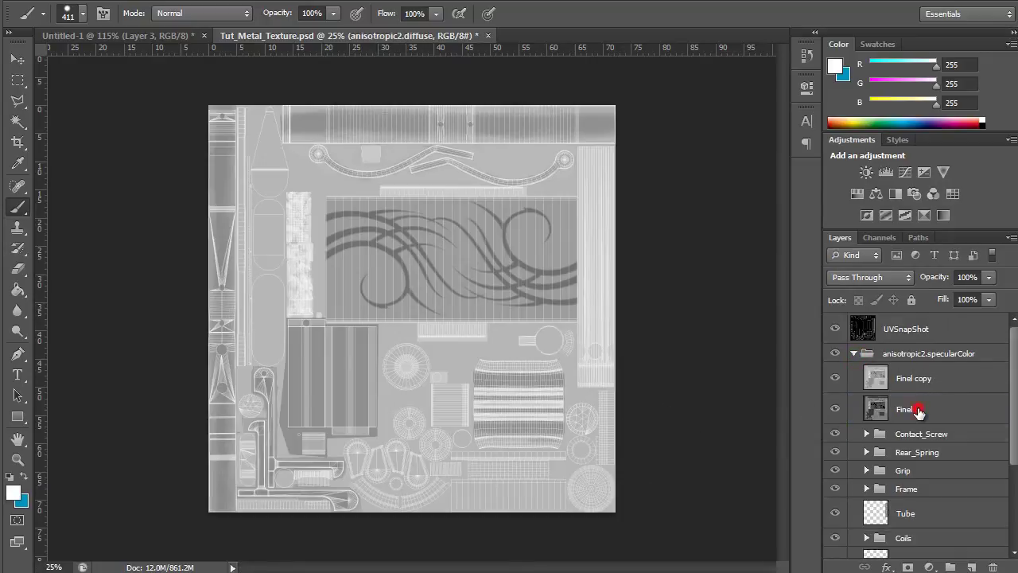
click(915, 410)
click(913, 383)
click(835, 378)
click(903, 411)
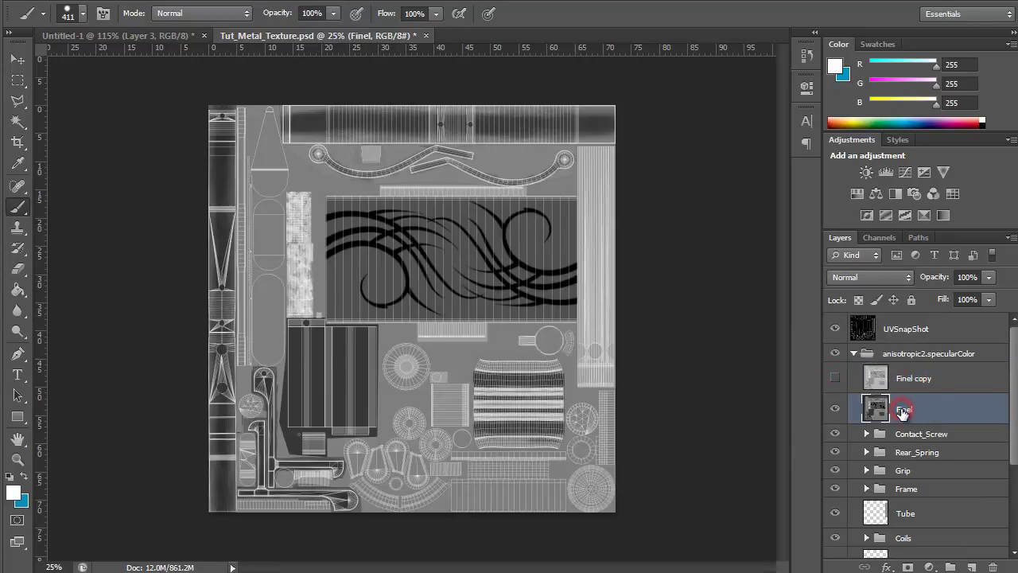
key(ctrl+u)
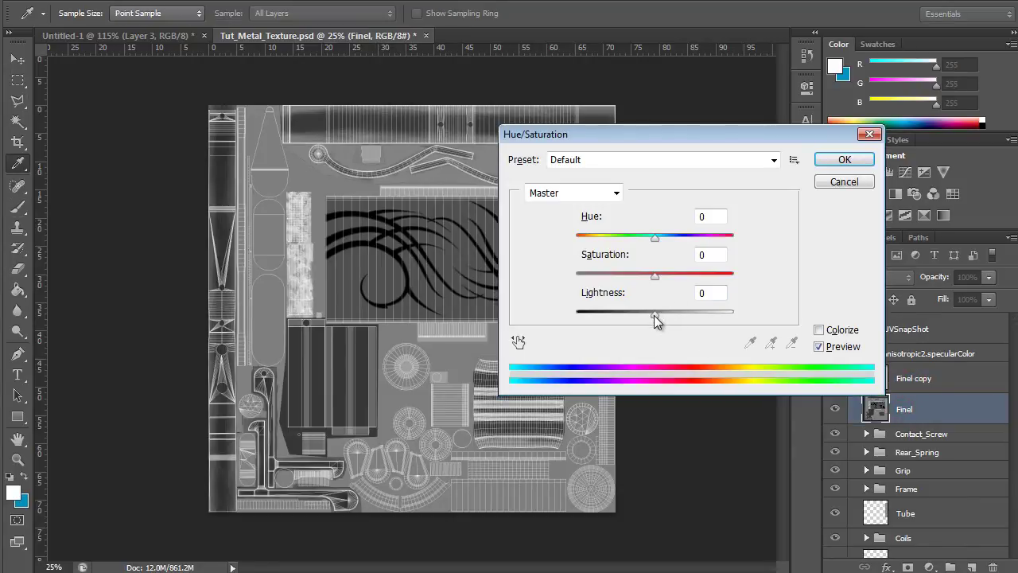
drag(655, 317, 670, 318)
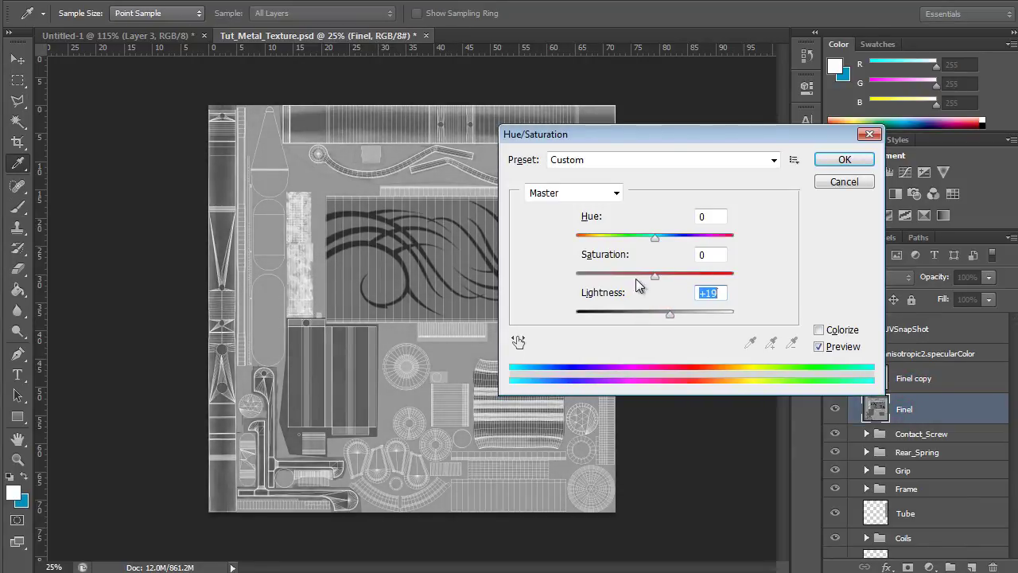
click(844, 181)
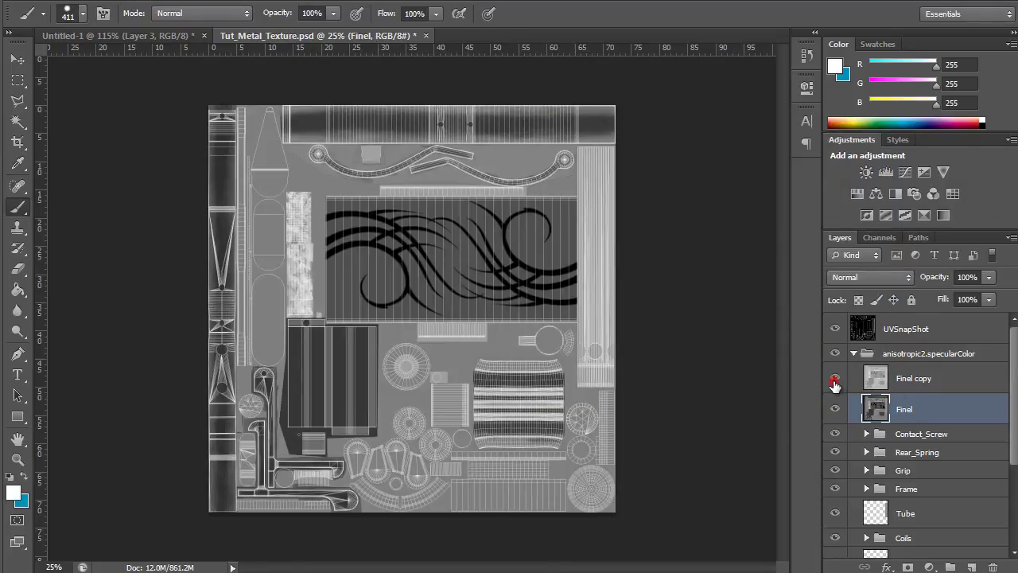
click(835, 381)
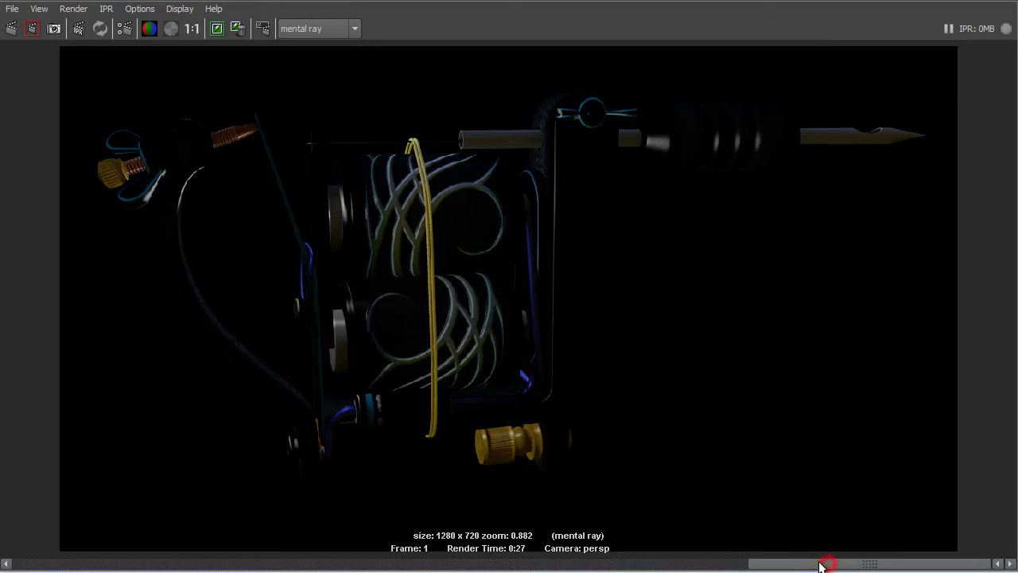
Compare the kept renders, then inspect the Tube and Coils_Silver_Parts layers of Photoshop's anisotropic2.diffuse group with the anisotropic2.specularColor group hidden.
drag(795, 560, 646, 557)
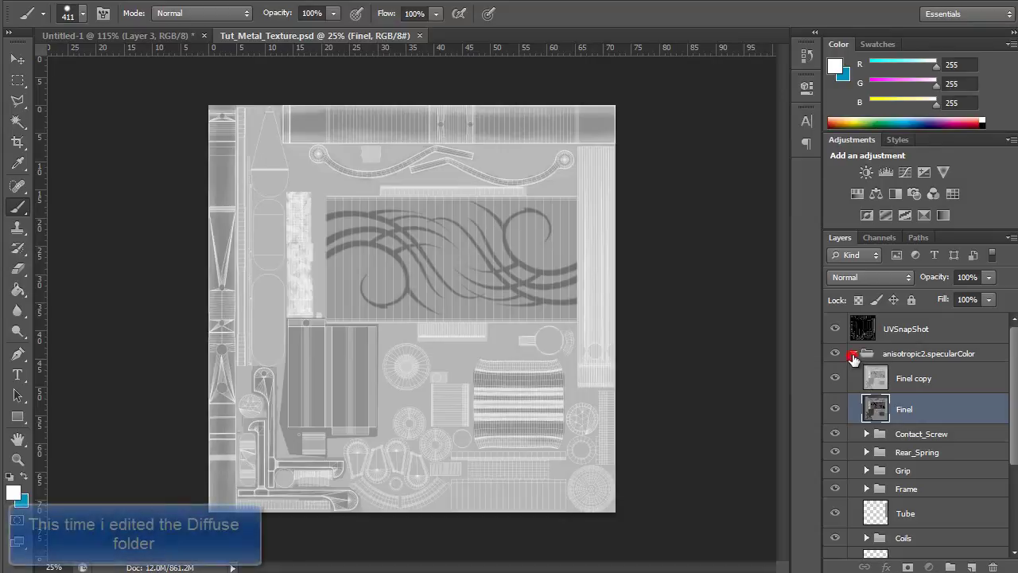
click(853, 355)
click(834, 353)
click(854, 372)
drag(834, 396, 834, 427)
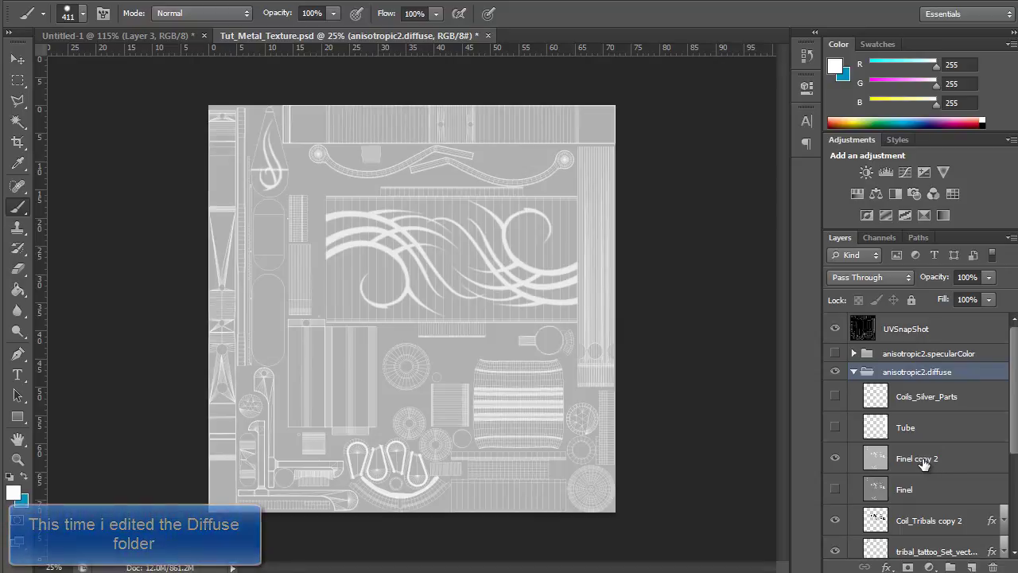
click(835, 427)
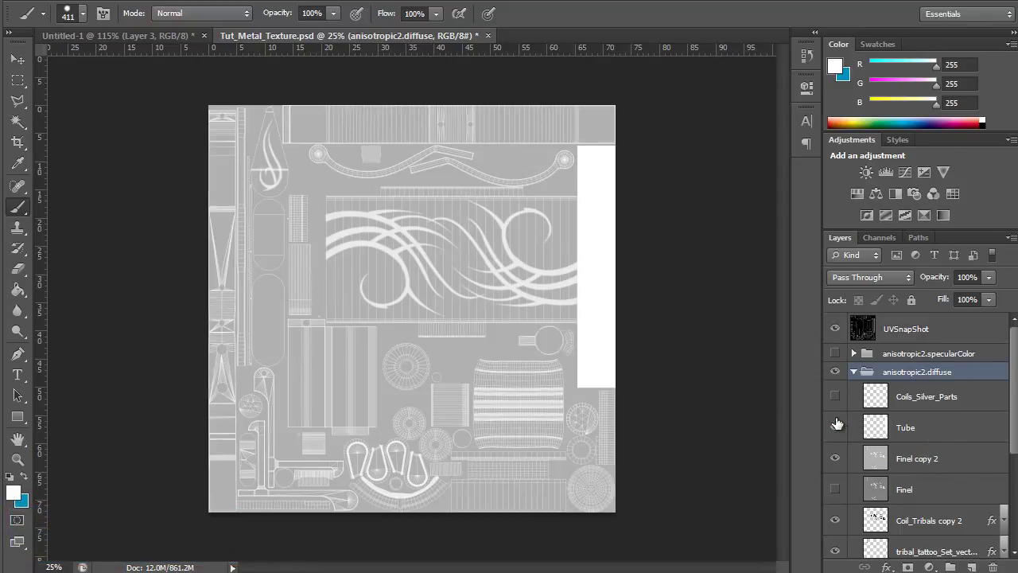
click(835, 396)
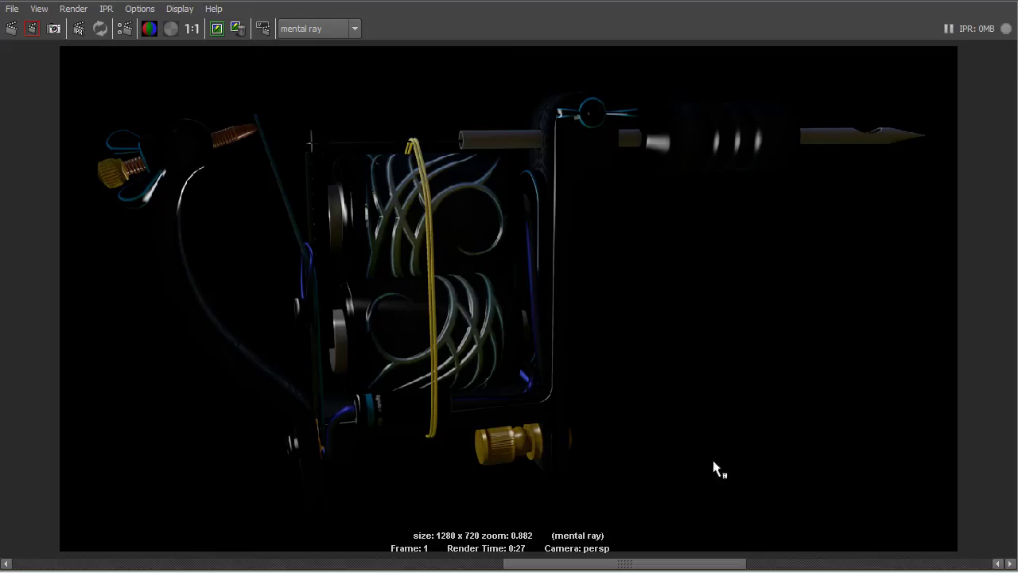
Browse the remaining kept renders in Maya's Render View and close it.
drag(670, 563, 527, 550)
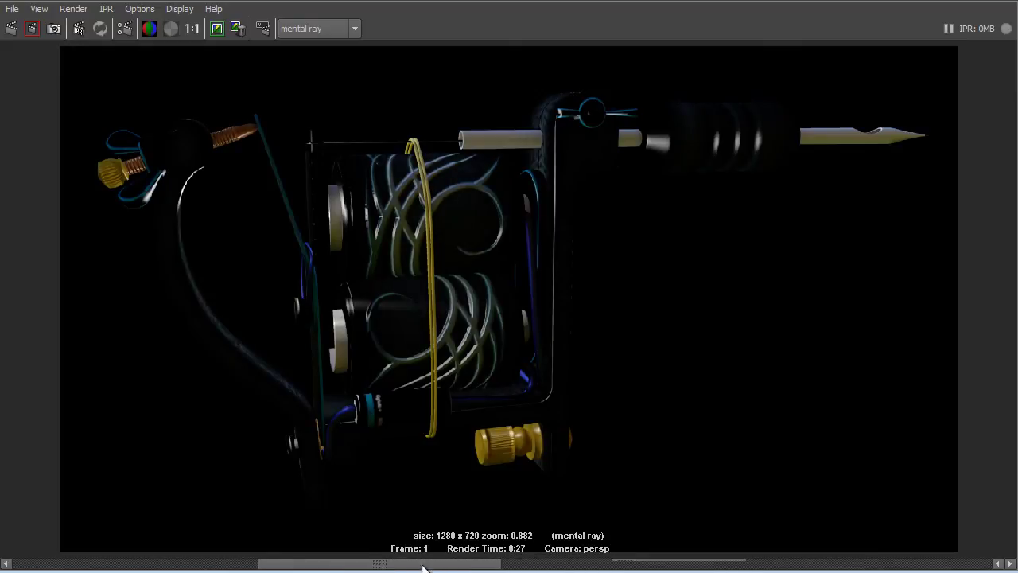
drag(387, 563, 414, 533)
click(955, 1)
Examine the backdrop plane behind the tattoo machine in unsmoothed, X-Ray and smoothed display.
alt+right_drag(812, 391, 435, 268)
mouse_move(435, 268)
alt+mouse_down()
mouse_move(477, 286)
mouse_move(445, 254)
alt+mouse_up()
click(336, 199)
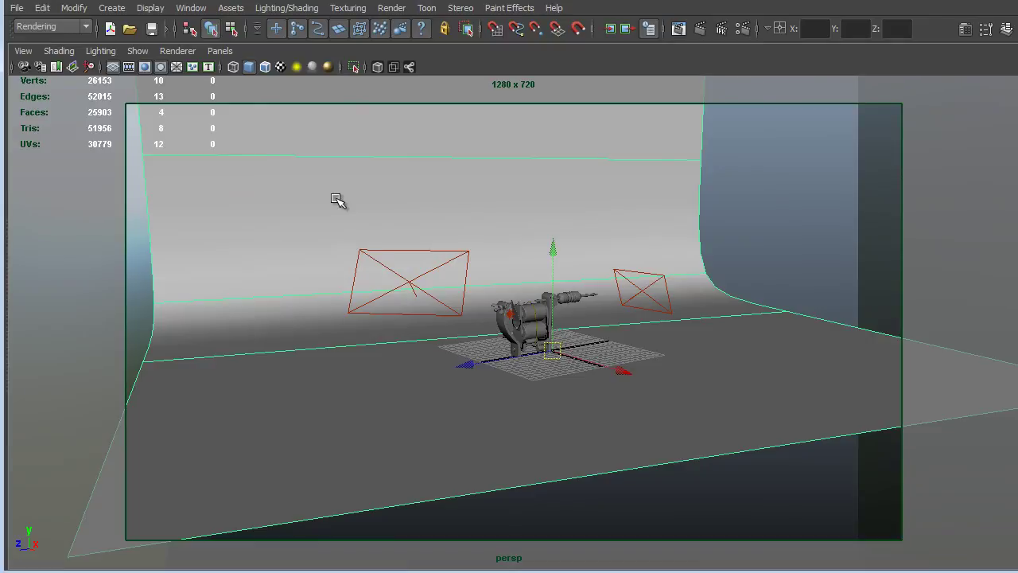
key(1)
alt+drag(321, 209, 377, 298)
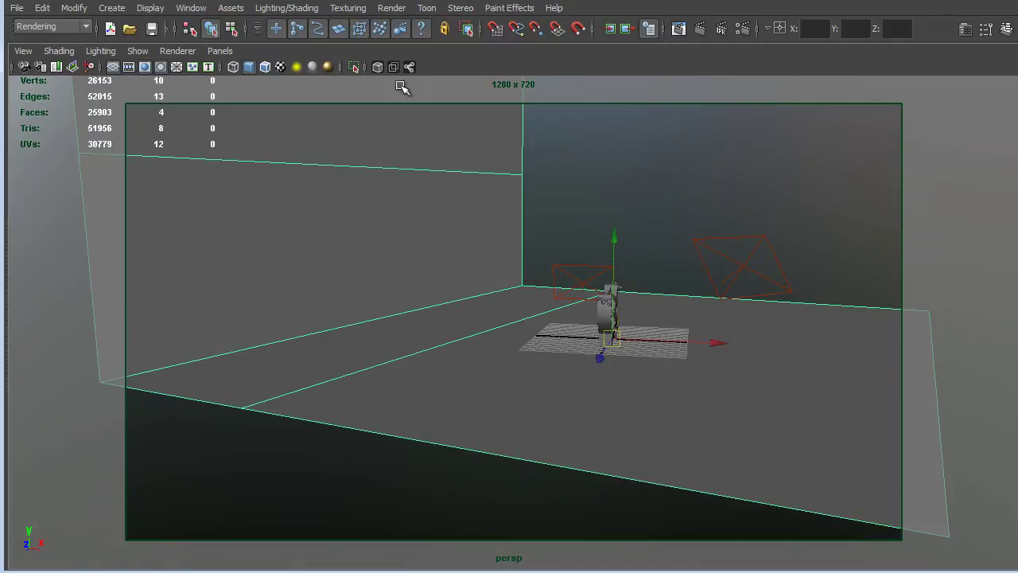
click(378, 67)
alt+right_drag(508, 259, 454, 273)
click(378, 67)
alt+drag(493, 294, 446, 312)
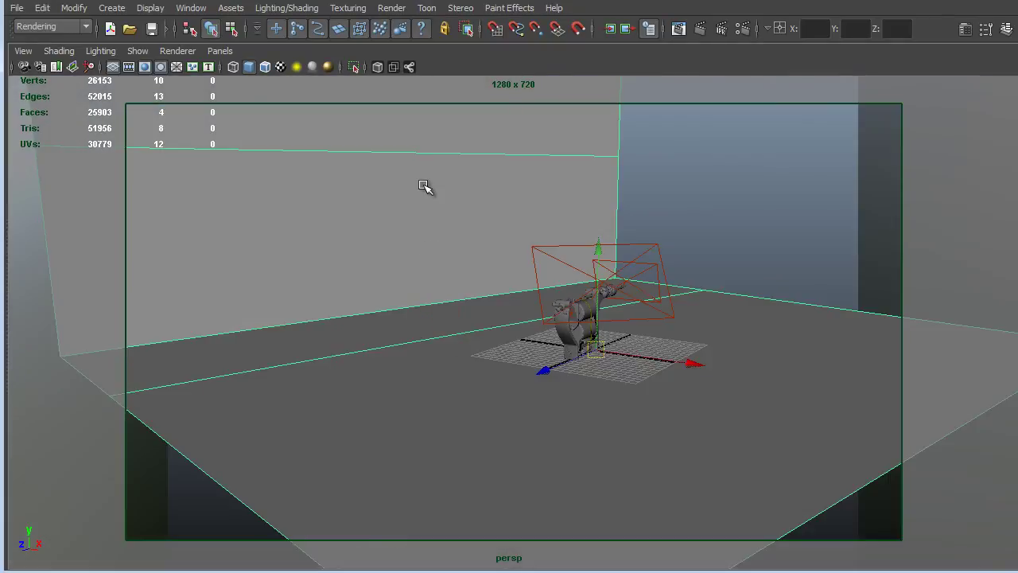
key(3)
Examine how the area lights are placed around the tattoo machine and backdrop, selecting the light beyond the needle tip.
alt+drag(442, 357, 429, 369)
alt+right_drag(469, 330, 527, 320)
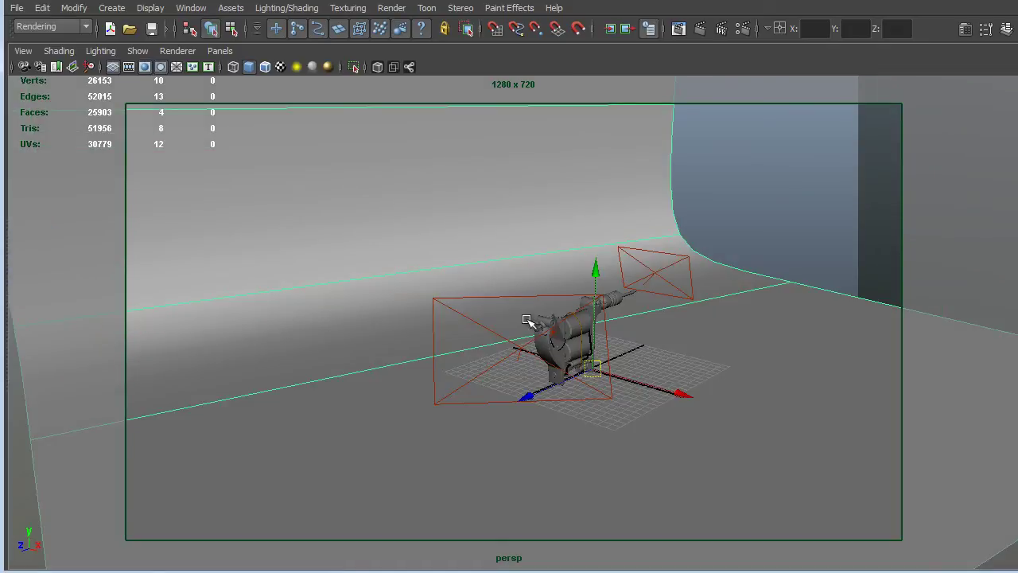
alt+drag(610, 323, 619, 301)
alt+middle_drag(594, 282, 620, 311)
alt+right_drag(620, 311, 636, 308)
alt+drag(588, 290, 475, 355)
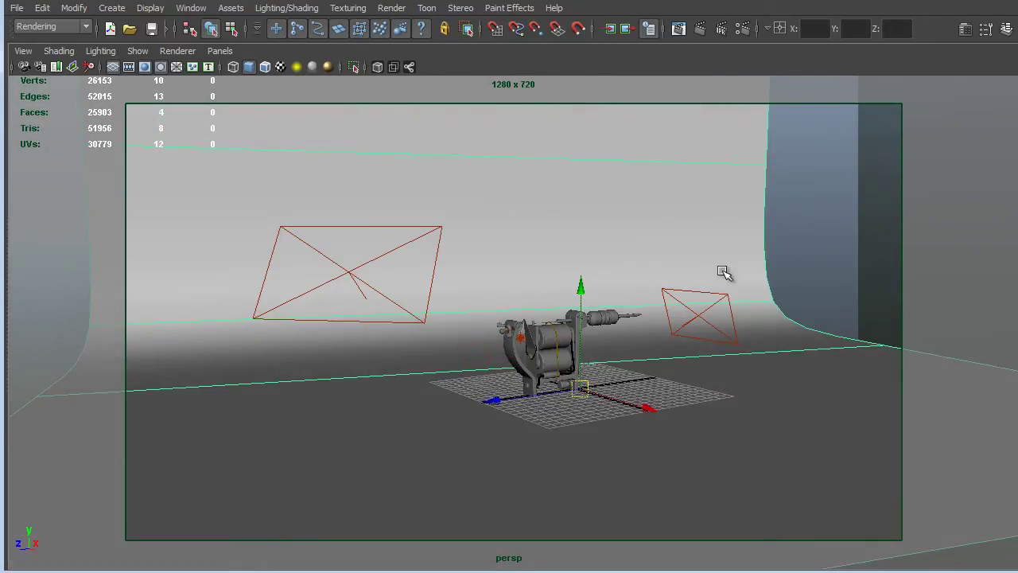
click(726, 306)
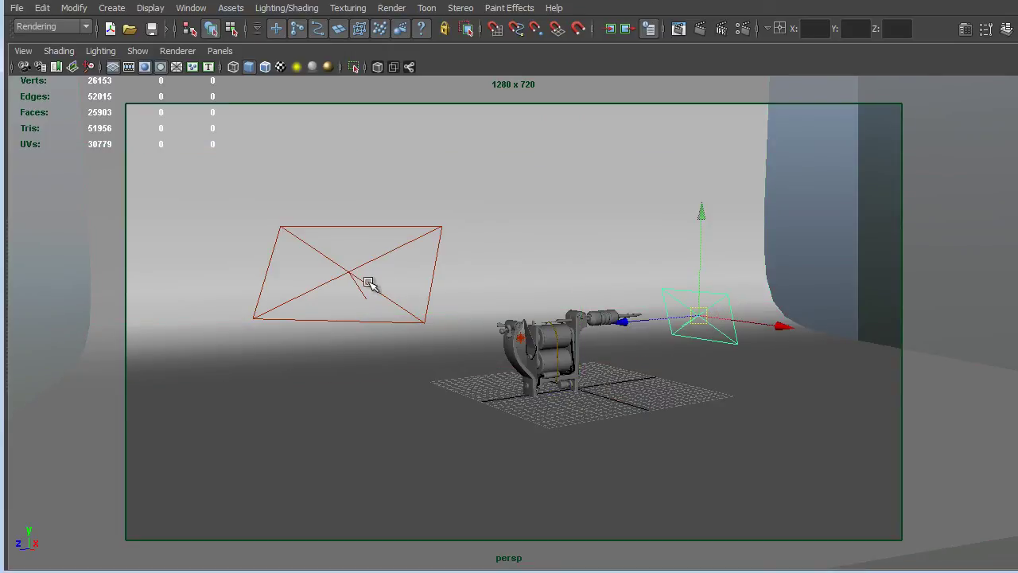
alt+right_drag(645, 263, 696, 323)
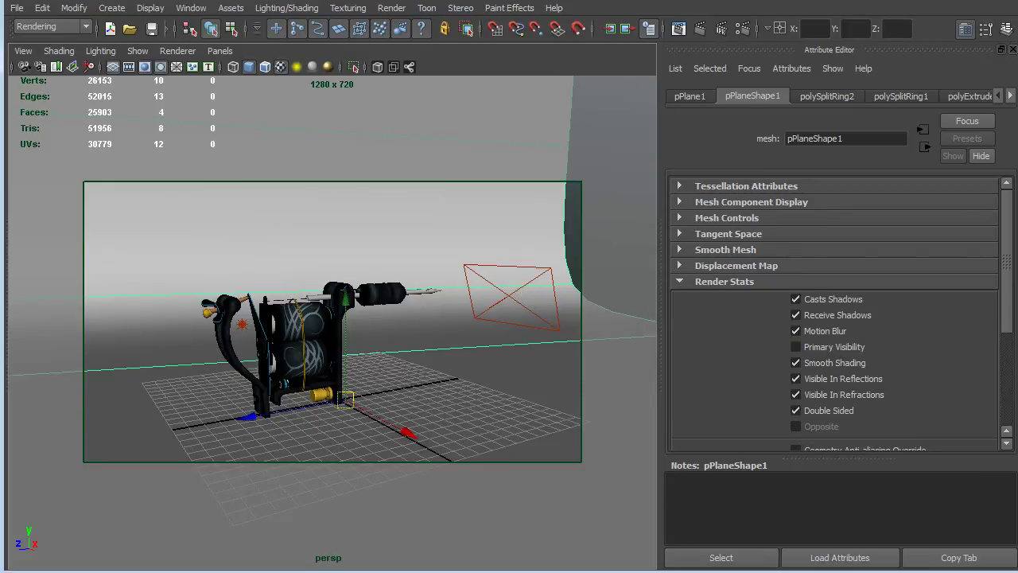
Close the Attribute Editor and view the tattoo machine render made with the backdrop and area lights at actual size.
click(1012, 49)
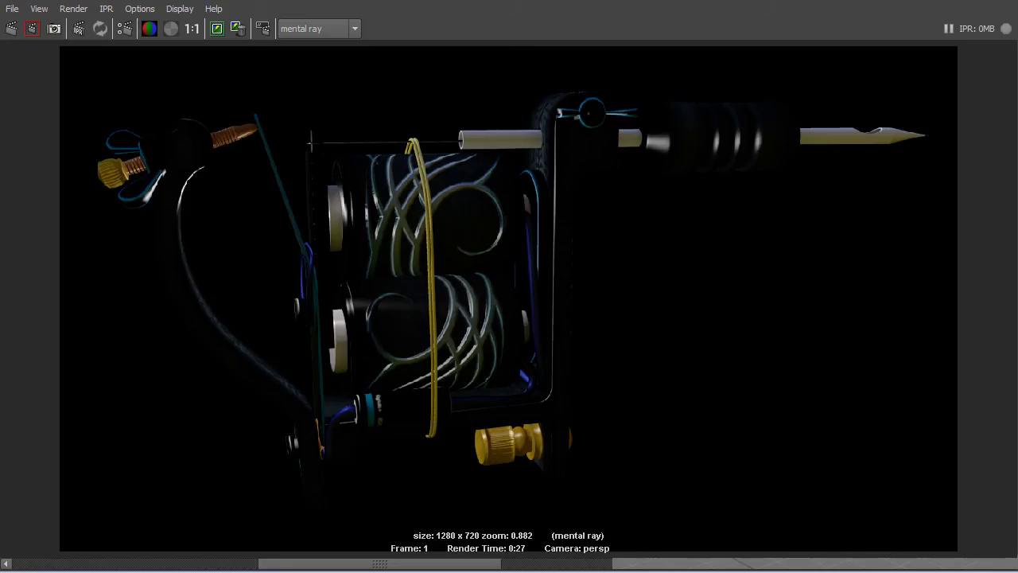
drag(336, 561, 143, 564)
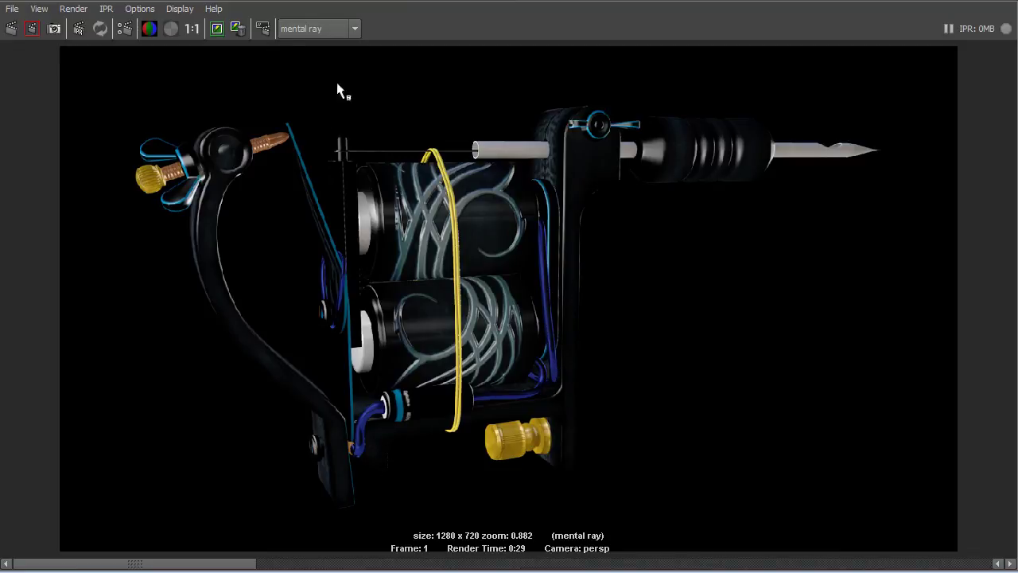
click(192, 29)
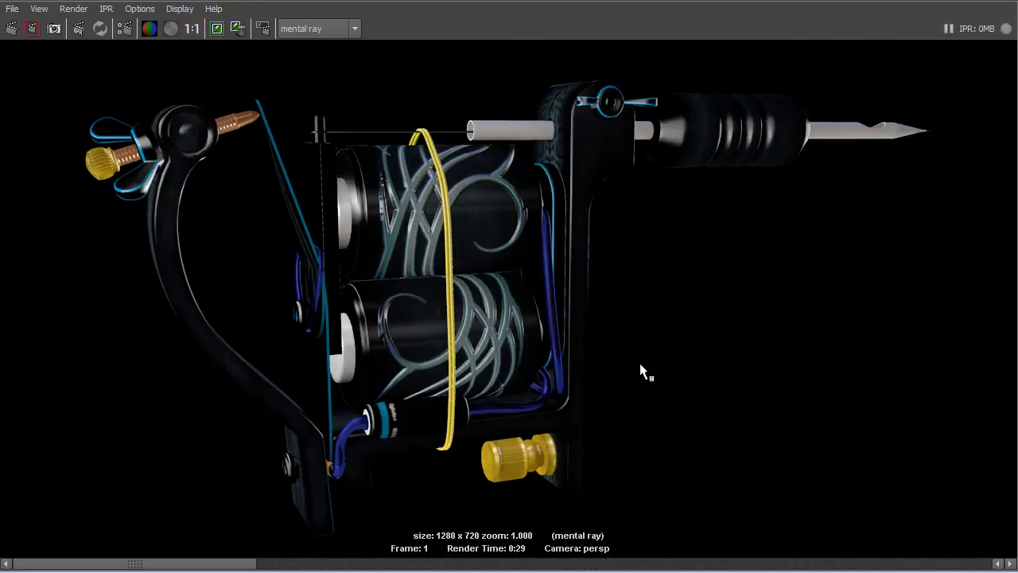